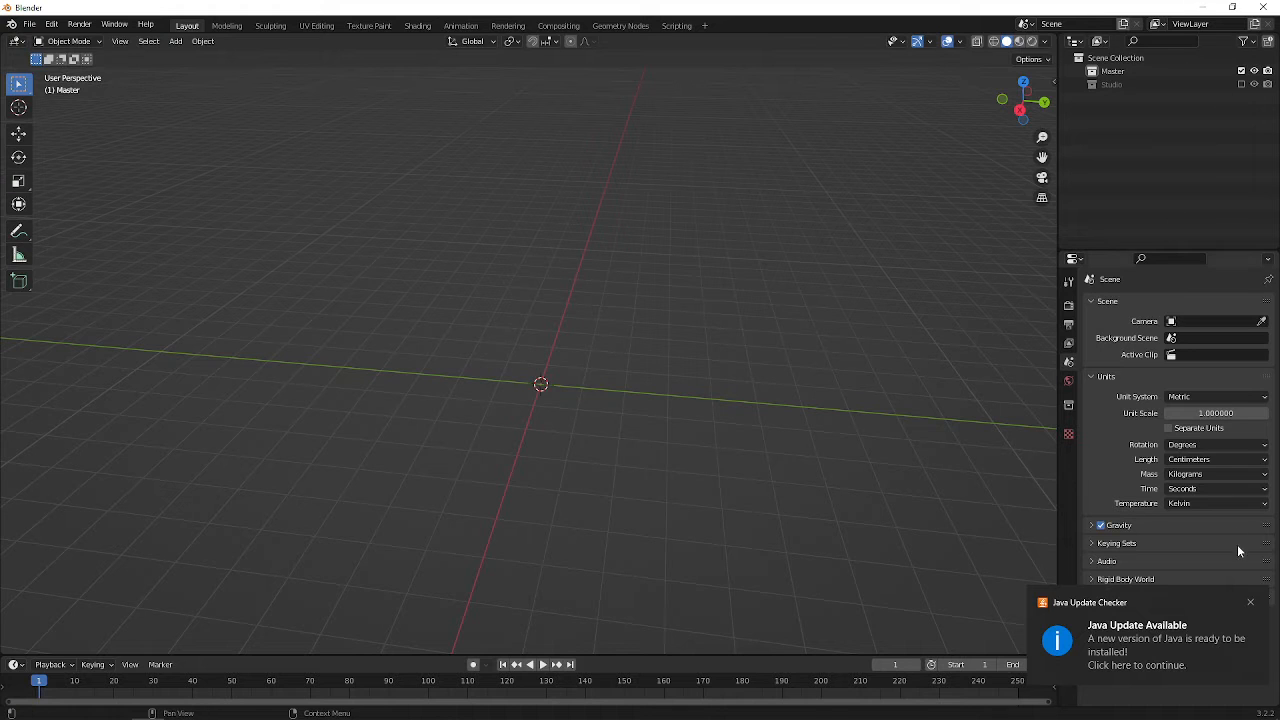
# Add a mesh cylinder at the origin with its cap fill type set to Triangle Fan
pyautogui.click(1250, 603)
pyautogui.moveTo(464, 469); pyautogui.dragTo(457, 294, button='middle')
pyautogui.hotkey('shift', 'a')
pyautogui.moveTo(452, 267)
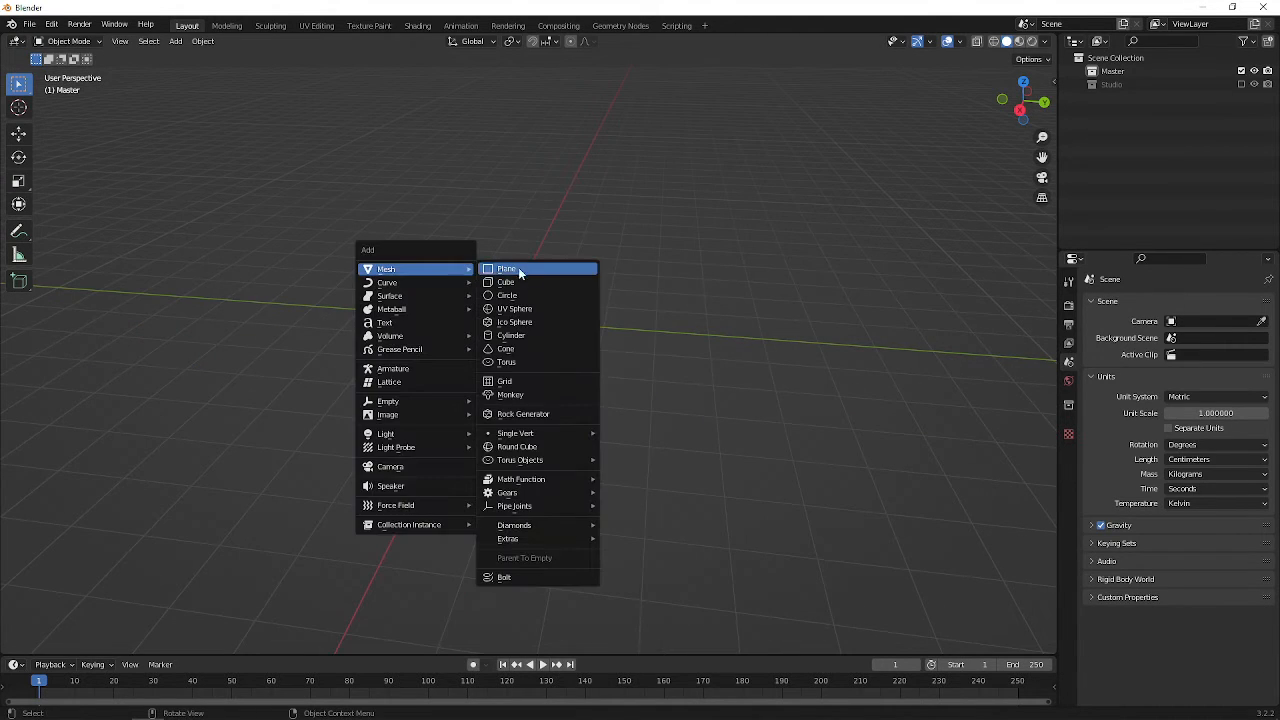
pyautogui.click(557, 336)
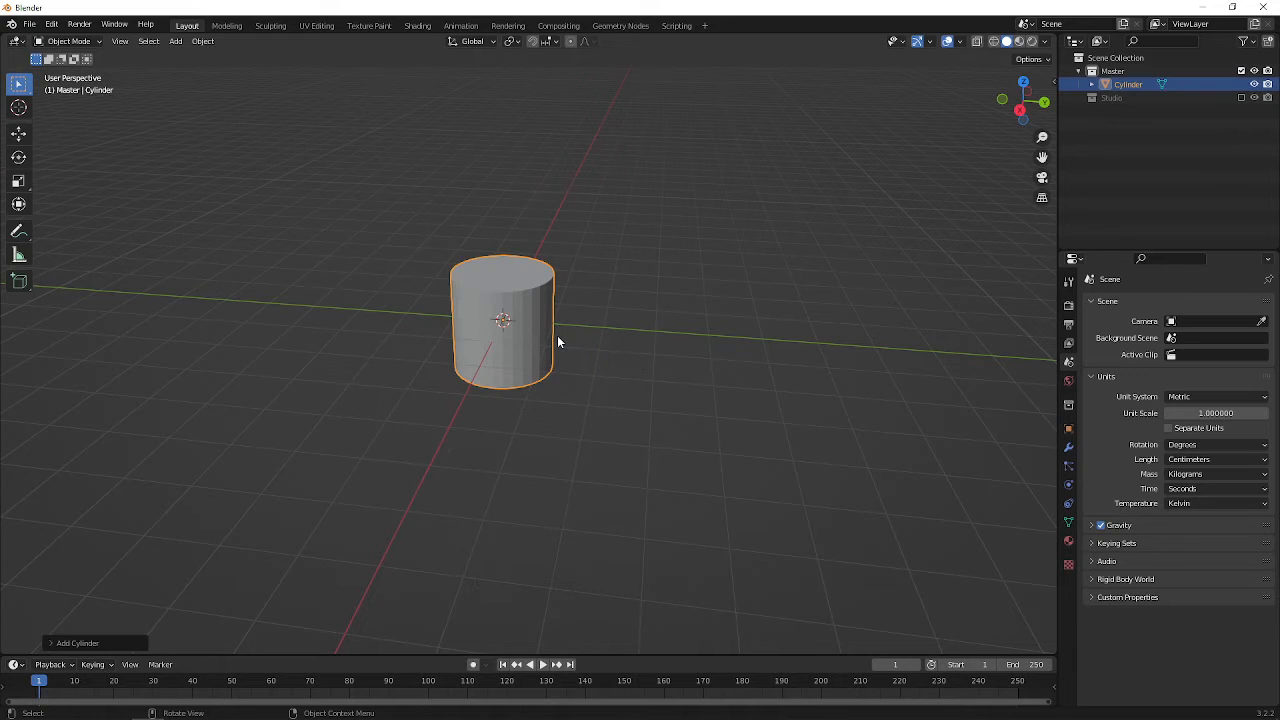
pyautogui.click(124, 643)
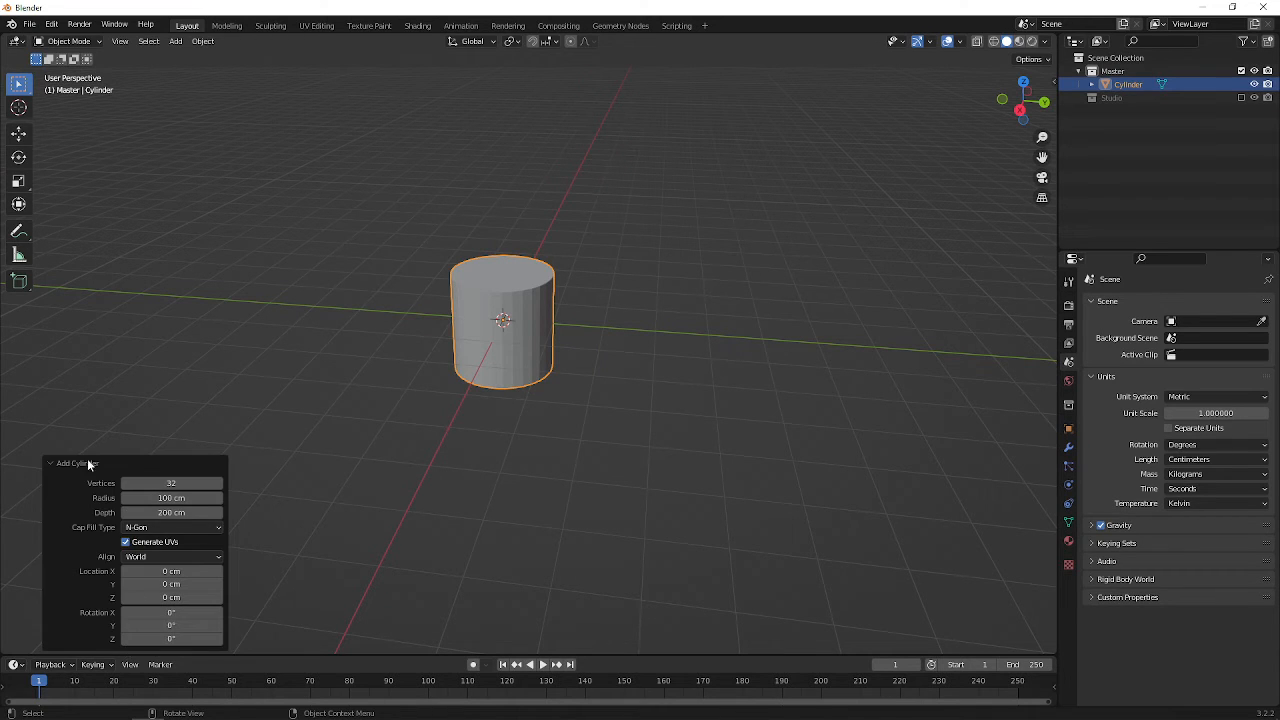
pyautogui.click(190, 527)
pyautogui.click(184, 571)
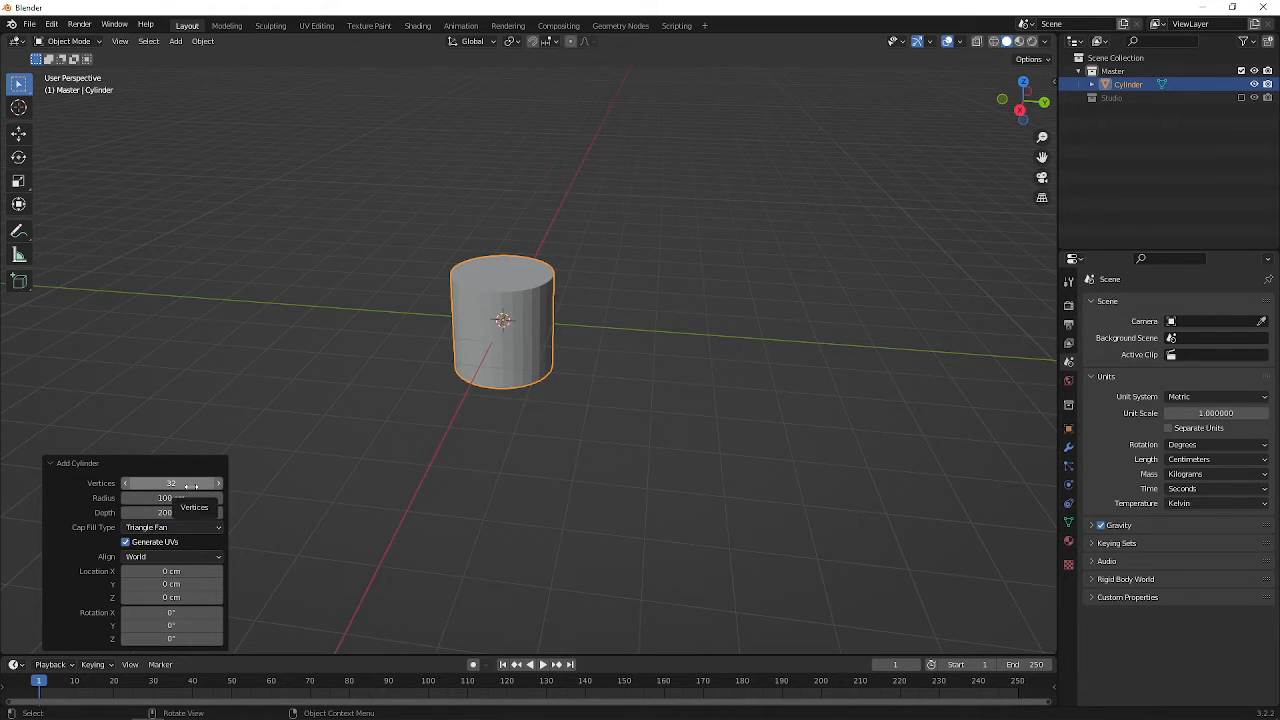
pyautogui.click(525, 338)
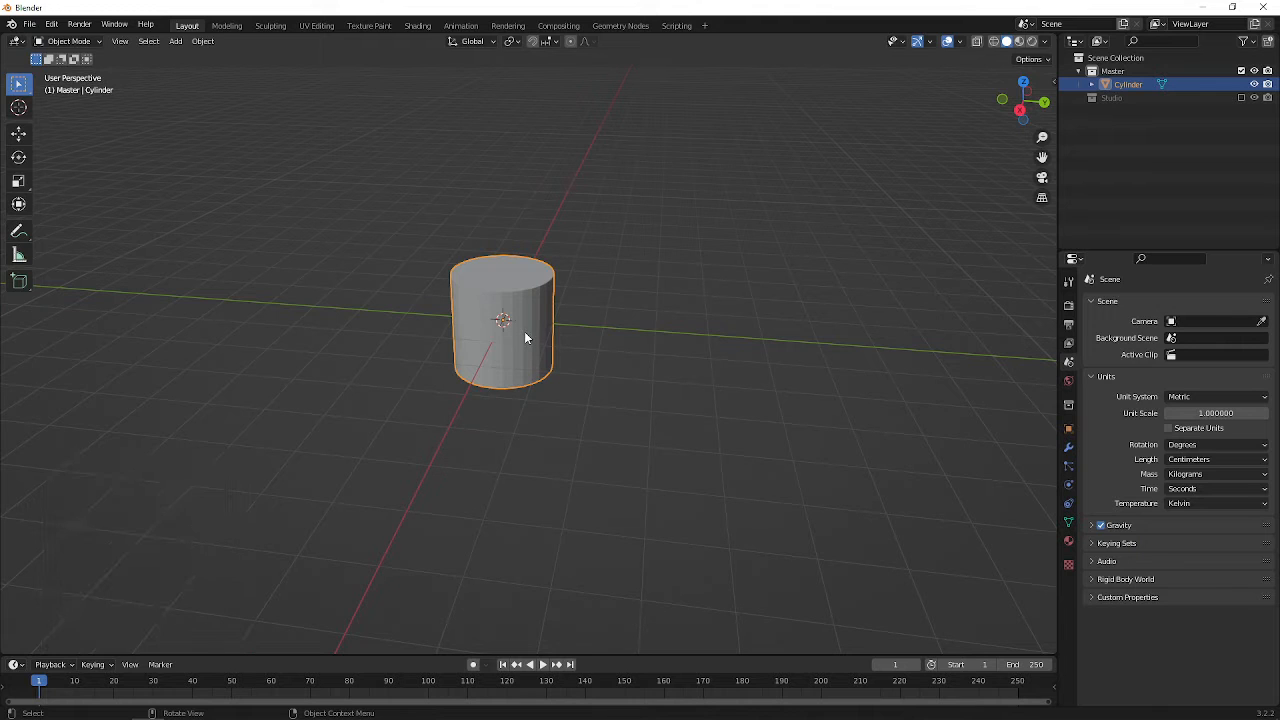
# Scale the cylinder uniformly to about 0.466 and rotate it 90° about the global X axis
pyautogui.press('s')
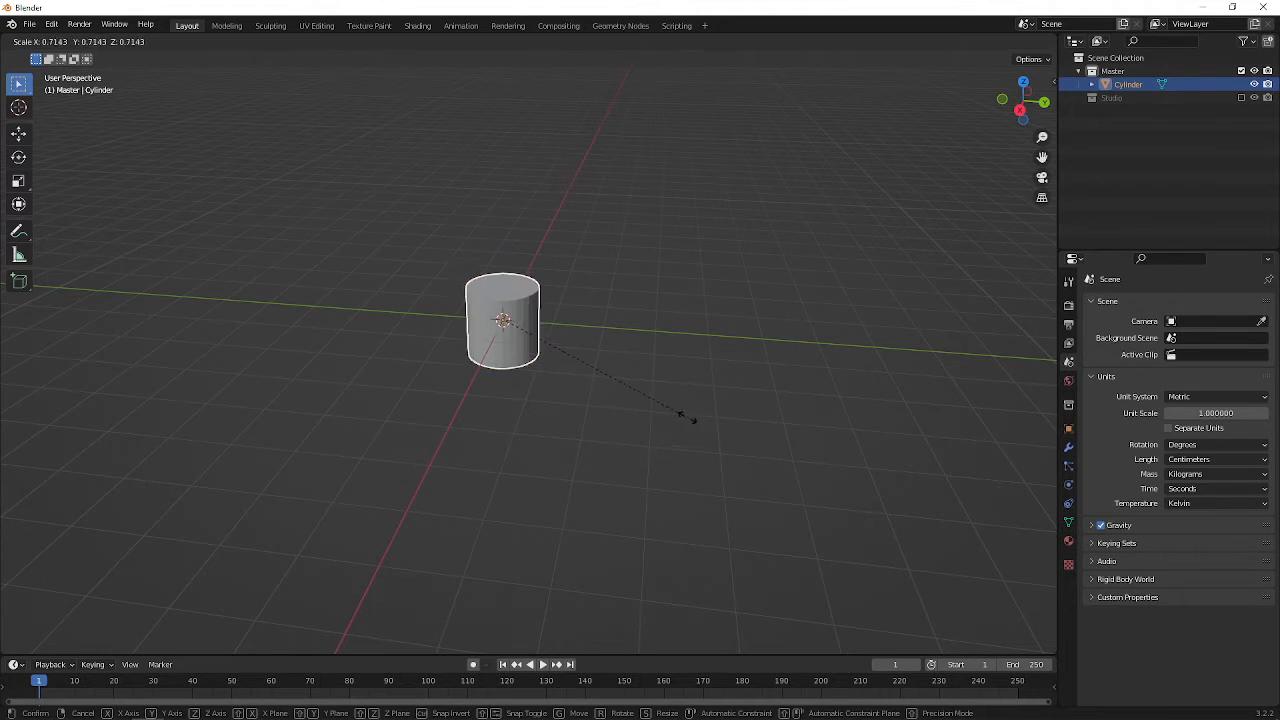
pyautogui.click(625, 388)
pyautogui.press('r')
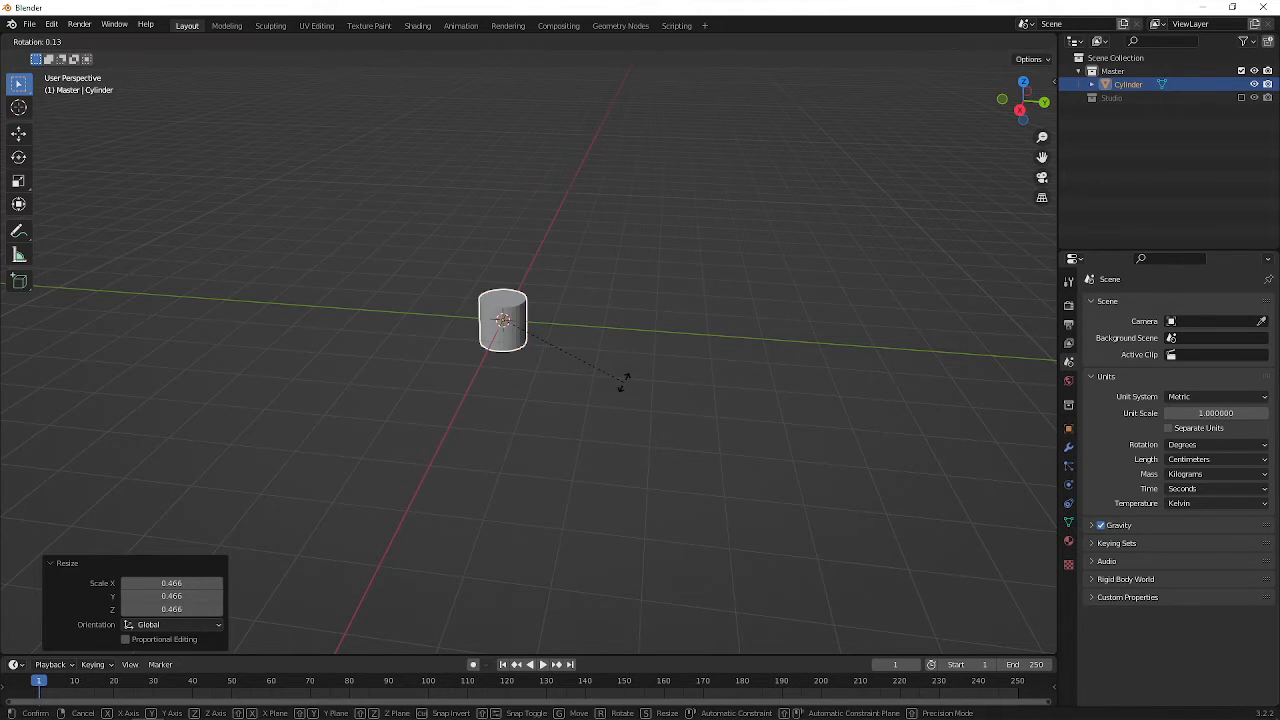
pyautogui.press('x')
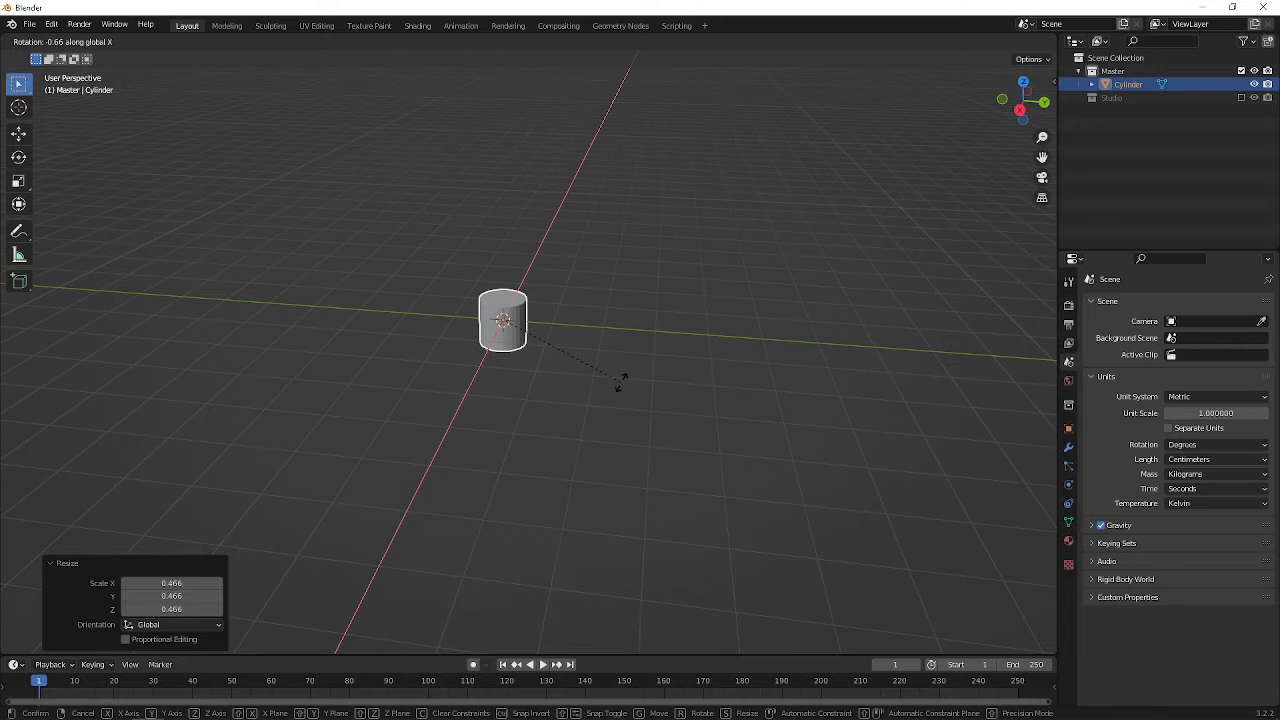
pyautogui.write('90')
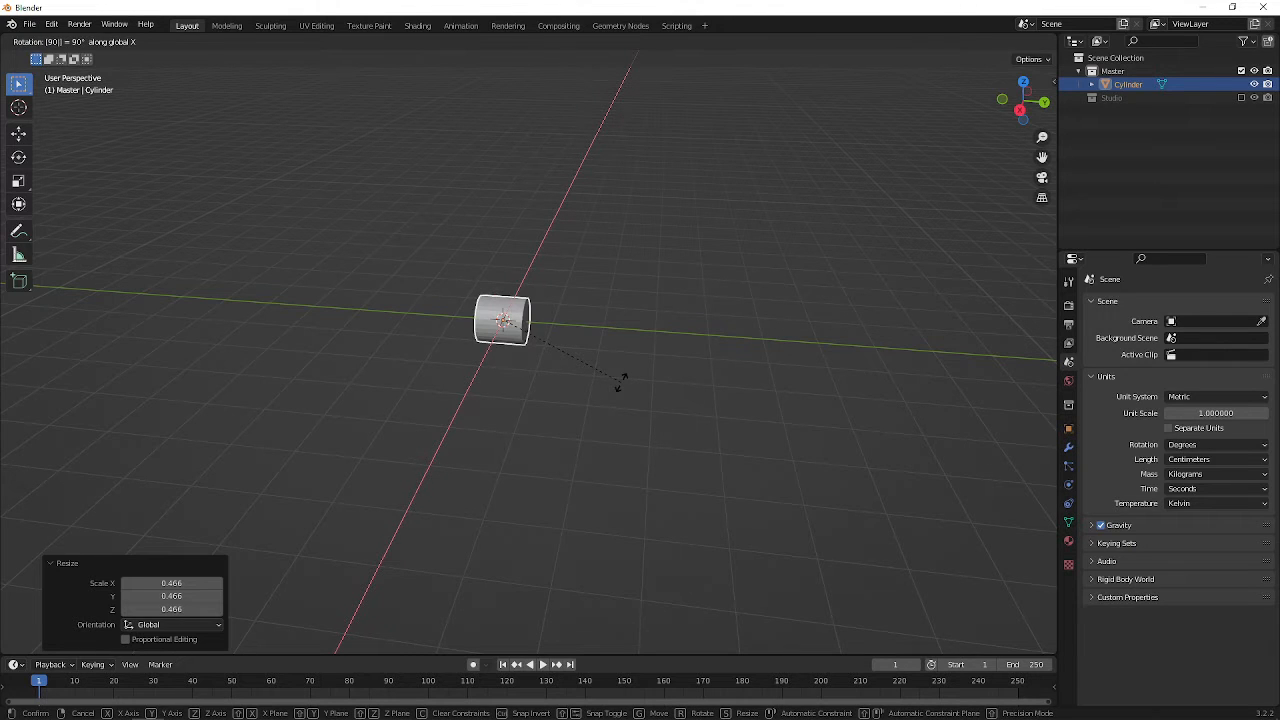
pyautogui.press('Return')
# Stretch the cylinder along Y by about 10.24, and scale it uniformly to about 0.773
pyautogui.press('KP_7')
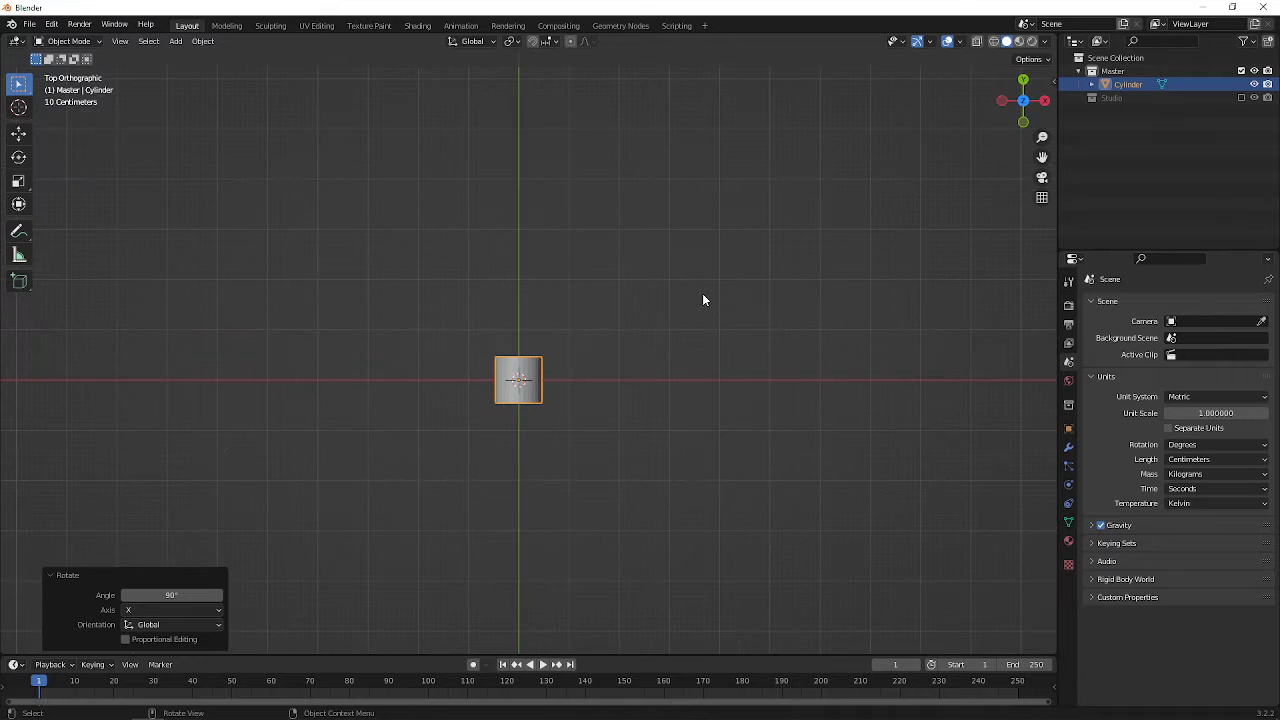
pyautogui.press('s')
pyautogui.press('y')
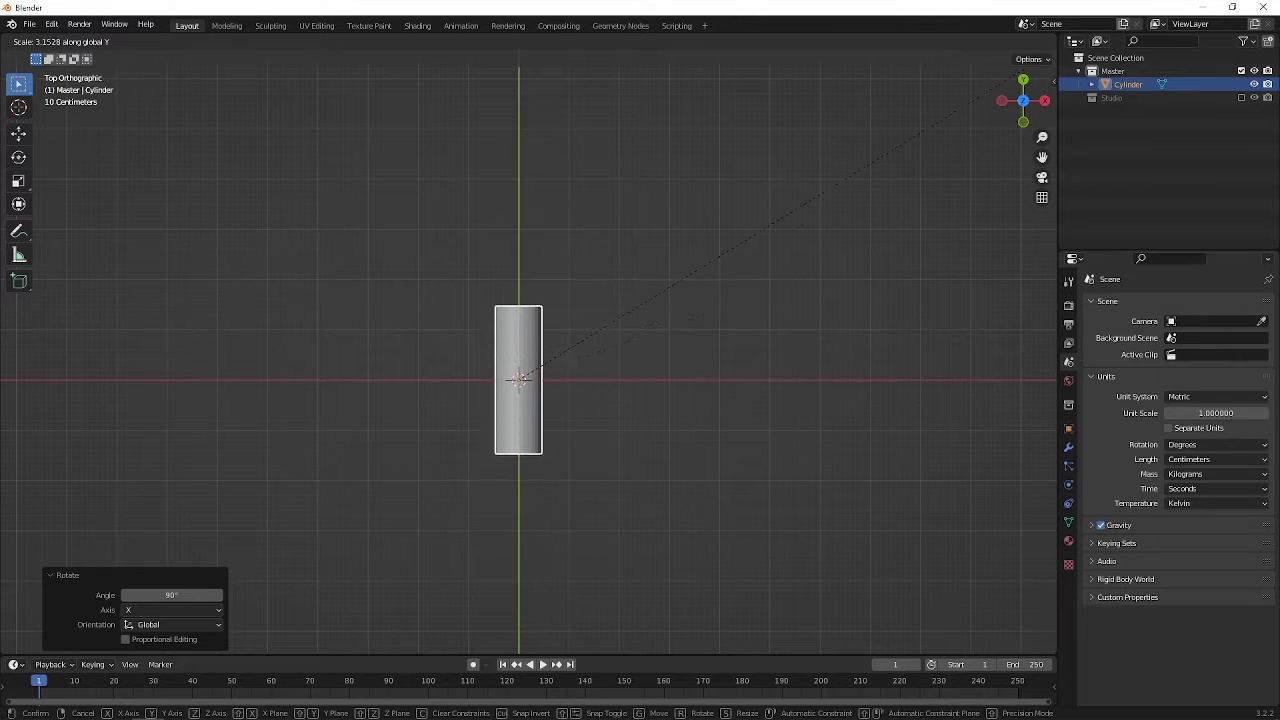
pyautogui.click(312, 275)
pyautogui.press('s')
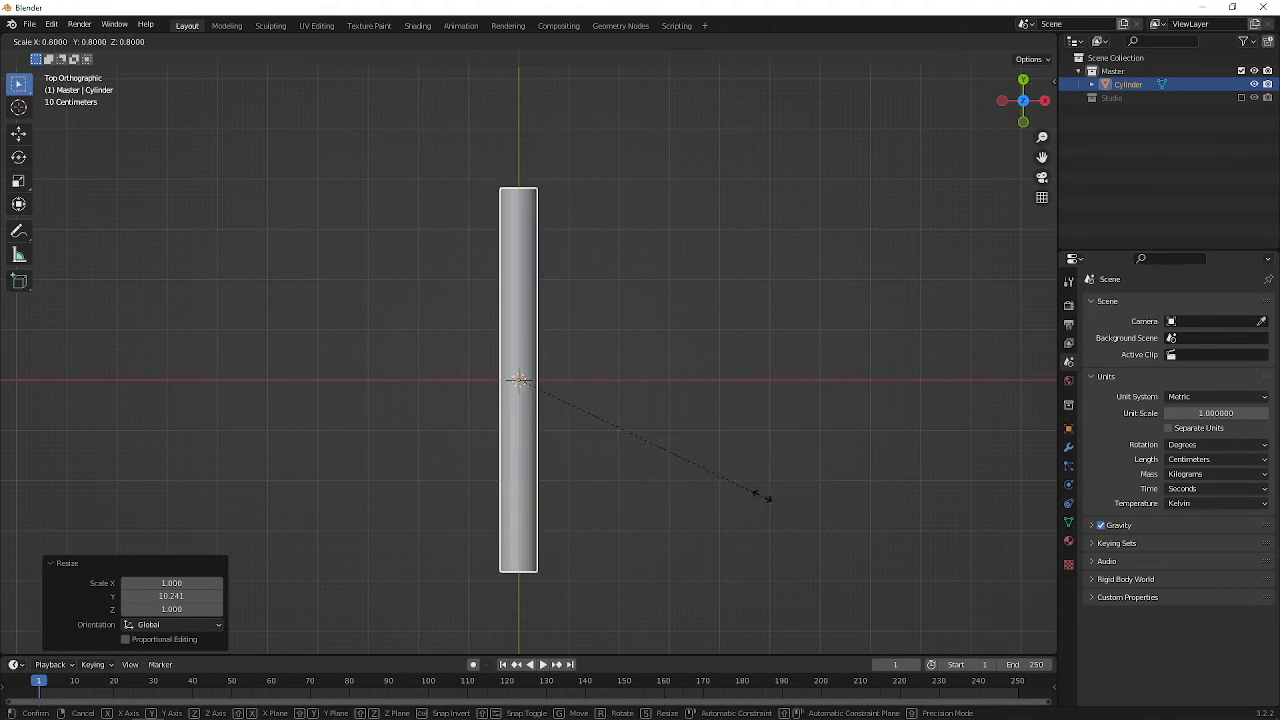
pyautogui.click(747, 495)
pyautogui.moveTo(747, 495); pyautogui.dragTo(418, 311, button='middle')
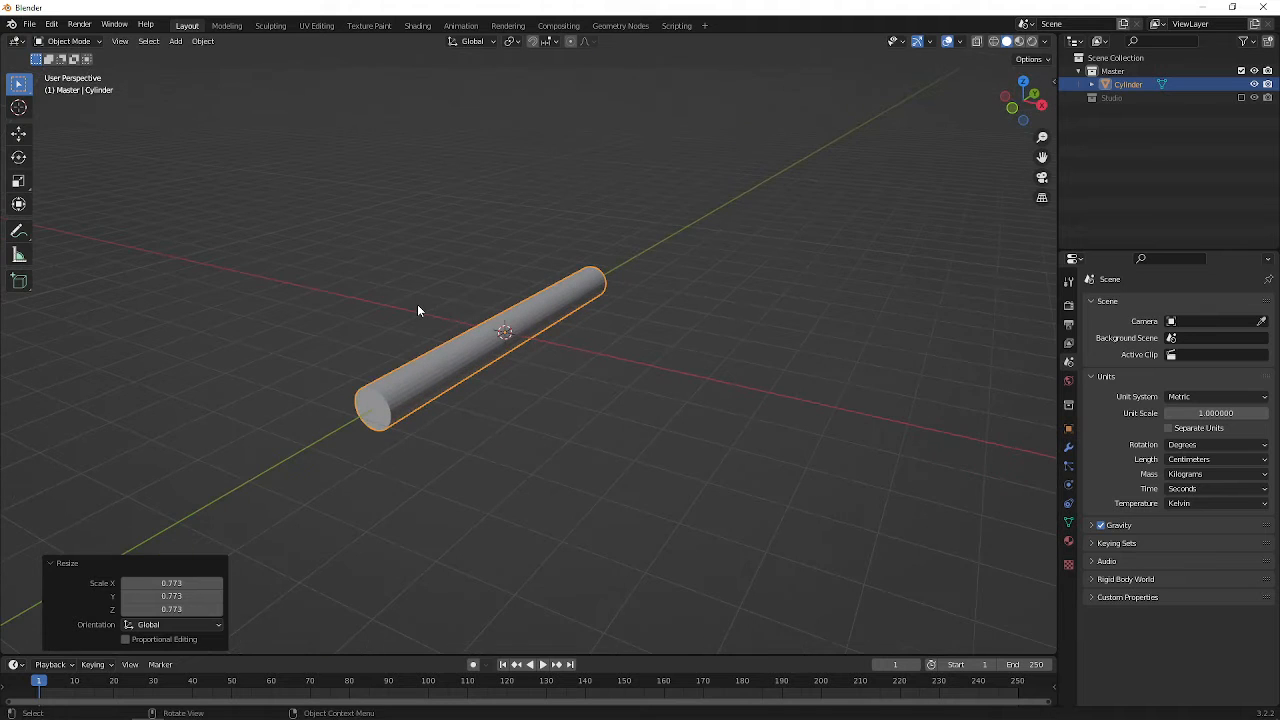
# Turn on the Screencast Keys display for the viewport
pyautogui.press('n')
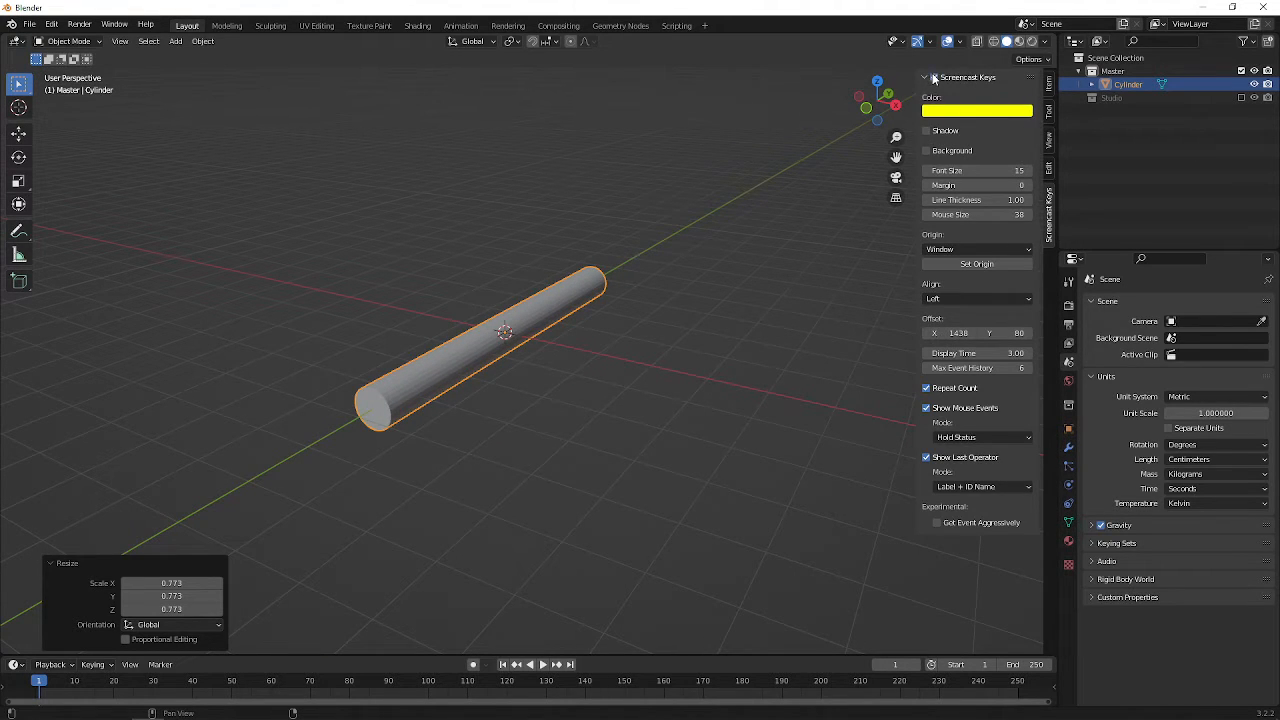
pyautogui.press('n')
pyautogui.moveTo(783, 296); pyautogui.dragTo(576, 248, button='middle')
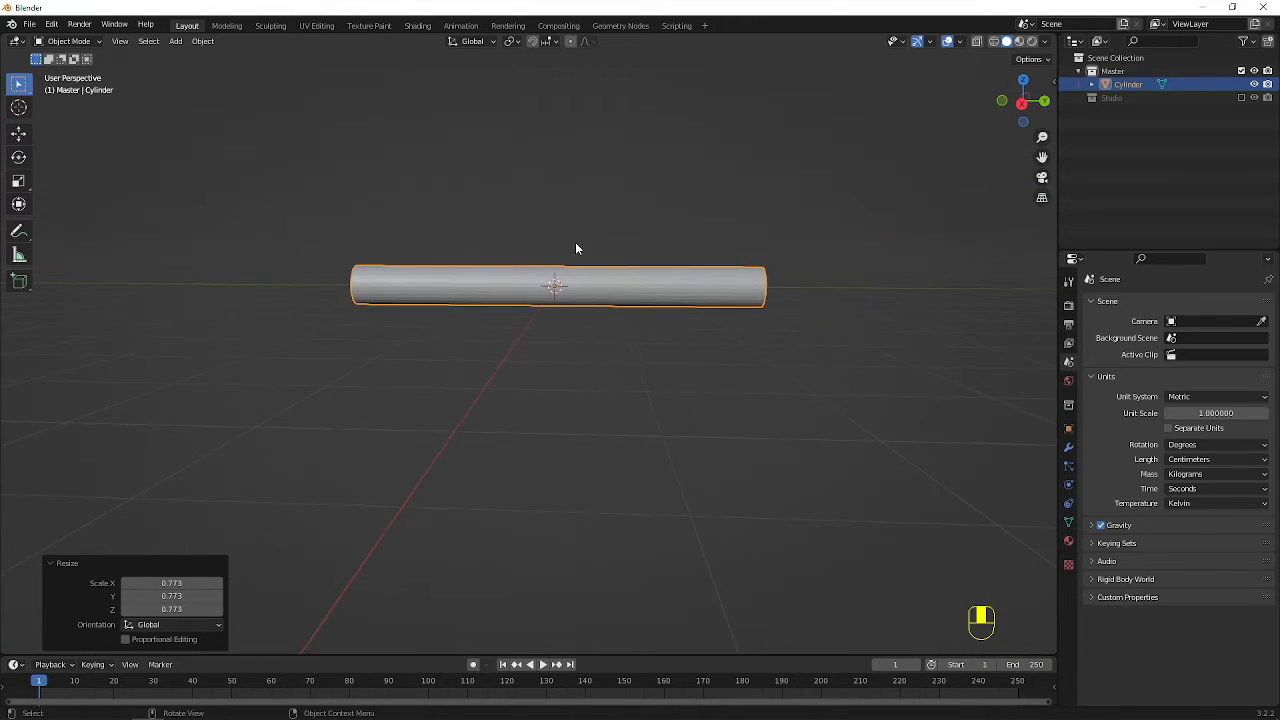
# Lengthen the cylinder along the global Y axis by a factor of about 1.43
pyautogui.press('KP_7')
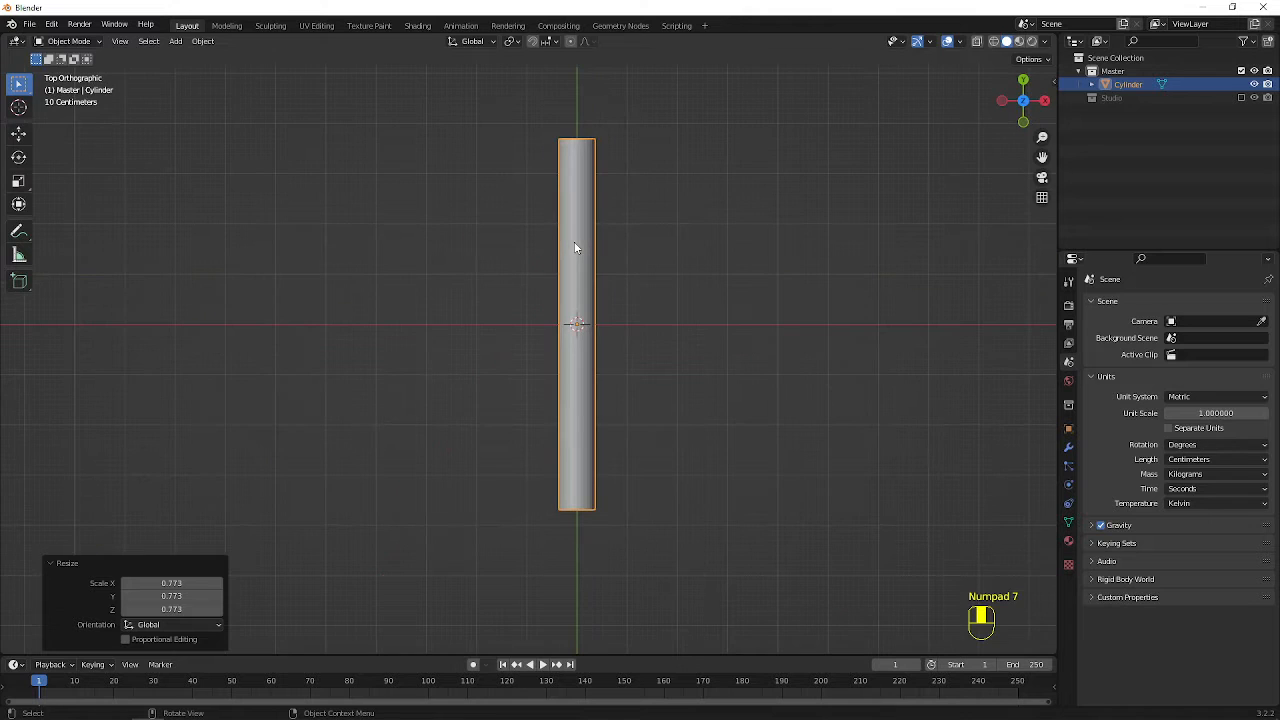
pyautogui.press('s')
pyautogui.press('y')
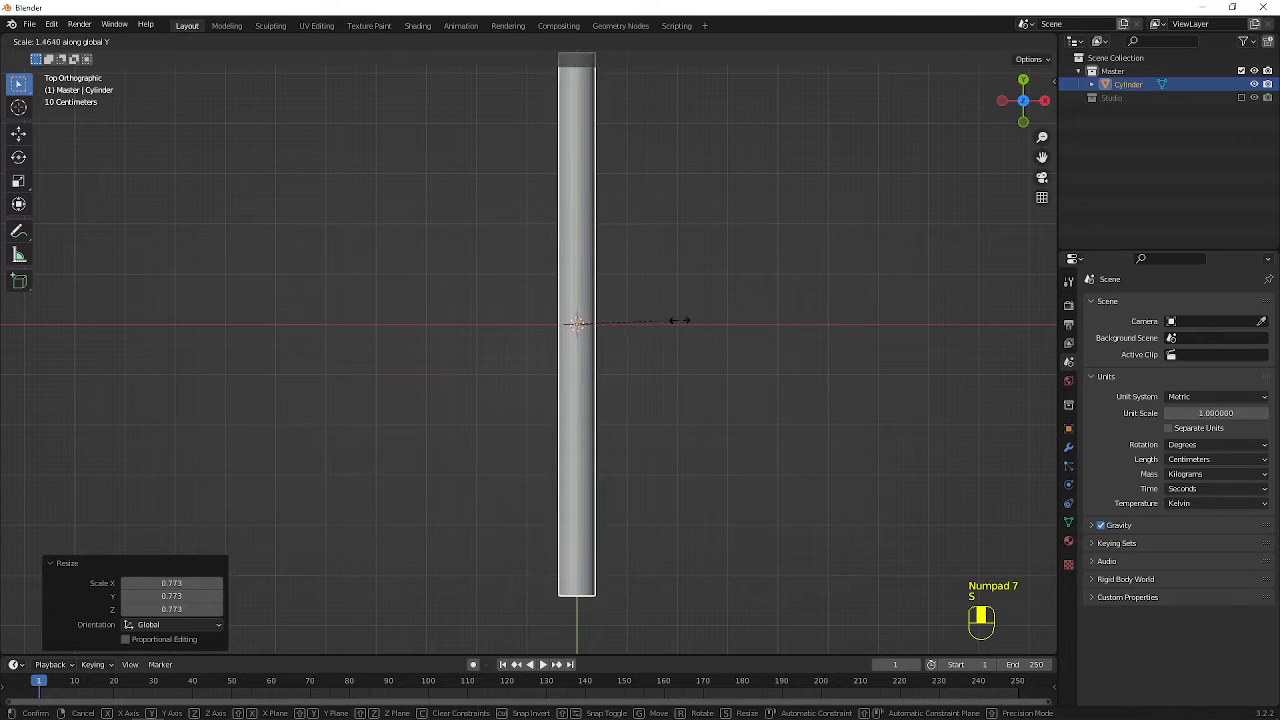
pyautogui.click(672, 316)
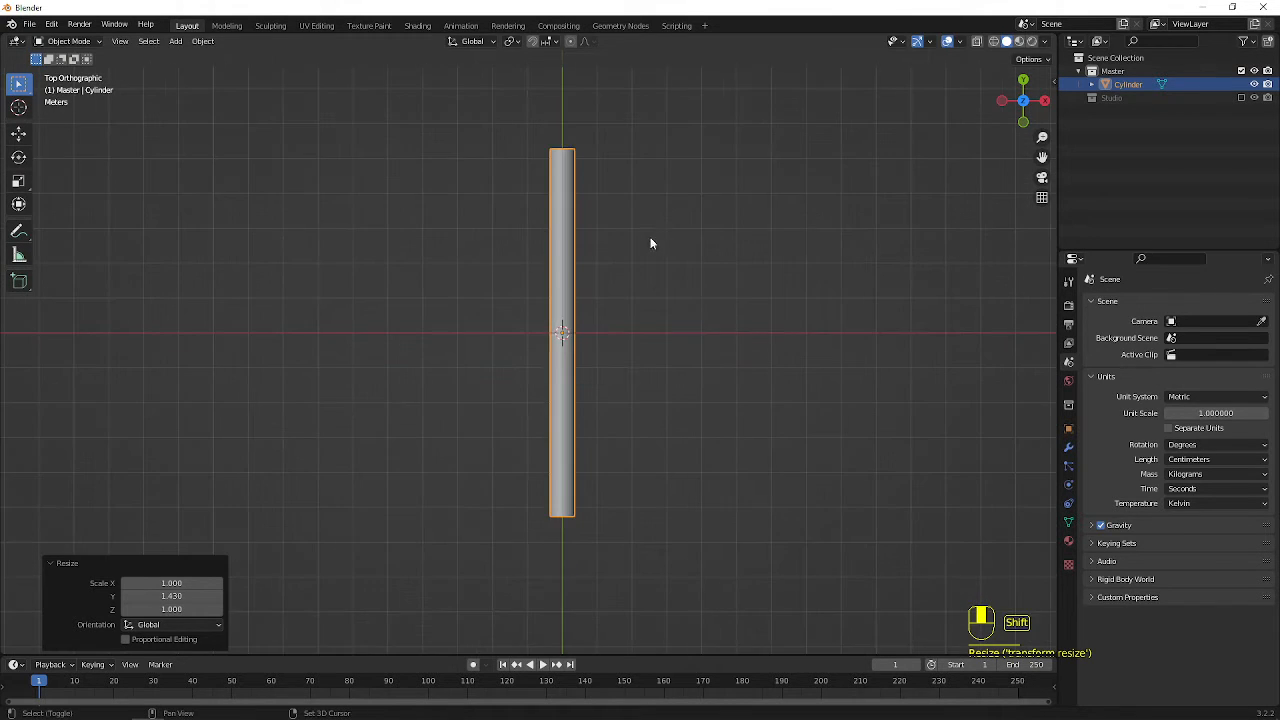
pyautogui.moveTo(651, 240); pyautogui.dragTo(458, 264, button='middle')
# Apply the cylinder's scale and rotation, and open its mesh in Edit Mode
pyautogui.hotkey('ctrl', 'a')
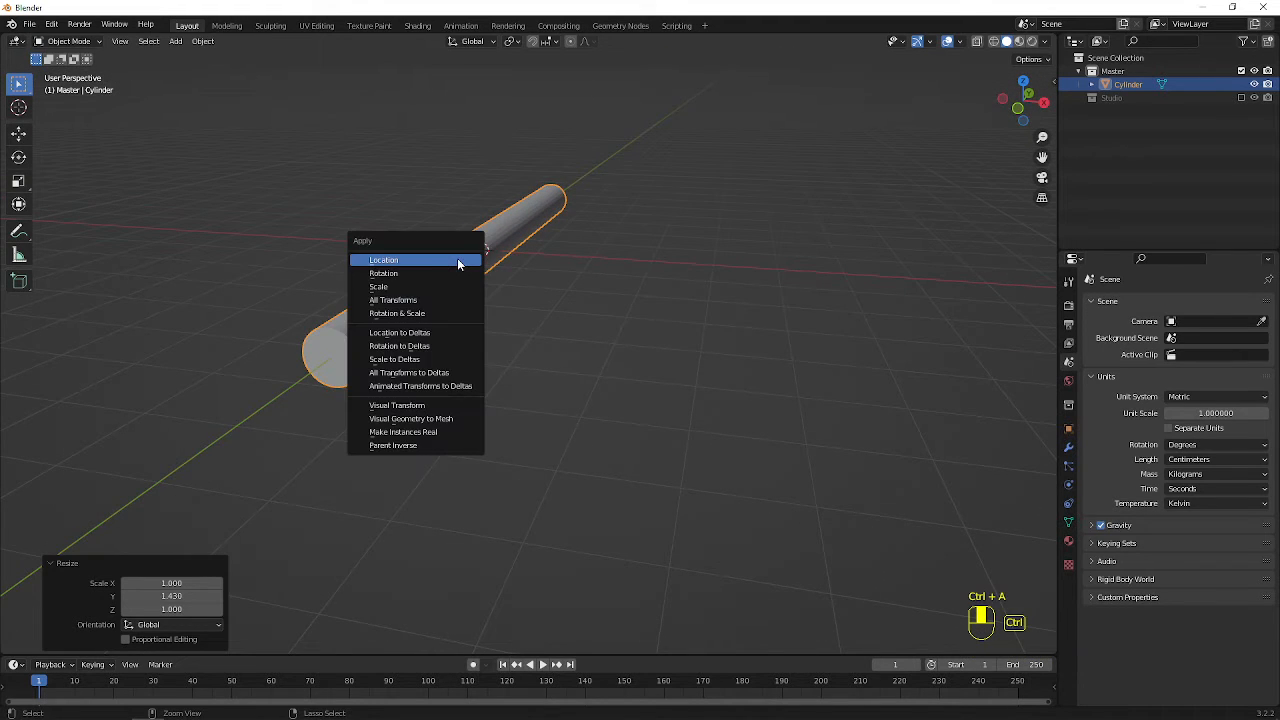
pyautogui.click(434, 285)
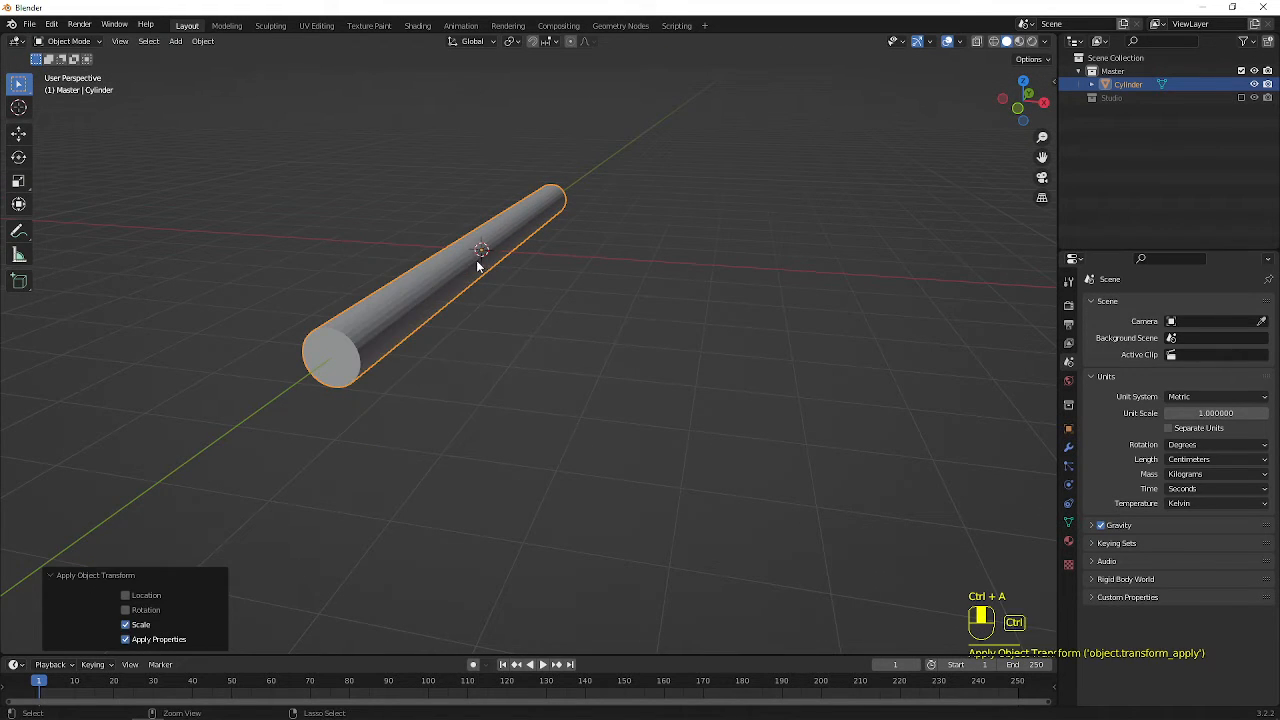
pyautogui.hotkey('ctrl', 'a')
pyautogui.click(458, 248)
pyautogui.moveTo(458, 248)
pyautogui.mouseDown(button='middle')
pyautogui.moveTo(544, 295)
pyautogui.moveTo(466, 301)
pyautogui.moveTo(528, 305)
pyautogui.moveTo(522, 263)
pyautogui.moveTo(526, 283)
pyautogui.moveTo(452, 191)
pyautogui.moveTo(464, 241)
pyautogui.mouseUp(button='middle')
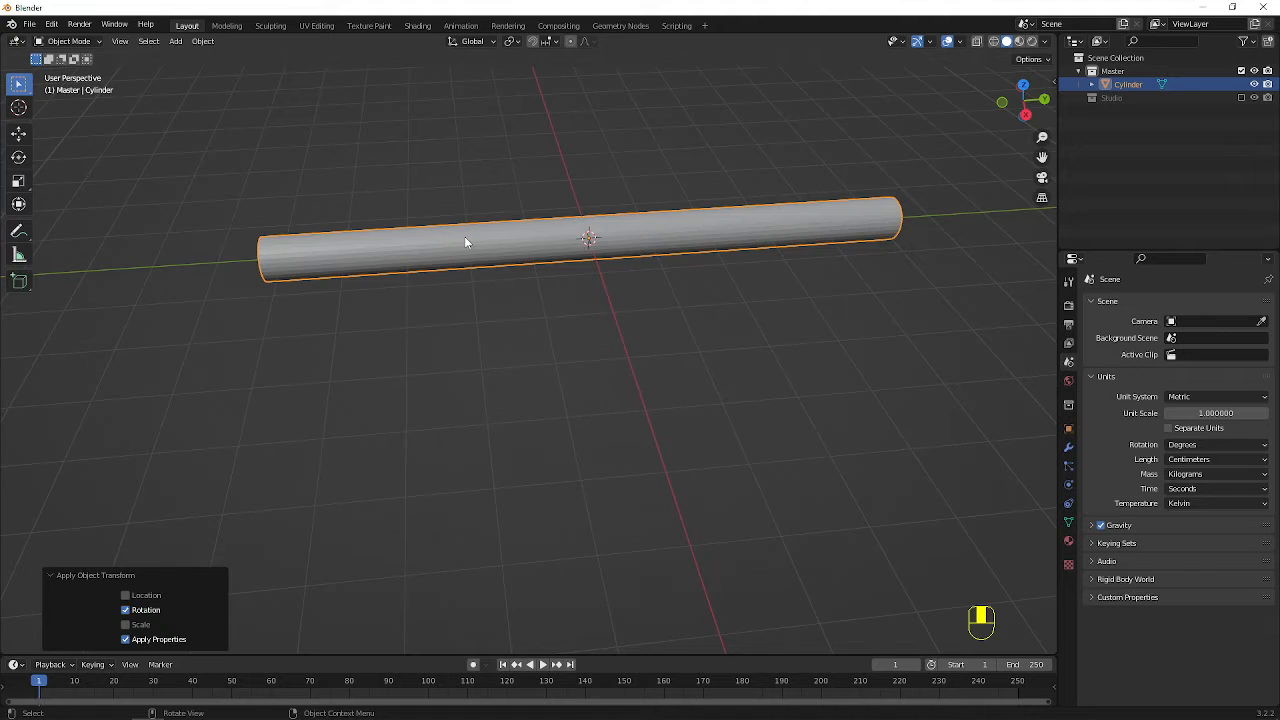
pyautogui.scroll(1, 465, 242)
pyautogui.press('Tab')
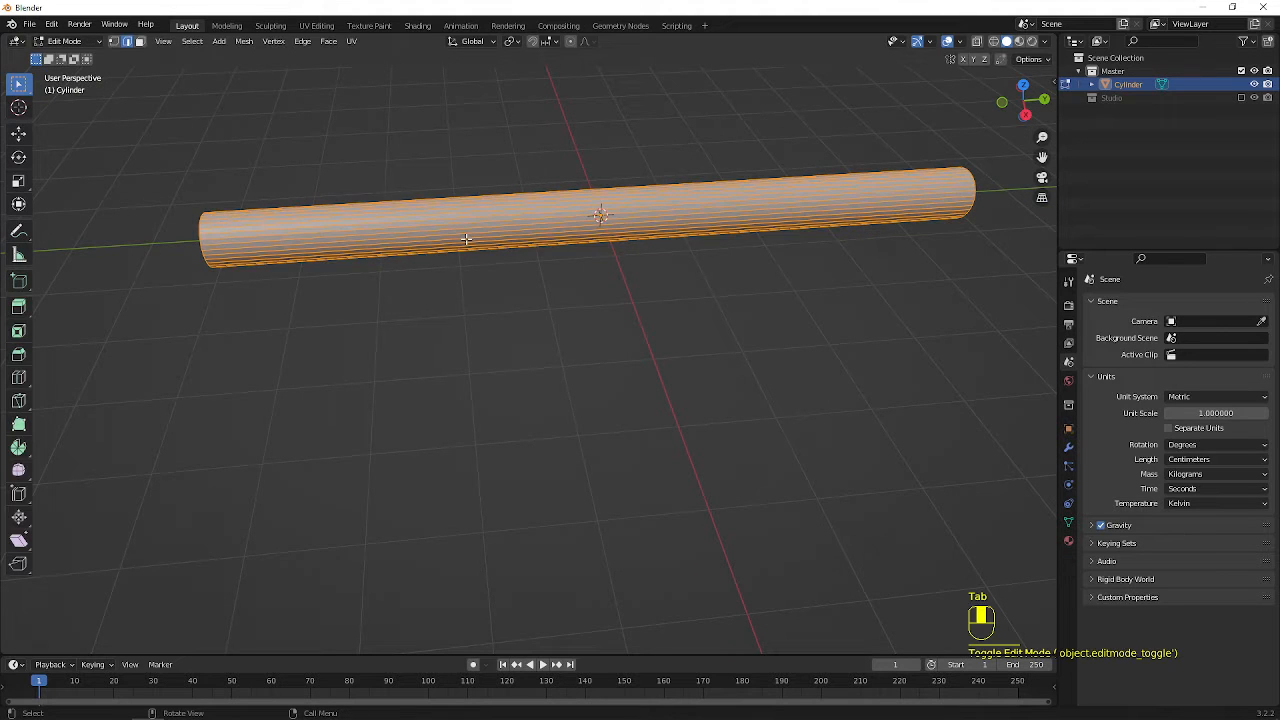
# Try subdividing the whole cylinder mesh twice and undo both subdivisions
pyautogui.rightClick(466, 238)
pyautogui.click(466, 240)
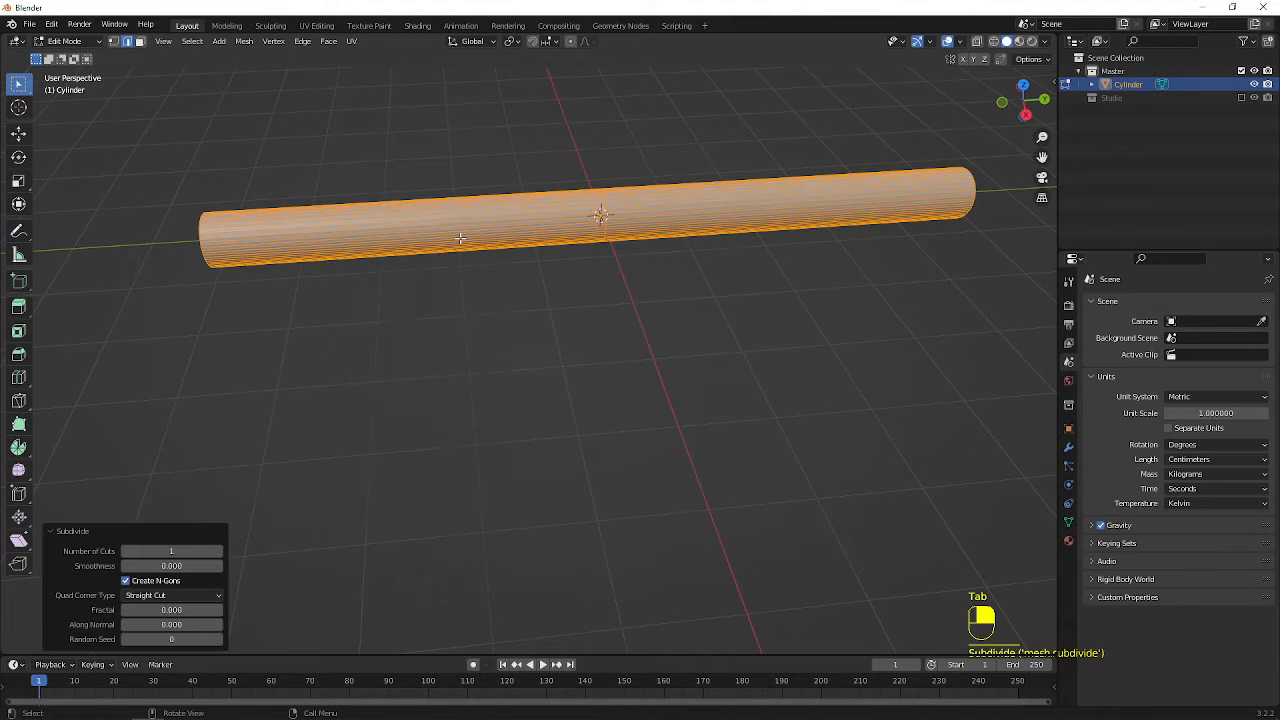
pyautogui.rightClick(466, 238)
pyautogui.click(466, 240)
pyautogui.click(579, 283)
pyautogui.moveTo(591, 280); pyautogui.dragTo(591, 206, button='middle')
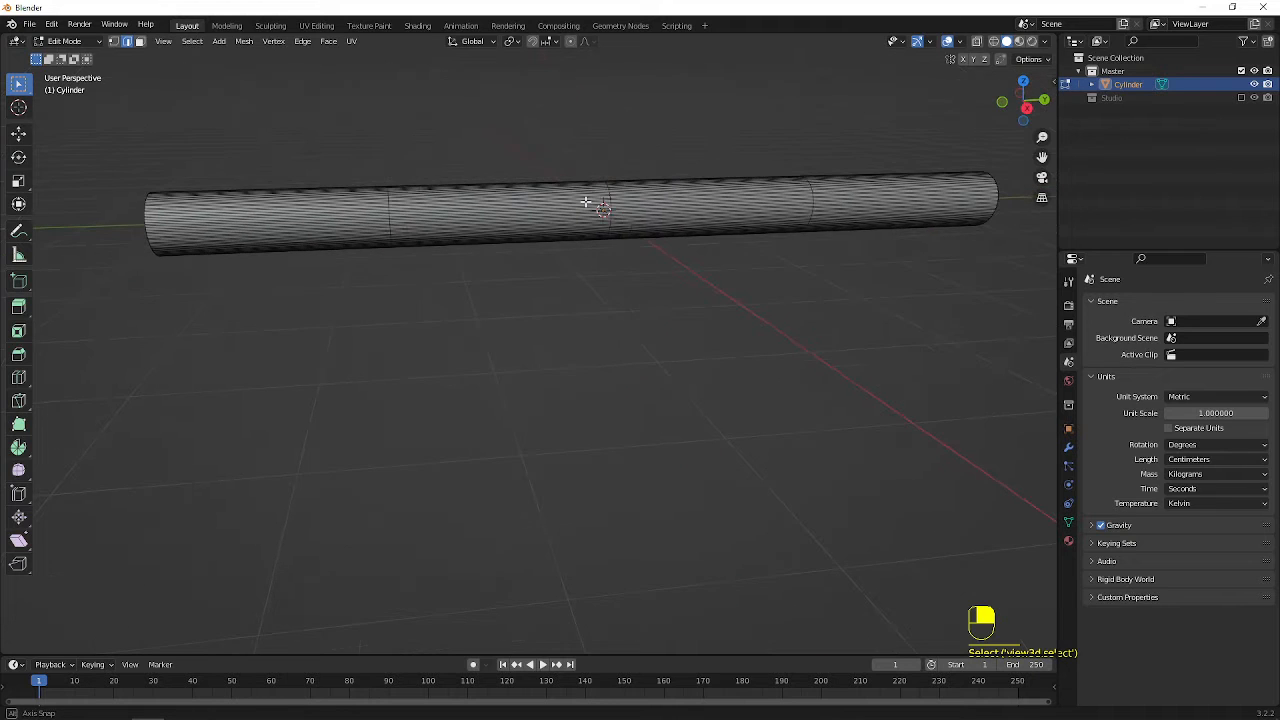
pyautogui.hotkey('ctrl', 'z')
pyautogui.hotkey('ctrl', 'z')
pyautogui.hotkey('ctrl', 'z')
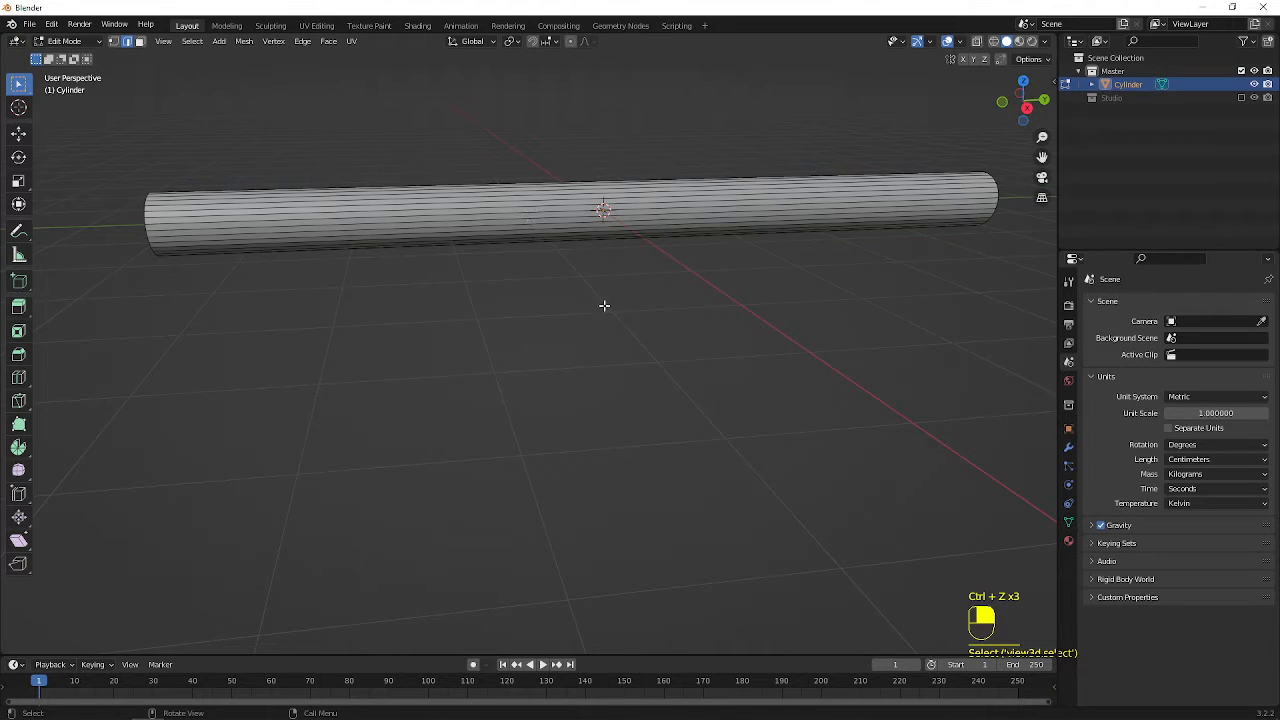
# Add six evenly spaced loop cuts around the cylinder, leaving them without any slide offset
pyautogui.hotkey('ctrl', 'r')
pyautogui.scroll(3, 573, 200)
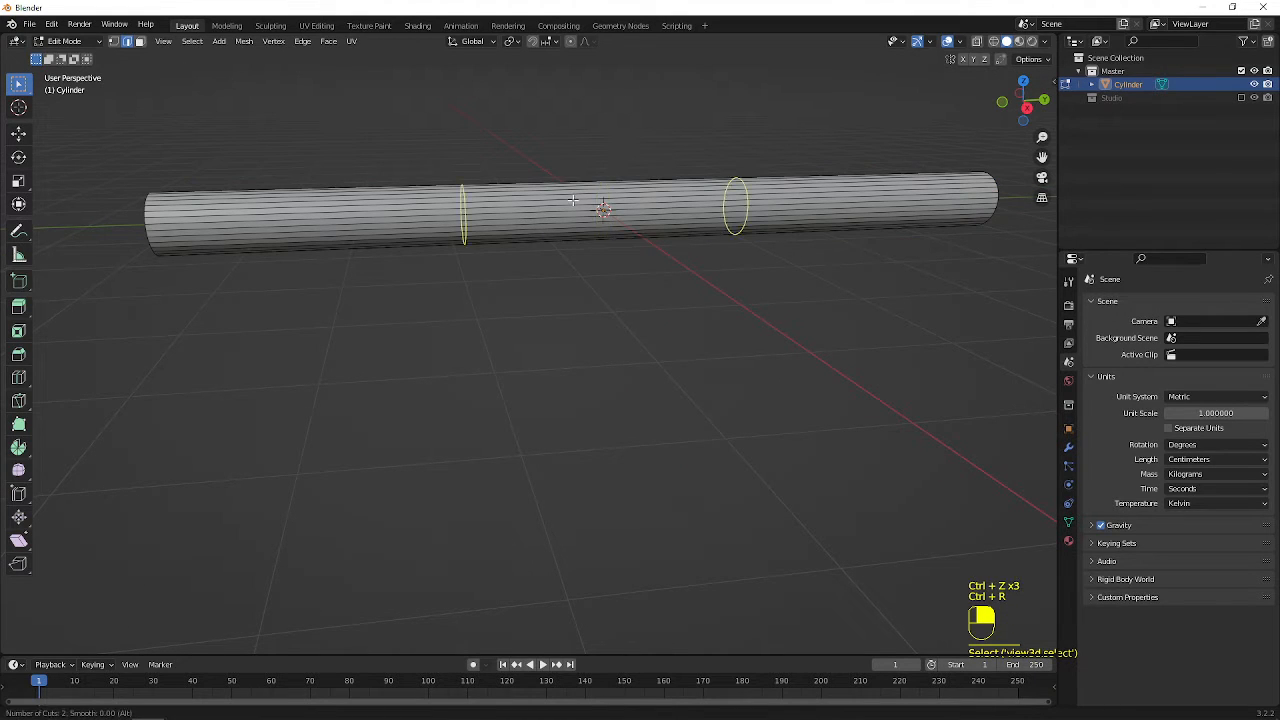
pyautogui.scroll(2, 573, 200)
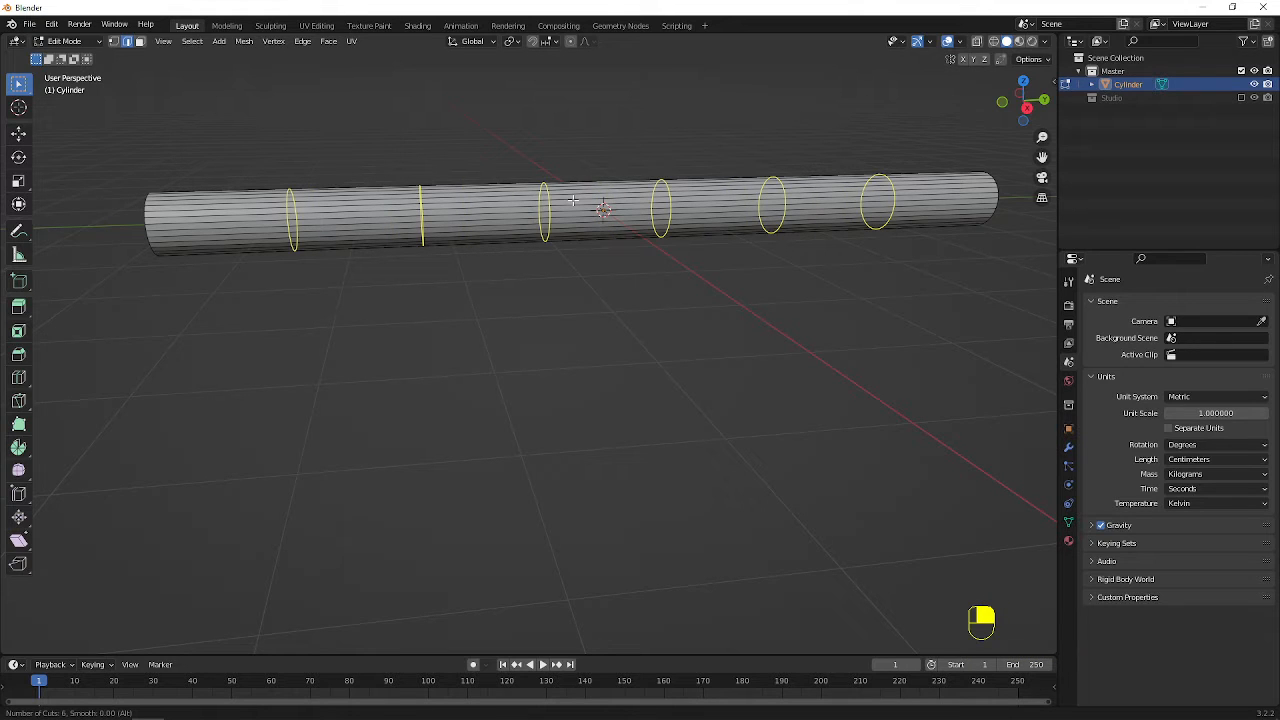
pyautogui.click(573, 200)
pyautogui.rightClick(573, 200)
pyautogui.scroll(2, 549, 372)
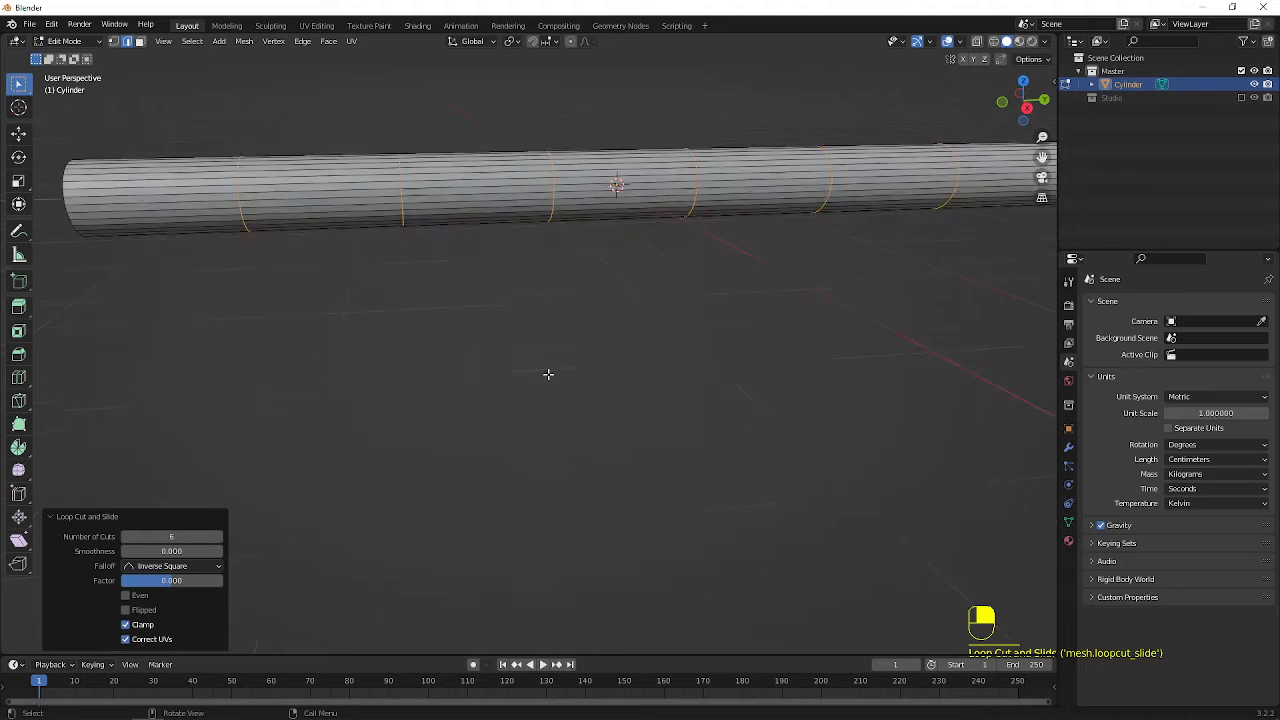
pyautogui.keyDown('shift'); pyautogui.moveTo(568, 262); pyautogui.dragTo(694, 326, button='middle'); pyautogui.keyUp('shift')
pyautogui.press('KP_1')
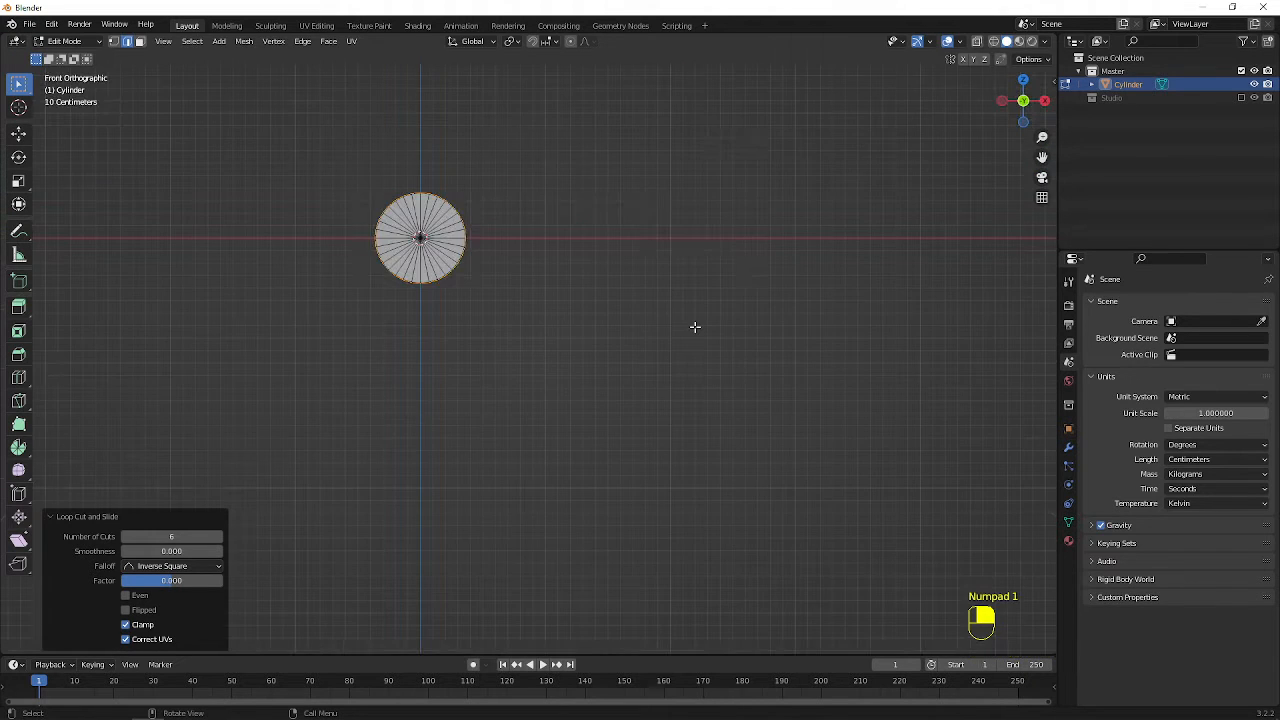
pyautogui.press('KP_3')
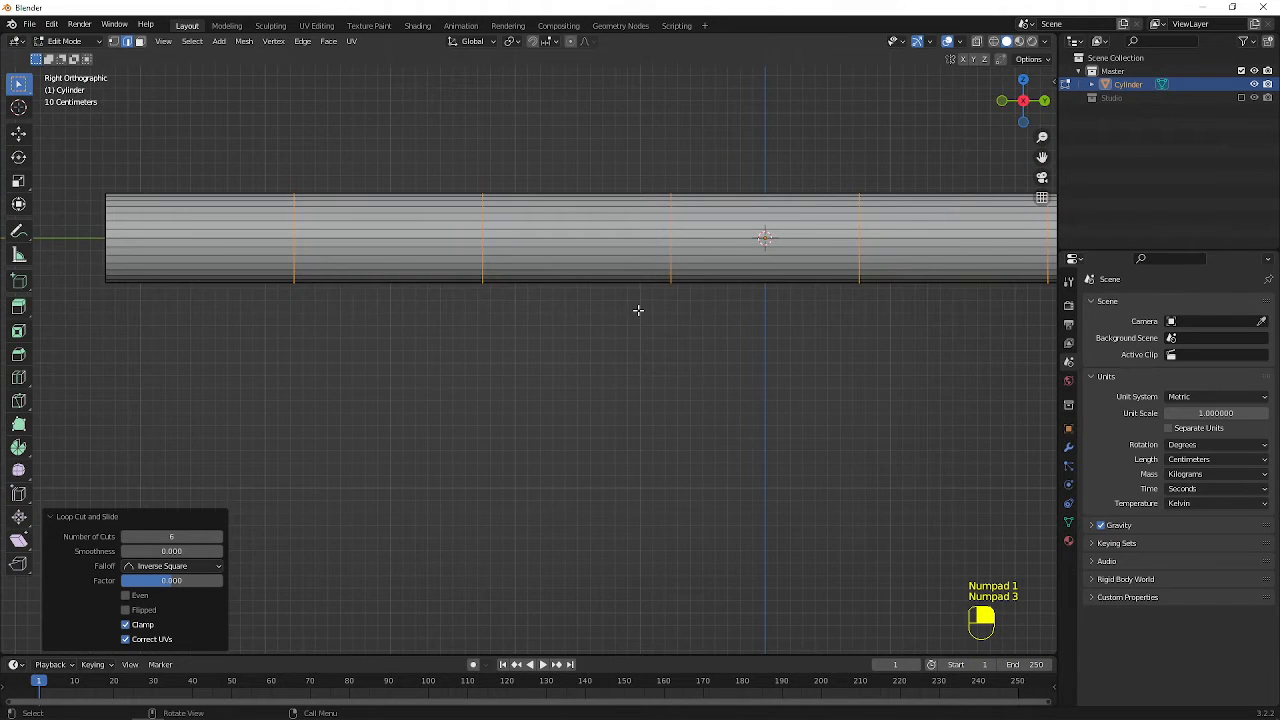
# Select two adjacent face strips on the cylinder's underside across the middle segment and the neighbouring segment, four faces in total
pyautogui.moveTo(666, 340); pyautogui.dragTo(559, 315, button='middle')
pyautogui.press('3')
pyautogui.scroll(1, 531, 371)
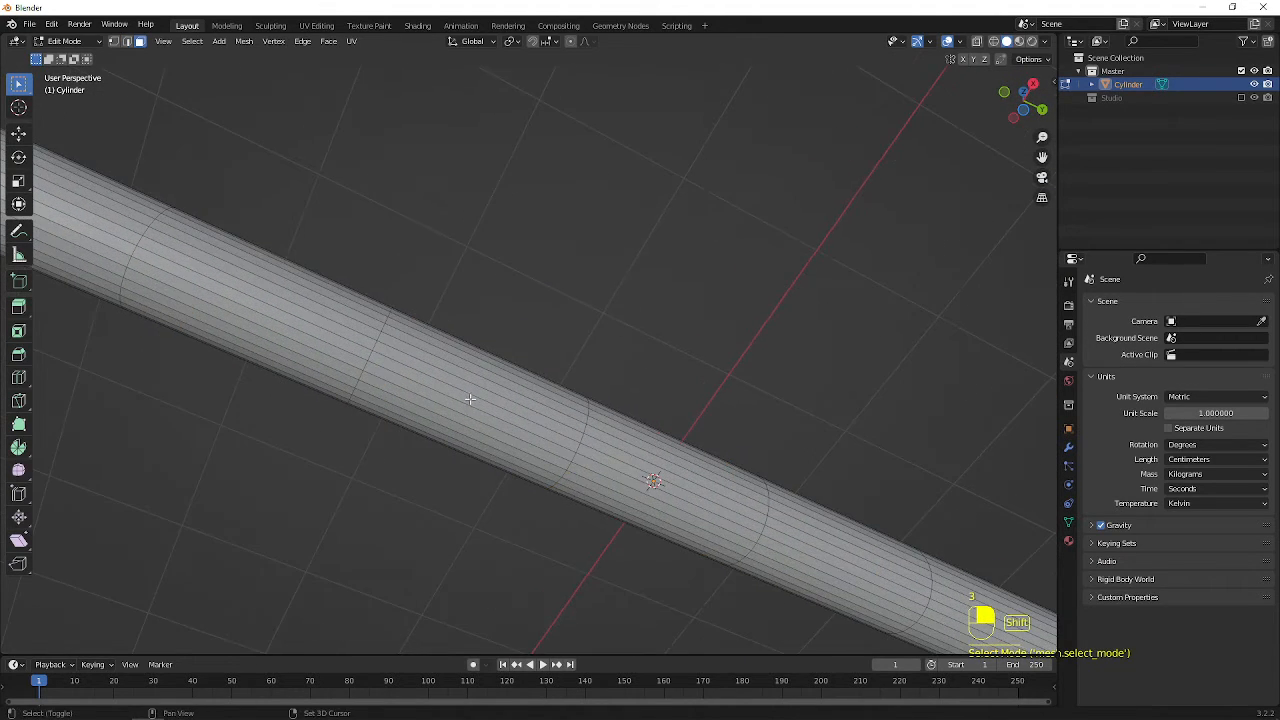
pyautogui.keyDown('shift'); pyautogui.moveTo(531, 371); pyautogui.dragTo(660, 334, button='middle'); pyautogui.keyUp('shift')
pyautogui.scroll(1, 591, 373)
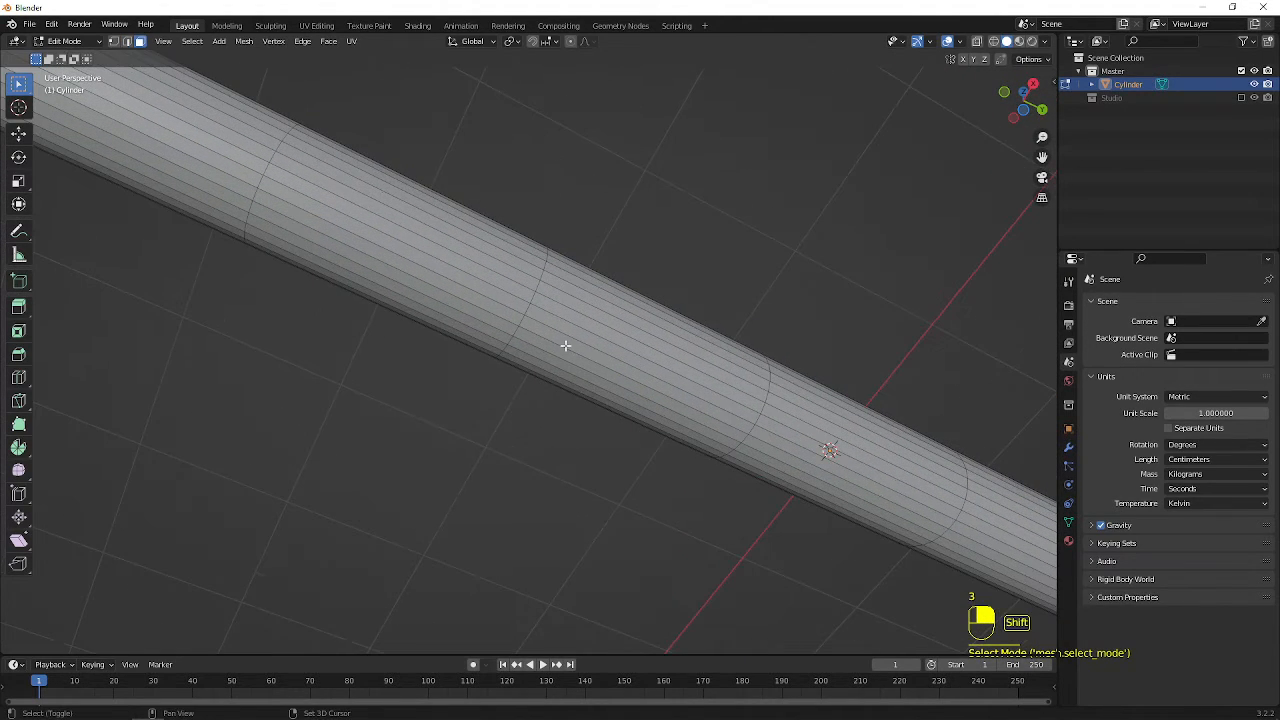
pyautogui.keyDown('shift'); pyautogui.click(563, 360); pyautogui.keyUp('shift')
pyautogui.moveTo(565, 360); pyautogui.dragTo(651, 331, button='middle')
pyautogui.keyDown('shift'); pyautogui.click(508, 326); pyautogui.keyUp('shift')
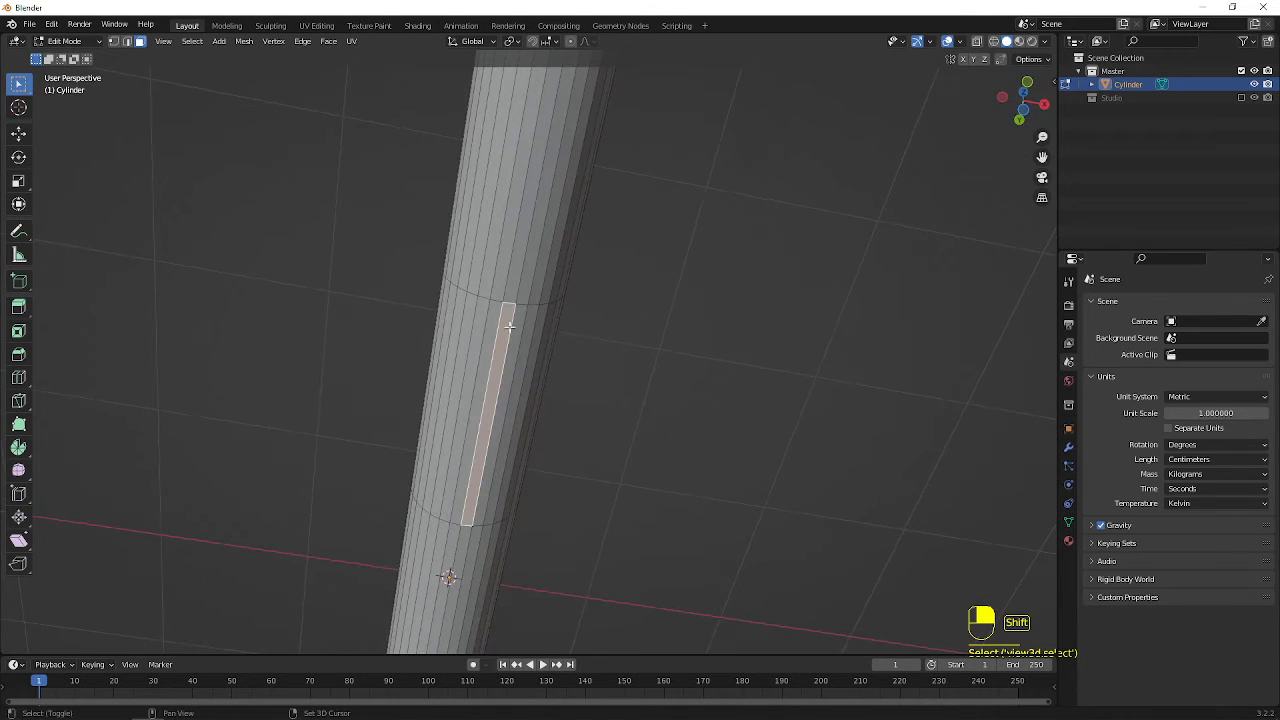
pyautogui.keyDown('shift'); pyautogui.click(494, 324); pyautogui.keyUp('shift')
pyautogui.keyDown('shift'); pyautogui.moveTo(566, 386); pyautogui.dragTo(602, 272, button='middle'); pyautogui.keyUp('shift')
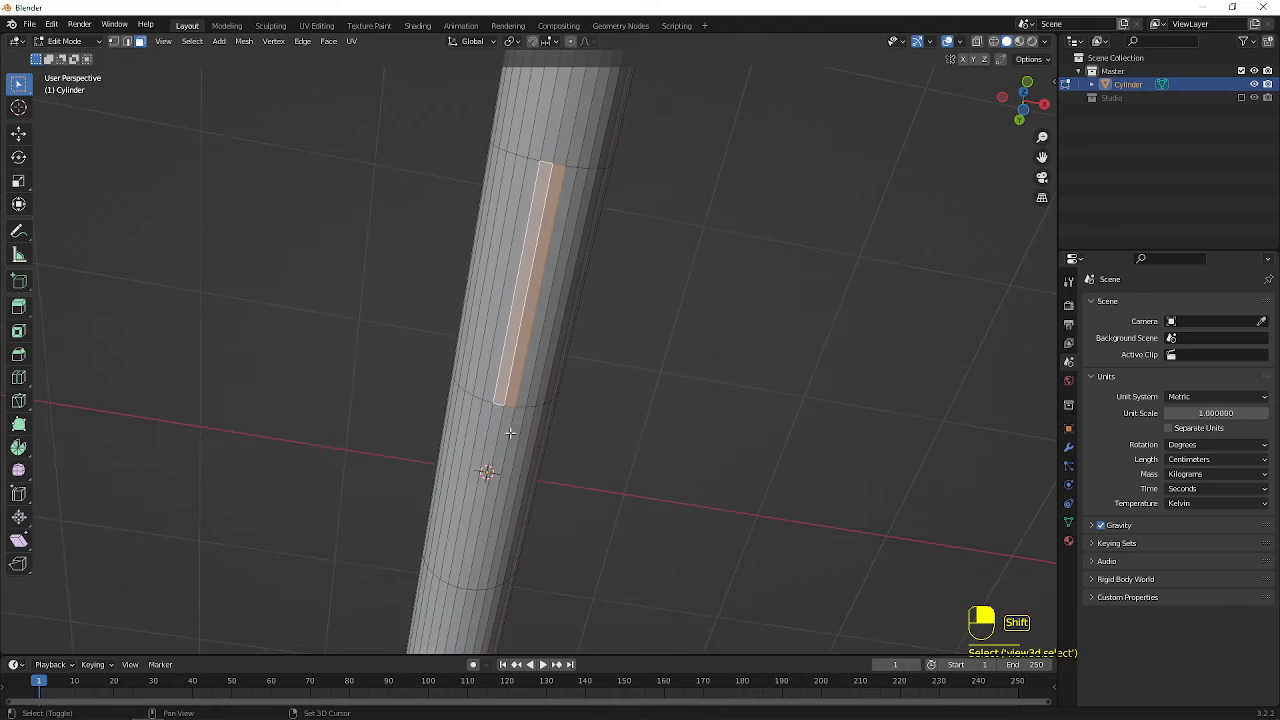
pyautogui.keyDown('shift'); pyautogui.click(492, 431); pyautogui.keyUp('shift')
pyautogui.keyDown('shift'); pyautogui.click(502, 441); pyautogui.keyUp('shift')
pyautogui.moveTo(590, 385); pyautogui.dragTo(558, 405, button='middle')
# Extrude the selected underside faces straight down along global Z twice, by about 110.6 cm and about 137.5 cm
pyautogui.press('KP_1')
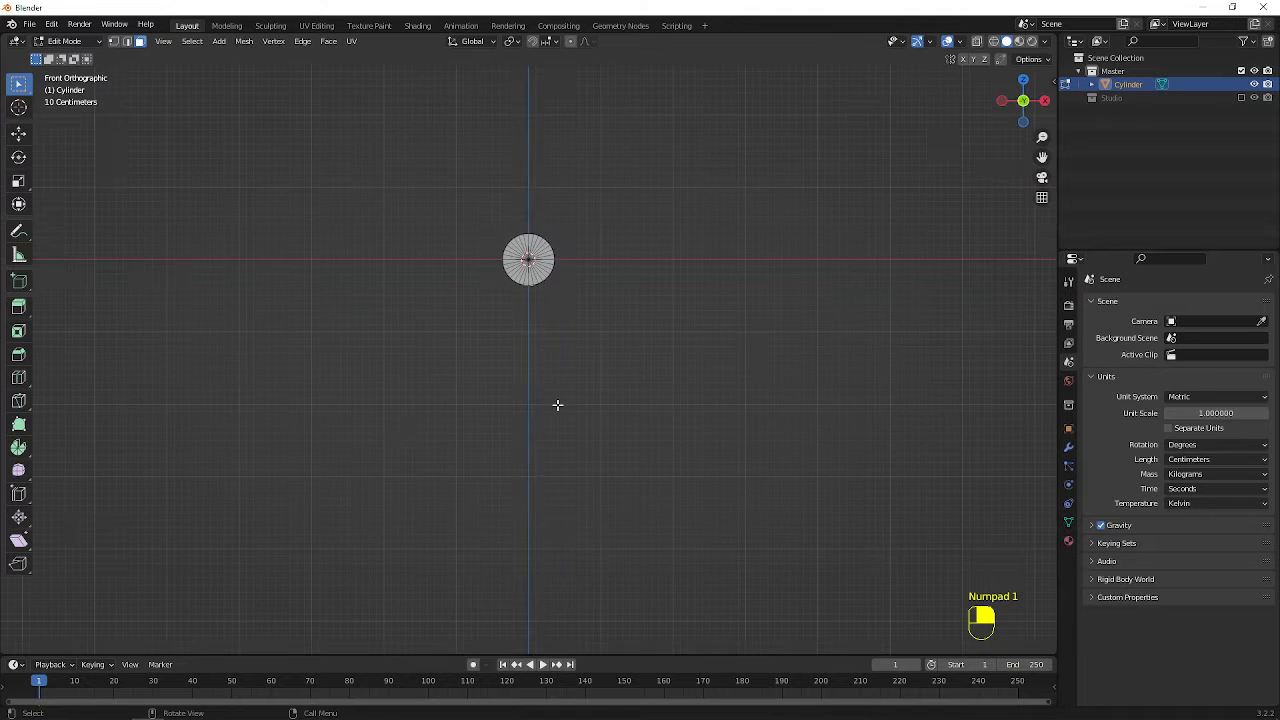
pyautogui.press('KP_3')
pyautogui.scroll(1, 588, 438)
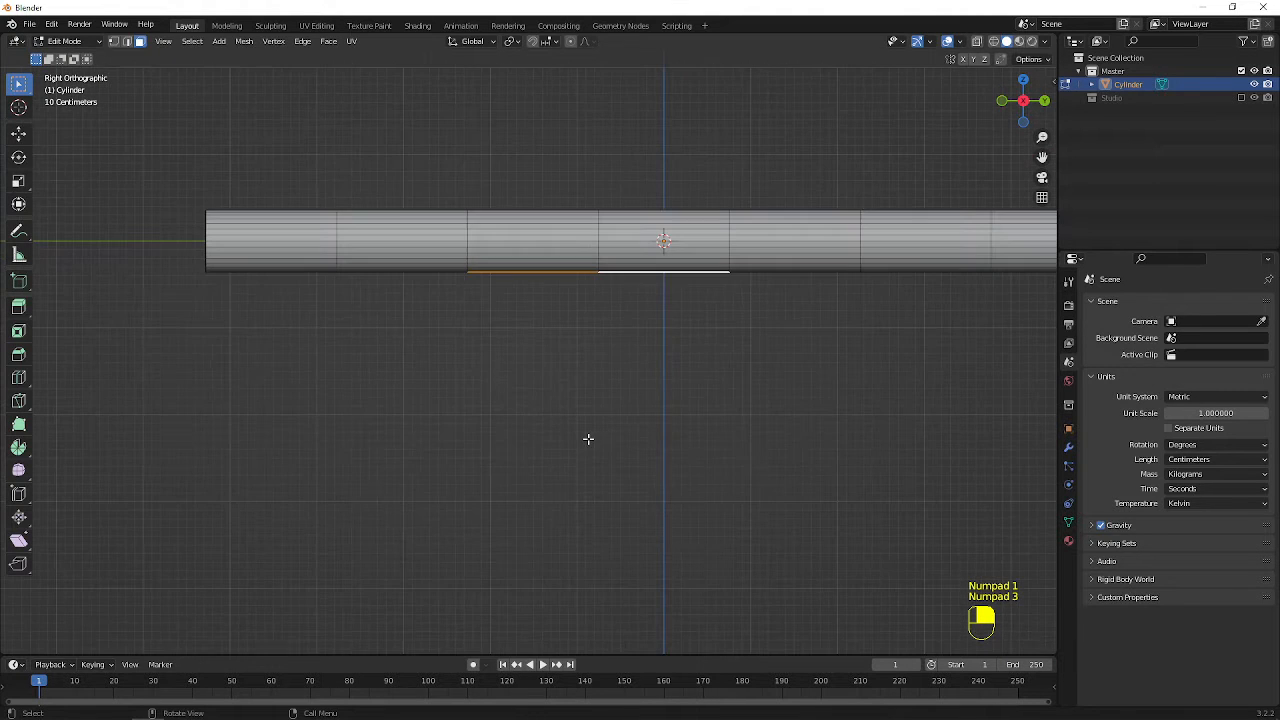
pyautogui.press('e')
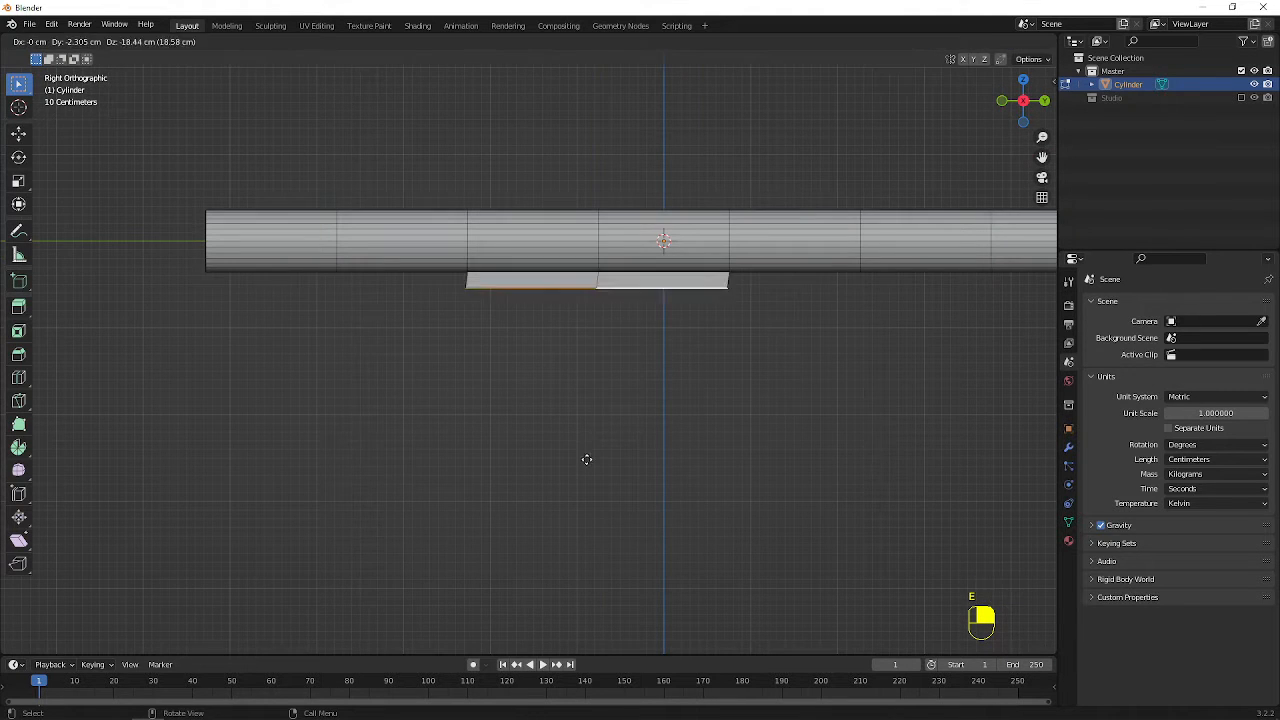
pyautogui.click(588, 536)
pyautogui.press('e')
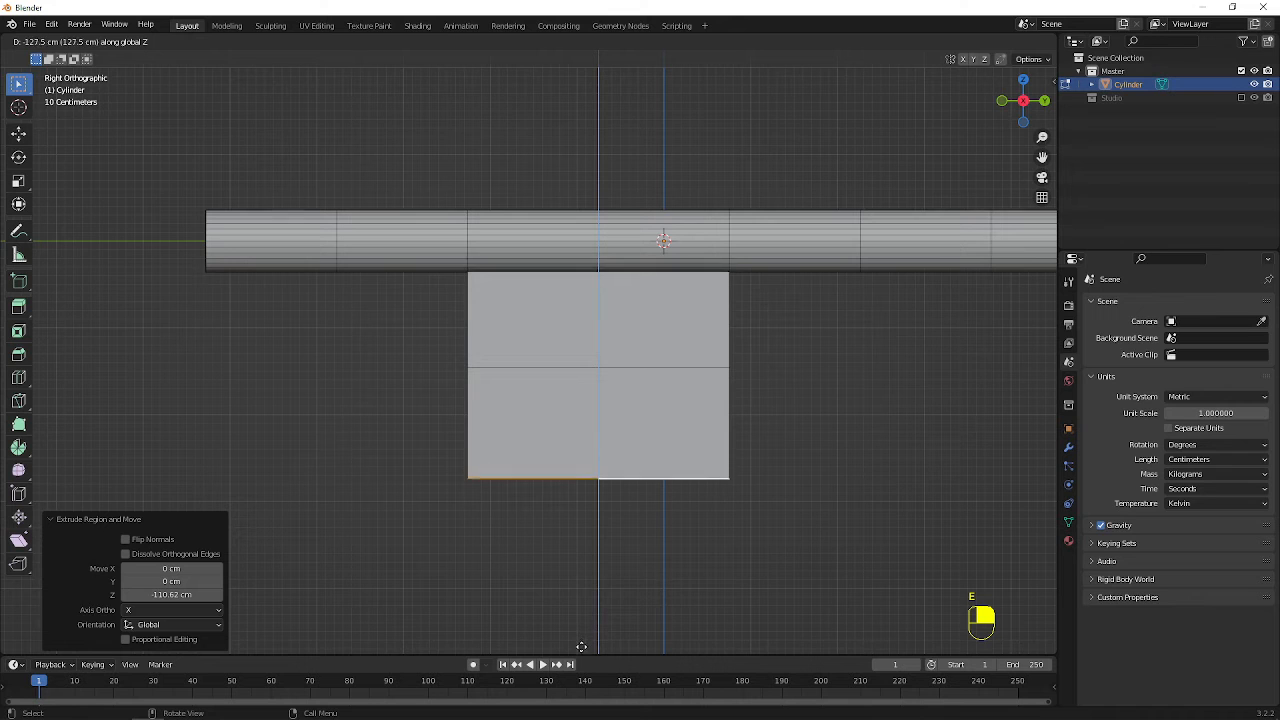
pyautogui.click(579, 53)
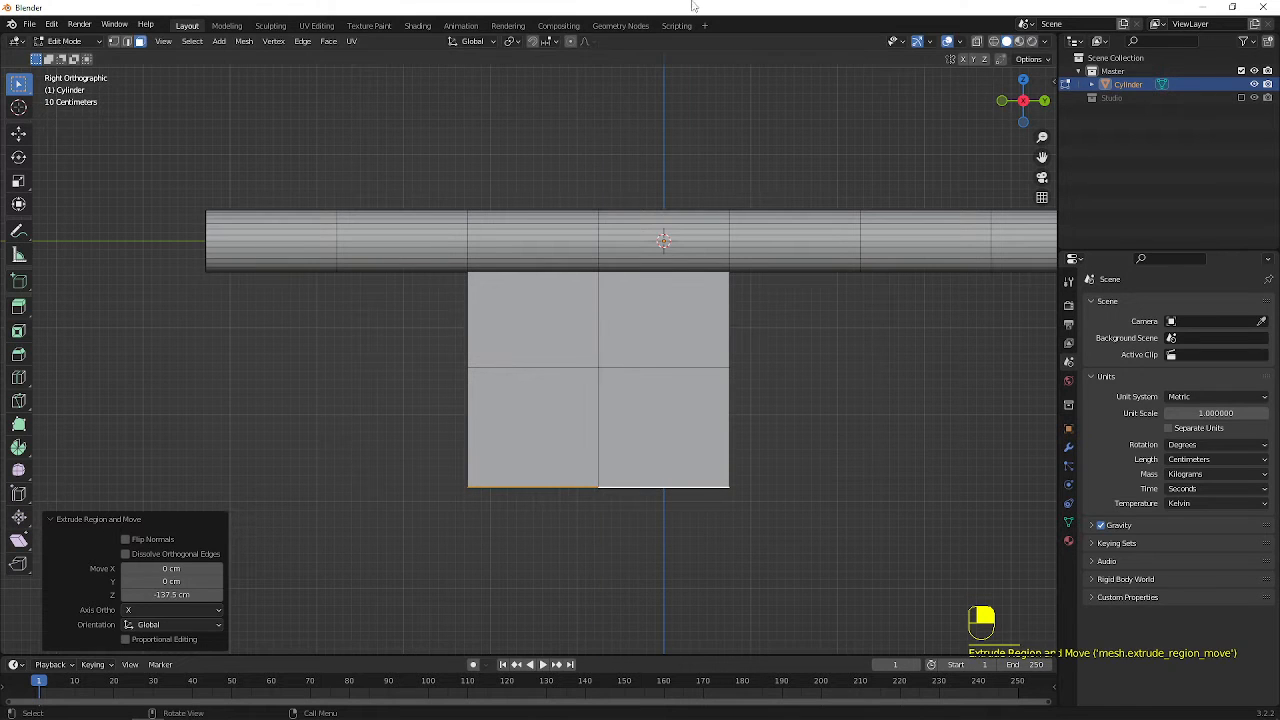
# Extrude the panel's bottom faces down about 130 cm and shift the new end about 61.2 cm along global Y
pyautogui.scroll(-5, 631, 334)
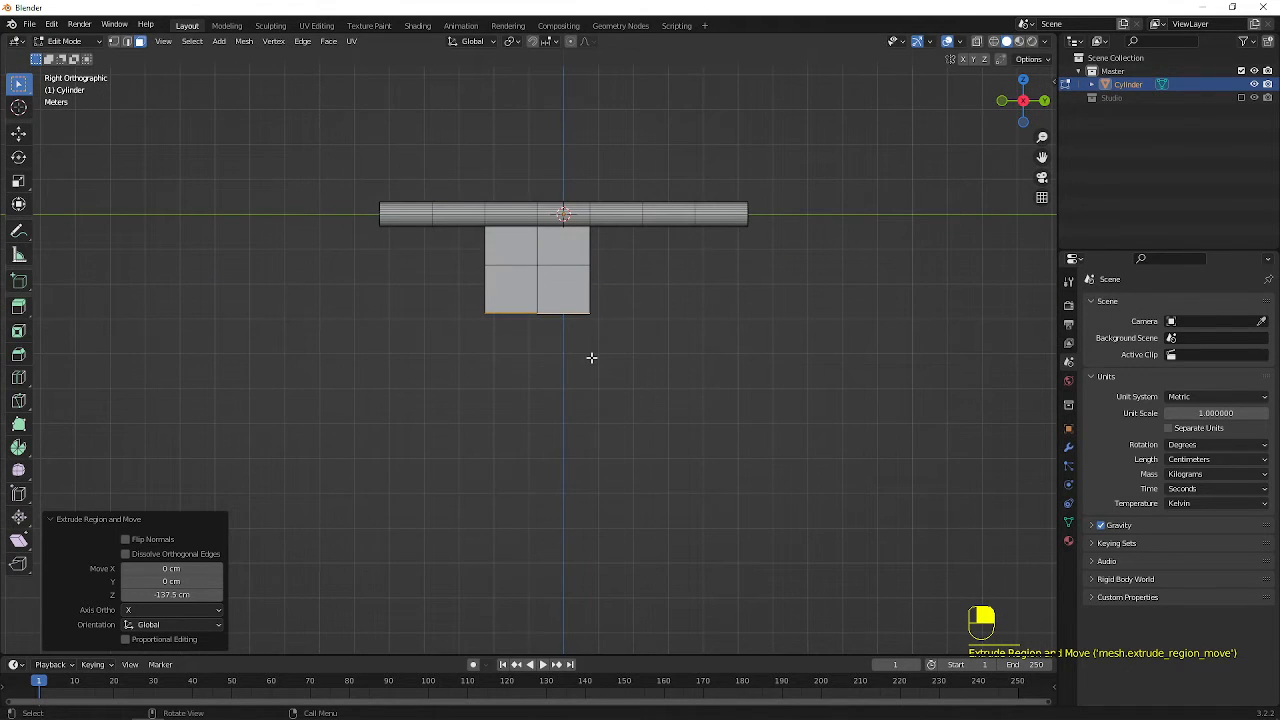
pyautogui.press('e')
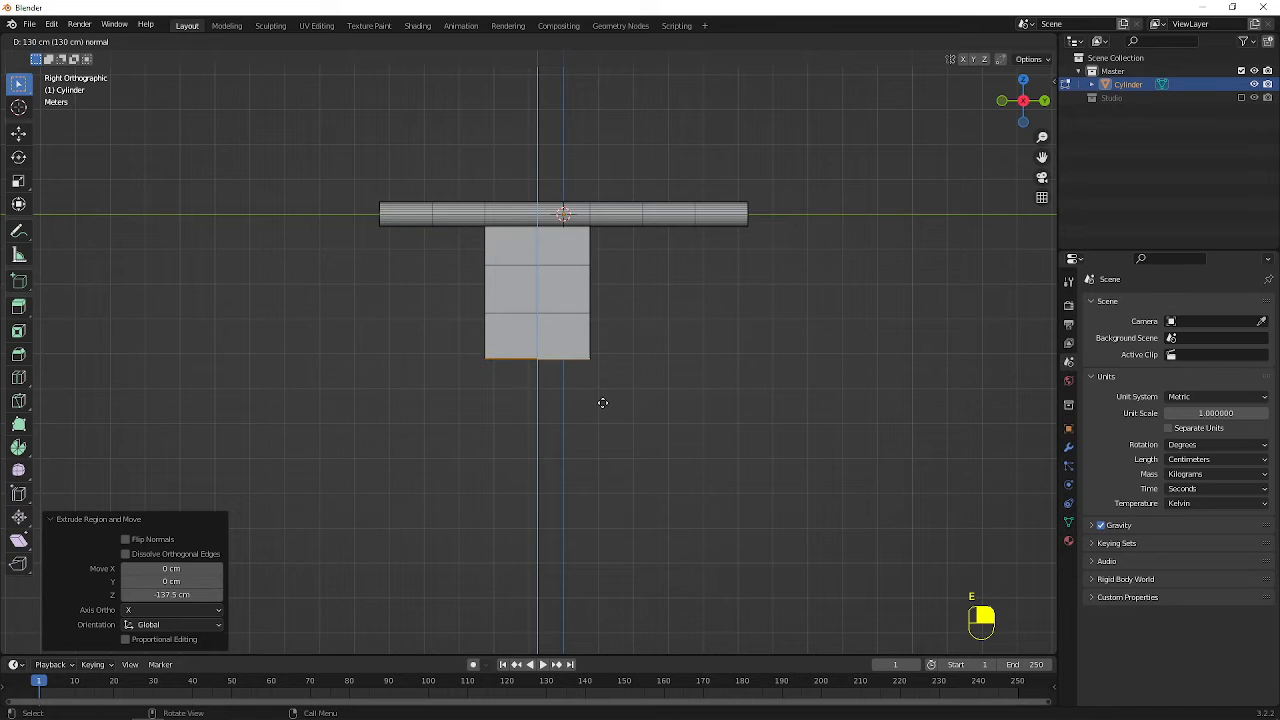
pyautogui.click(603, 401)
pyautogui.press('g')
pyautogui.press('x')
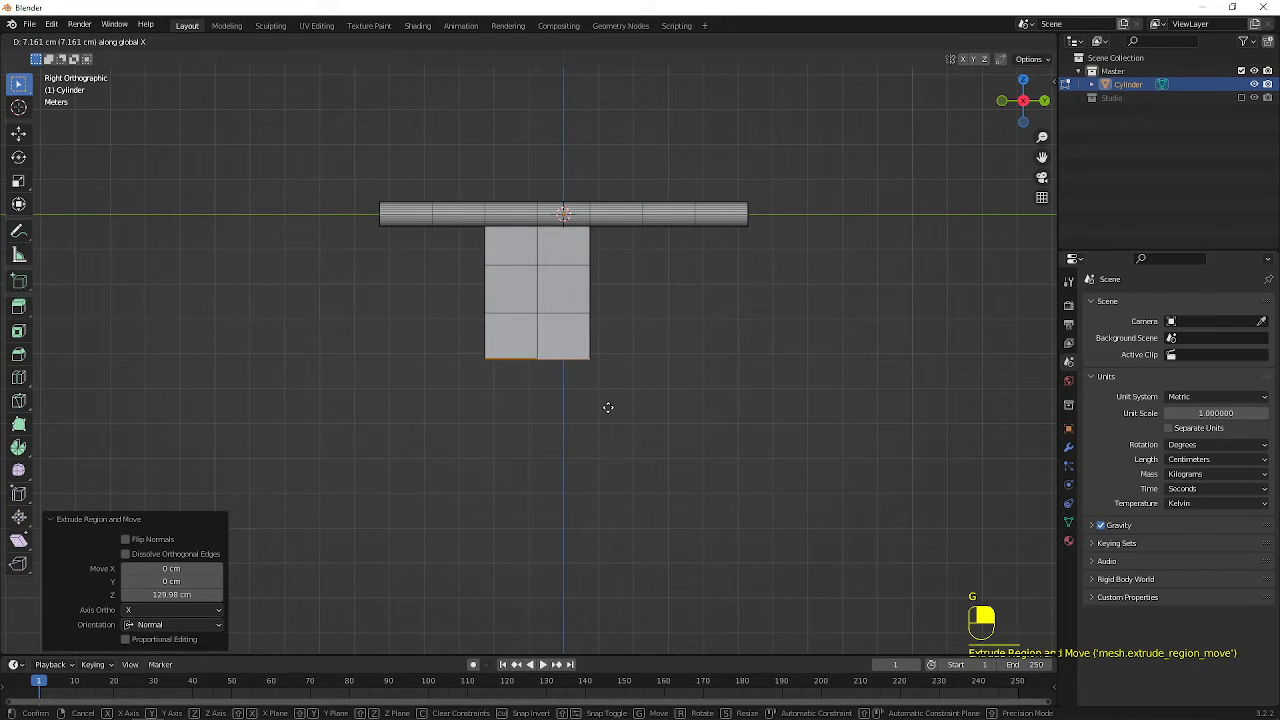
pyautogui.press('g')
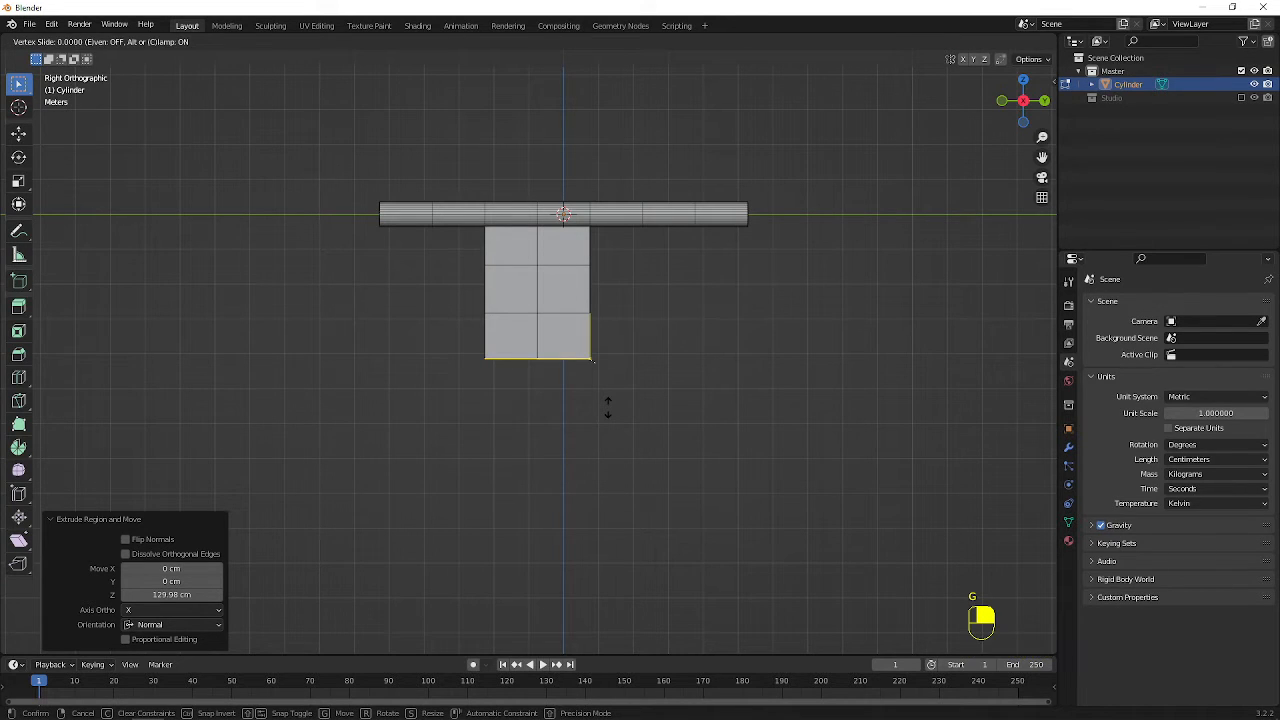
pyautogui.press('g')
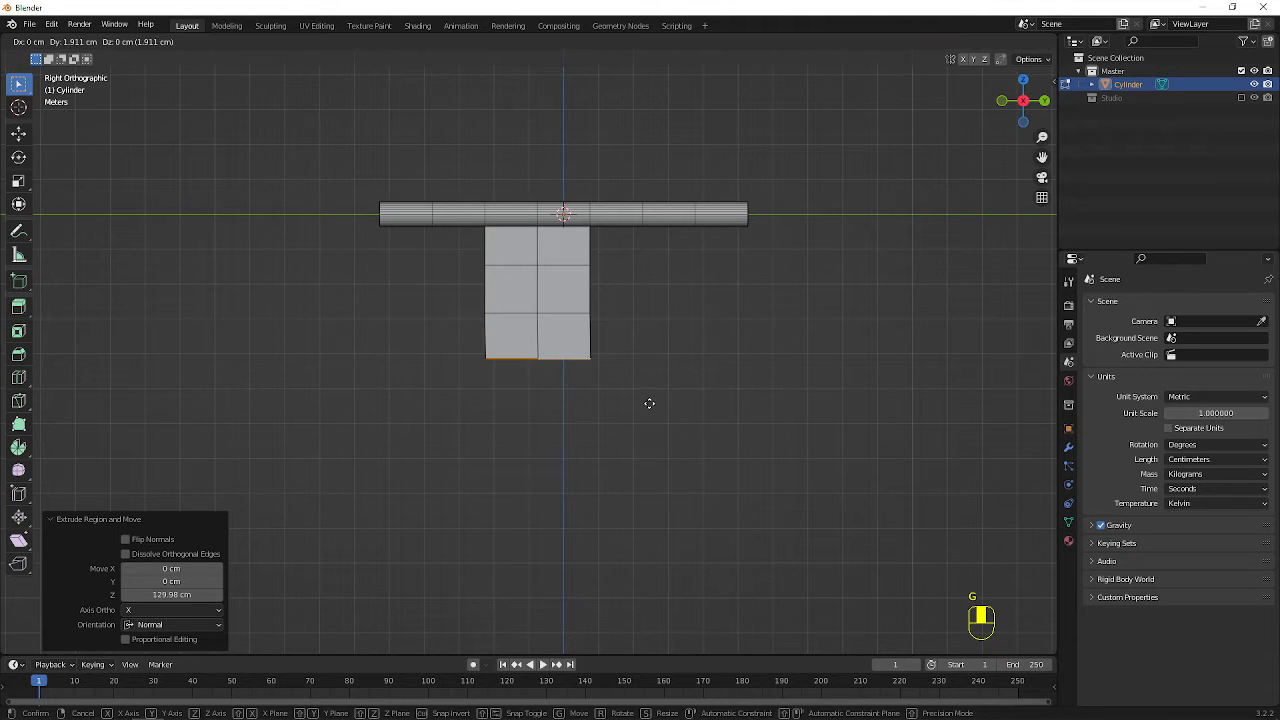
pyautogui.press('y')
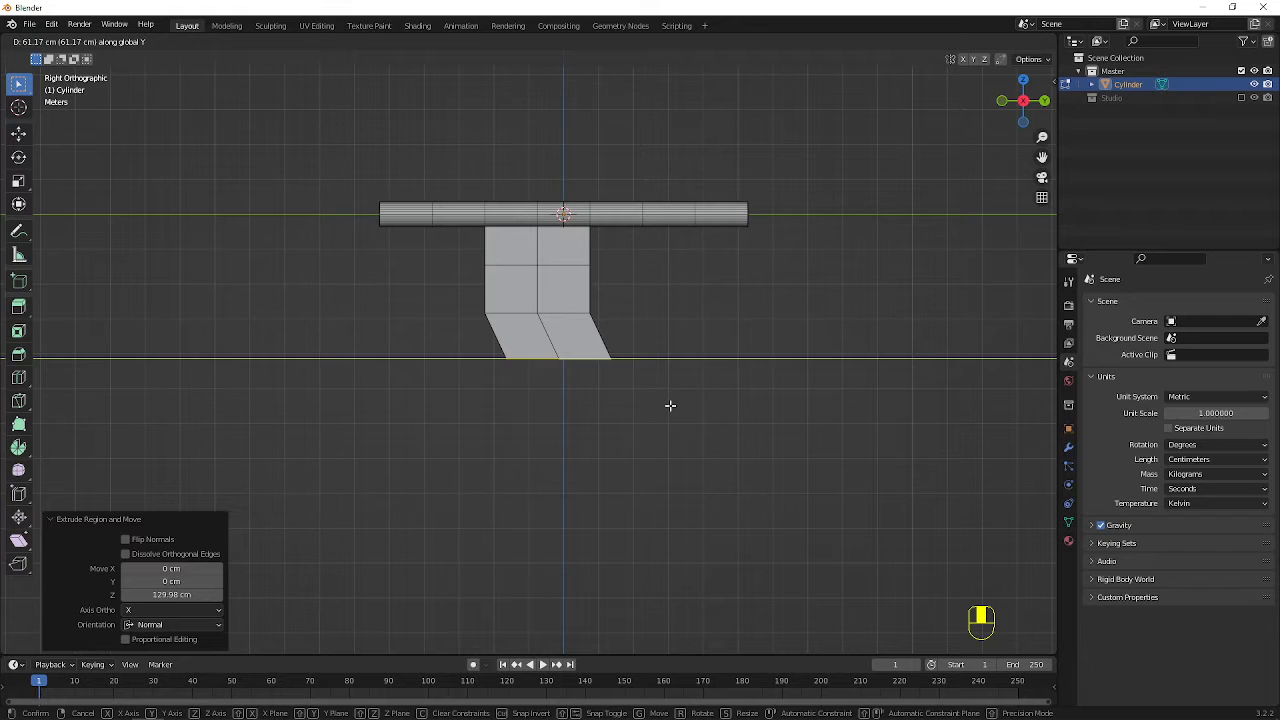
pyautogui.click(670, 405)
# Extrude the offset bottom faces straight down twice more, by about 187.3 cm and about 131.9 cm
pyautogui.press('e')
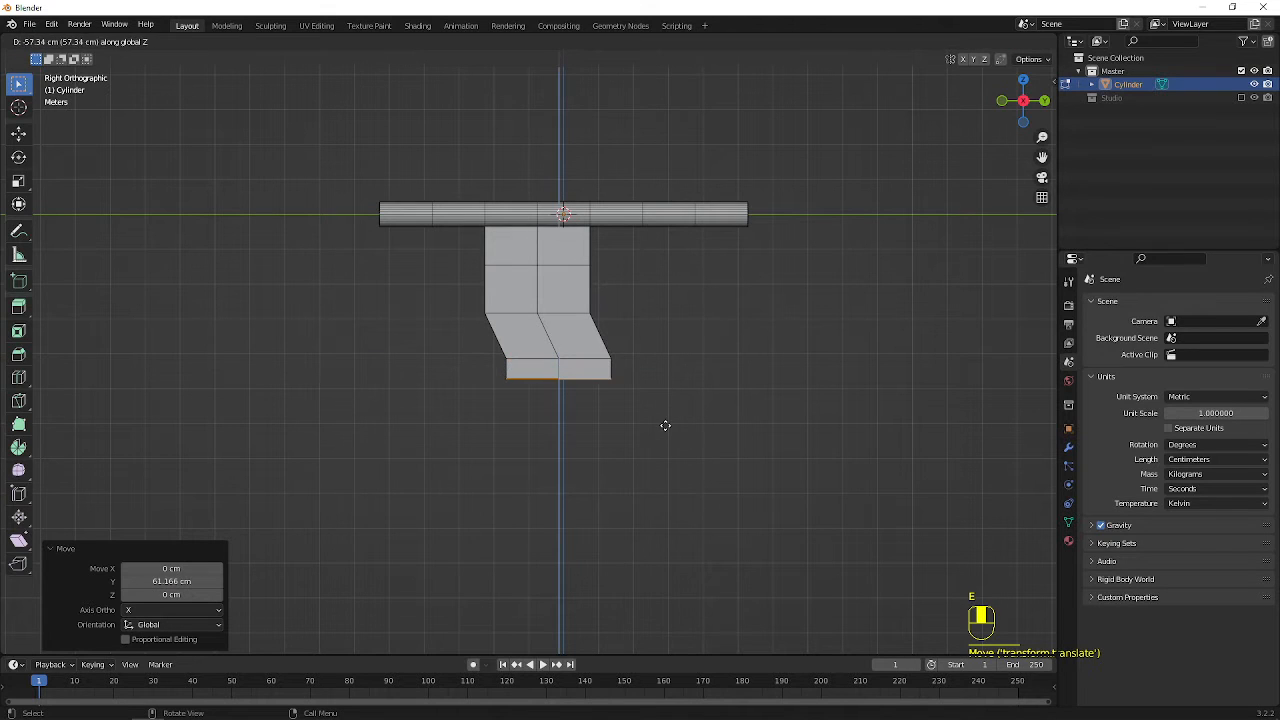
pyautogui.click(657, 470)
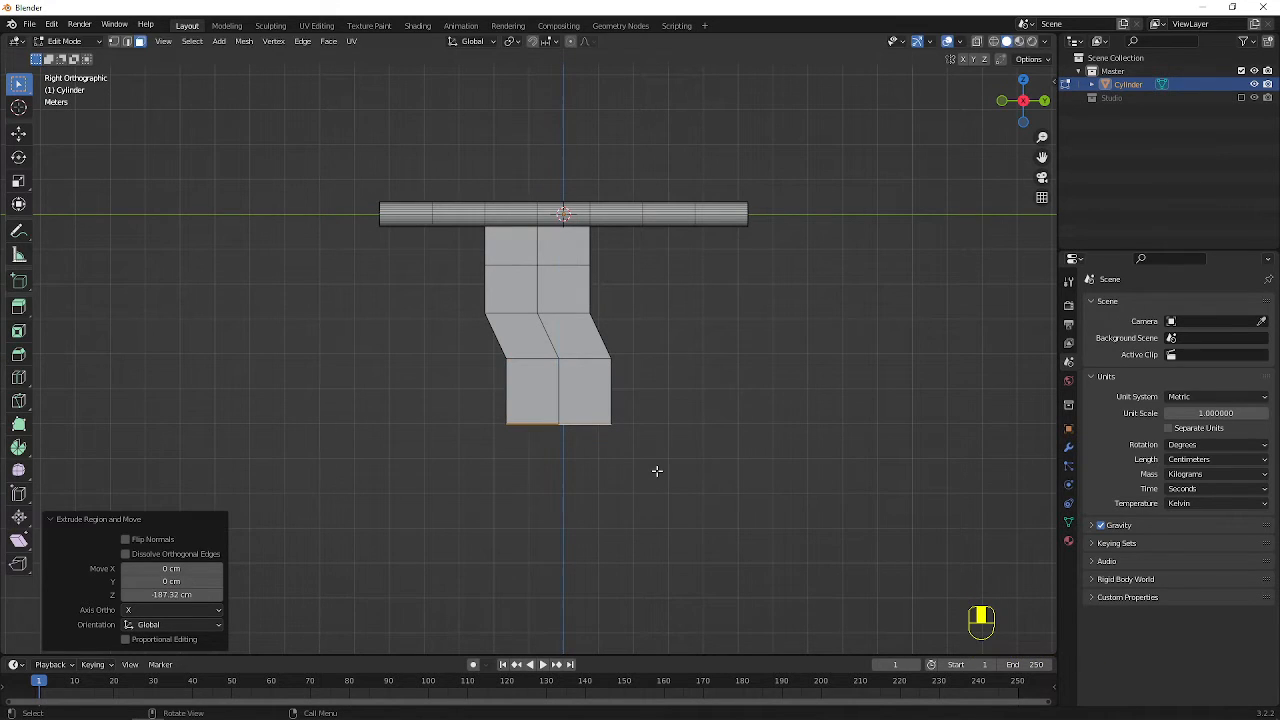
pyautogui.press('e')
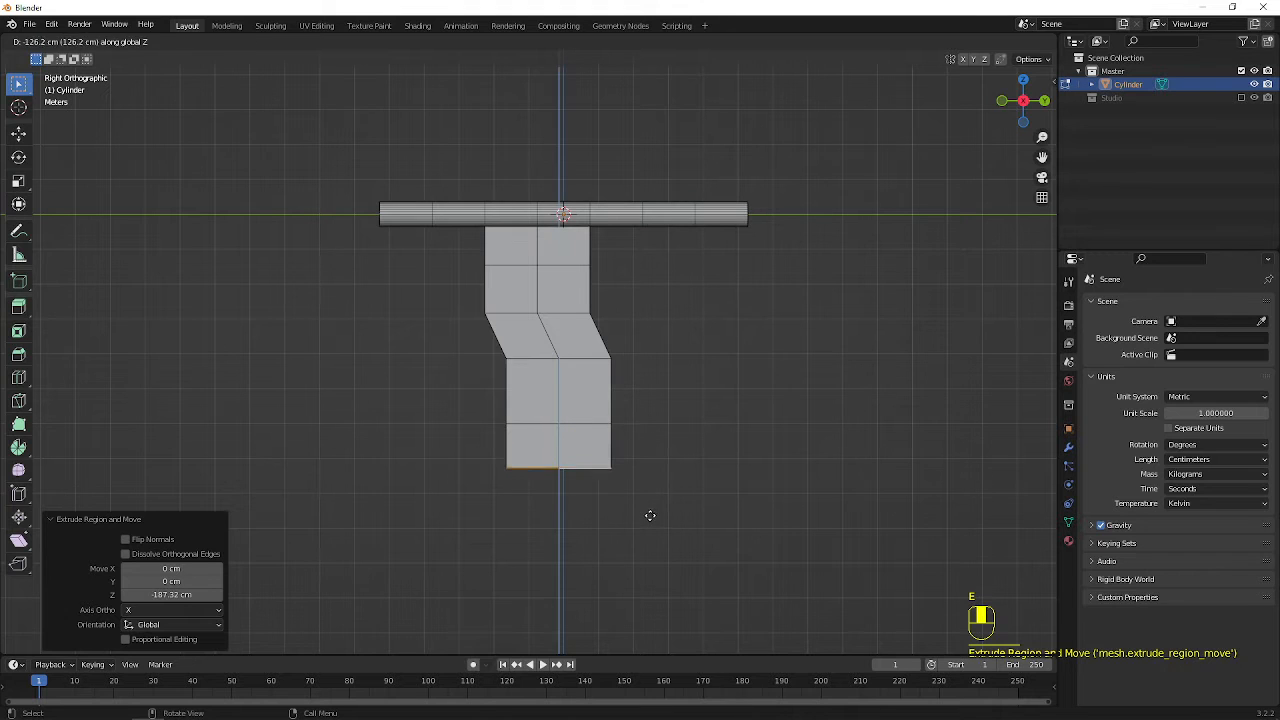
pyautogui.click(650, 517)
# Add a centred lengthwise loop cut to each half of the hanging panel, without any slide offset
pyautogui.keyDown('shift'); pyautogui.moveTo(590, 505); pyautogui.dragTo(613, 400, button='middle'); pyautogui.keyUp('shift')
pyautogui.scroll(1, 614, 403)
pyautogui.keyDown('shift'); pyautogui.moveTo(633, 281); pyautogui.dragTo(630, 363, button='middle'); pyautogui.keyUp('shift')
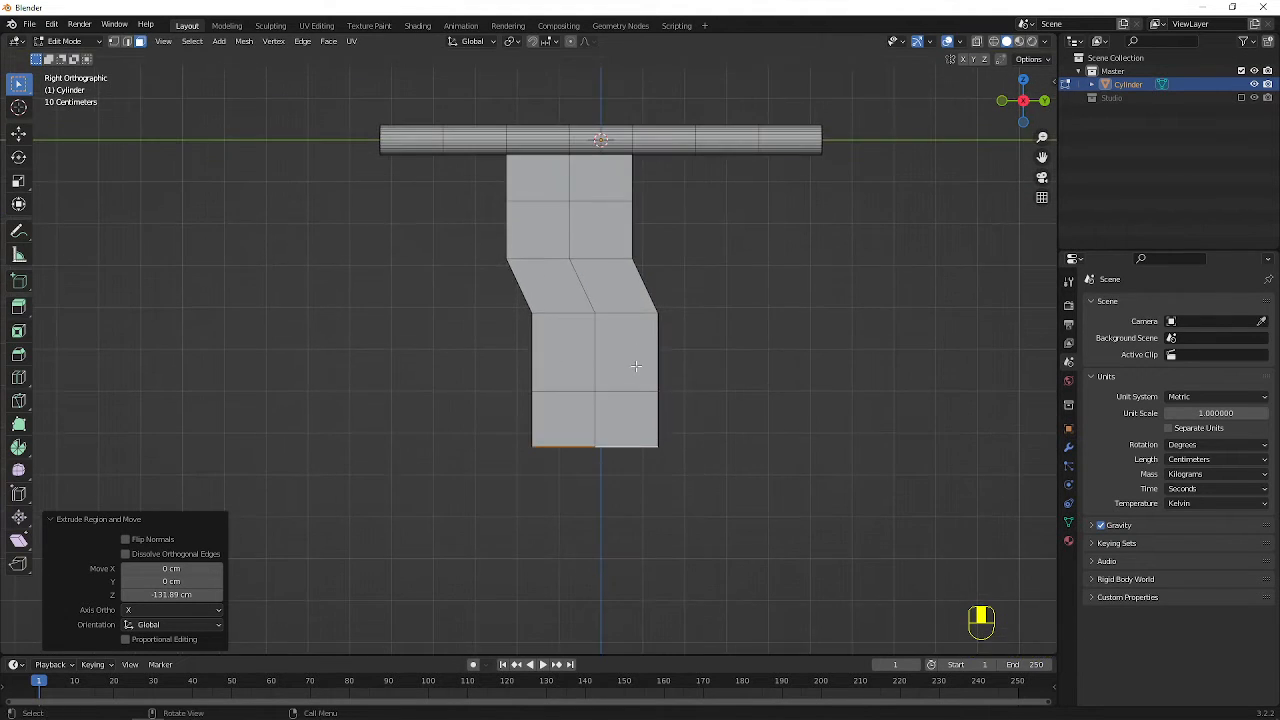
pyautogui.hotkey('ctrl', 'r')
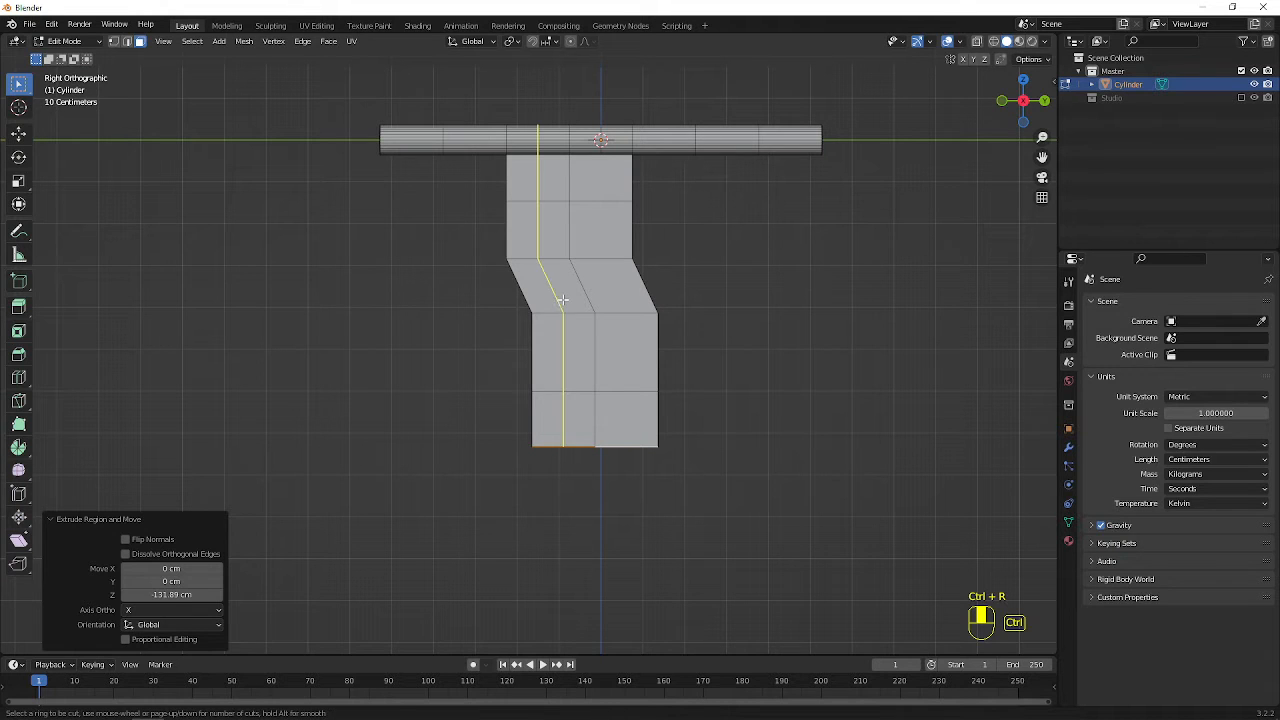
pyautogui.click(563, 302)
pyautogui.rightClick(563, 302)
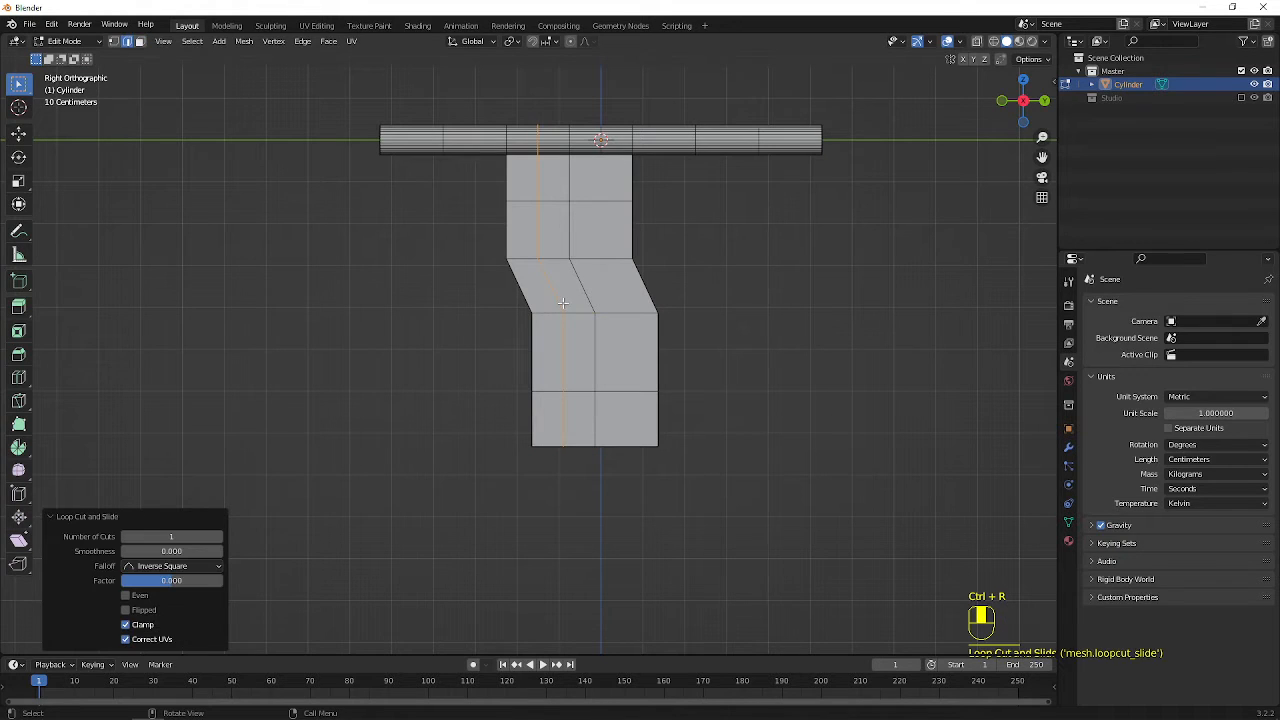
pyautogui.hotkey('ctrl', 'r')
pyautogui.click(622, 315)
pyautogui.rightClick(622, 315)
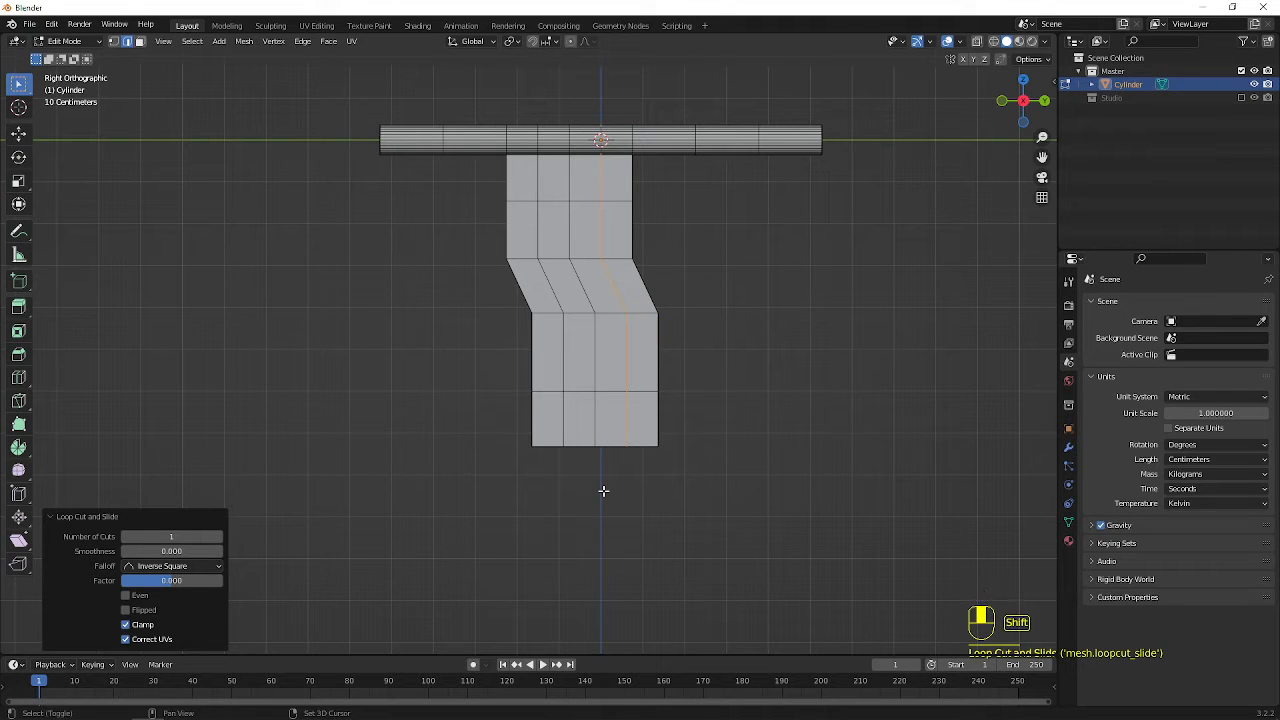
# In wireframe, select the three inner columns of vertices on the panel's bottom edge and move them about 69.7 cm down along Z
pyautogui.hotkey('shift', 'z')
pyautogui.press('1')
pyautogui.click(465, 423)
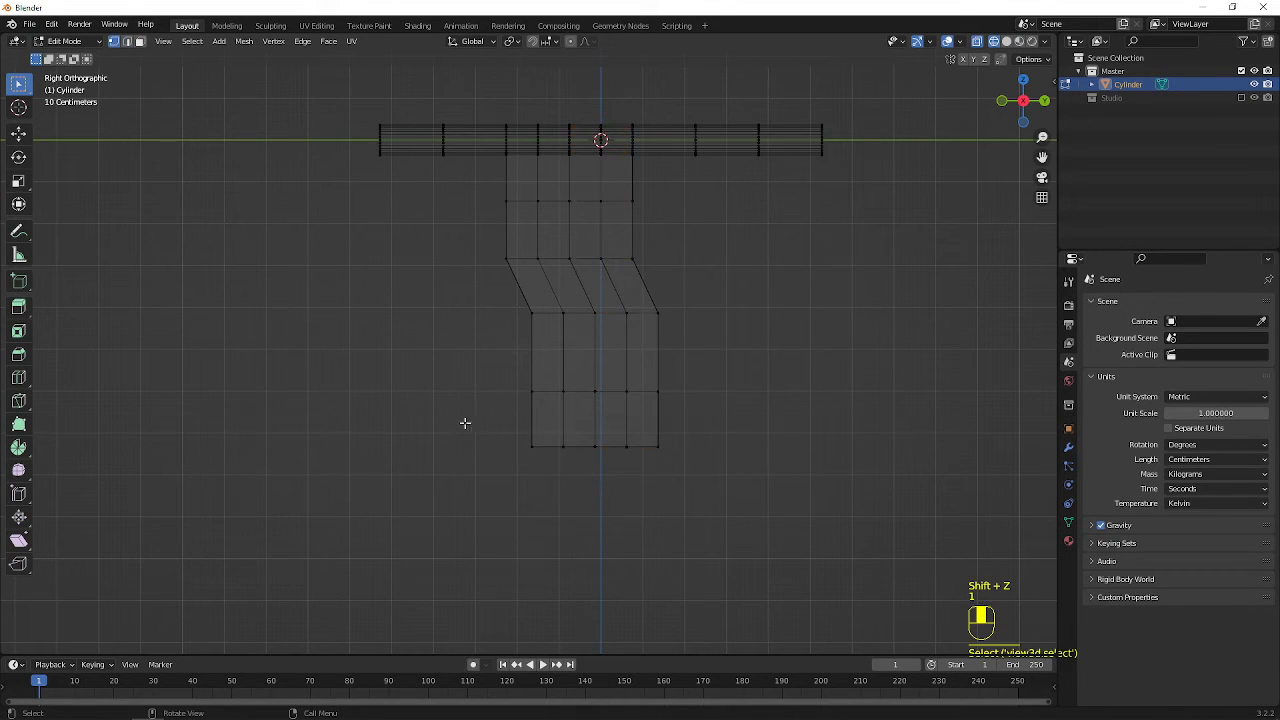
pyautogui.moveTo(424, 400); pyautogui.dragTo(488, 422)
pyautogui.scroll(2, 500, 430)
pyautogui.keyDown('shift'); pyautogui.moveTo(564, 455); pyautogui.dragTo(505, 346, button='middle'); pyautogui.keyUp('shift')
pyautogui.moveTo(505, 346); pyautogui.dragTo(633, 403)
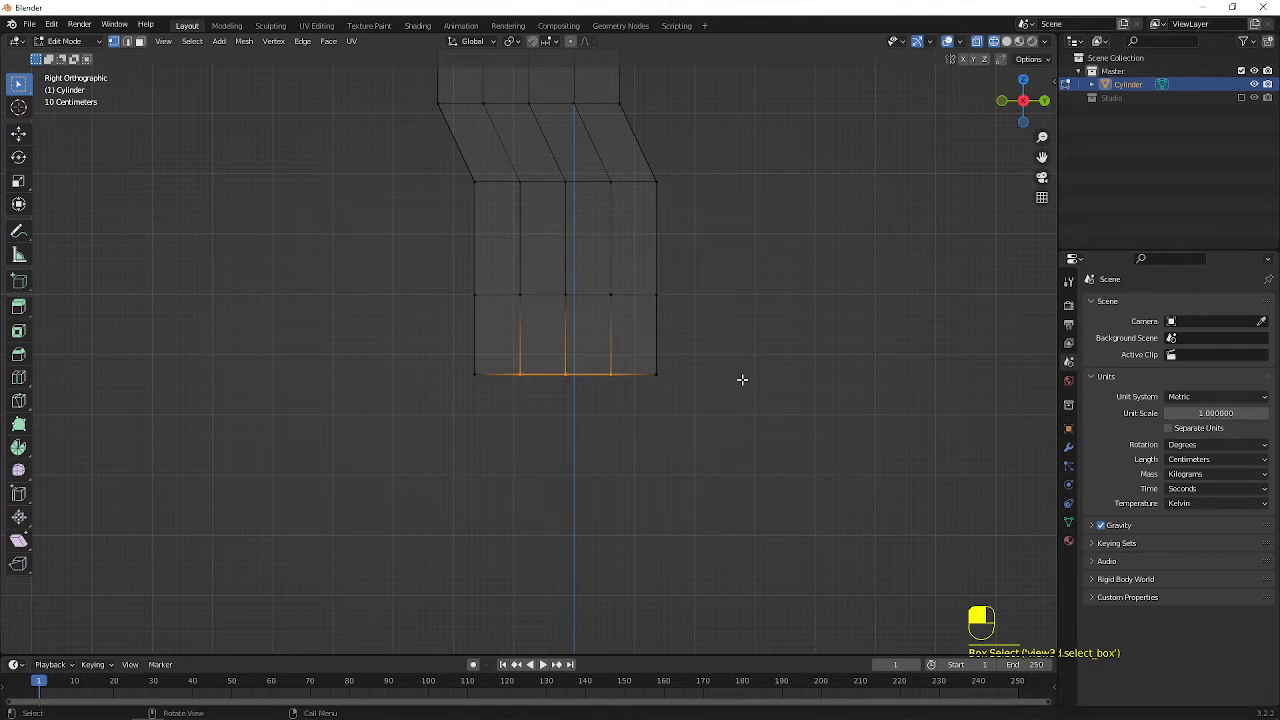
pyautogui.press('g')
pyautogui.press('z')
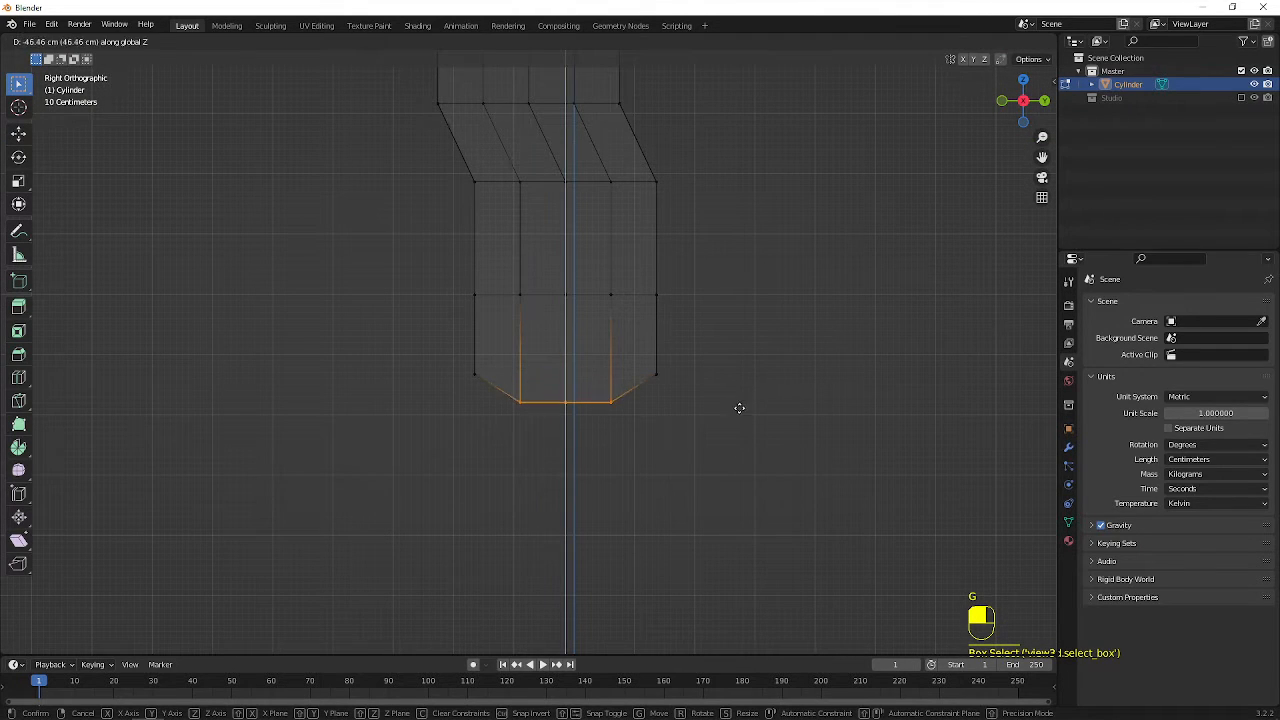
pyautogui.click(737, 422)
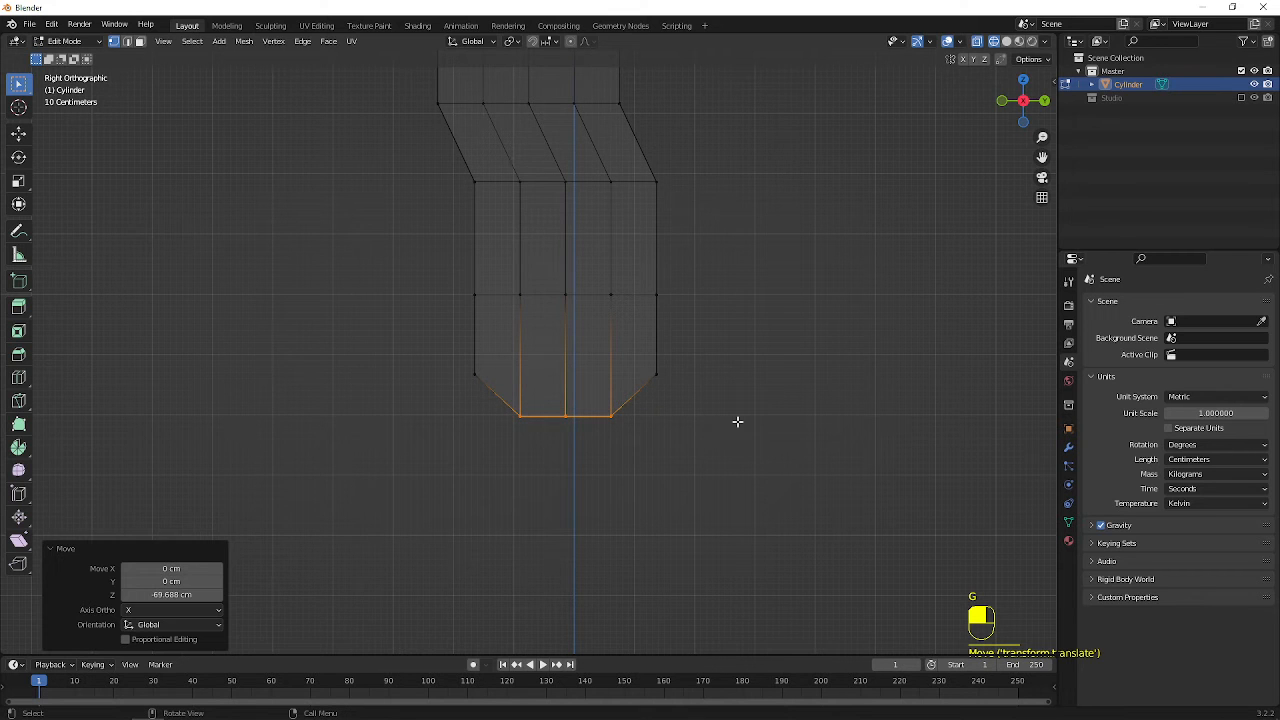
# Examine the panel's shape and thickness in Object Mode with solid shading, from several angles and from the front and right
pyautogui.scroll(-5, 686, 217)
pyautogui.moveTo(580, 251); pyautogui.dragTo(673, 372, button='middle')
pyautogui.press('Tab')
pyautogui.hotkey('shift', 'z')
pyautogui.click(650, 300)
pyautogui.click(552, 284)
pyautogui.scroll(3, 720, 324)
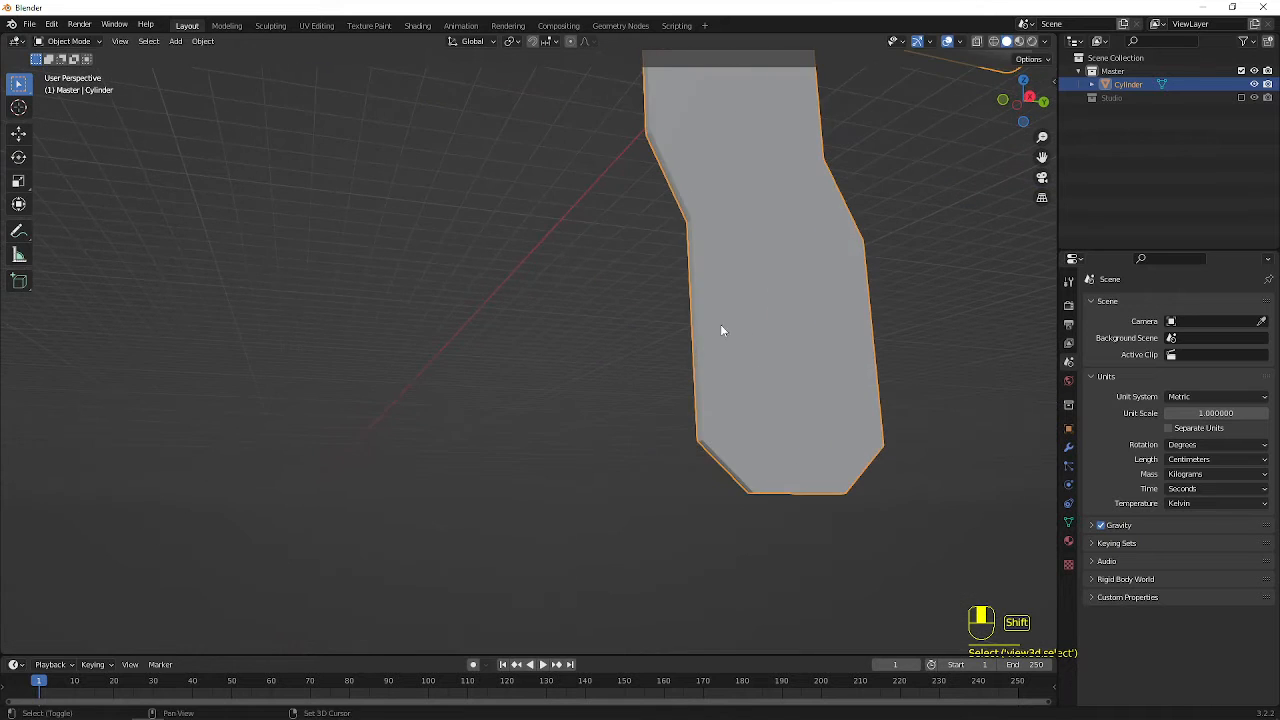
pyautogui.moveTo(720, 324); pyautogui.dragTo(501, 319, button='middle')
pyautogui.press('KP_1')
pyautogui.press('KP_3')
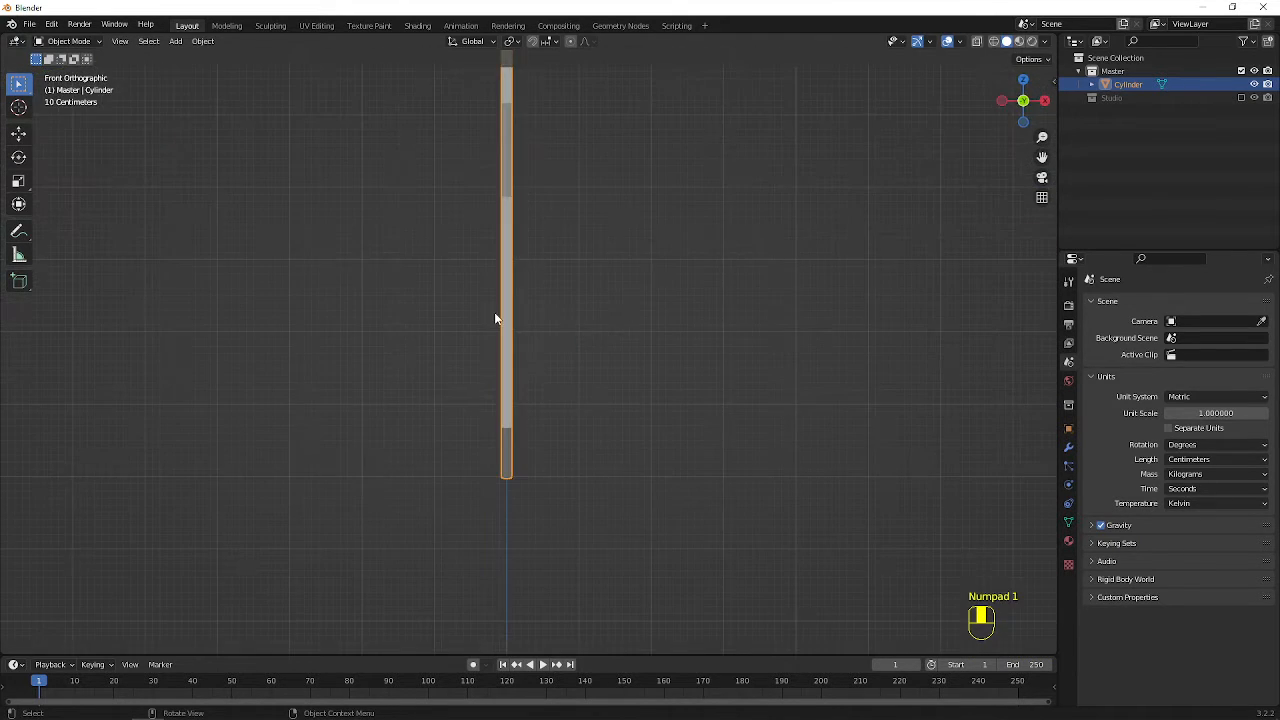
# Reopen the mesh in Edit Mode and add a centred horizontal loop cut across the panel's lowest section
pyautogui.press('Tab')
pyautogui.keyDown('shift'); pyautogui.moveTo(554, 281); pyautogui.dragTo(521, 428, button='middle'); pyautogui.keyUp('shift')
pyautogui.scroll(-1, 585, 432)
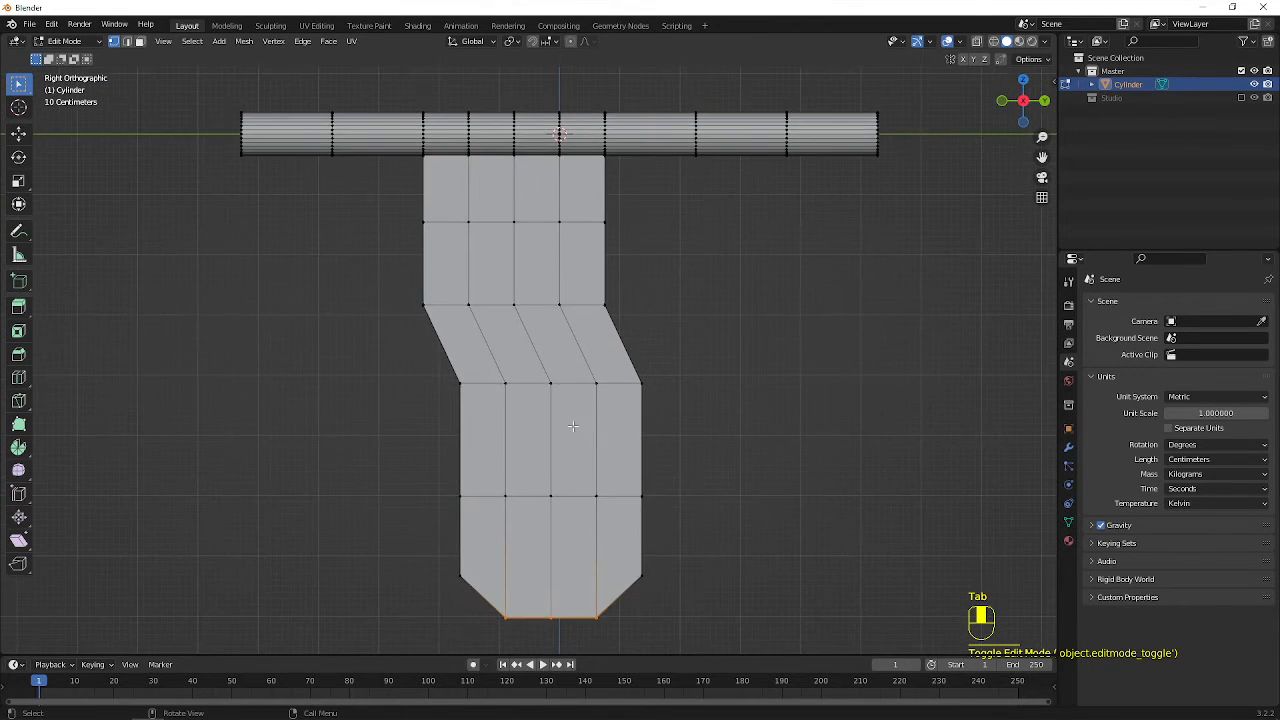
pyautogui.scroll(1, 573, 428)
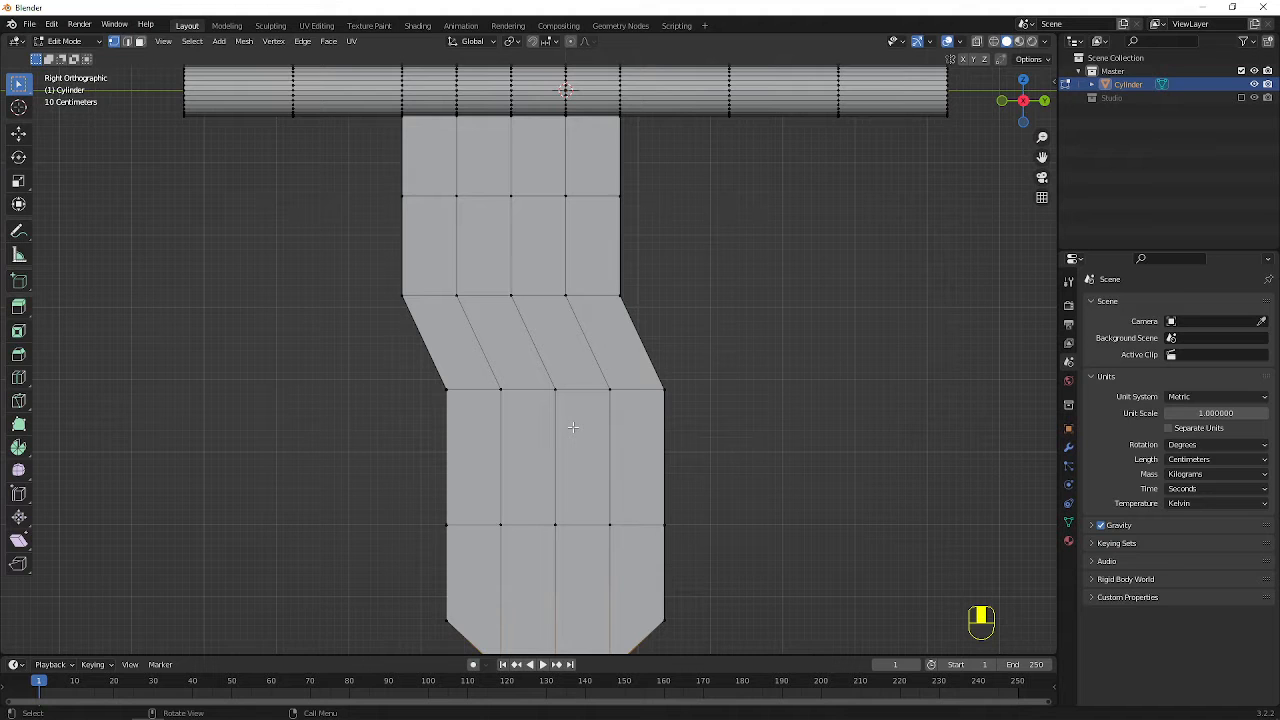
pyautogui.keyDown('shift'); pyautogui.moveTo(572, 437); pyautogui.dragTo(560, 375, button='middle'); pyautogui.keyUp('shift')
pyautogui.hotkey('ctrl', 'r')
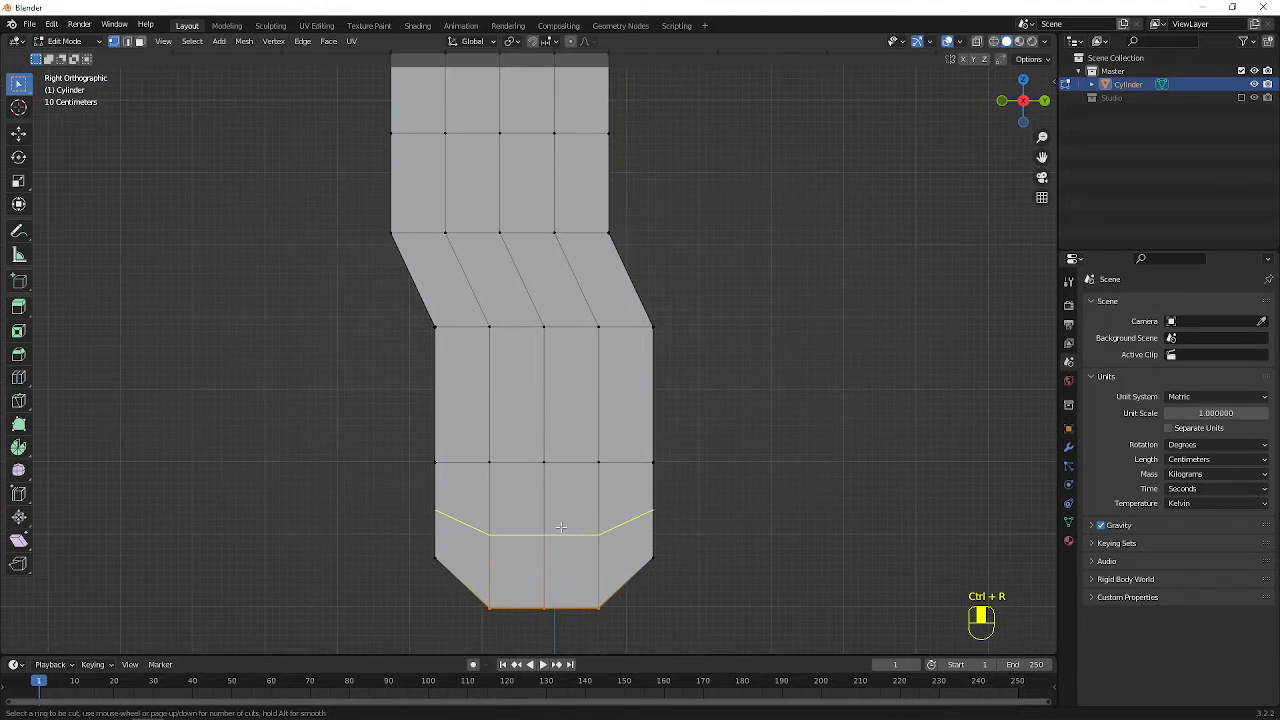
pyautogui.click(561, 528)
pyautogui.rightClick(561, 528)
# Add a horizontal loop cut across the section just below the panel's bend and move it about 47 cm up along Z
pyautogui.hotkey('ctrl', 'r')
pyautogui.click(552, 376)
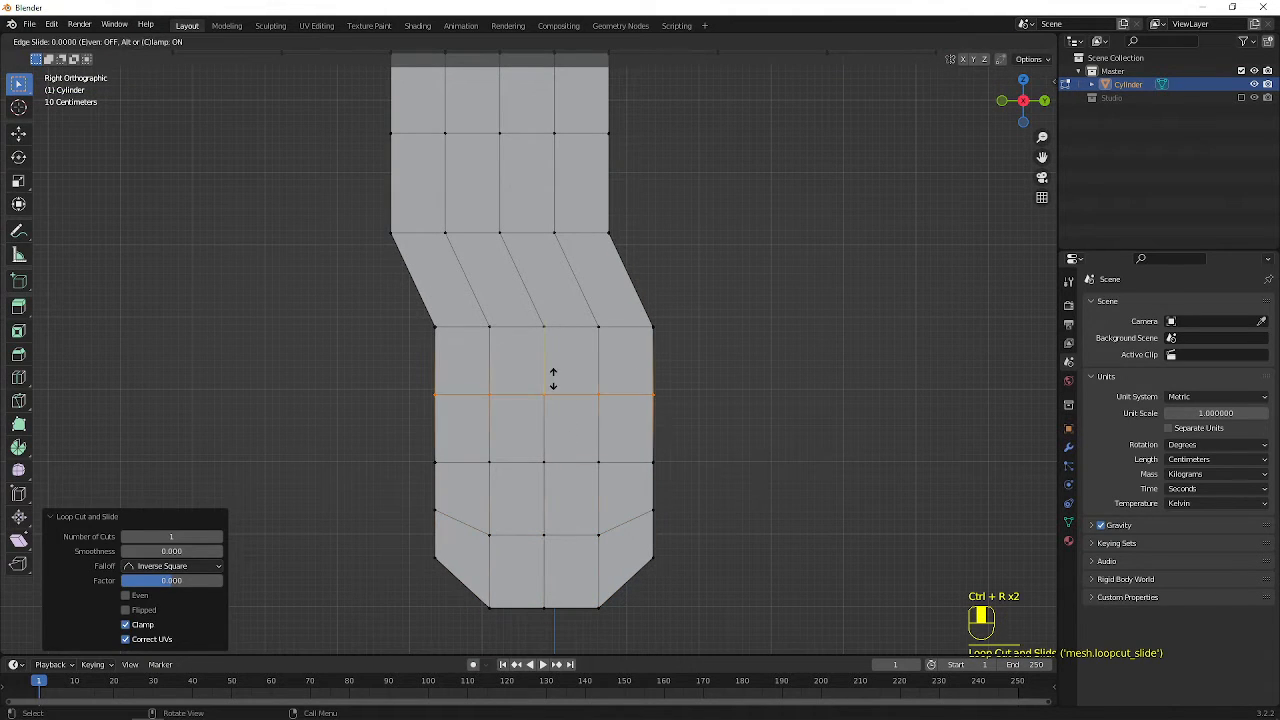
pyautogui.rightClick(553, 378)
pyautogui.press('g')
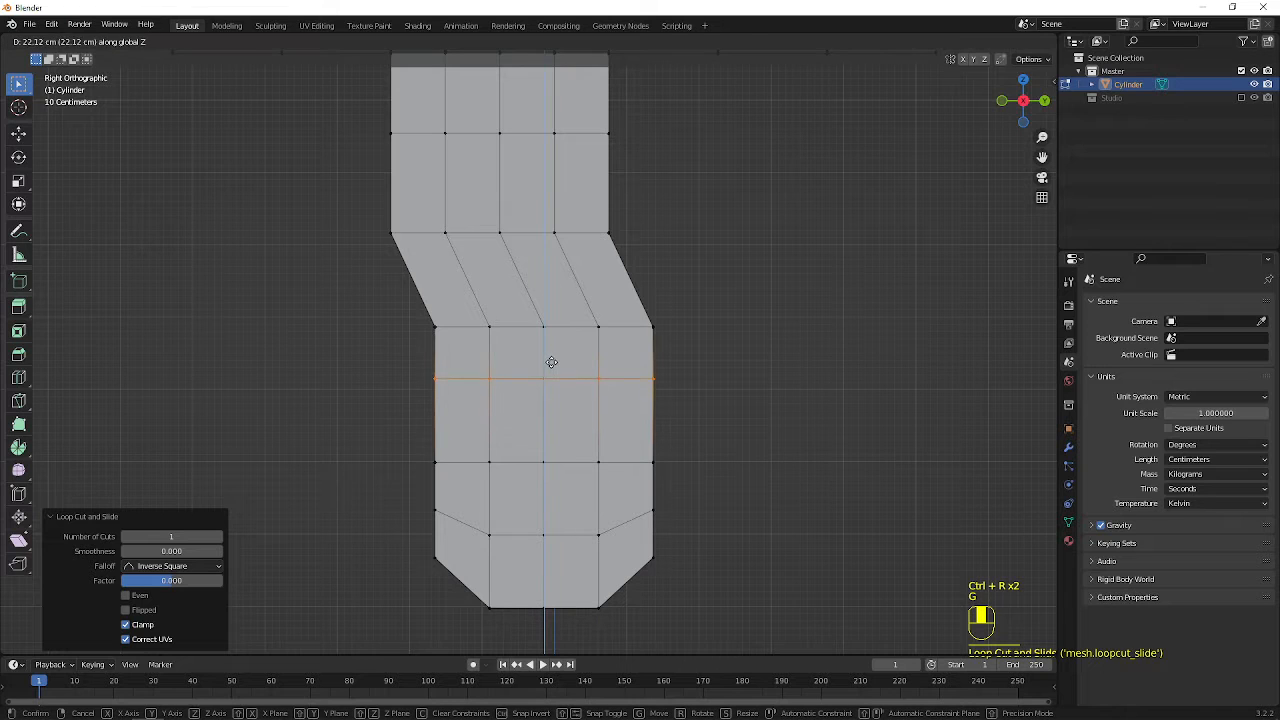
pyautogui.click(553, 345)
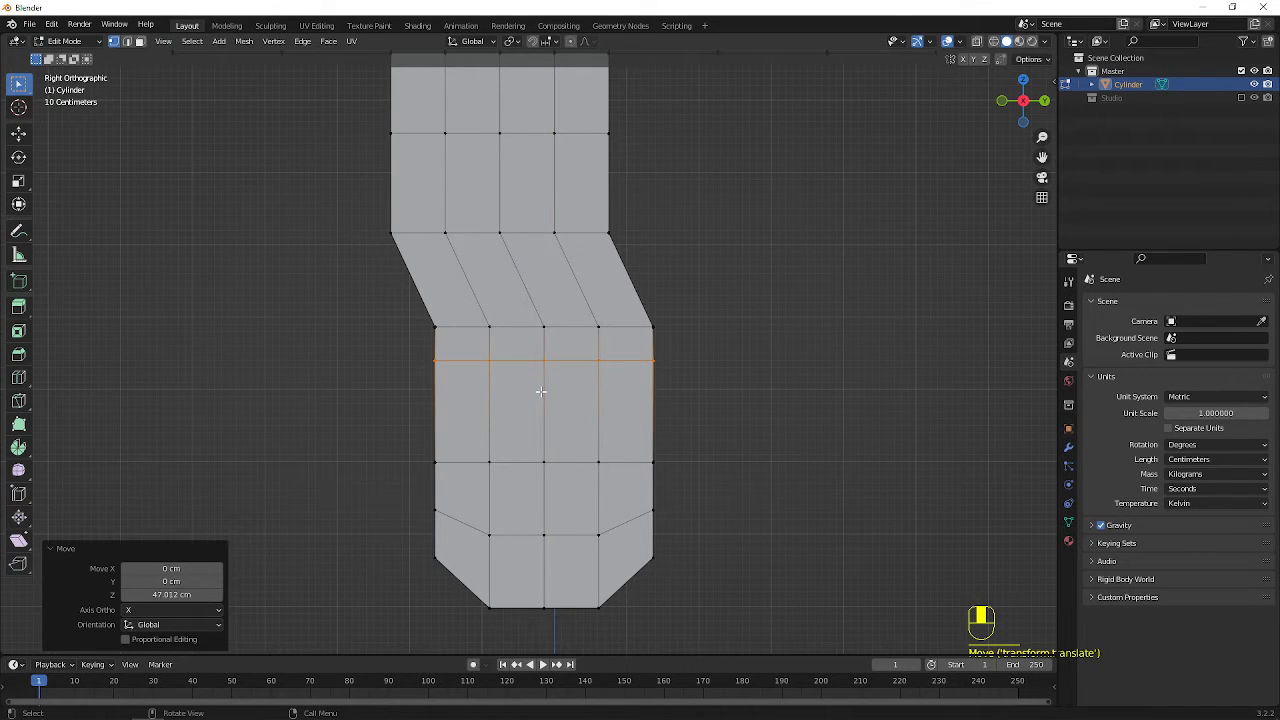
pyautogui.scroll(1, 521, 429)
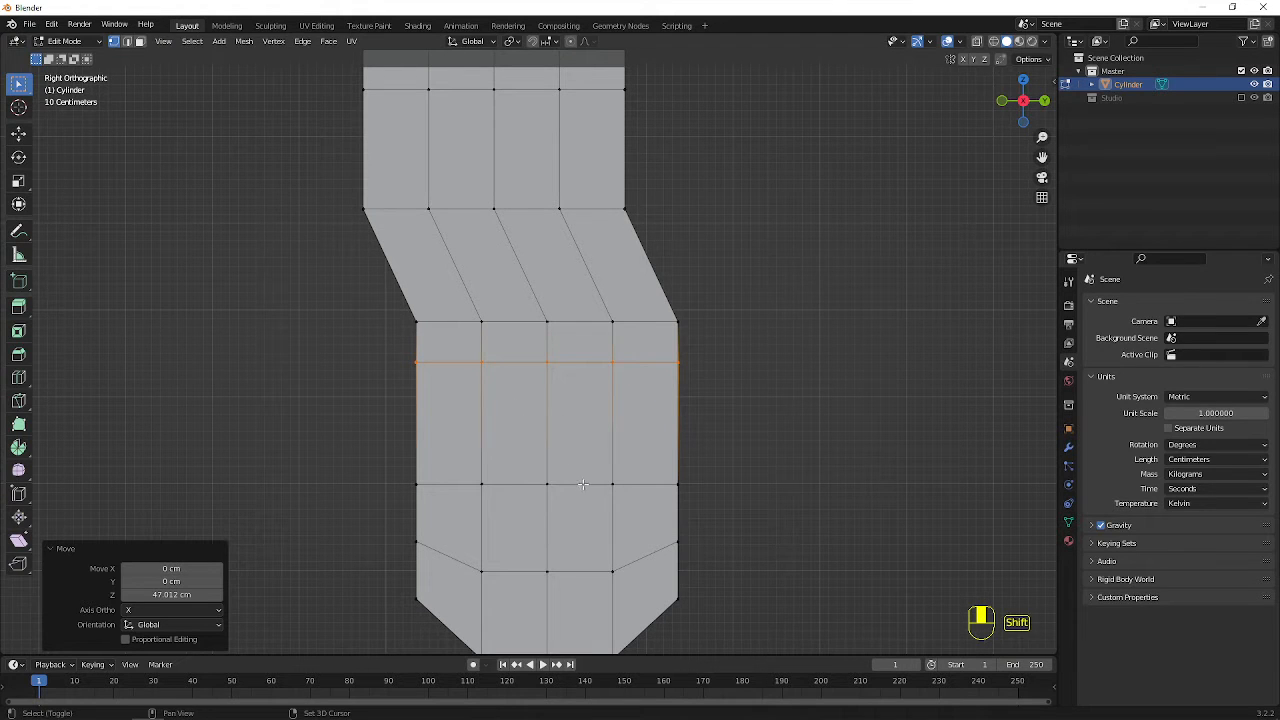
# Select the four central faces below the bend on both sides of the panel and inset them by about 8.9 cm
pyautogui.press('3')
pyautogui.click(531, 437)
pyautogui.keyDown('shift'); pyautogui.click(573, 442); pyautogui.keyUp('shift')
pyautogui.keyDown('shift'); pyautogui.click(572, 492); pyautogui.keyUp('shift')
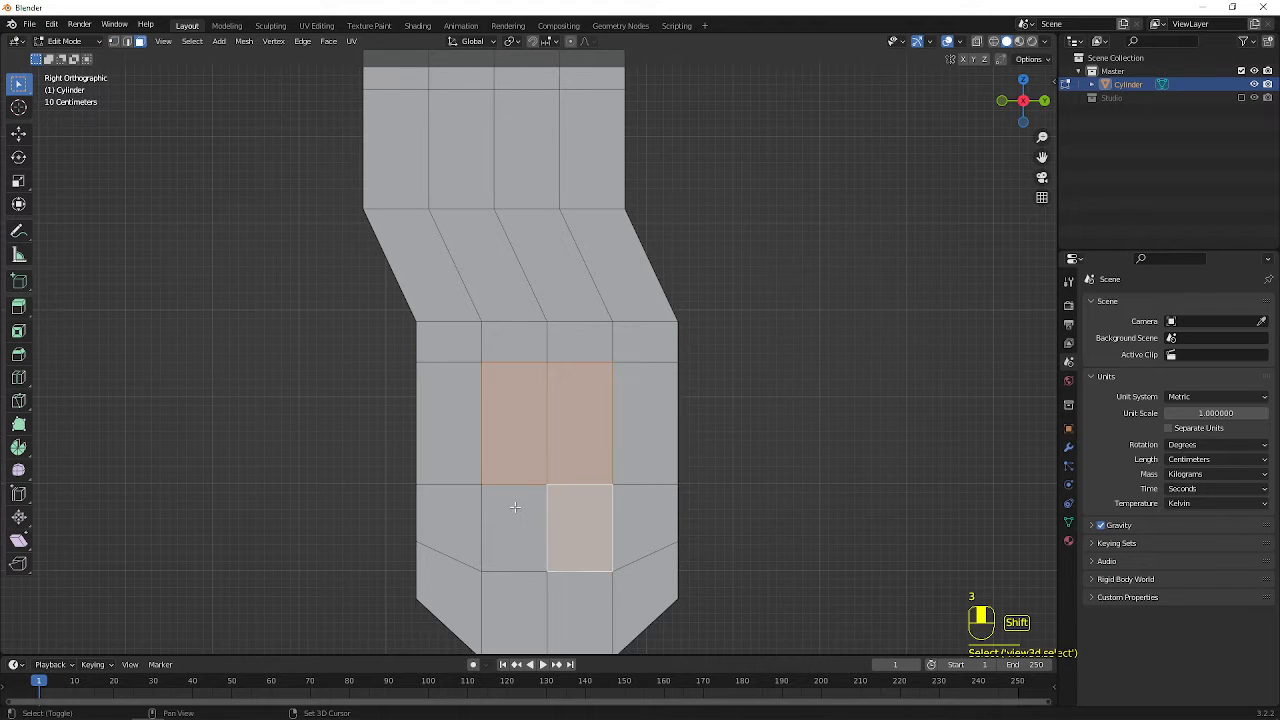
pyautogui.keyDown('shift'); pyautogui.click(515, 507); pyautogui.keyUp('shift')
pyautogui.moveTo(514, 400); pyautogui.dragTo(579, 435, button='middle')
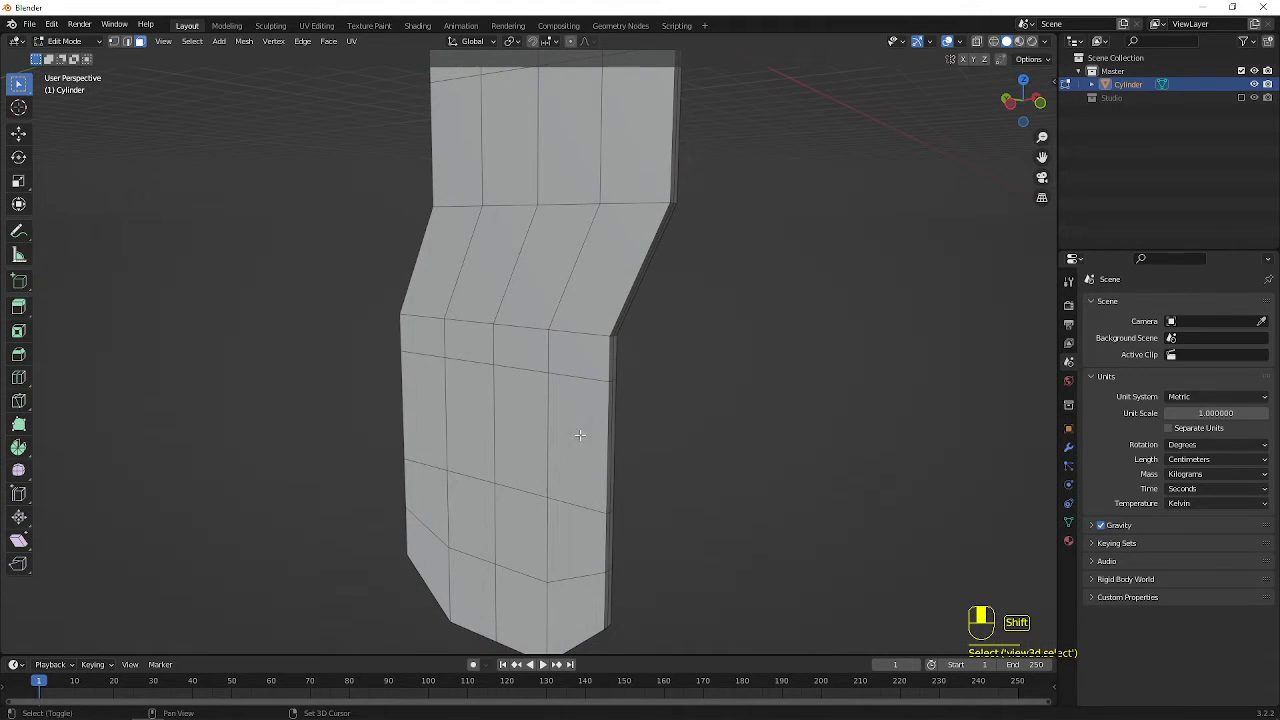
pyautogui.keyDown('shift'); pyautogui.click(482, 429); pyautogui.keyUp('shift')
pyautogui.keyDown('shift'); pyautogui.click(520, 430); pyautogui.keyUp('shift')
pyautogui.keyDown('shift'); pyautogui.click(520, 530); pyautogui.keyUp('shift')
pyautogui.keyDown('shift'); pyautogui.click(470, 525); pyautogui.keyUp('shift')
pyautogui.moveTo(470, 525); pyautogui.dragTo(638, 476, button='middle')
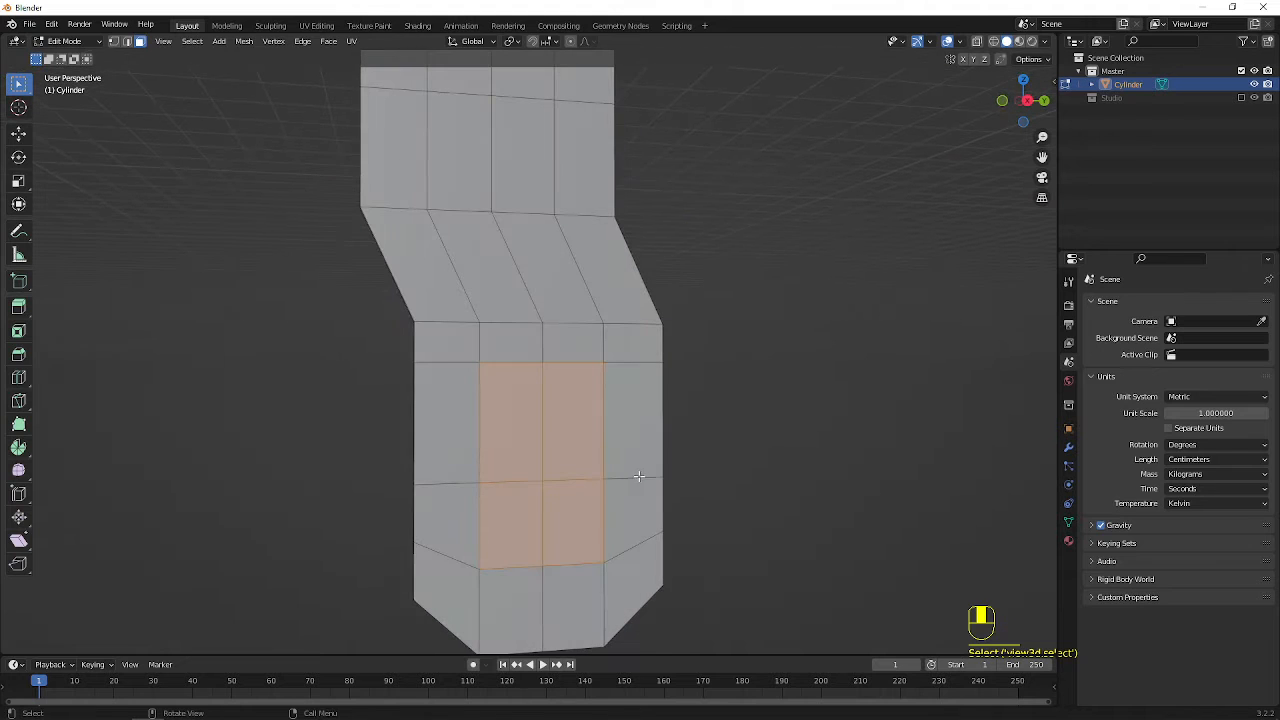
pyautogui.press('i')
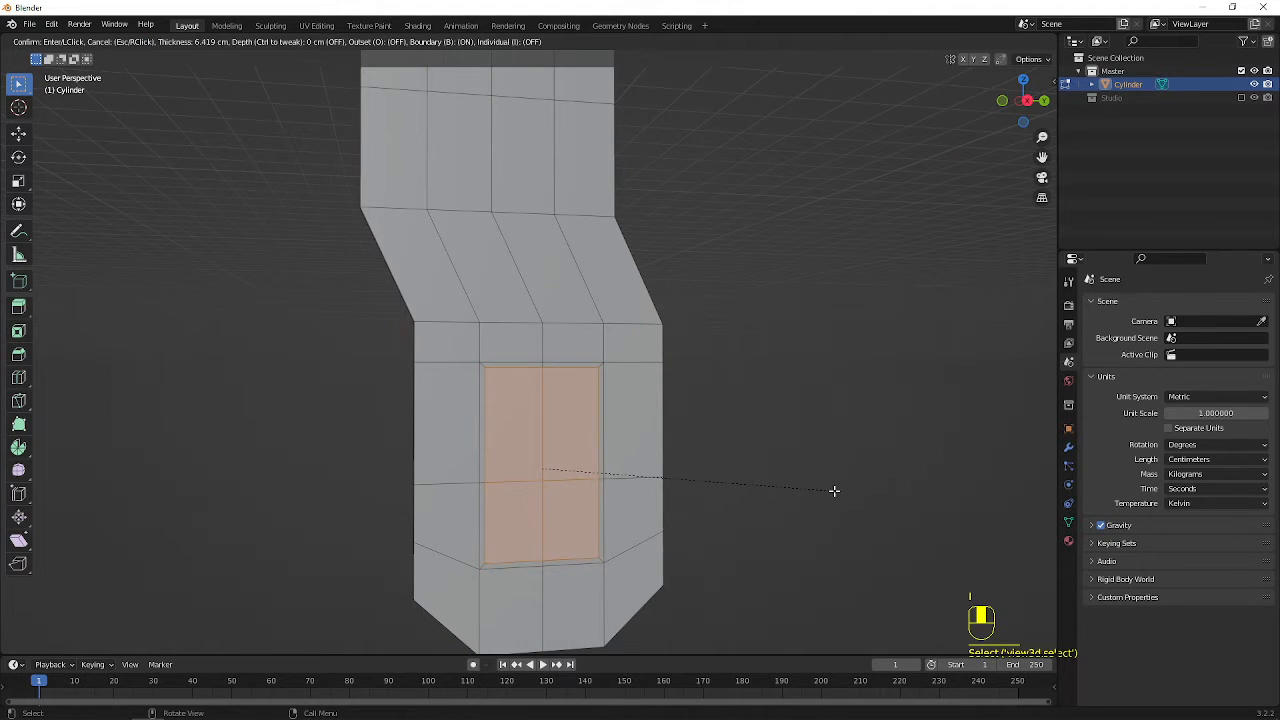
pyautogui.click(832, 490)
# Cut a rectangular opening through the panel by bridging the inset faces on both sides with Bridge Edge Loops
pyautogui.press('F3')
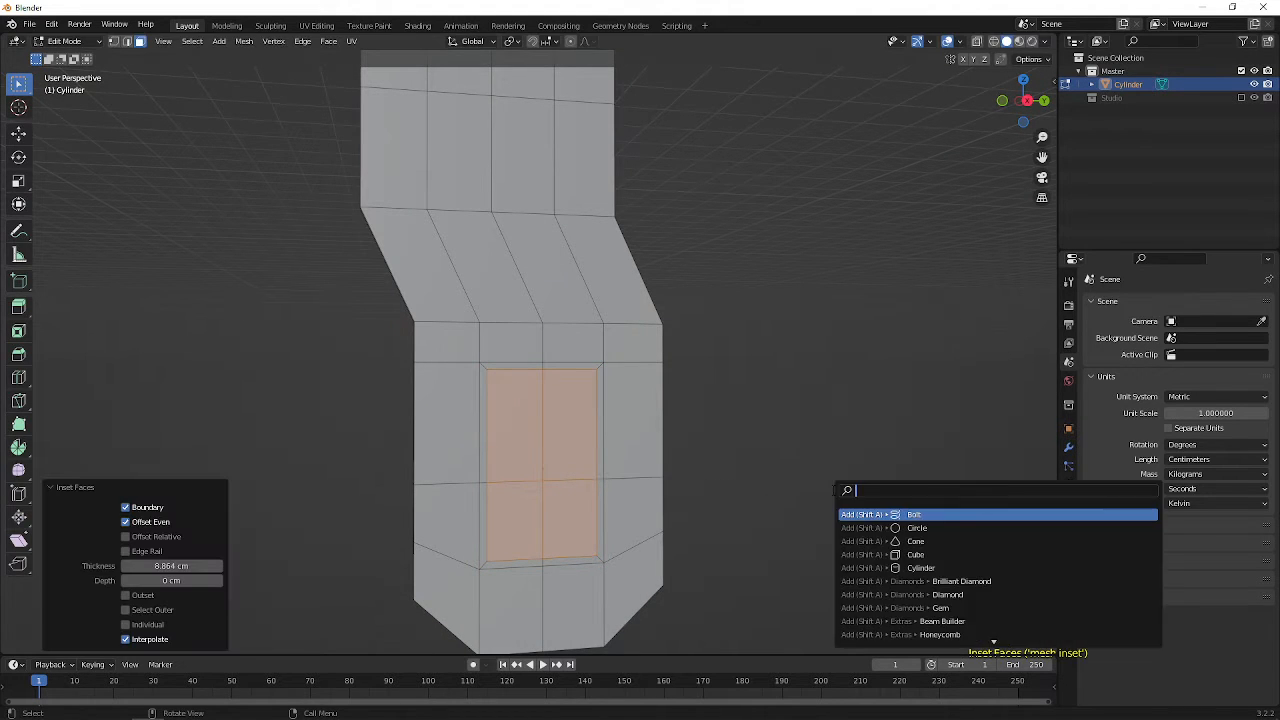
pyautogui.write('brid')
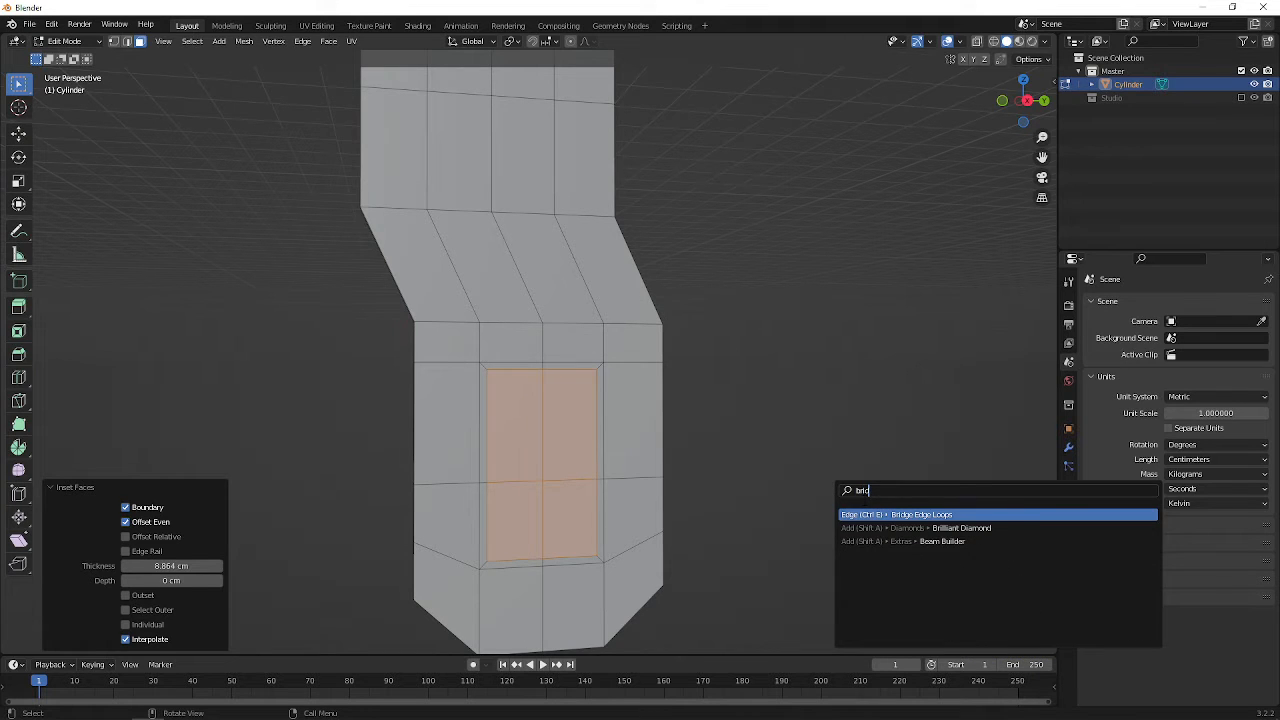
pyautogui.click(863, 514)
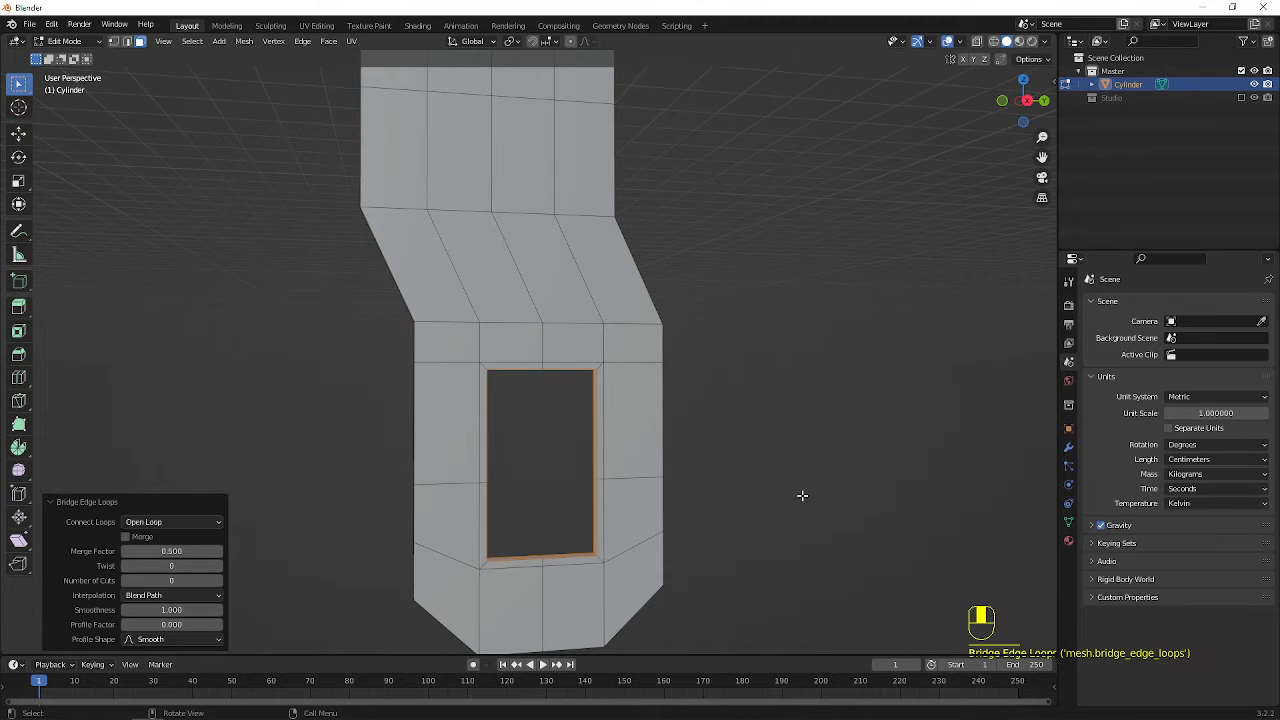
# Examine the panel and its rectangular opening in Object Mode and Edit Mode, from an angle and from the front and right
pyautogui.moveTo(802, 495); pyautogui.dragTo(765, 440, button='middle')
pyautogui.press('Tab')
pyautogui.scroll(-5, 750, 387)
pyautogui.moveTo(550, 377)
pyautogui.mouseDown(button='middle')
pyautogui.moveTo(647, 366)
pyautogui.moveTo(586, 380)
pyautogui.moveTo(549, 434)
pyautogui.moveTo(509, 371)
pyautogui.moveTo(477, 385)
pyautogui.moveTo(542, 398)
pyautogui.mouseUp(button='middle')
pyautogui.press('Tab')
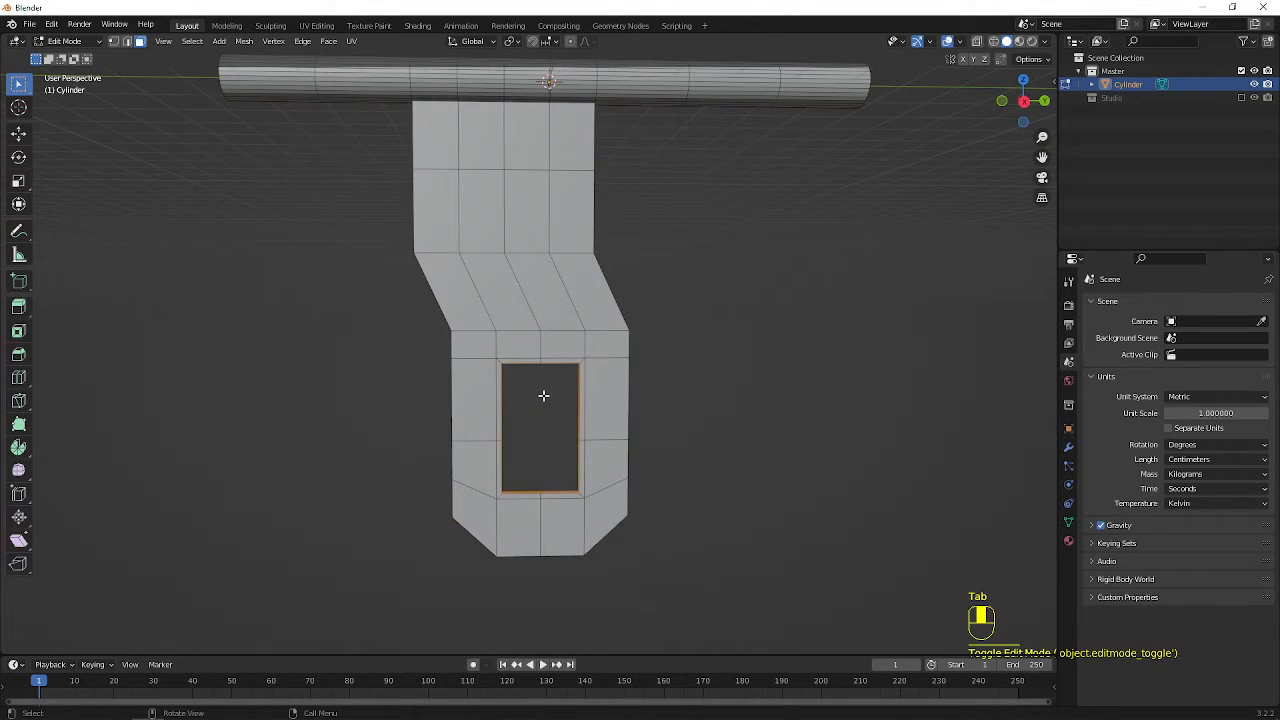
pyautogui.press('KP_1')
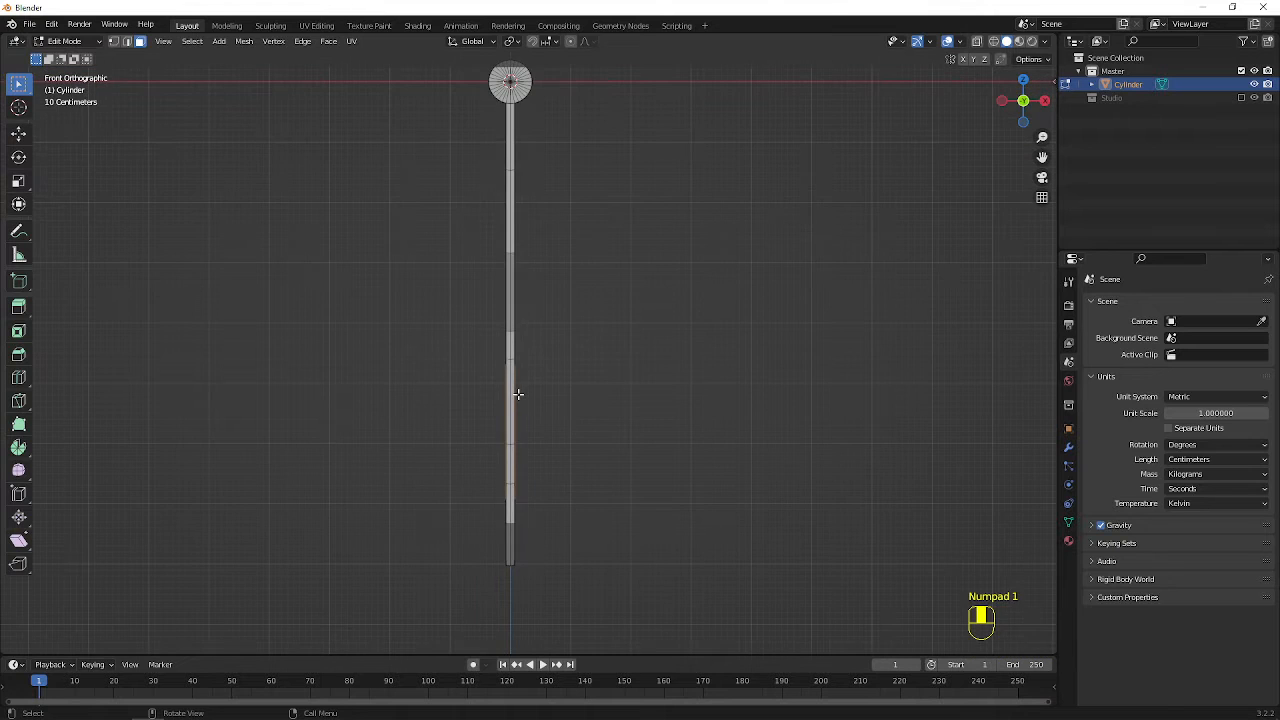
pyautogui.press('KP_3')
pyautogui.press('Tab')
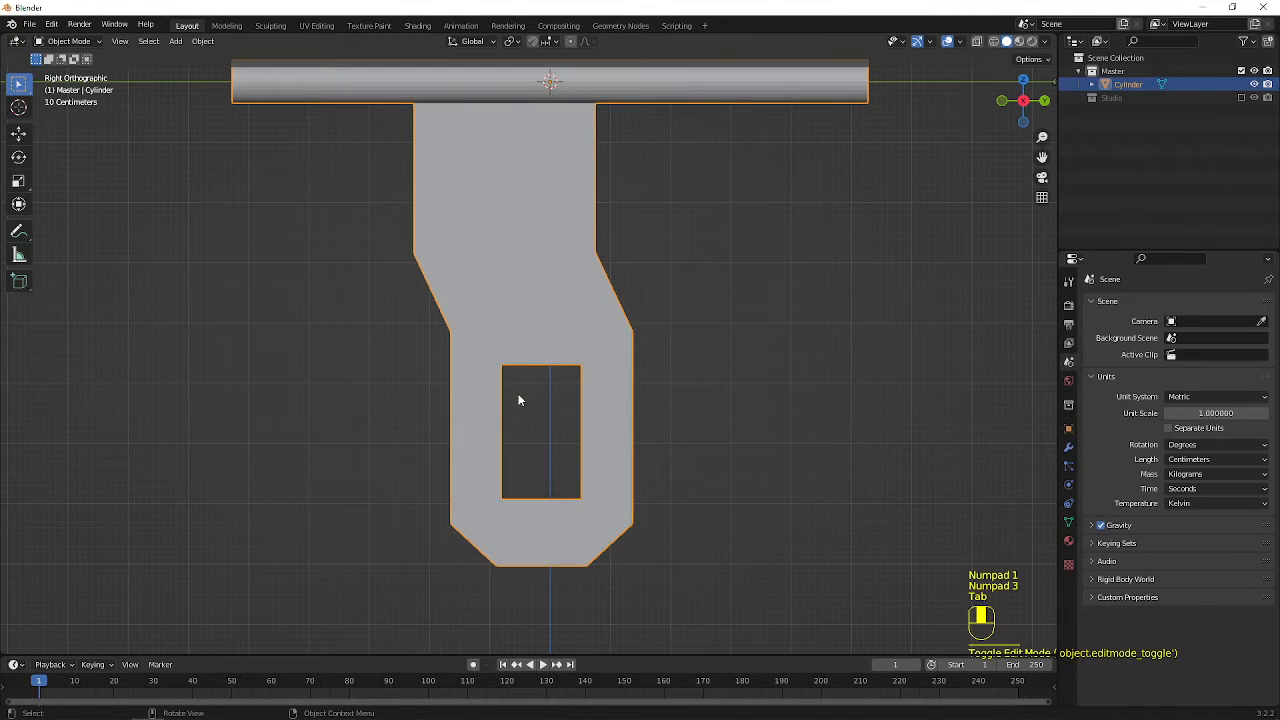
# In wireframe, select all vertices around the panel's opening and scale them to about 0.603 along Y
pyautogui.press('Tab')
pyautogui.press('1')
pyautogui.hotkey('shift', 'z')
pyautogui.moveTo(486, 348); pyautogui.dragTo(598, 514)
pyautogui.press('s')
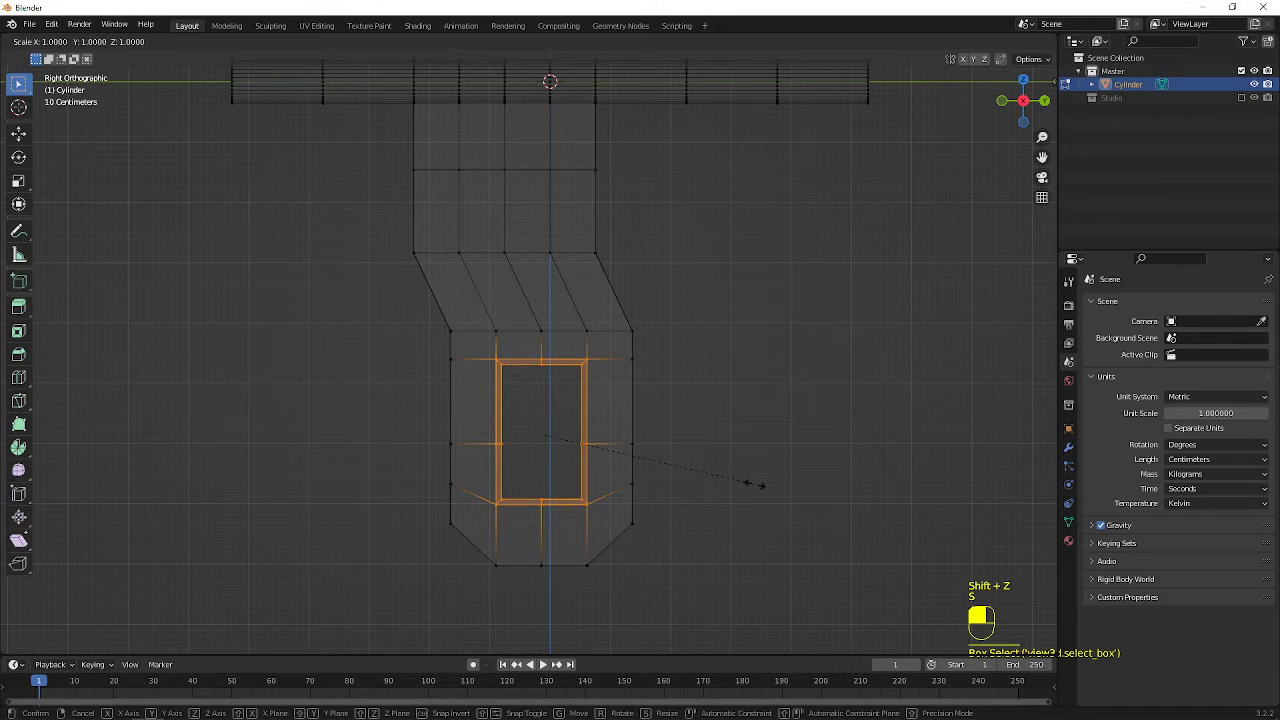
pyautogui.press('y')
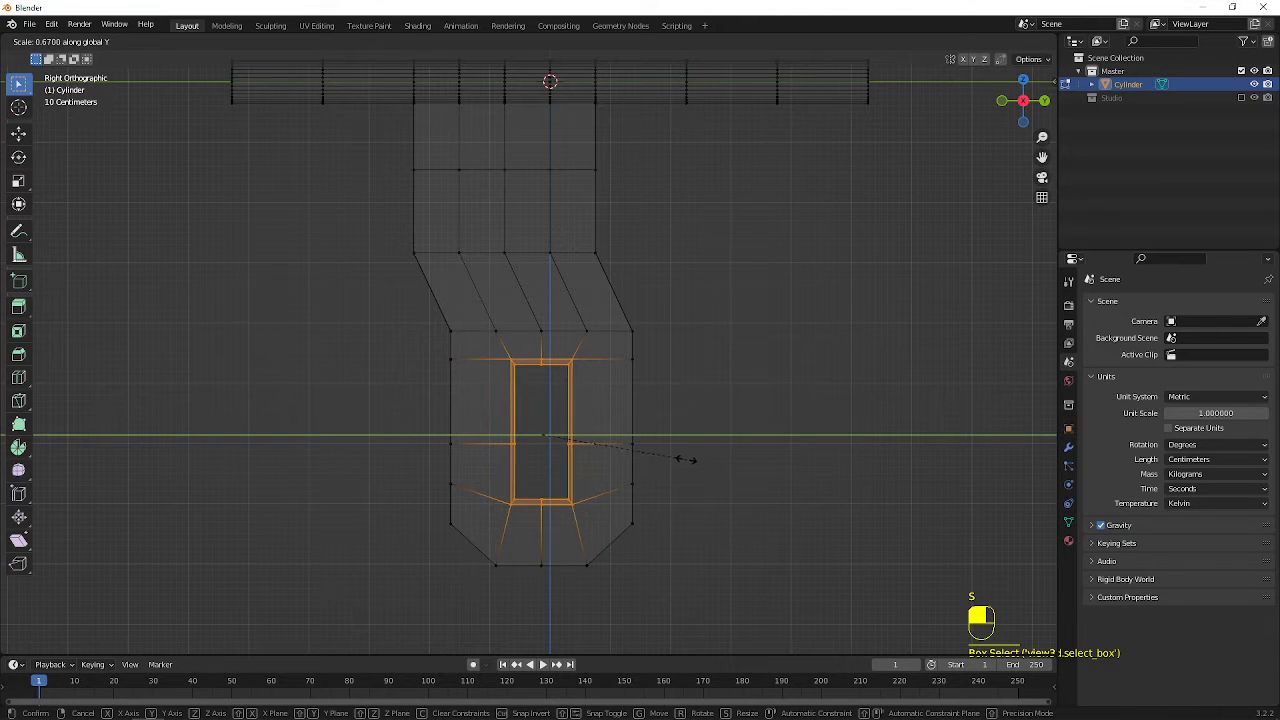
pyautogui.click(672, 454)
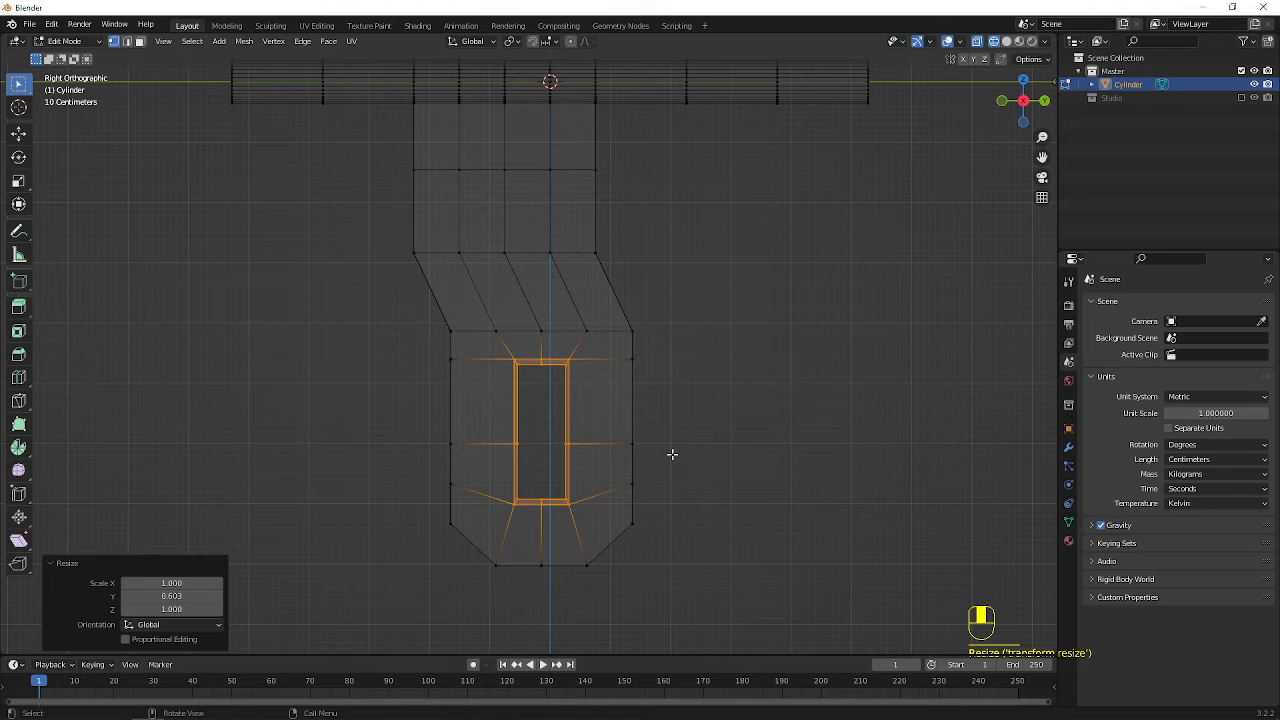
# Scale the opening's vertices to about 1.241 along Z and move them slightly down along Z
pyautogui.press('s')
pyautogui.press('z')
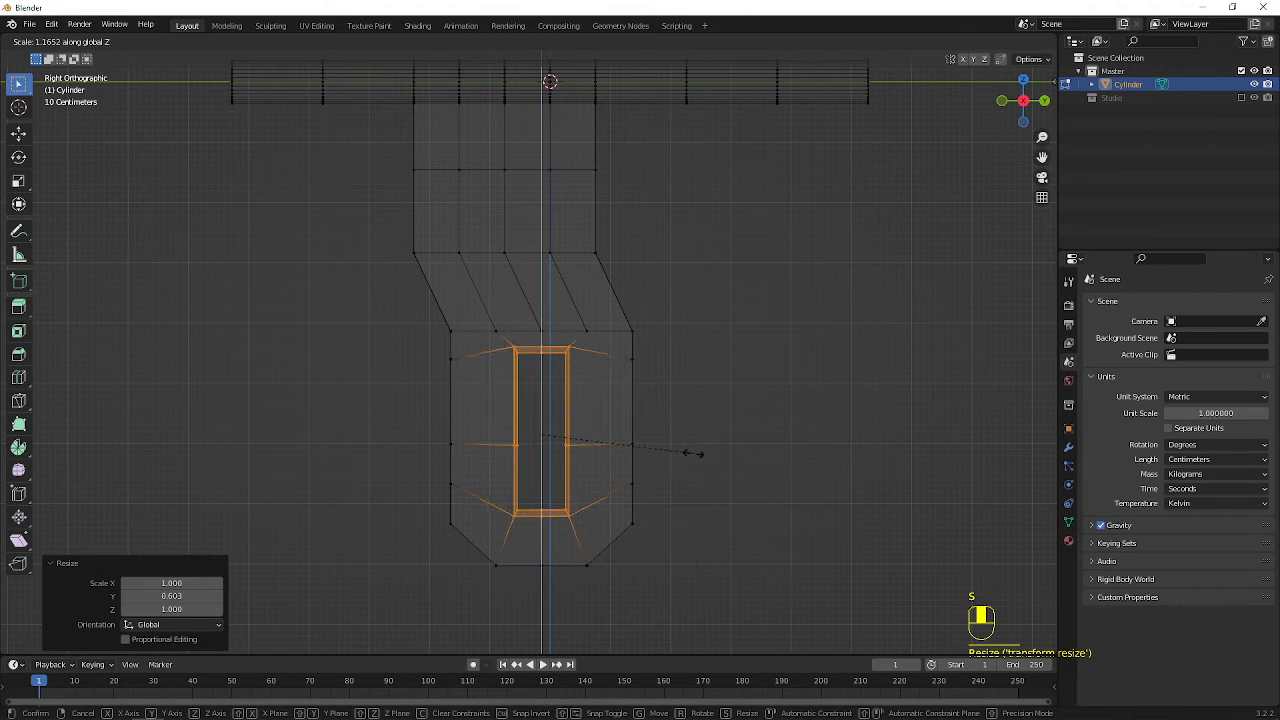
pyautogui.click(703, 453)
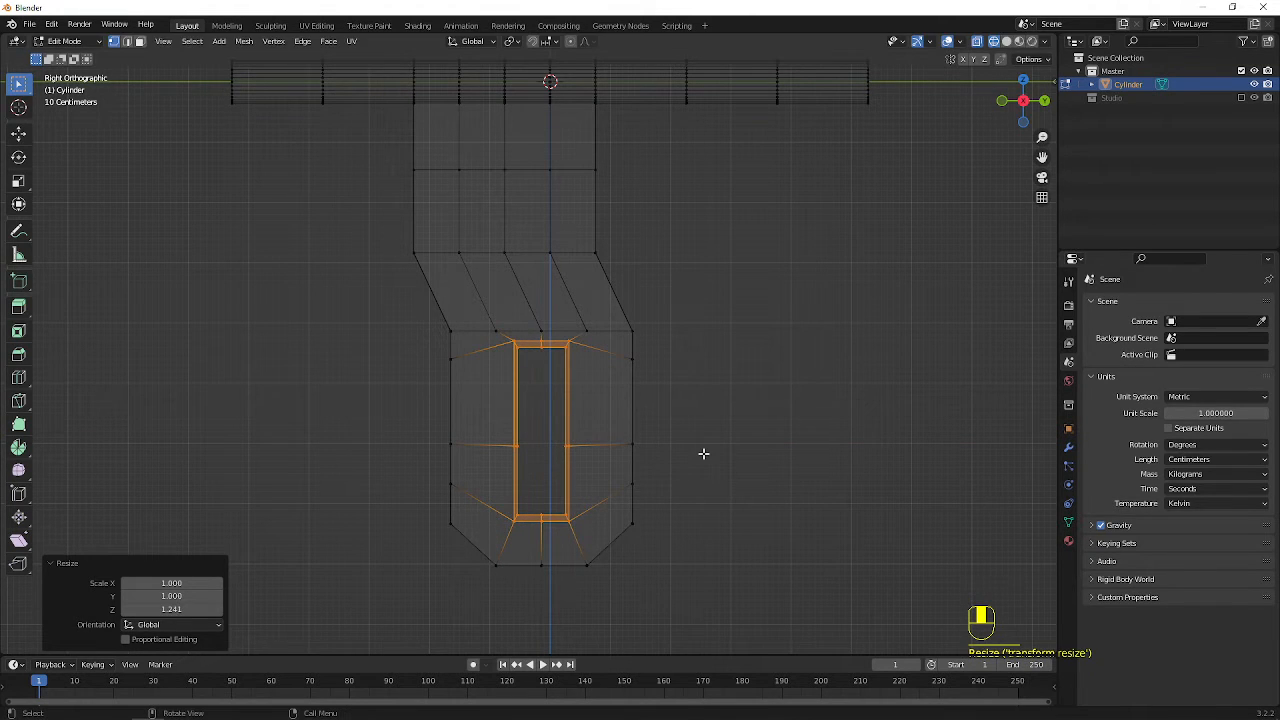
pyautogui.press('g')
pyautogui.press('z')
pyautogui.click(707, 461)
pyautogui.press('a')
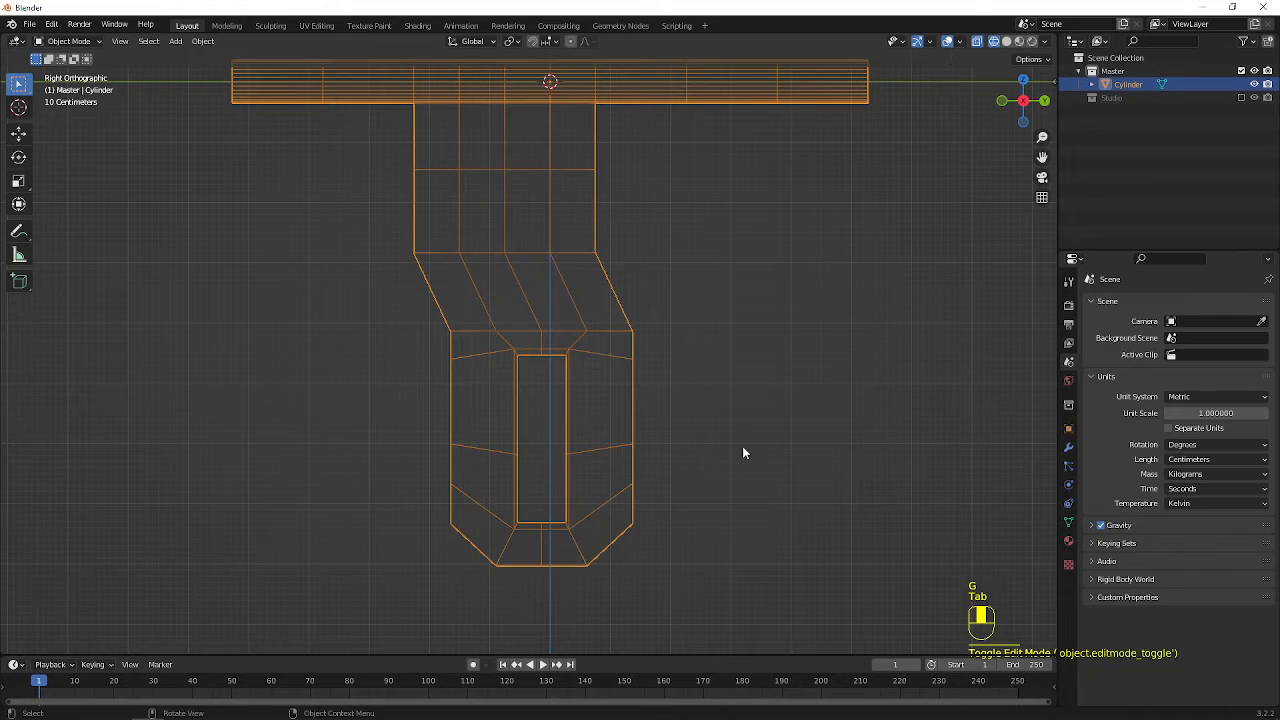
# In Object Mode with solid shading, give the object a level 3 subdivision surface and show its modifier settings
pyautogui.press('Tab')
pyautogui.hotkey('shift', 'z')
pyautogui.scroll(-4, 738, 420)
pyautogui.moveTo(614, 354); pyautogui.dragTo(580, 329, button='middle')
pyautogui.scroll(3, 522, 292)
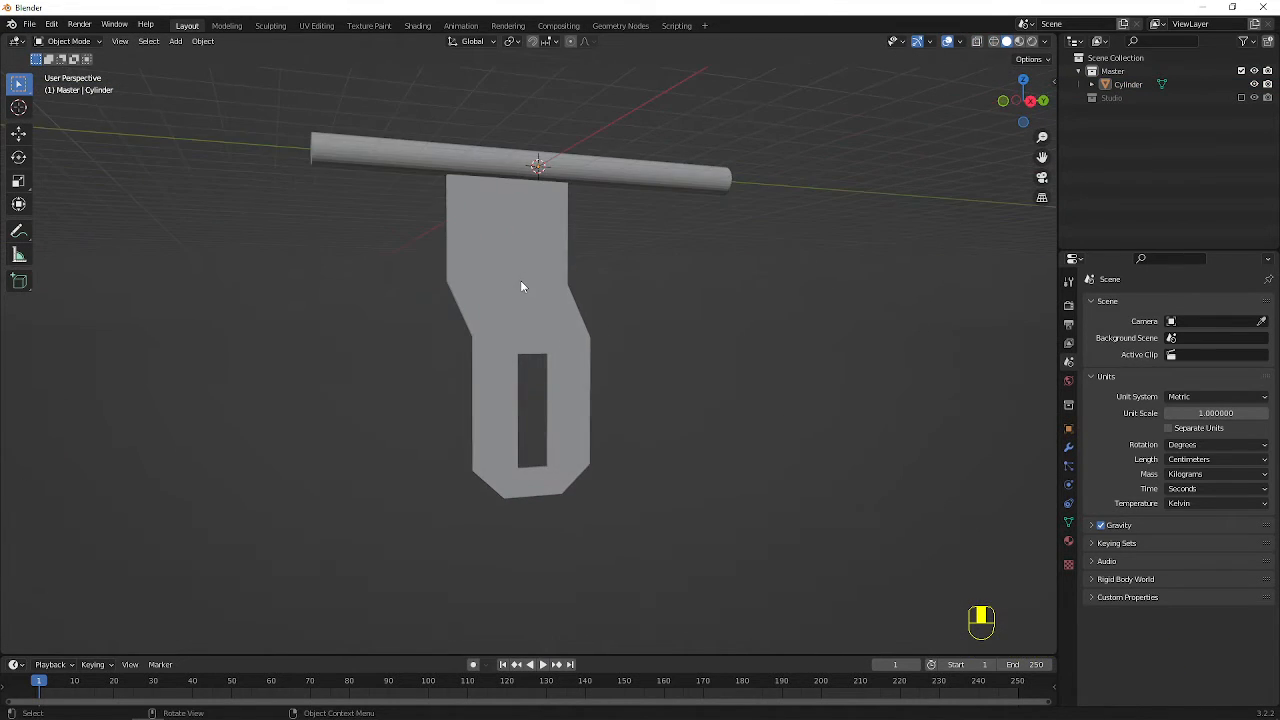
pyautogui.moveTo(515, 267); pyautogui.dragTo(608, 394, button='middle')
pyautogui.click(527, 235)
pyautogui.hotkey('ctrl', '3')
pyautogui.moveTo(500, 251); pyautogui.dragTo(522, 236, button='middle')
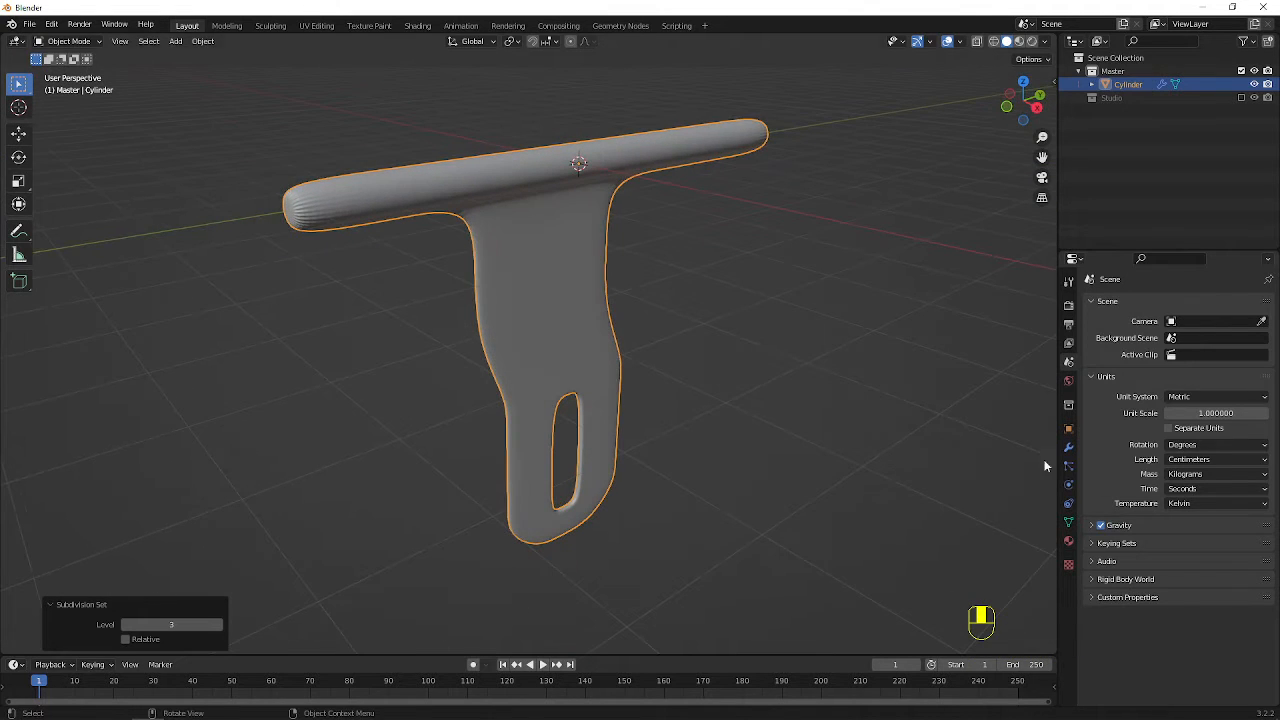
pyautogui.click(1068, 522)
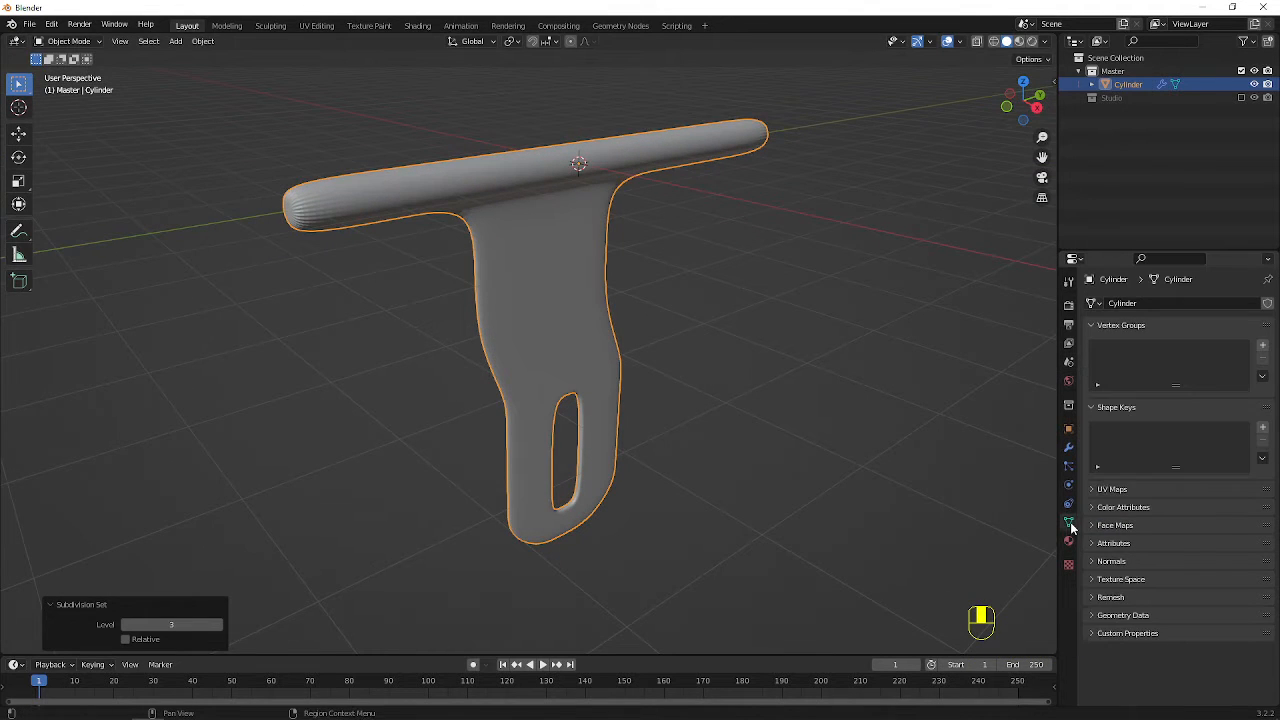
pyautogui.click(1068, 448)
# In Edit Mode, select the edge loops around both end caps of the cylinder and bevel them by about 3.7 cm
pyautogui.keyDown('shift'); pyautogui.moveTo(503, 238); pyautogui.dragTo(588, 330, button='middle'); pyautogui.keyUp('shift')
pyautogui.press('Tab')
pyautogui.moveTo(422, 322)
pyautogui.mouseDown(button='middle')
pyautogui.moveTo(657, 349)
pyautogui.moveTo(671, 314)
pyautogui.moveTo(392, 316)
pyautogui.moveTo(406, 321)
pyautogui.mouseUp(button='middle')
pyautogui.hotkey('ctrl', 'r')
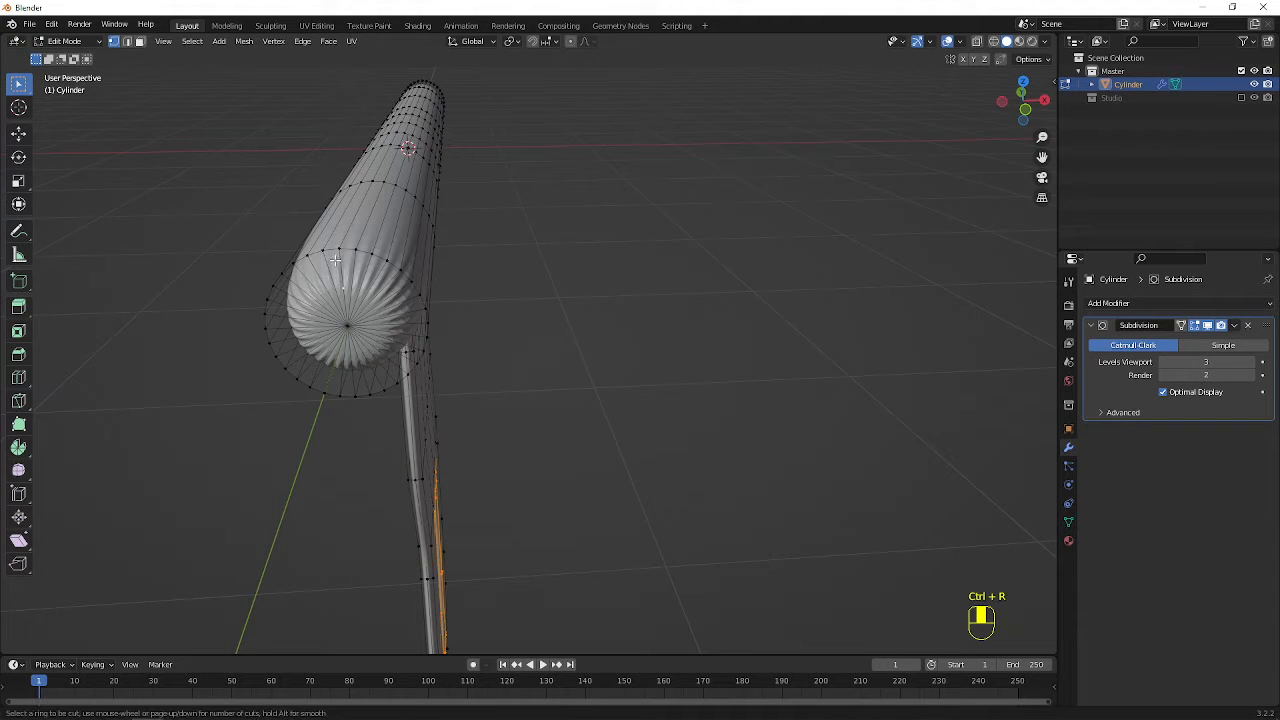
pyautogui.keyDown('alt'); pyautogui.click(327, 250); pyautogui.keyUp('alt')
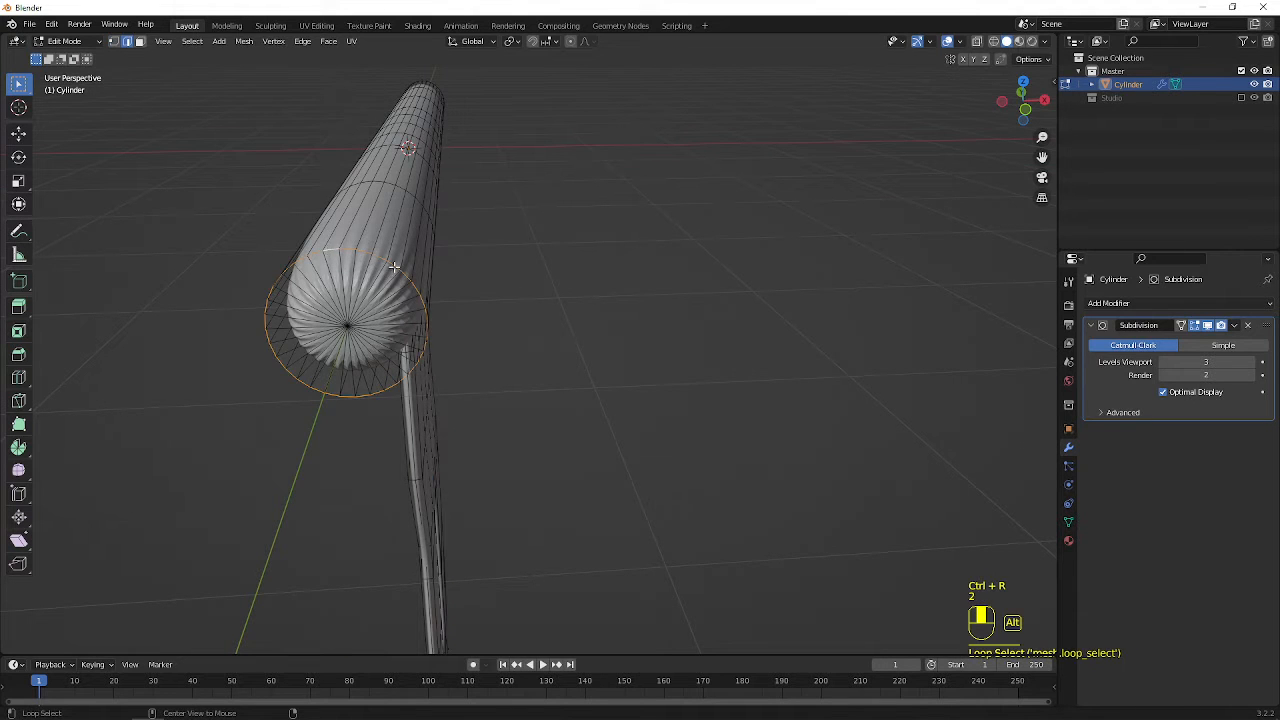
pyautogui.moveTo(327, 250); pyautogui.dragTo(532, 358, button='middle')
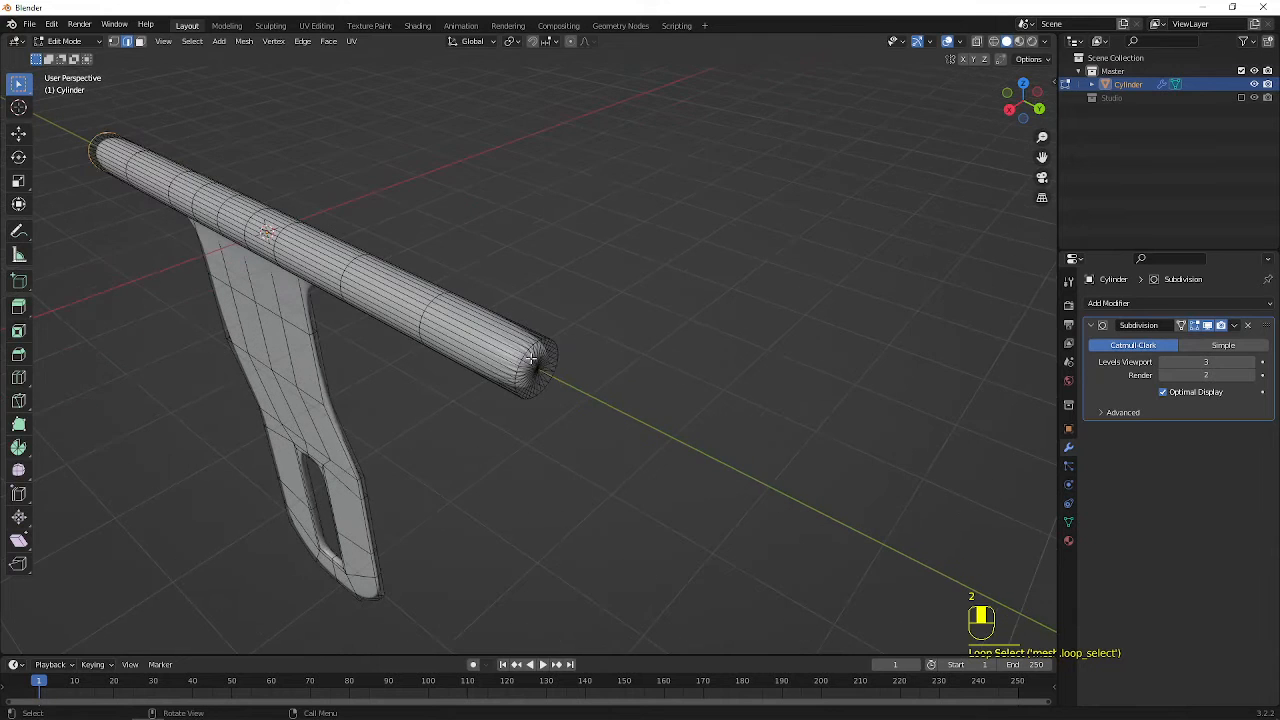
pyautogui.keyDown('alt'); pyautogui.click(532, 348); pyautogui.keyUp('alt')
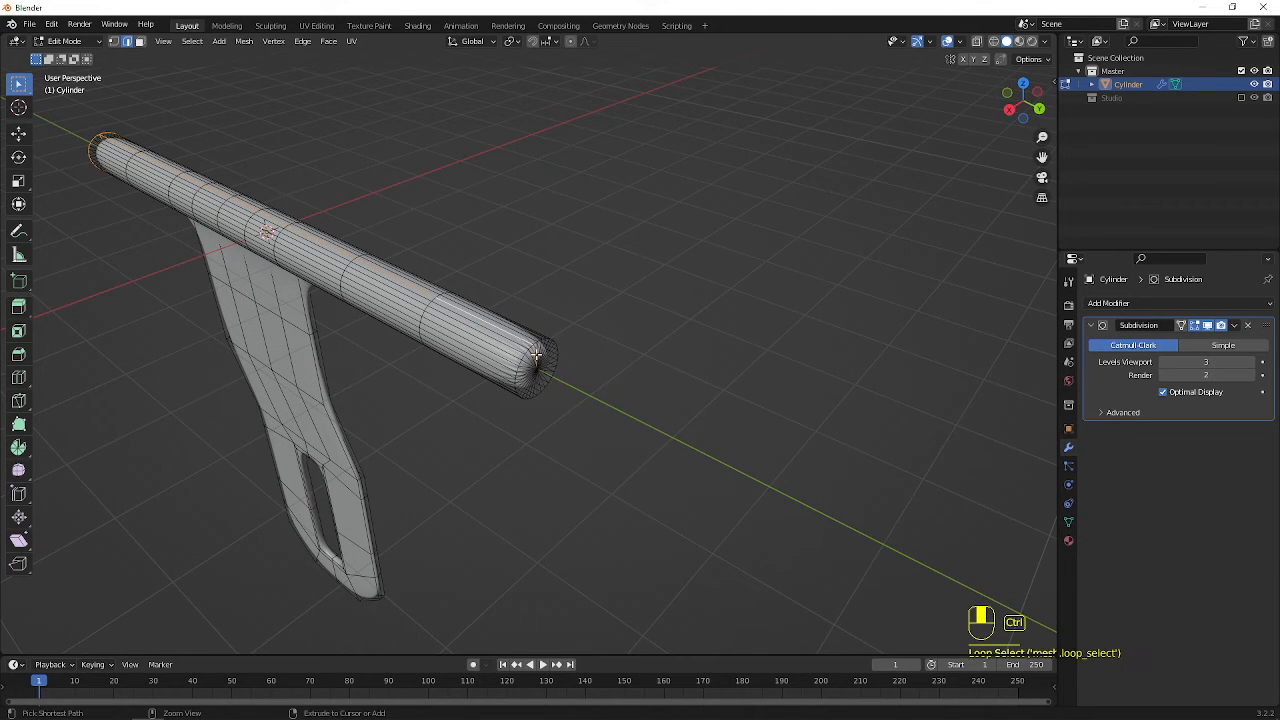
pyautogui.hotkey('ctrl', 'z')
pyautogui.keyDown('ctrl'); pyautogui.moveTo(532, 350); pyautogui.dragTo(548, 370, button='middle'); pyautogui.keyUp('ctrl')
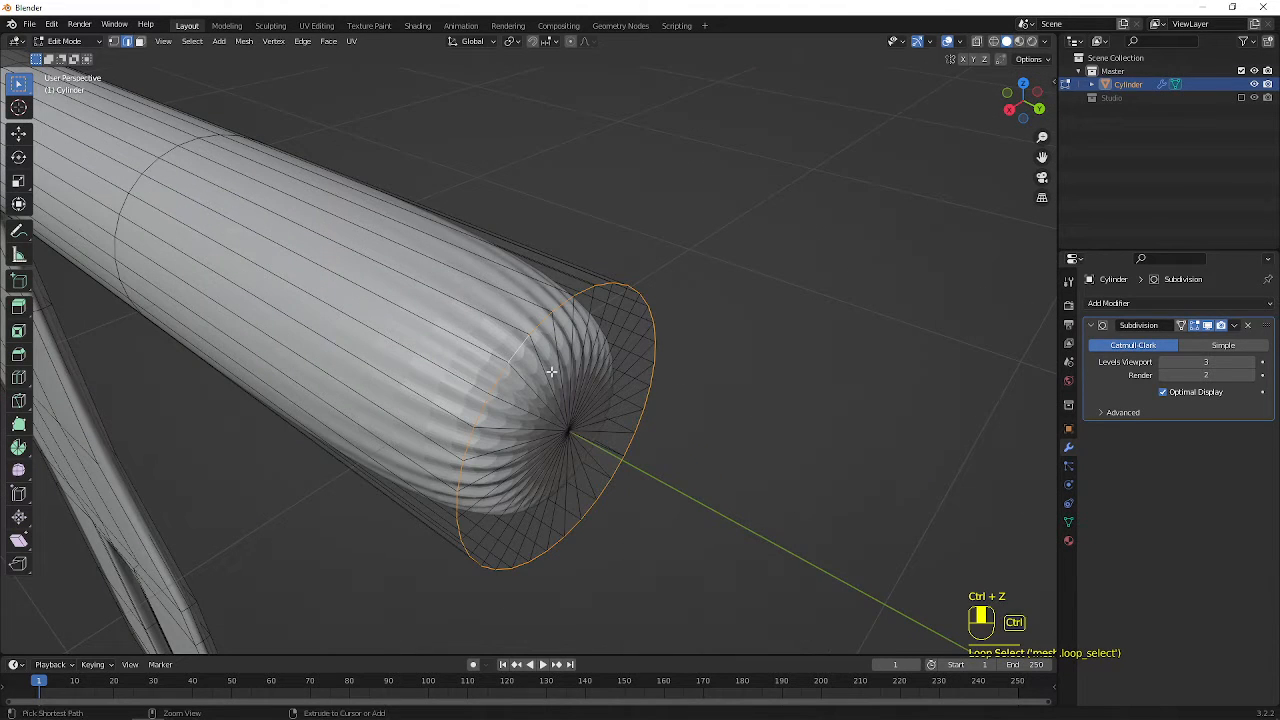
pyautogui.hotkey('ctrl', 'b')
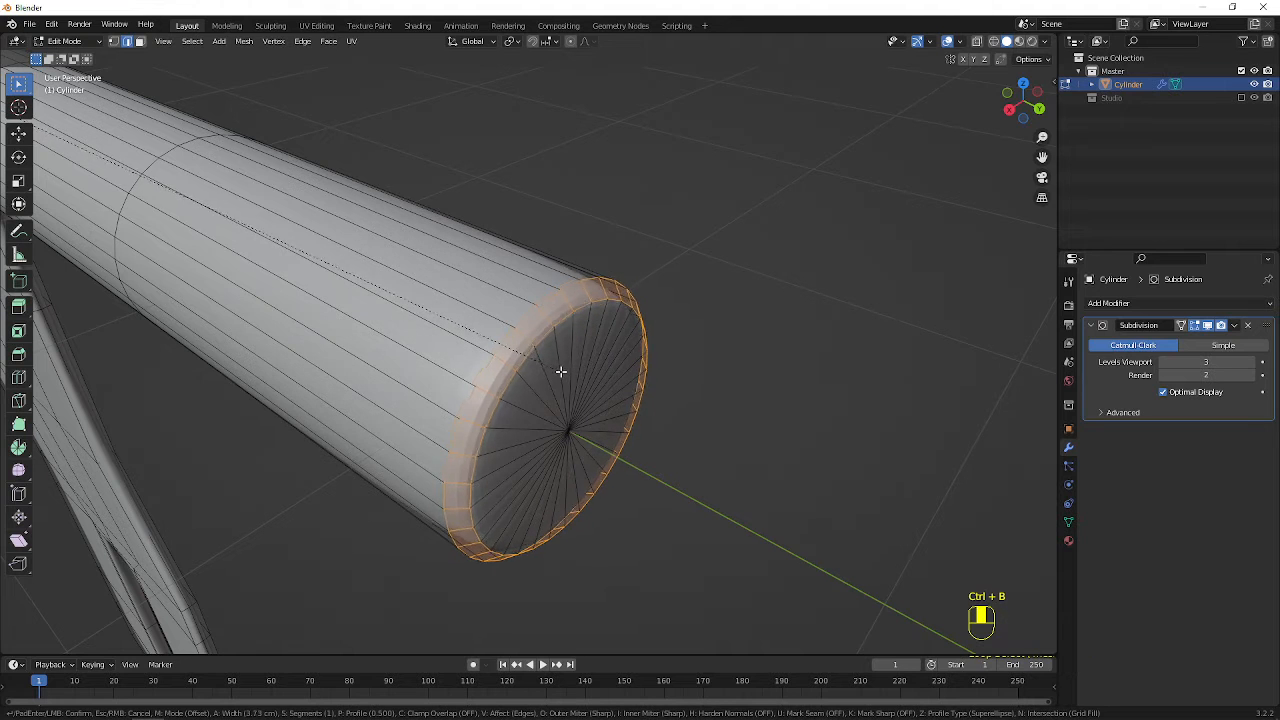
pyautogui.click(557, 367)
# Return to Object Mode and apply Shade Smooth to the whole object
pyautogui.scroll(-5, 557, 366)
pyautogui.press('Tab')
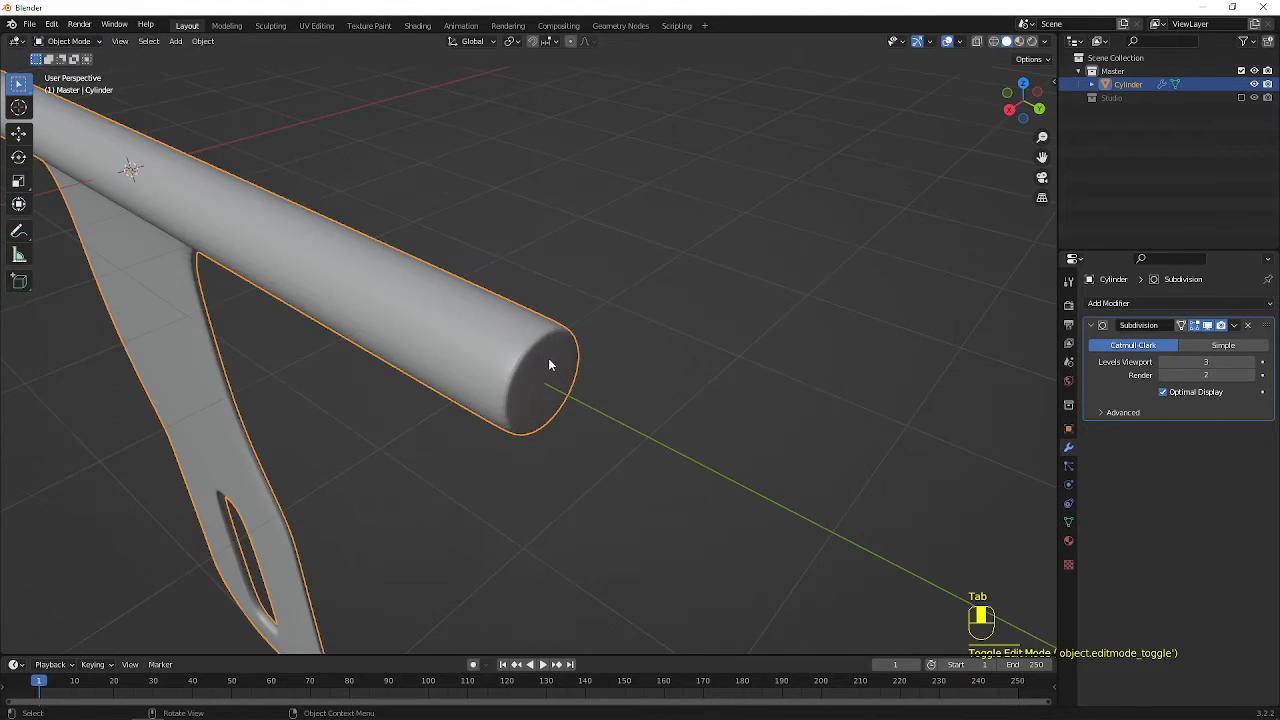
pyautogui.click(490, 272)
pyautogui.click(454, 329)
pyautogui.rightClick(454, 329)
pyautogui.click(454, 329)
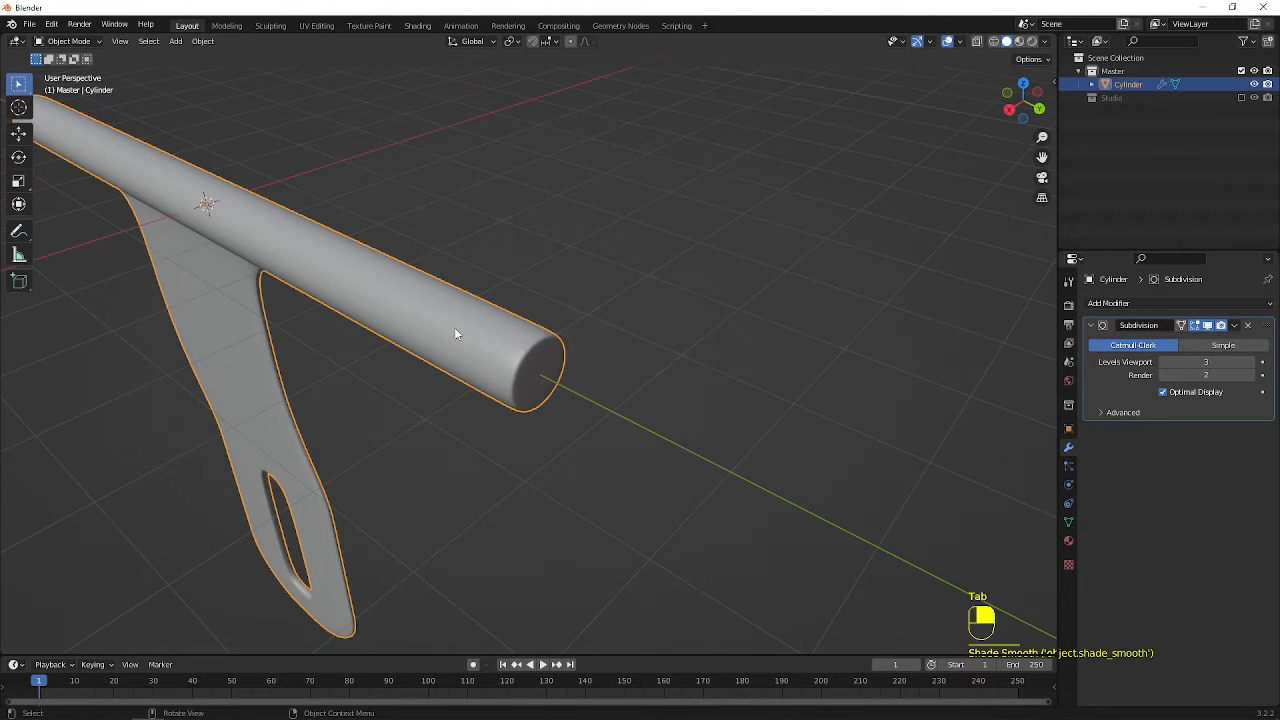
# Reopen the mesh in Edit Mode, enable Auto Smooth at 30° and turn off the subdivision's display in Edit Mode
pyautogui.moveTo(454, 327); pyautogui.dragTo(529, 223, button='middle')
pyautogui.scroll(-4, 530, 248)
pyautogui.scroll(3, 443, 267)
pyautogui.press('Tab')
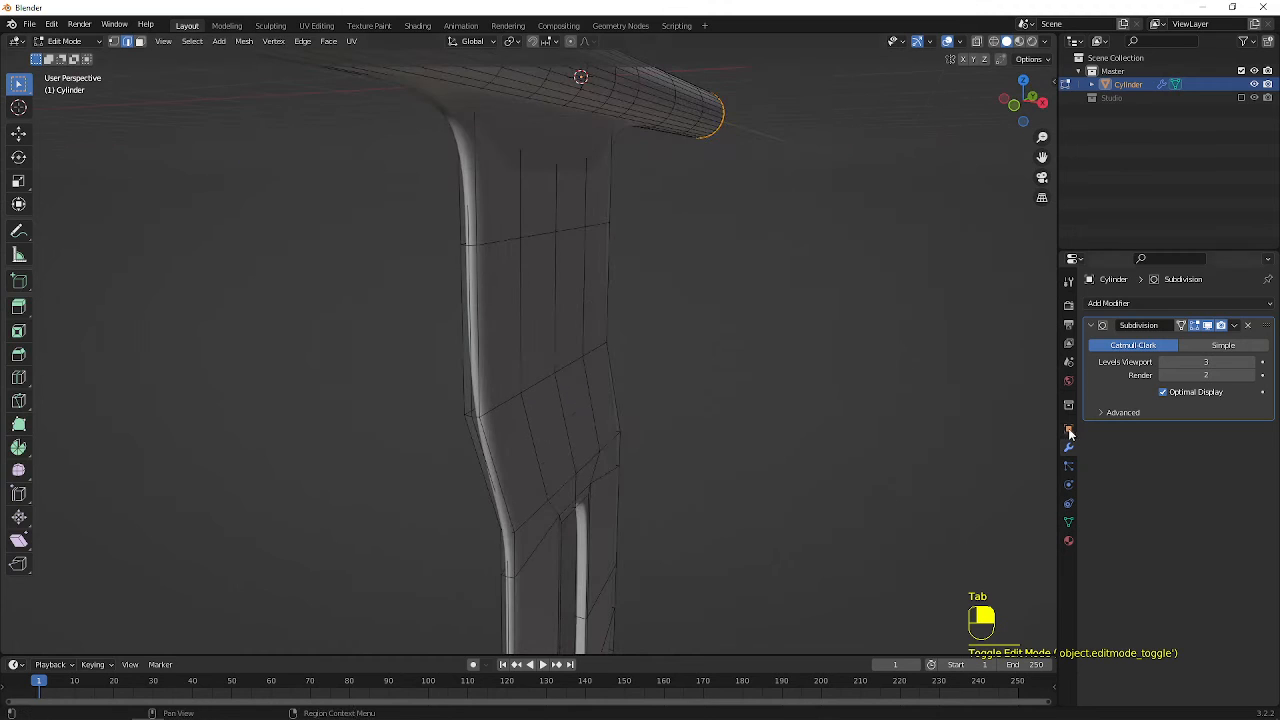
pyautogui.click(1068, 522)
pyautogui.click(1113, 543)
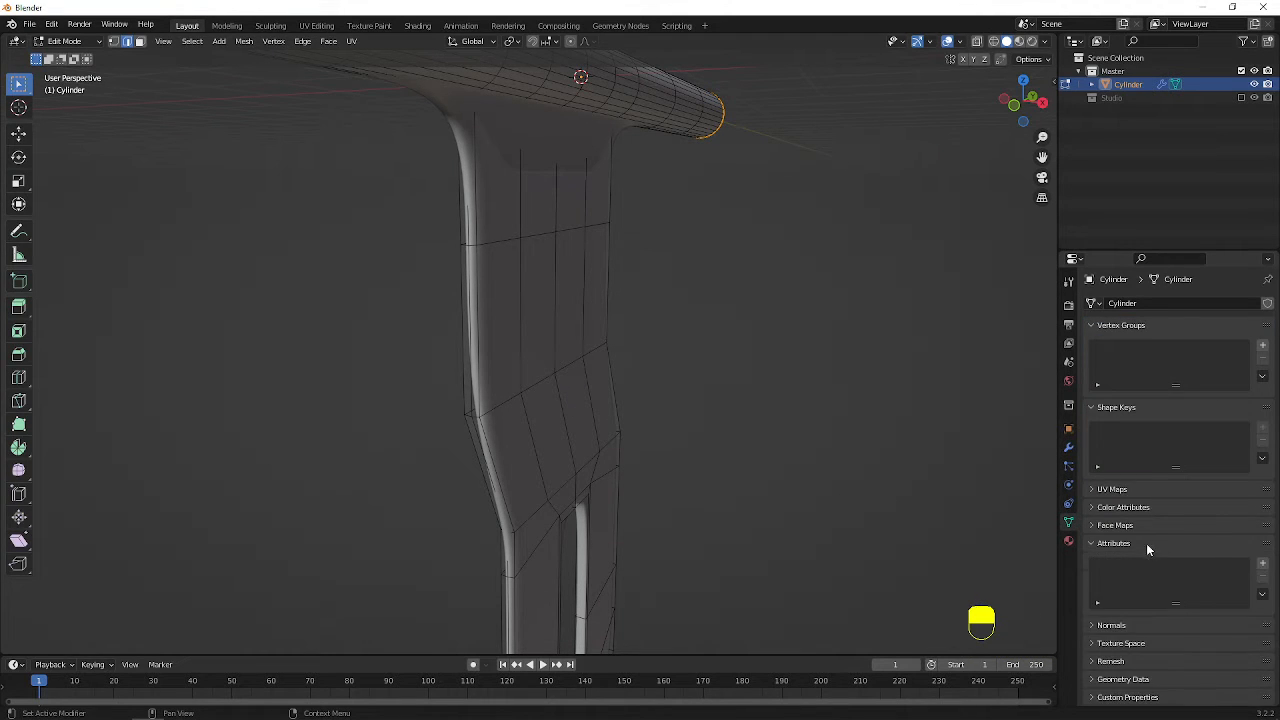
pyautogui.click(1112, 625)
pyautogui.scroll(-1, 1163, 617)
pyautogui.click(1162, 621)
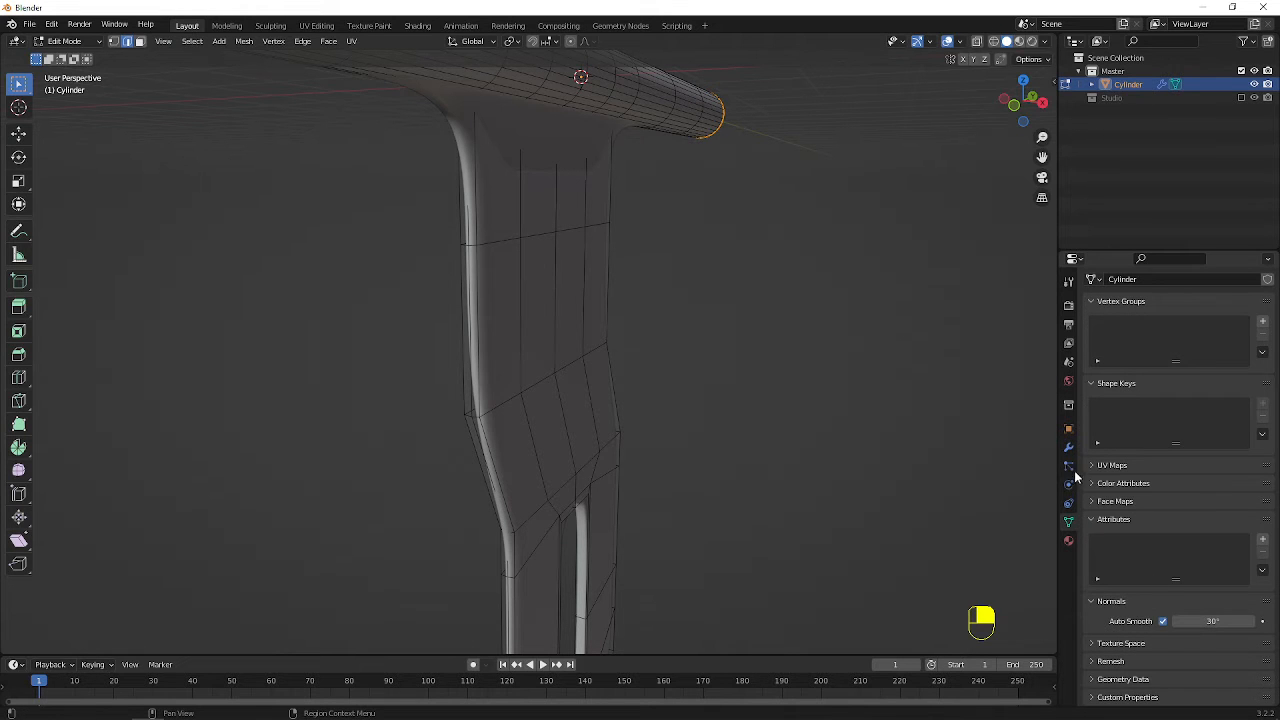
pyautogui.click(1069, 448)
pyautogui.click(1213, 346)
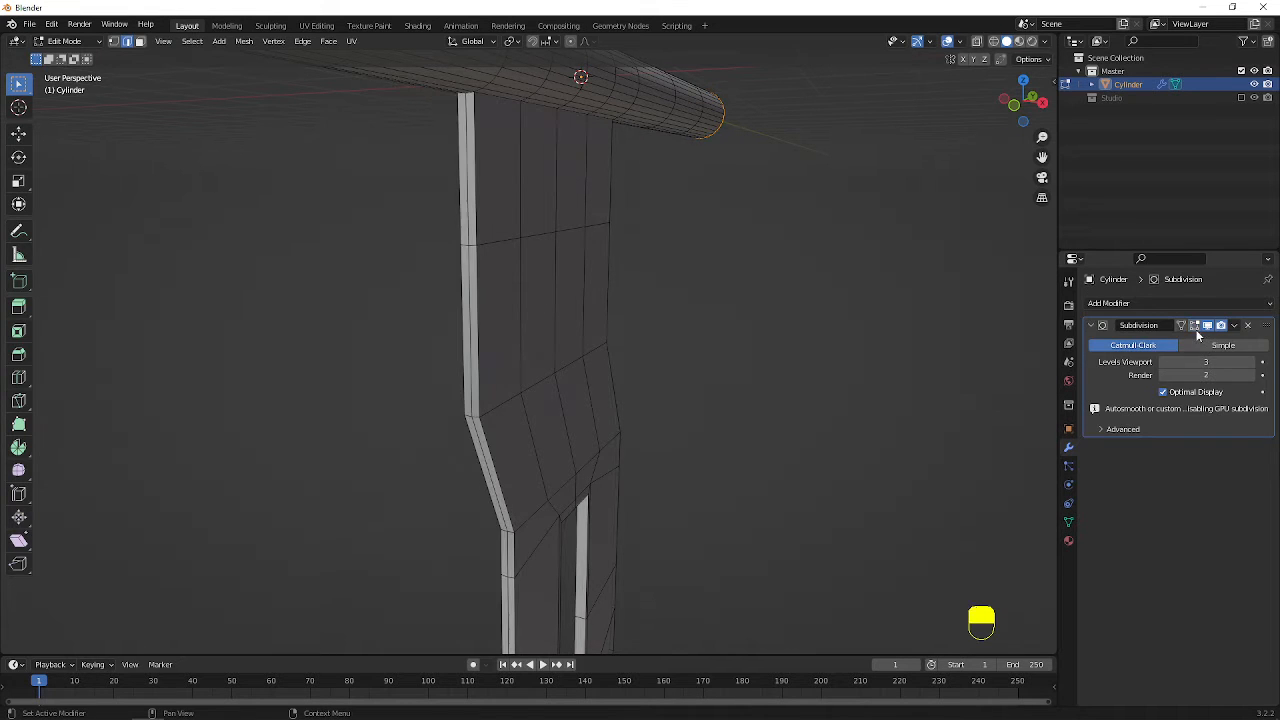
# Select the edge loops bordering one narrow side and the lower end of the panel
pyautogui.moveTo(744, 323); pyautogui.dragTo(567, 386, button='middle')
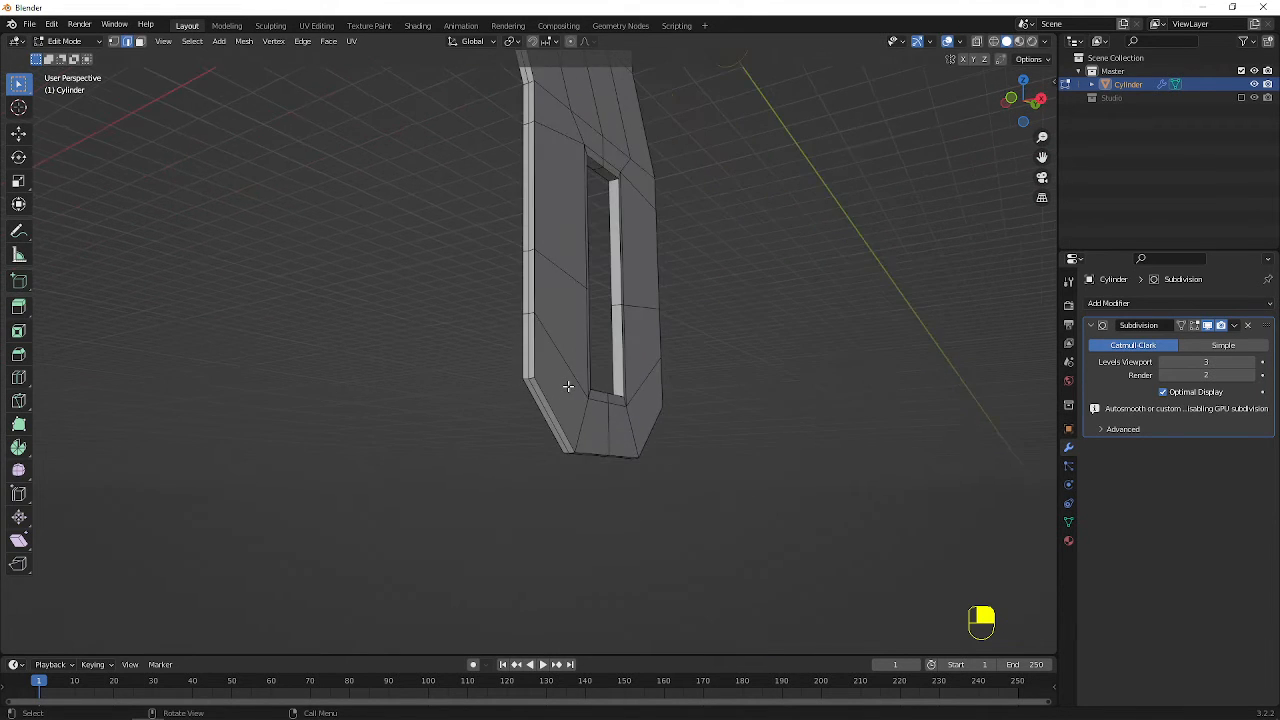
pyautogui.scroll(3, 567, 386)
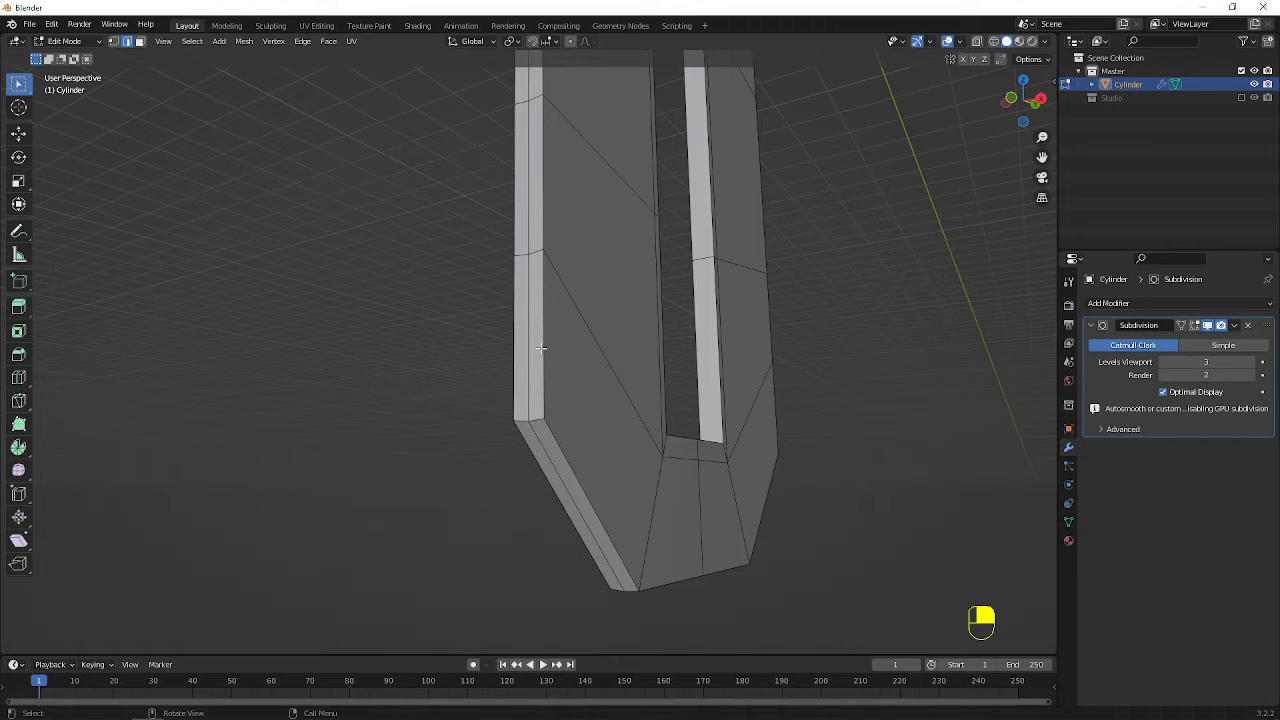
pyautogui.click(540, 348)
pyautogui.keyDown('alt'); pyautogui.keyDown('shift'); pyautogui.click(540, 348); pyautogui.keyUp('shift'); pyautogui.keyUp('alt')
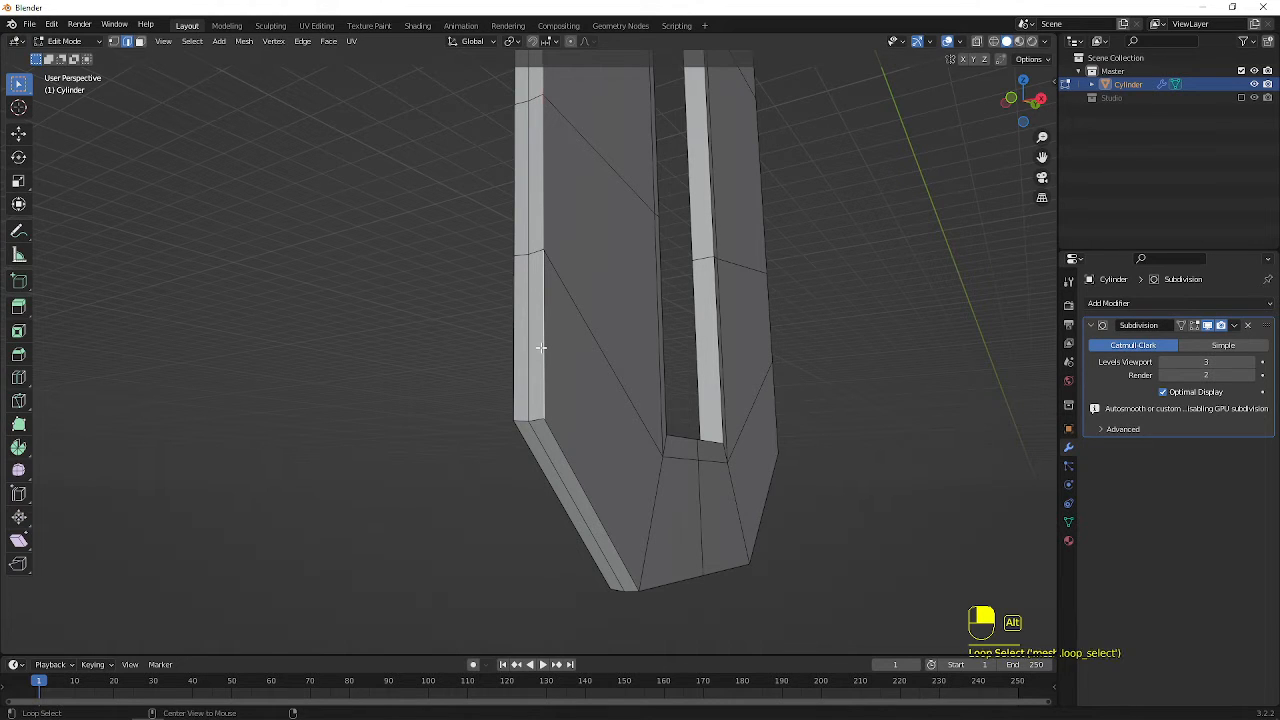
pyautogui.keyDown('alt'); pyautogui.keyDown('shift'); pyautogui.click(582, 492); pyautogui.keyUp('shift'); pyautogui.keyUp('alt')
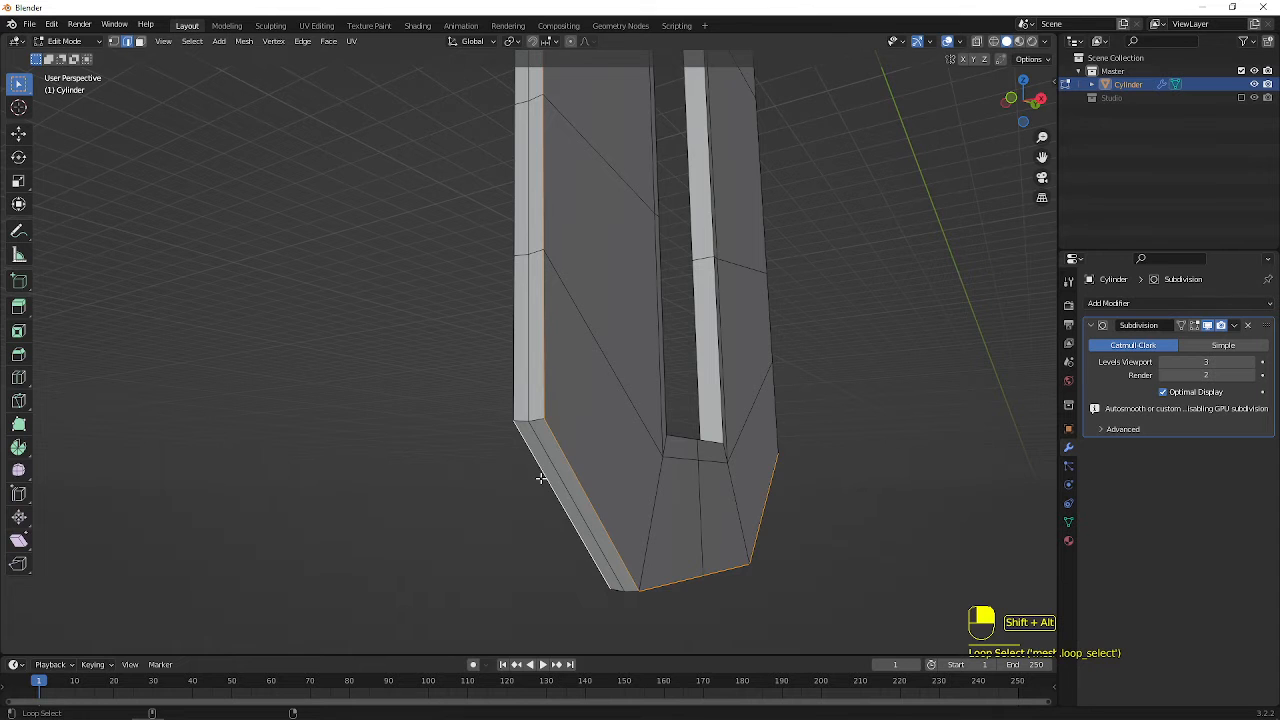
# Add the edge loops along the panel's opposite narrow side to the selection
pyautogui.moveTo(731, 437); pyautogui.dragTo(494, 427, button='middle')
pyautogui.keyDown('shift'); pyautogui.moveTo(285, 350); pyautogui.dragTo(688, 497, button='middle'); pyautogui.keyUp('shift')
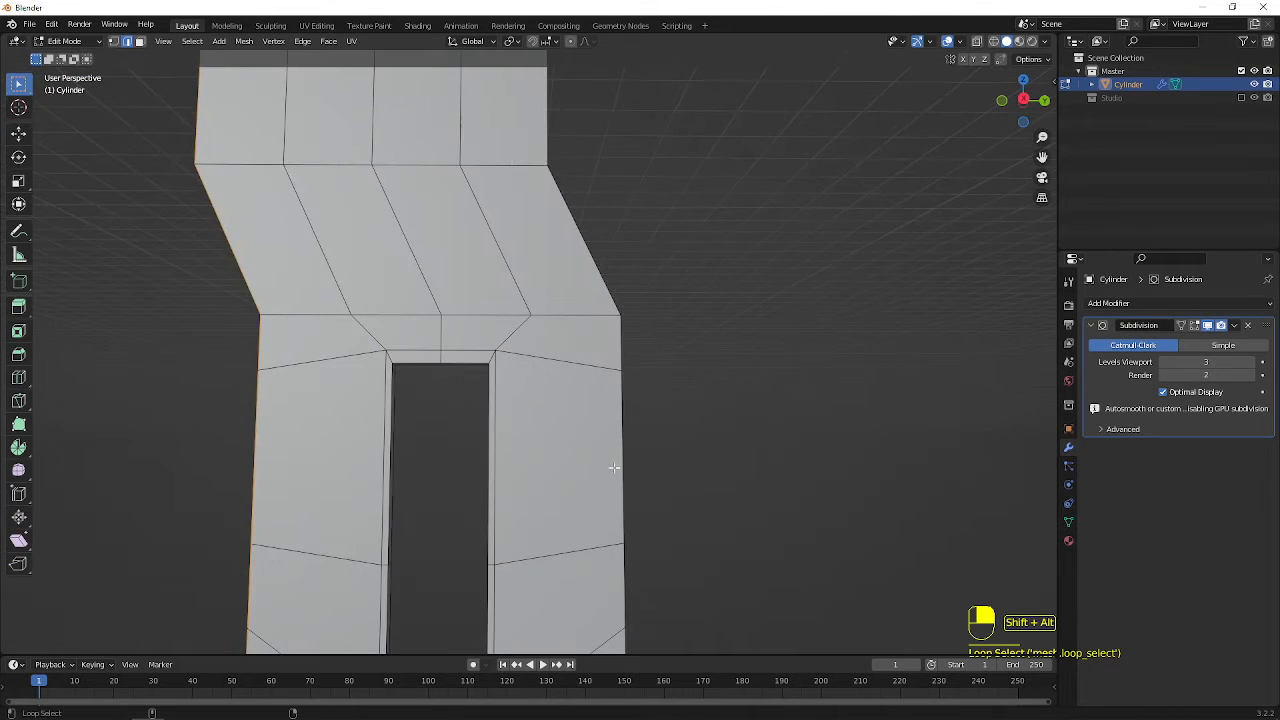
pyautogui.moveTo(613, 467); pyautogui.dragTo(362, 454, button='middle')
pyautogui.keyDown('alt'); pyautogui.keyDown('shift'); pyautogui.click(336, 454); pyautogui.keyUp('shift'); pyautogui.keyUp('alt')
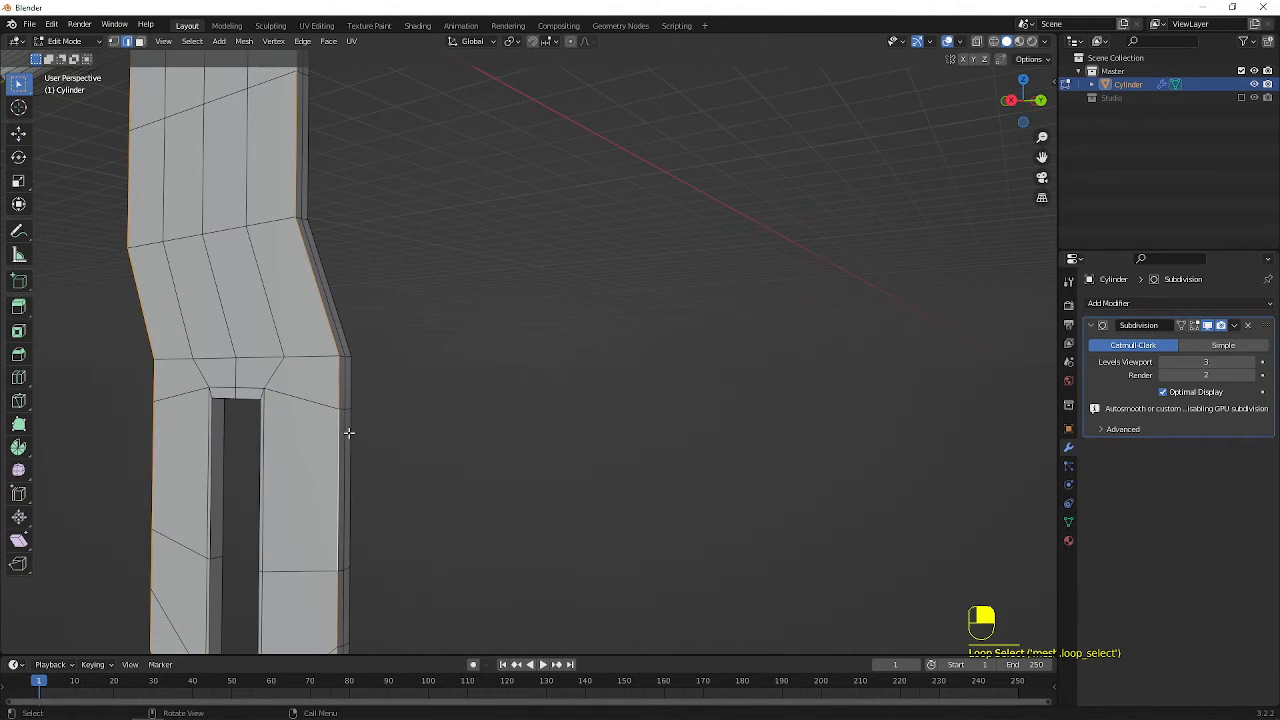
pyautogui.scroll(2, 349, 434)
pyautogui.keyDown('shift'); pyautogui.moveTo(354, 377); pyautogui.dragTo(477, 363, button='middle'); pyautogui.keyUp('shift')
pyautogui.keyDown('alt'); pyautogui.keyDown('shift'); pyautogui.click(399, 325); pyautogui.keyUp('shift'); pyautogui.keyUp('alt')
pyautogui.scroll(-3, 399, 325)
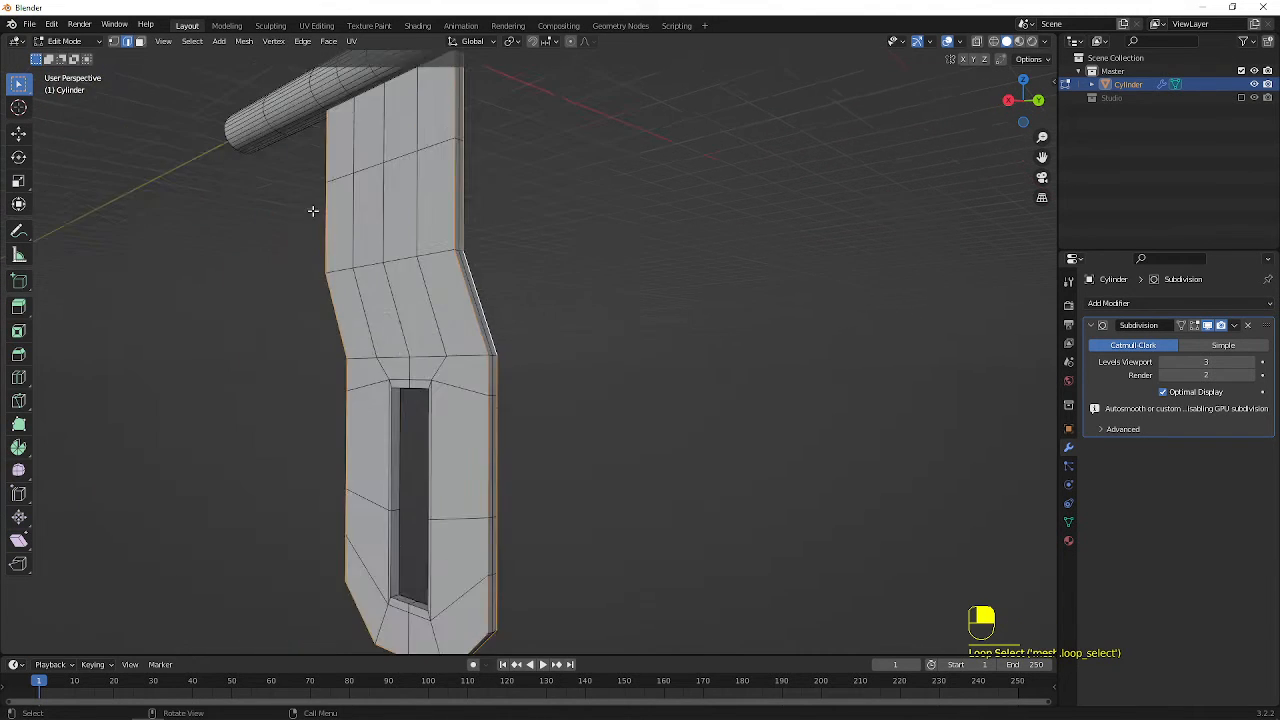
# In wireframe display, add the remaining outer edge loop of the panel to the selection, and return to solid shading
pyautogui.moveTo(314, 209); pyautogui.dragTo(660, 231, button='middle')
pyautogui.hotkey('shift', 'z')
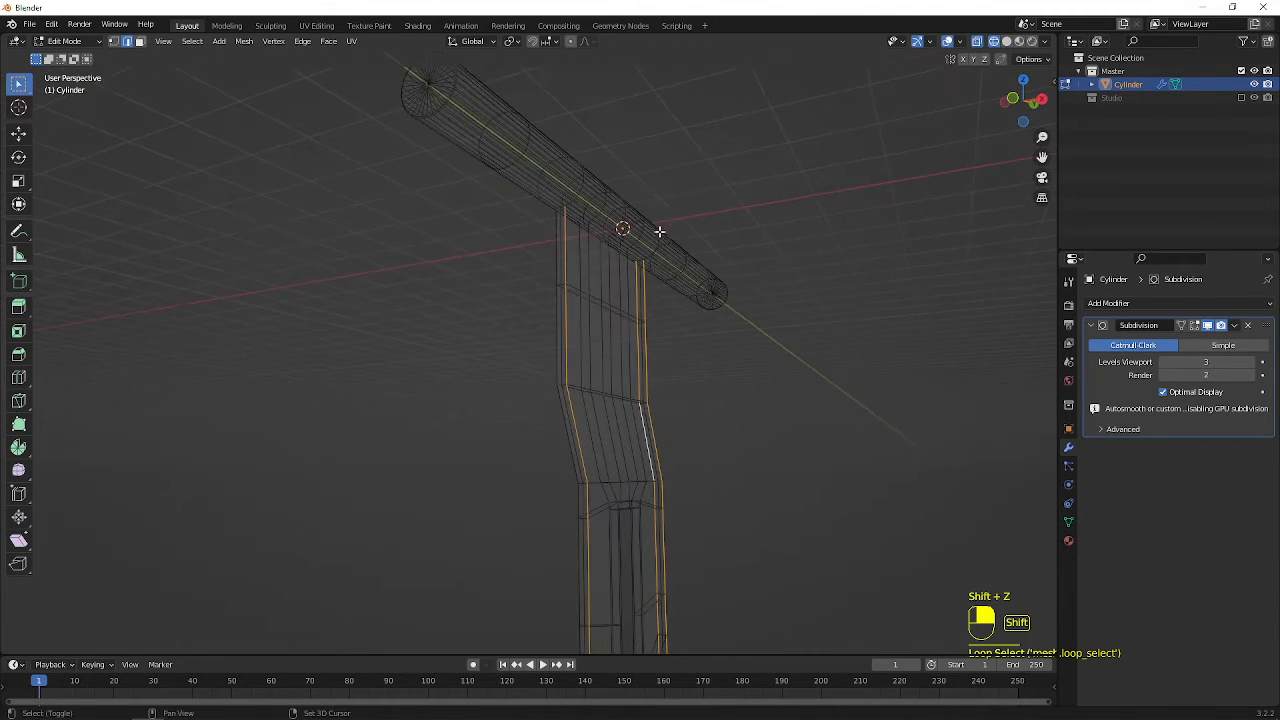
pyautogui.keyDown('alt'); pyautogui.keyDown('shift'); pyautogui.click(566, 283); pyautogui.keyUp('shift'); pyautogui.keyUp('alt')
pyautogui.keyDown('shift'); pyautogui.moveTo(652, 331); pyautogui.dragTo(603, 160, button='middle'); pyautogui.keyUp('shift')
pyautogui.hotkey('shift', 'z')
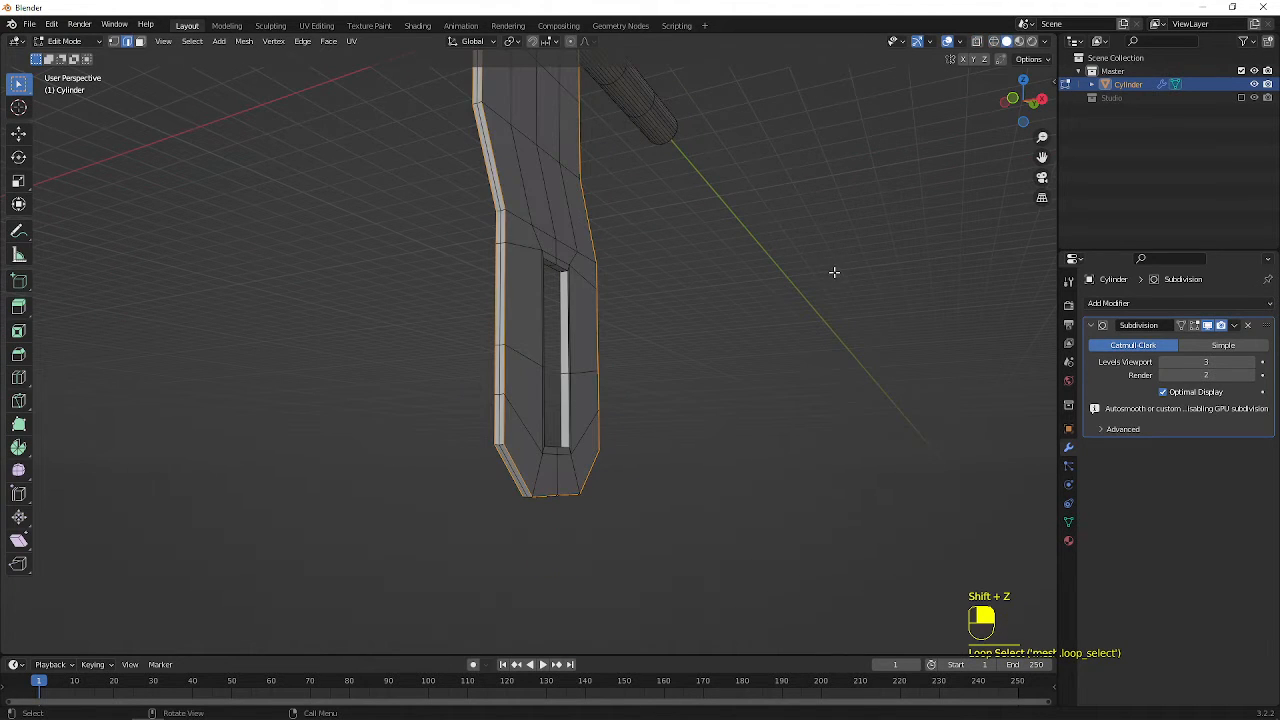
# Show the item properties with the transform, bevel weight and crease data of the selected edges
pyautogui.press('n')
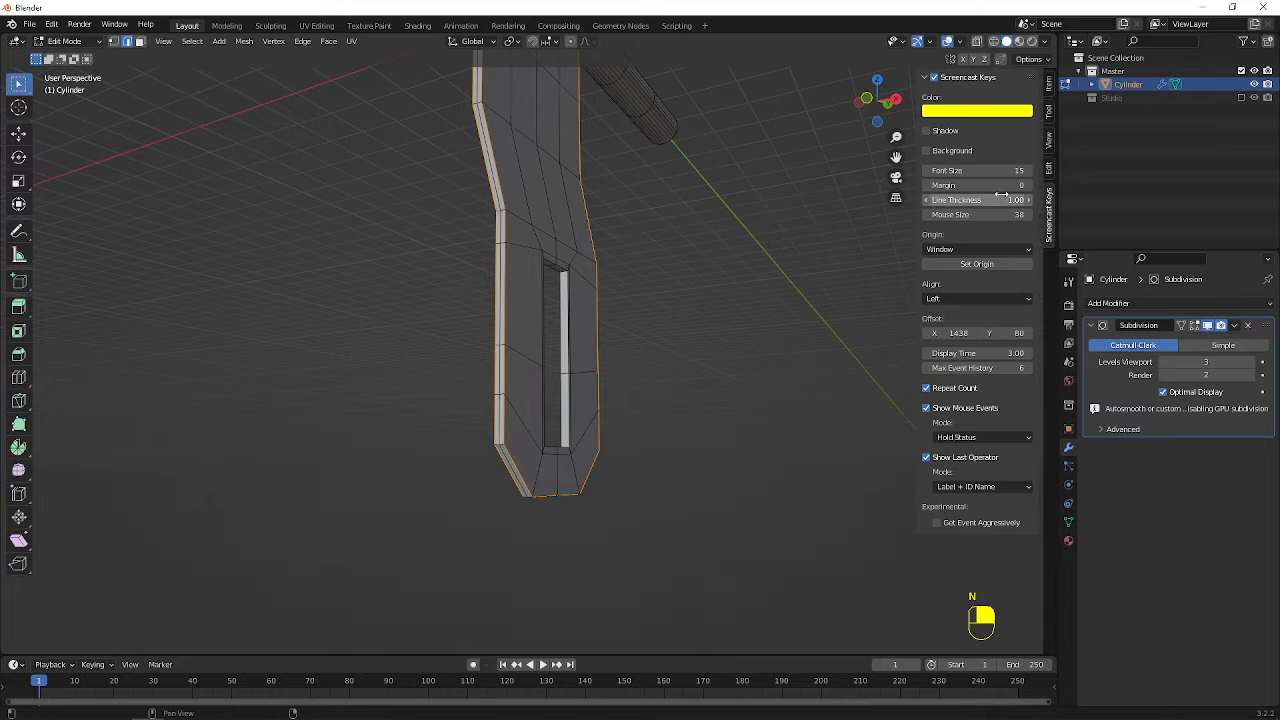
pyautogui.click(1049, 112)
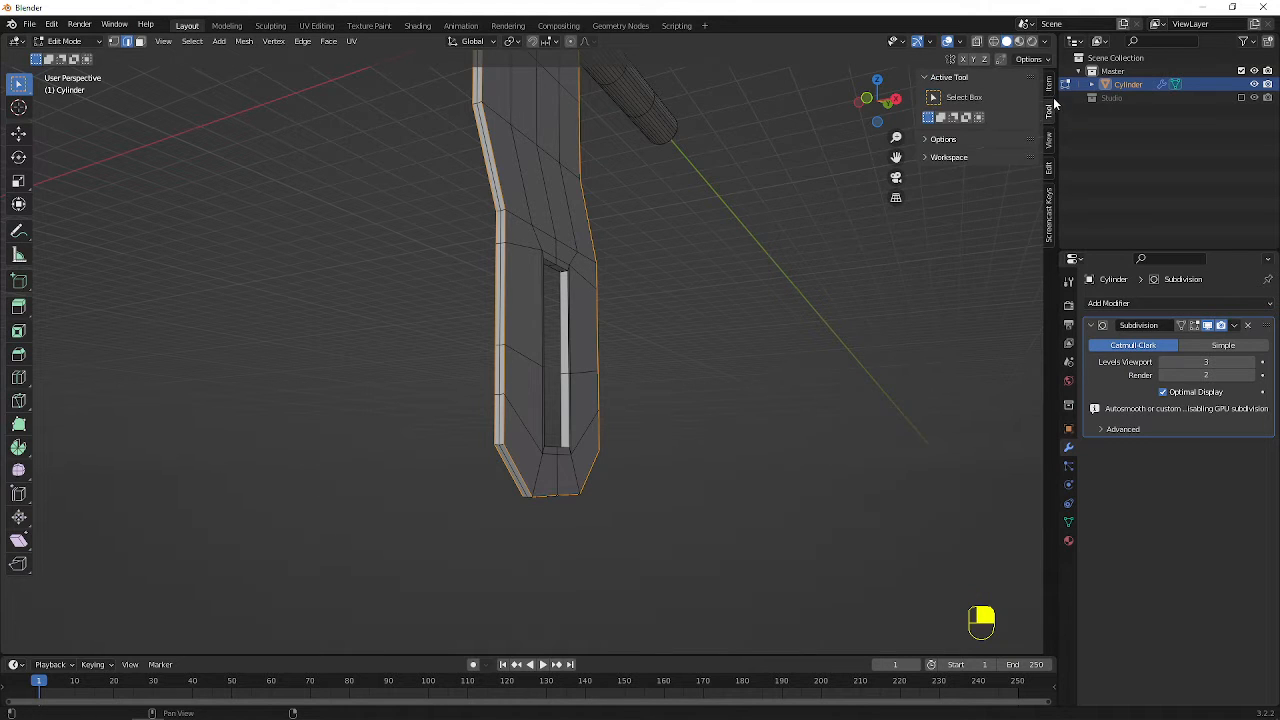
pyautogui.click(1052, 96)
pyautogui.click(1050, 140)
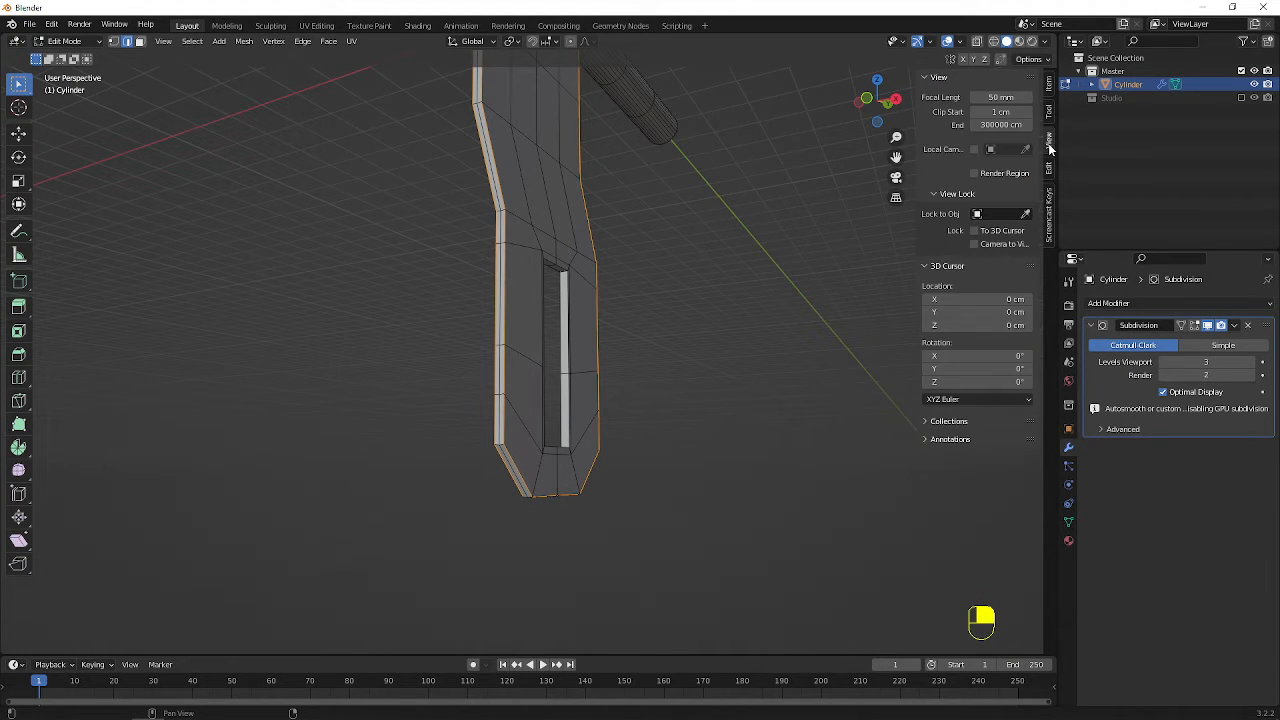
pyautogui.click(1049, 170)
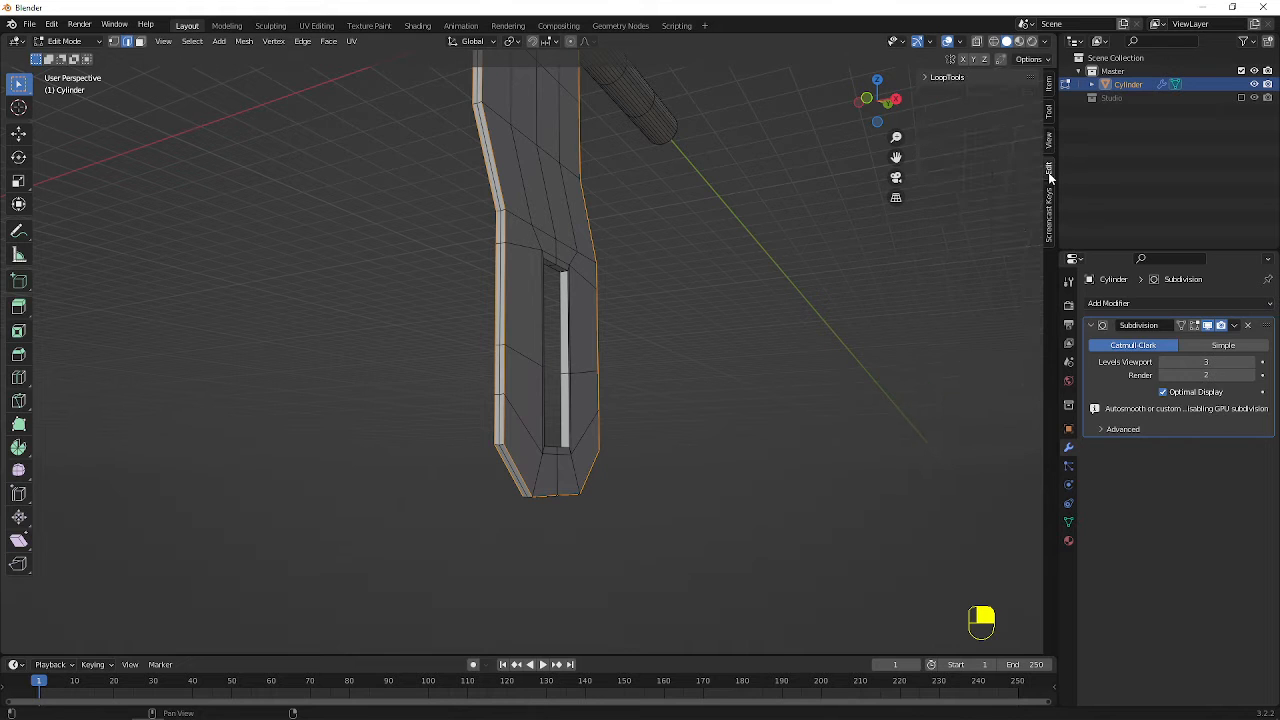
pyautogui.click(1050, 90)
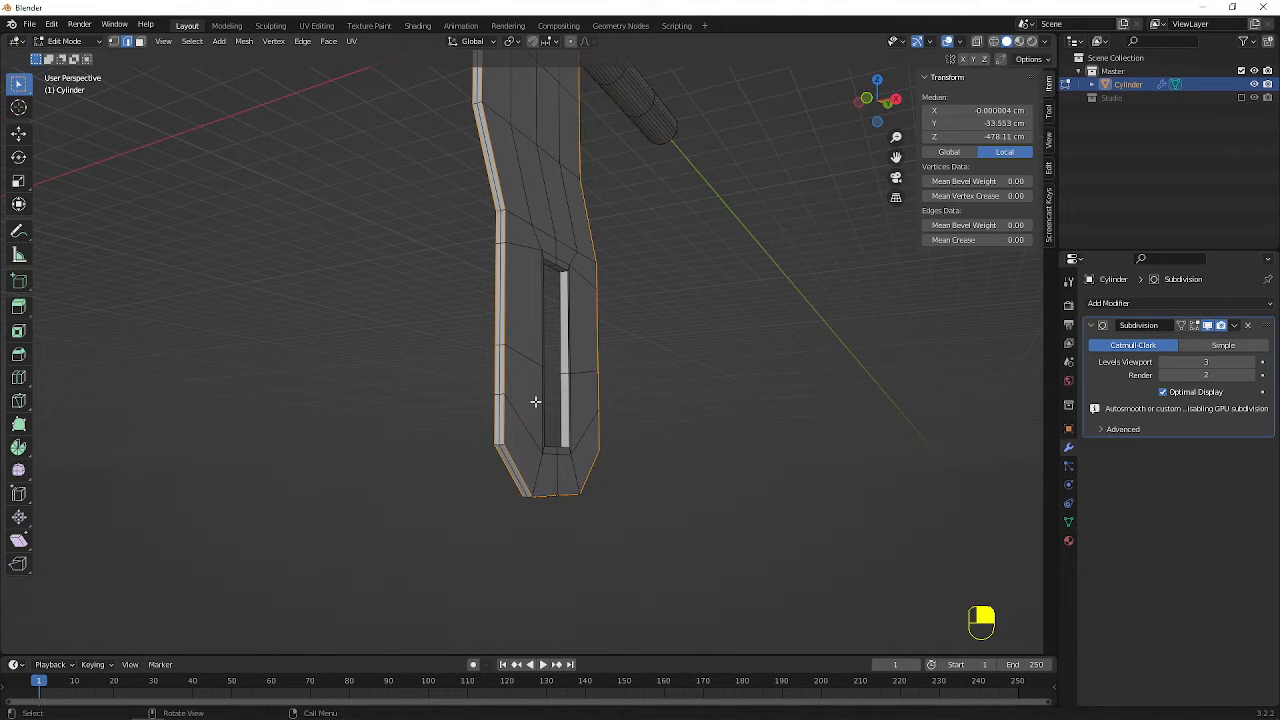
# Give the selected outer edges of the panel a crease of 1 and return to Object Mode
pyautogui.scroll(1, 527, 449)
pyautogui.keyDown('shift'); pyautogui.moveTo(550, 245); pyautogui.dragTo(532, 374, button='middle'); pyautogui.keyUp('shift')
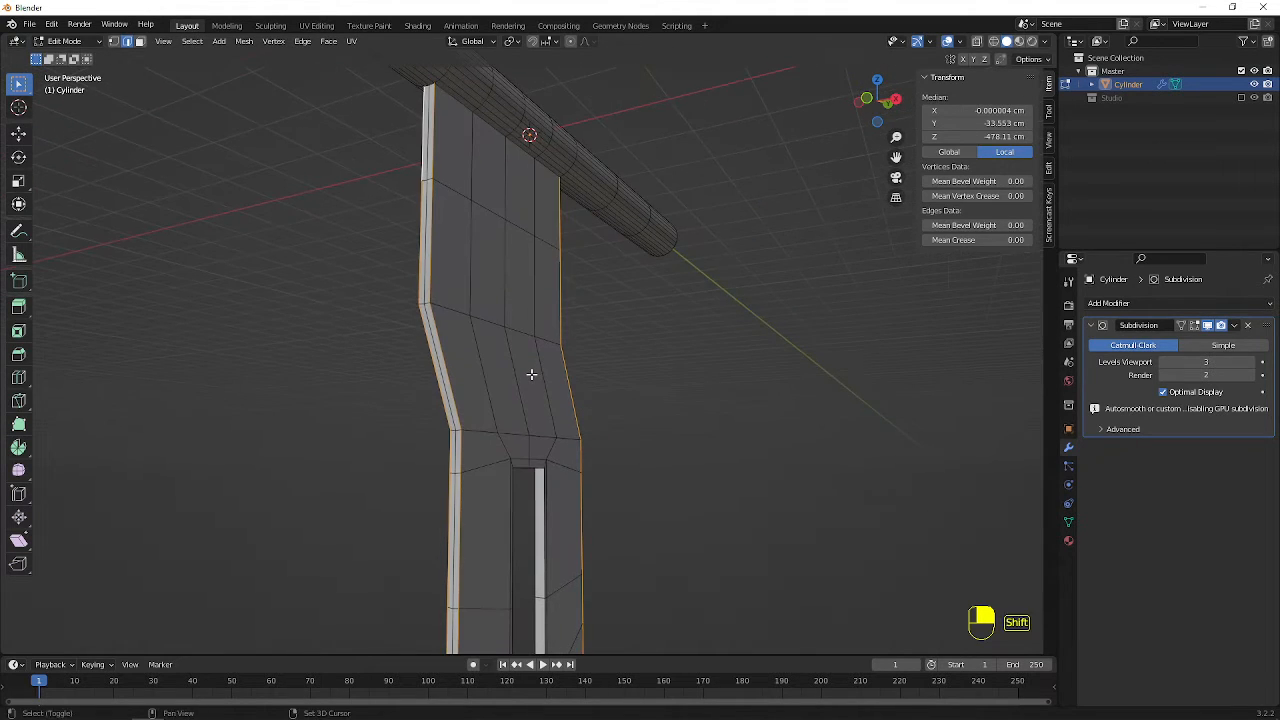
pyautogui.hotkey('shift', 'e')
pyautogui.press('1')
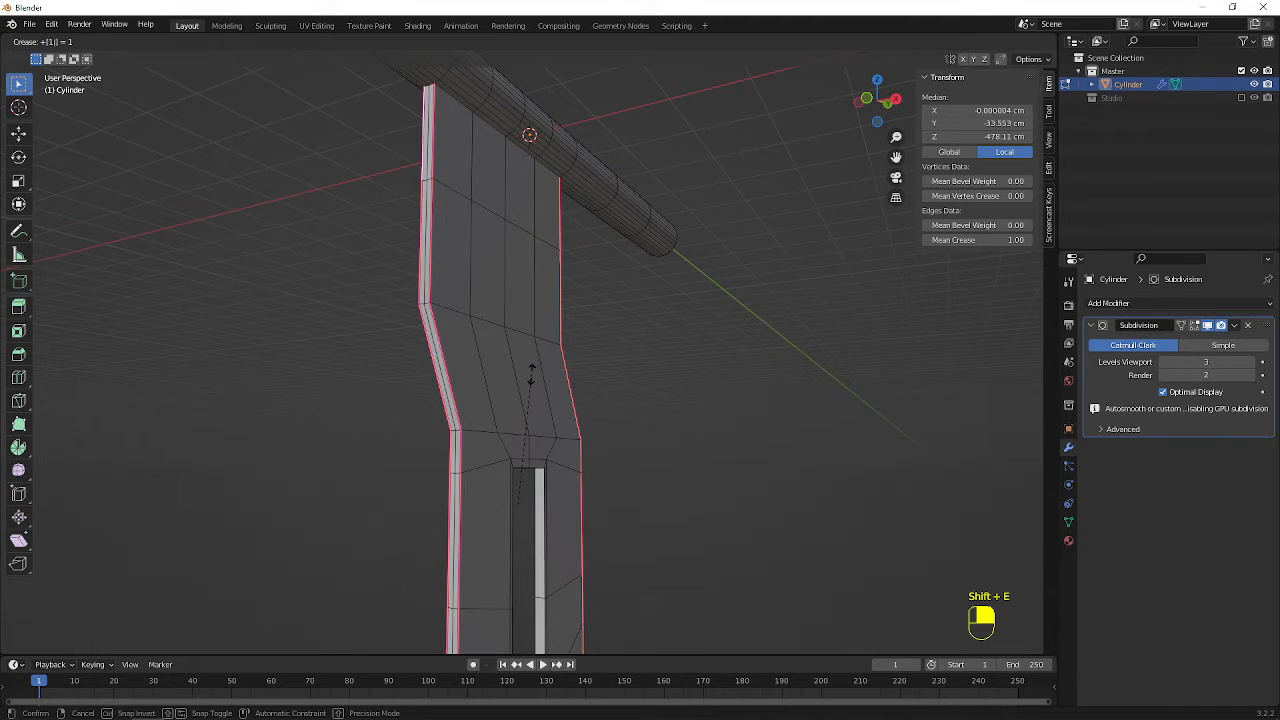
pyautogui.click(531, 374)
pyautogui.press('Tab')
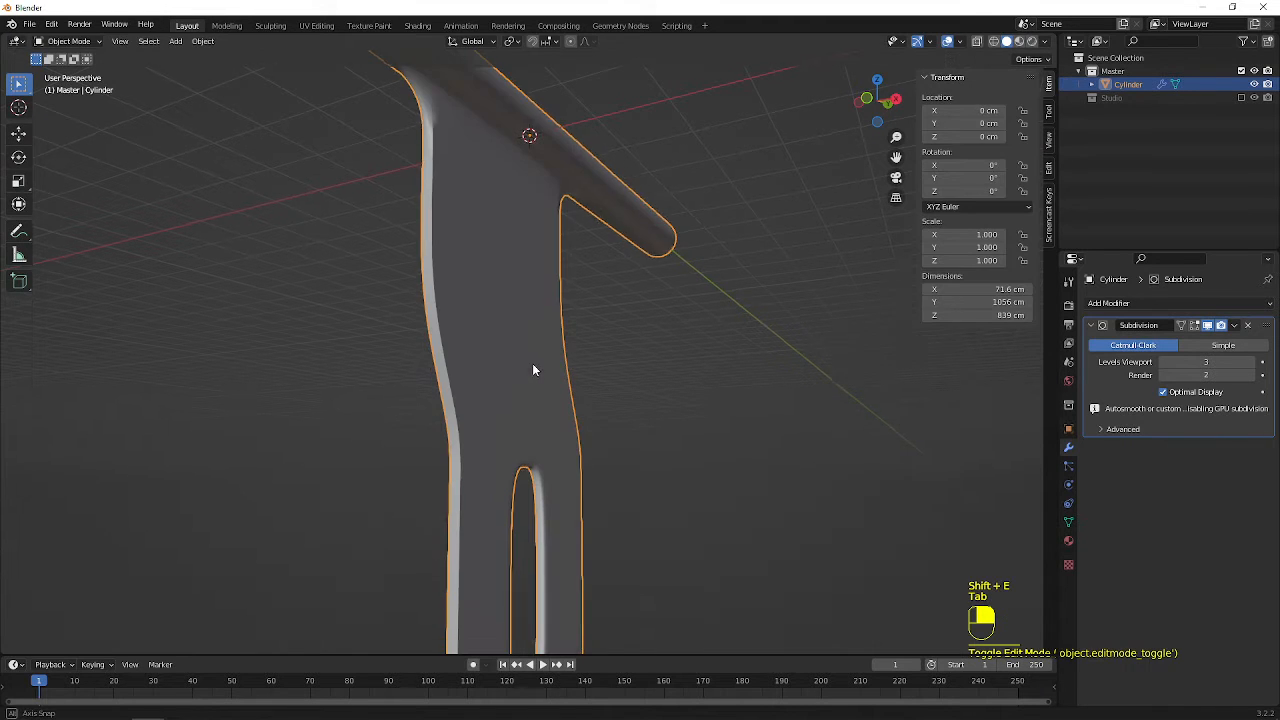
# In Edit Mode, add a loop cut around the cylinder just outside the panel's -Y side, with a slide factor of about 0.934
pyautogui.moveTo(532, 363); pyautogui.dragTo(300, 254, button='middle')
pyautogui.scroll(5, 549, 351)
pyautogui.press('Tab')
pyautogui.hotkey('ctrl', 'r')
pyautogui.click(175, 190)
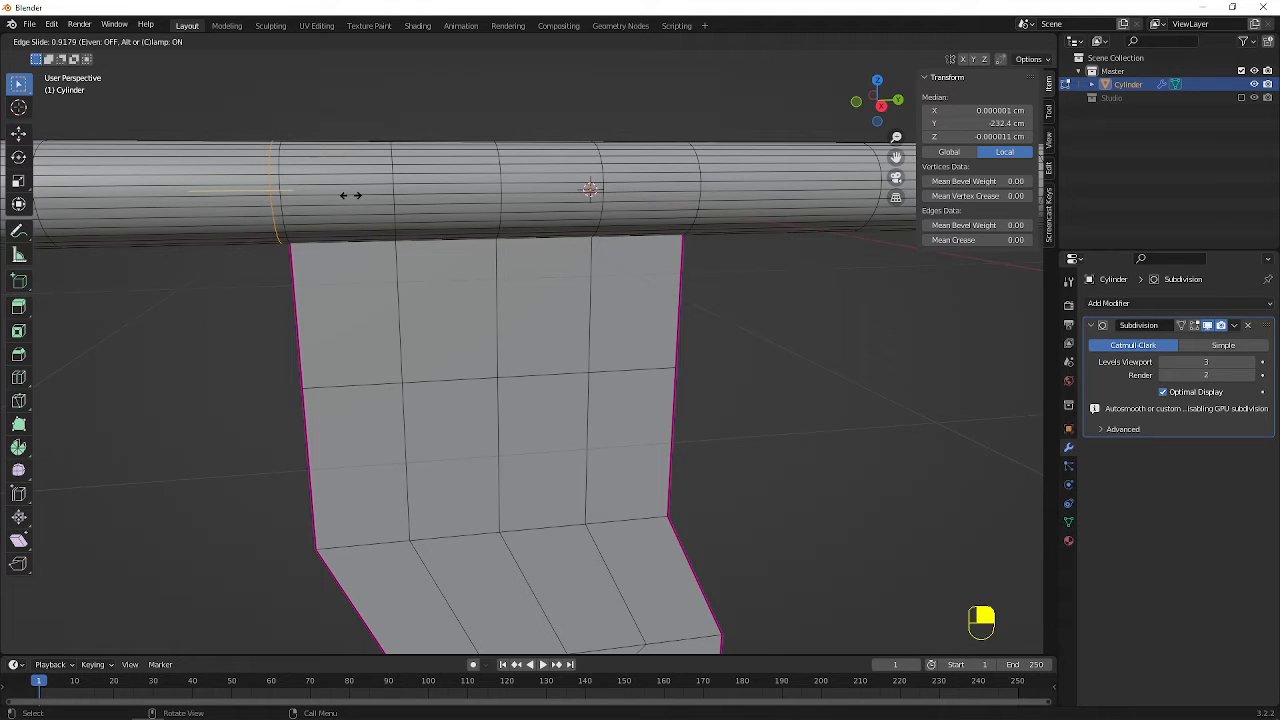
pyautogui.click(350, 195)
# Add a matching loop cut just outside the panel's +Y side with a factor of about -0.929, and inspect the shape in Object Mode
pyautogui.hotkey('ctrl', 'r')
pyautogui.click(758, 180)
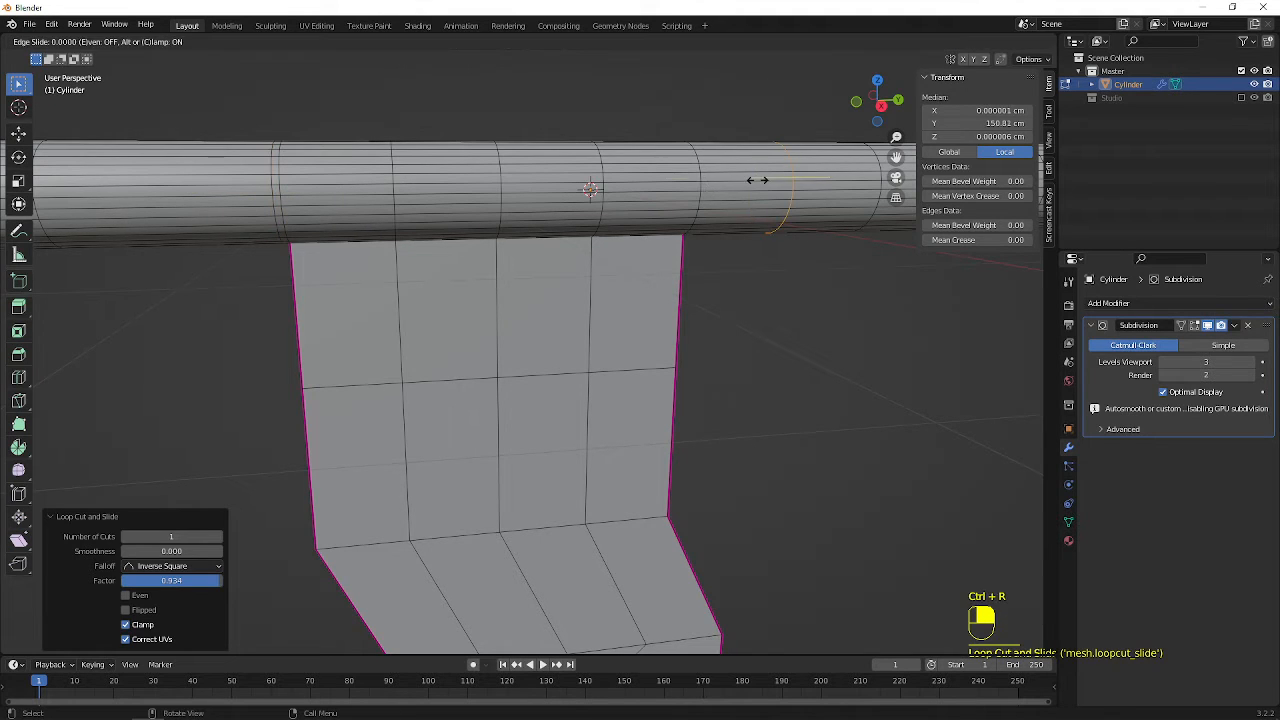
pyautogui.click(673, 194)
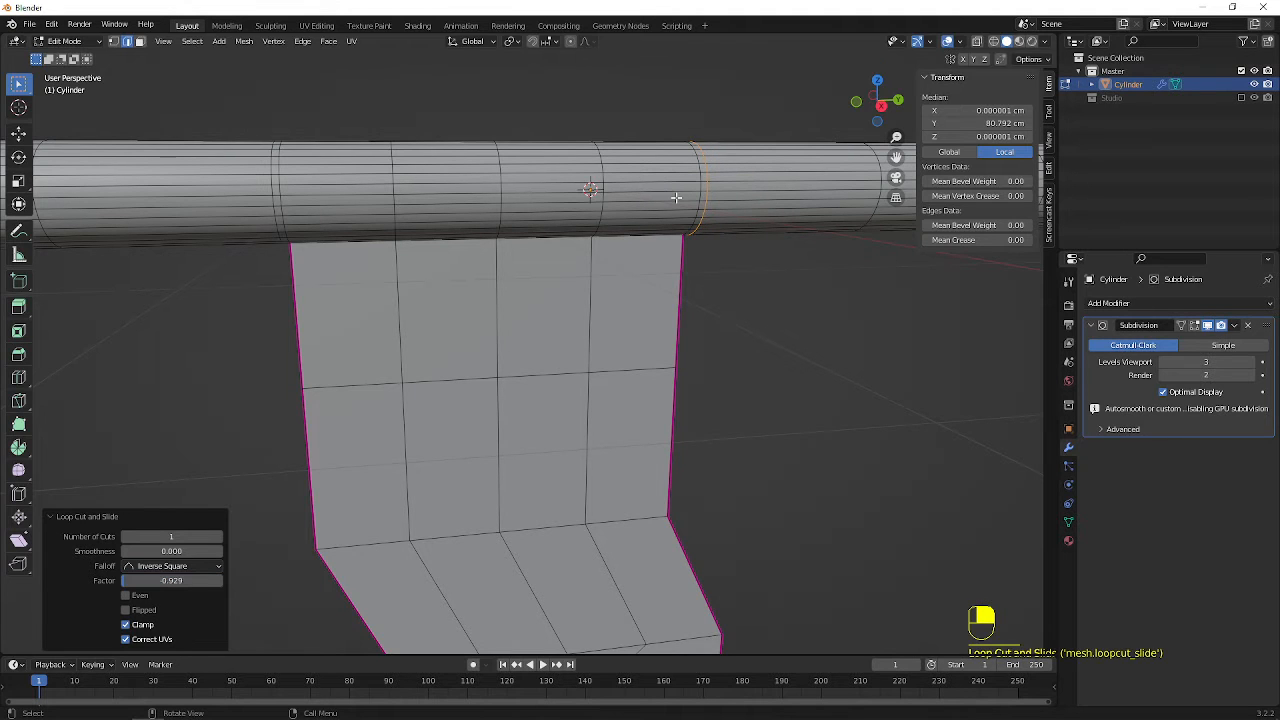
pyautogui.press('Tab')
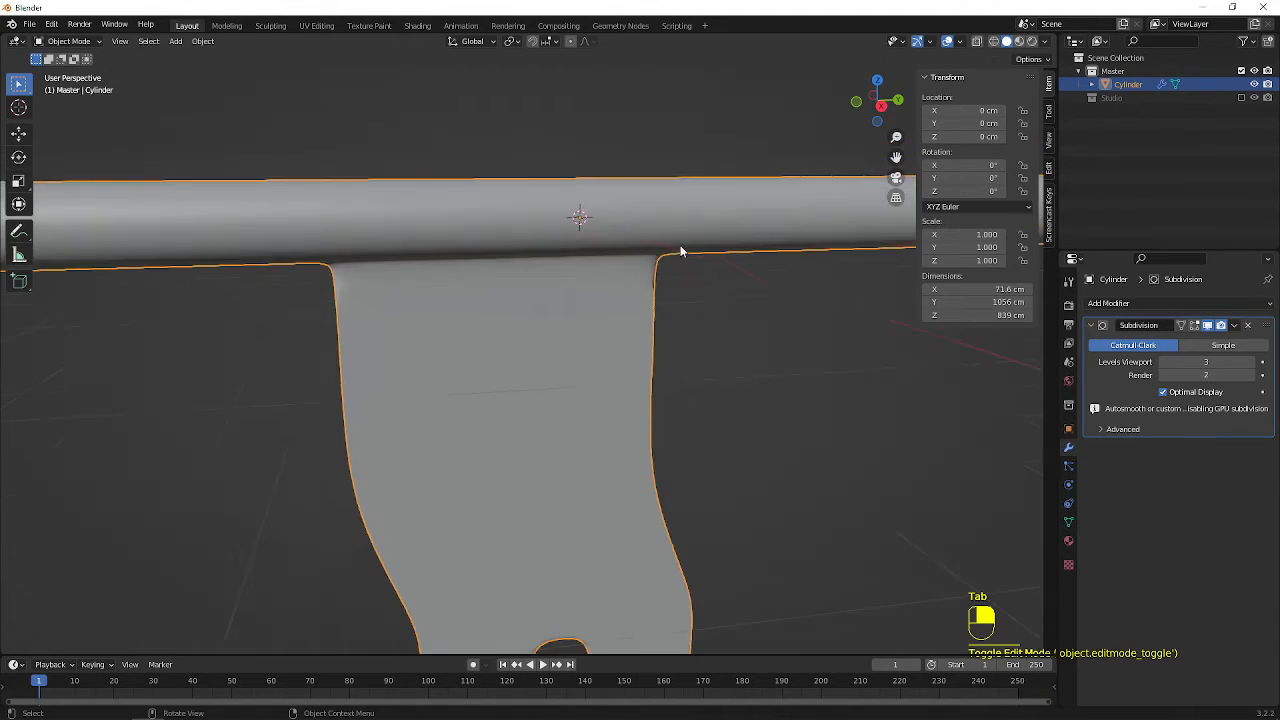
pyautogui.scroll(-8, 597, 214)
pyautogui.moveTo(605, 356); pyautogui.dragTo(592, 302, button='middle')
pyautogui.moveTo(432, 283); pyautogui.dragTo(567, 308, button='middle')
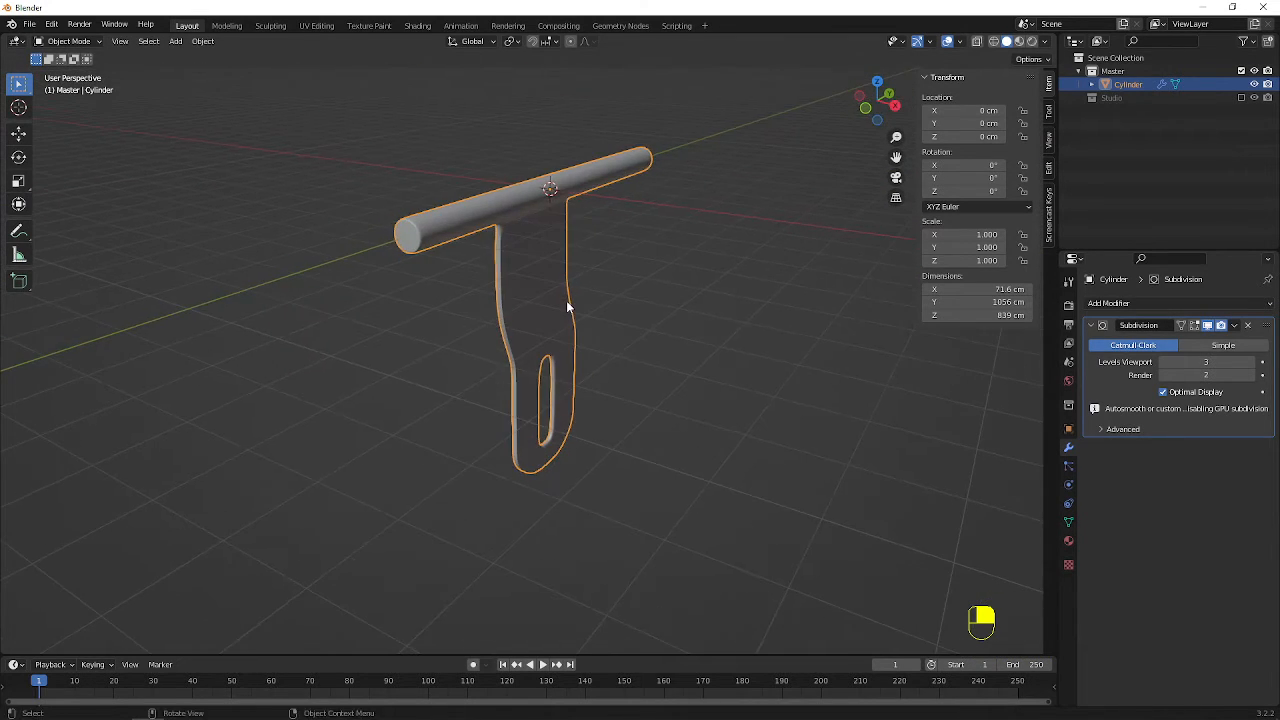
pyautogui.press('r')
pyautogui.press('y')
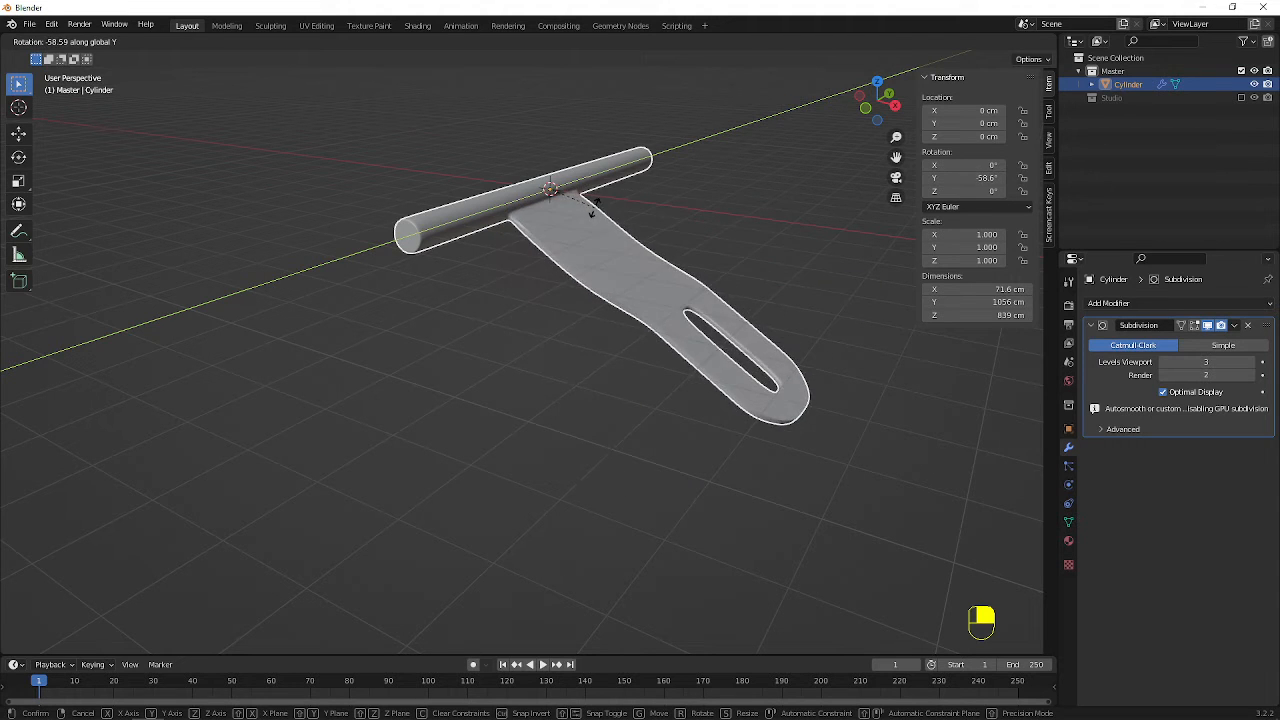
pyautogui.rightClick(743, 218)
pyautogui.moveTo(743, 218); pyautogui.dragTo(628, 203, button='middle')
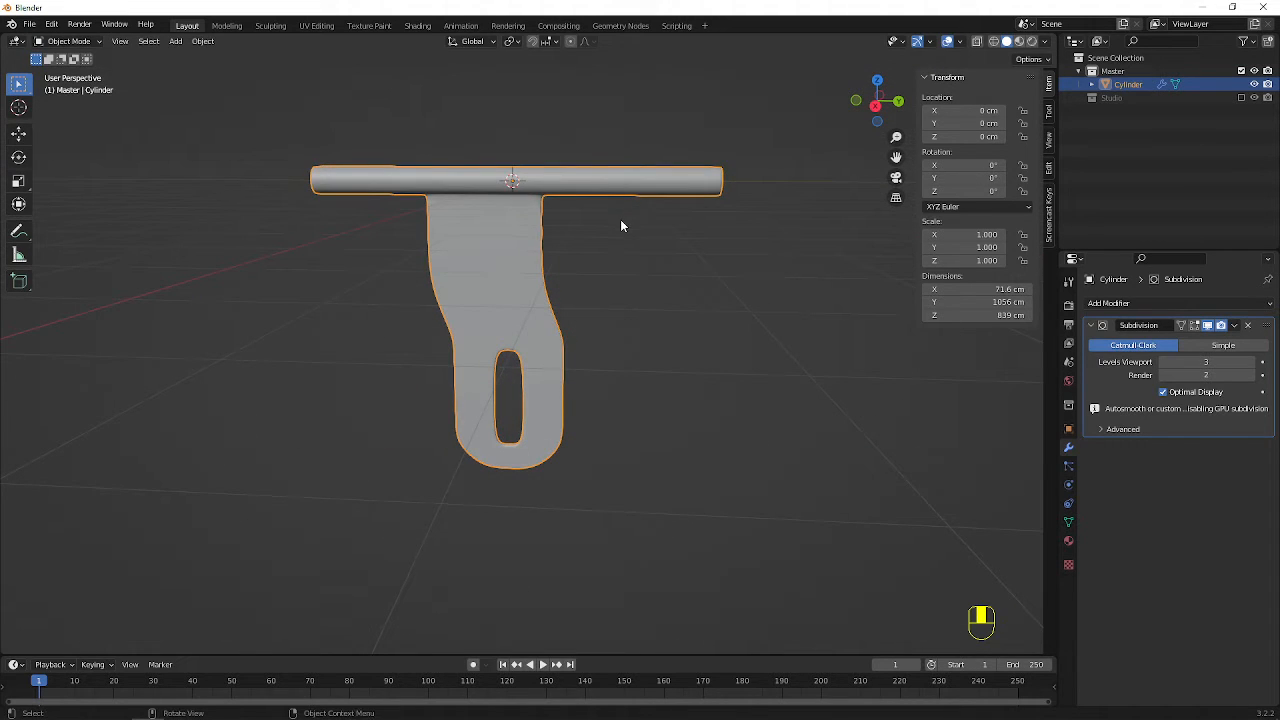
pyautogui.press('KP_7')
pyautogui.moveTo(620, 226); pyautogui.dragTo(556, 206, button='middle')
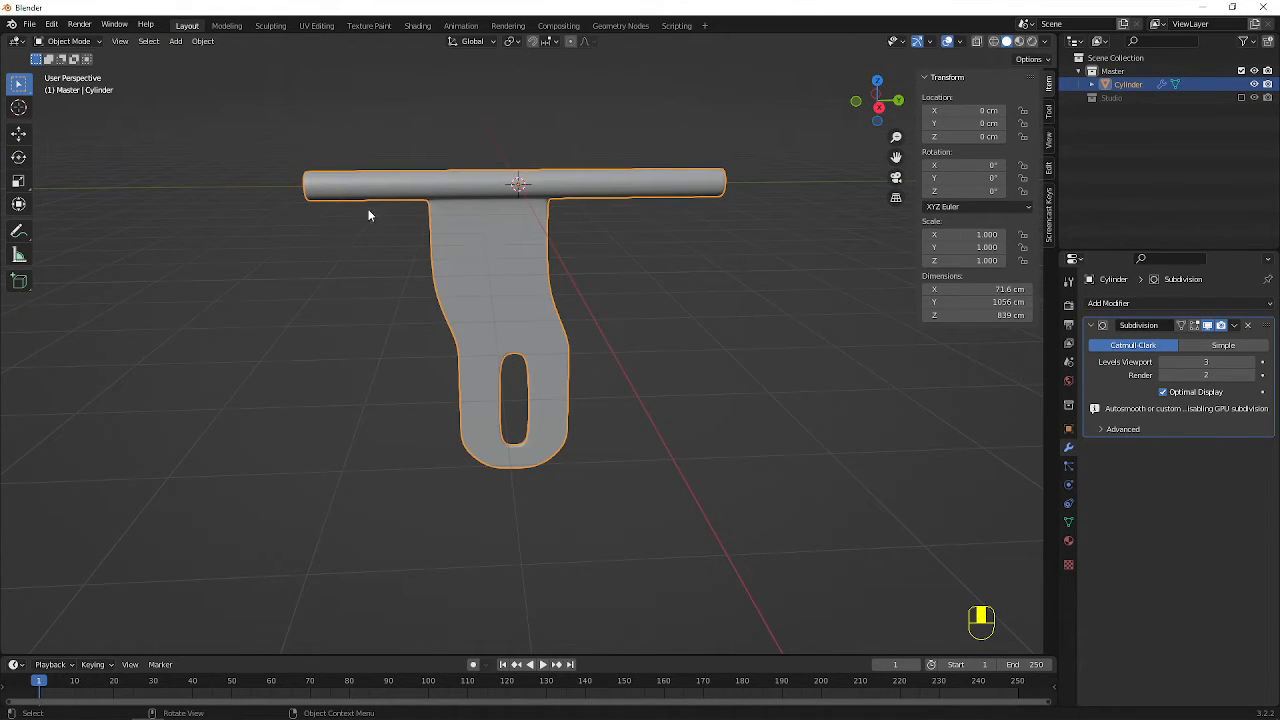
# In a wireframe top view, select the vertices of the cylinder's -Y end and move them outward about 202 cm along Y
pyautogui.press('KP_7')
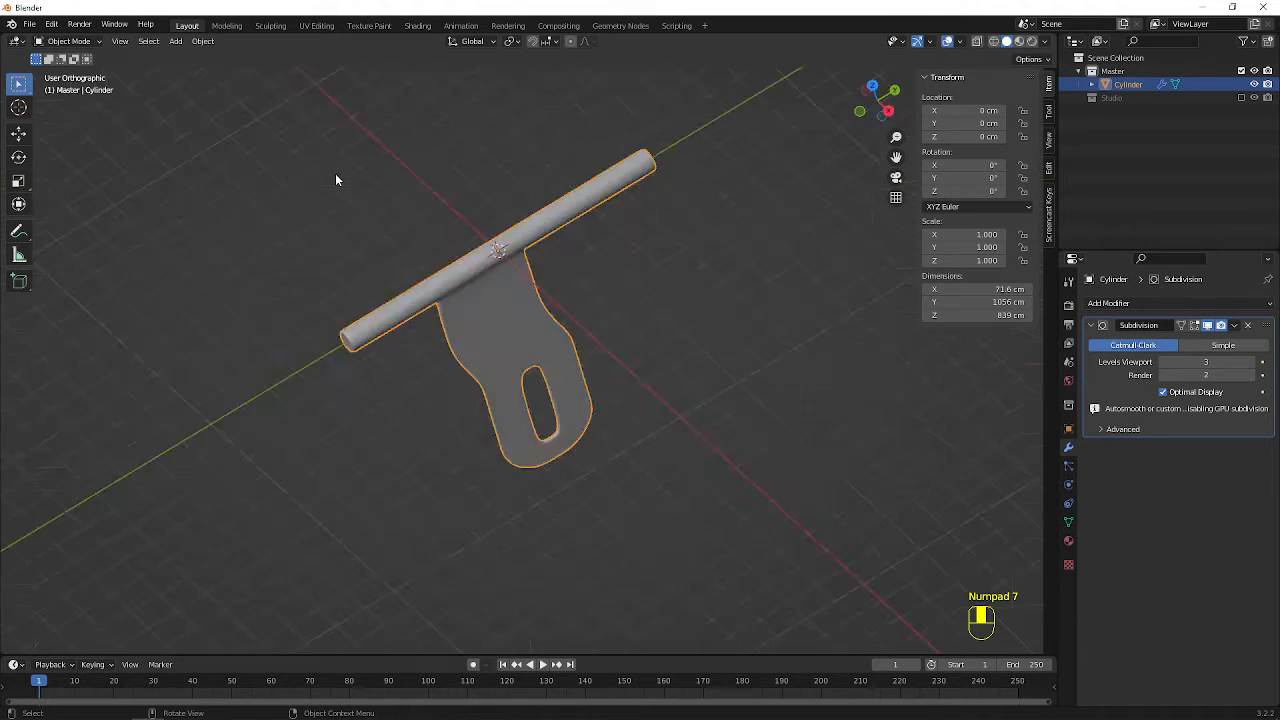
pyautogui.hotkey('shift', 'z')
pyautogui.keyDown('shift'); pyautogui.moveTo(528, 406); pyautogui.dragTo(460, 196, button='middle'); pyautogui.keyUp('shift')
pyautogui.scroll(3, 575, 379)
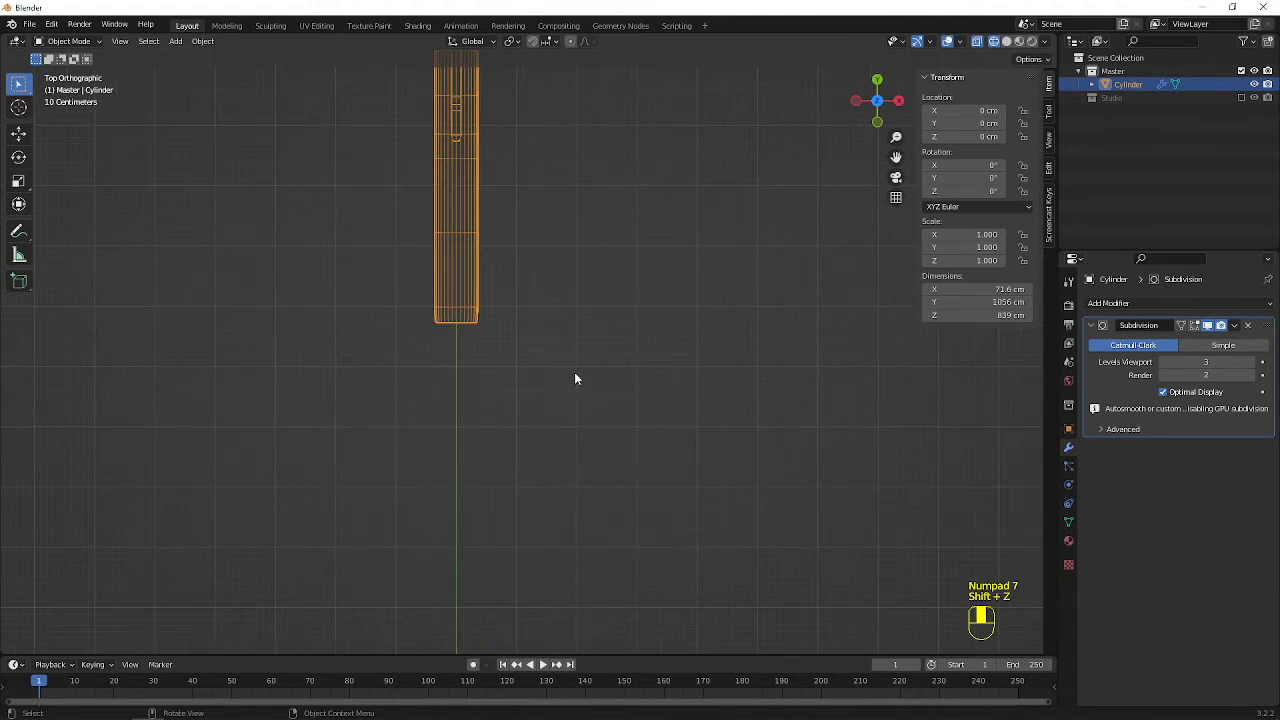
pyautogui.press('Tab')
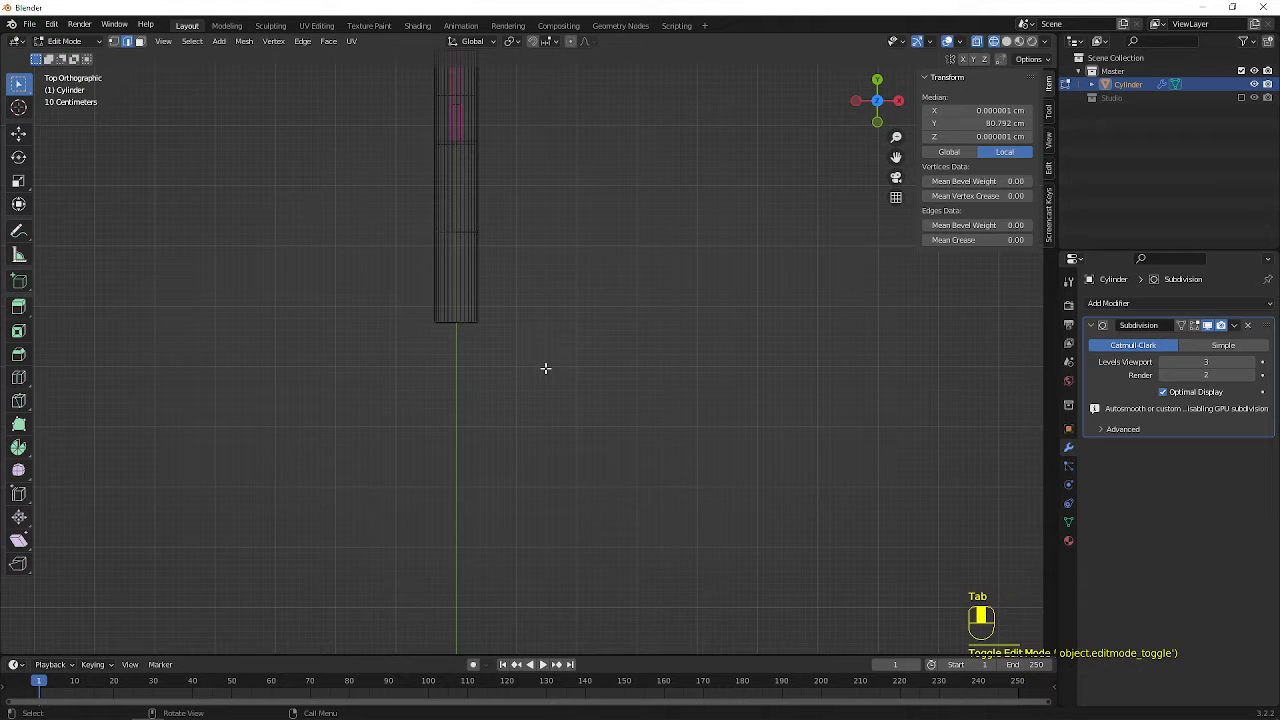
pyautogui.press('1')
pyautogui.moveTo(358, 281); pyautogui.dragTo(560, 372)
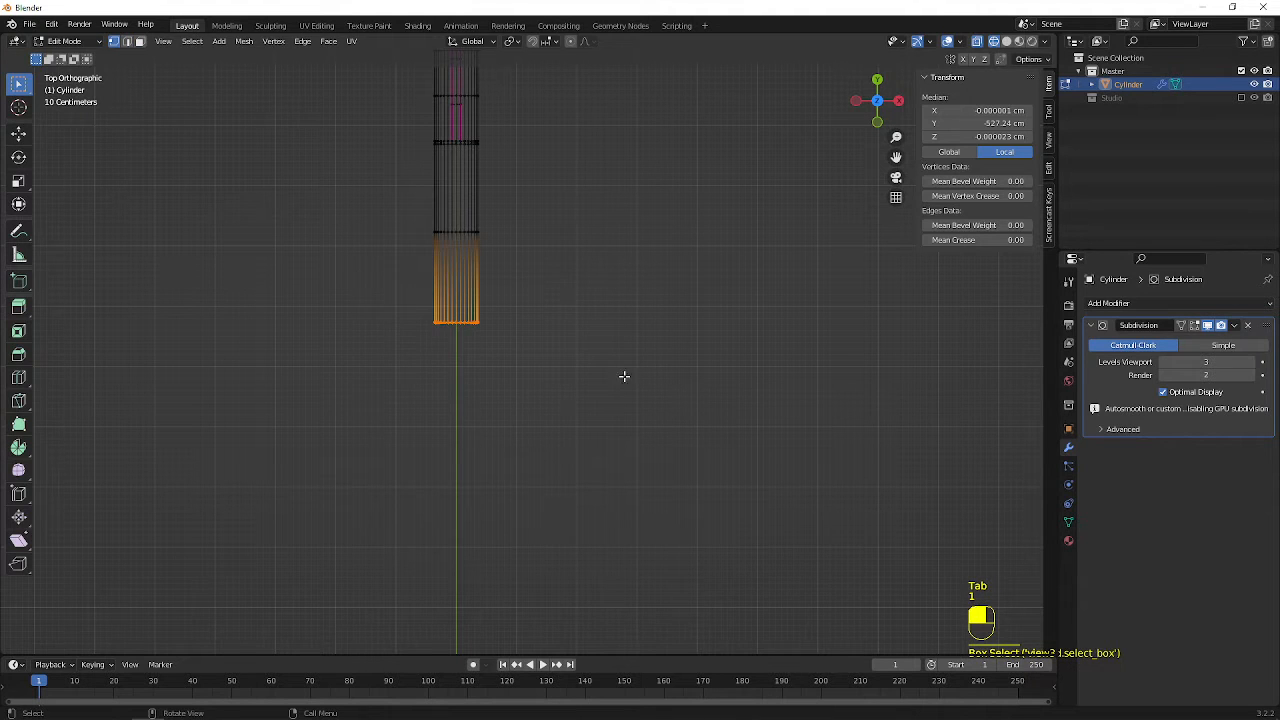
pyautogui.press('g')
pyautogui.press('y')
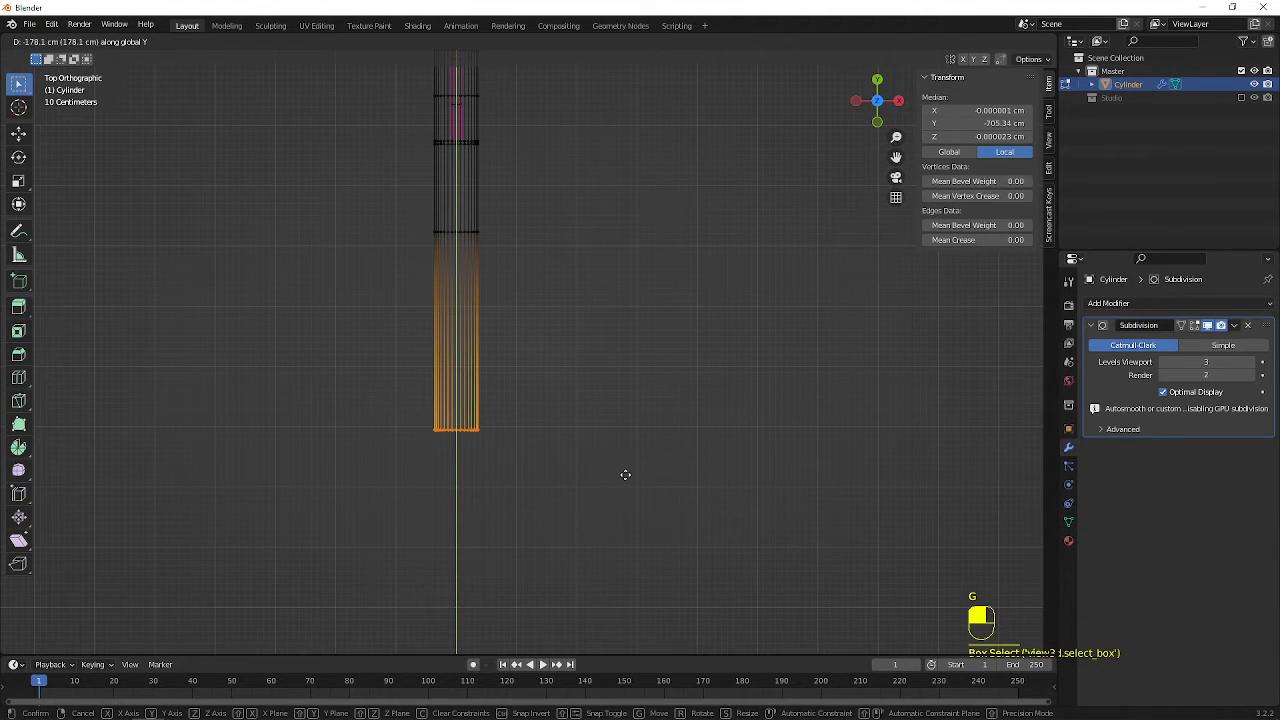
pyautogui.click(626, 488)
pyautogui.press('Tab')
# Restore solid shading and add two evenly spaced loop cuts to the cylinder's lengthened end section in Edit Mode
pyautogui.moveTo(618, 477); pyautogui.dragTo(417, 222, button='middle')
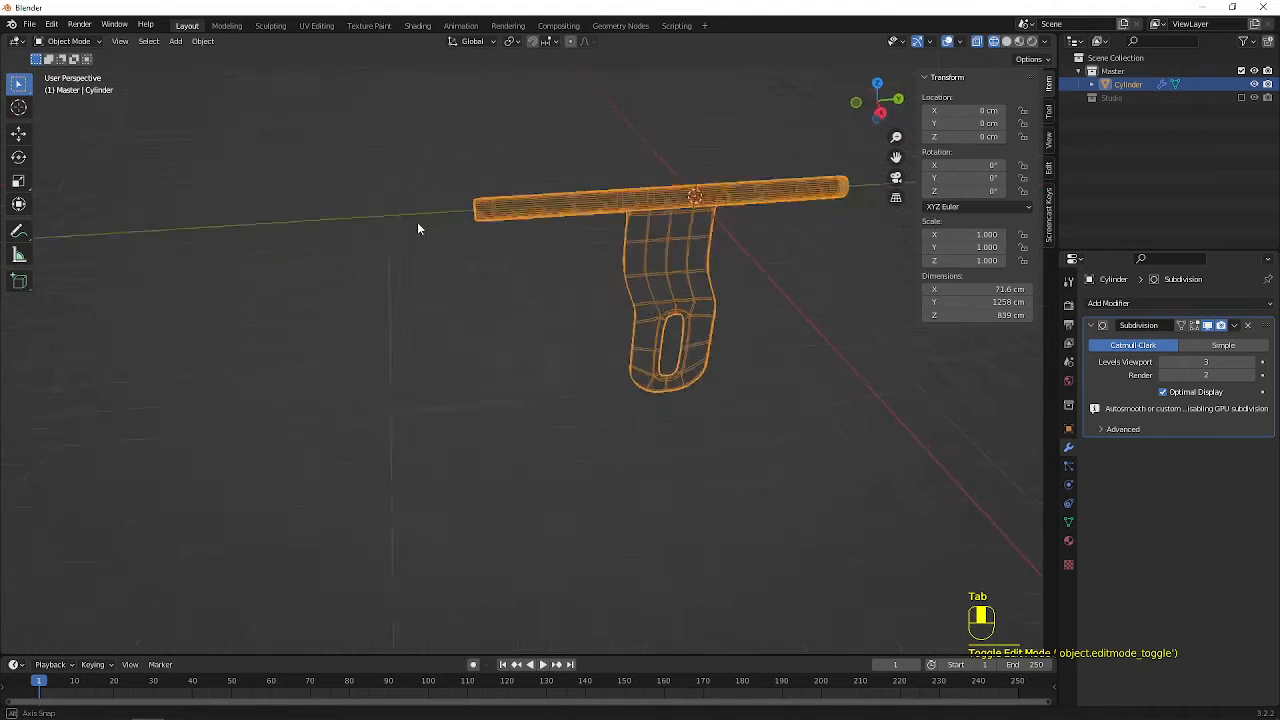
pyautogui.hotkey('shift', 'z')
pyautogui.moveTo(655, 273); pyautogui.dragTo(643, 320, button='middle')
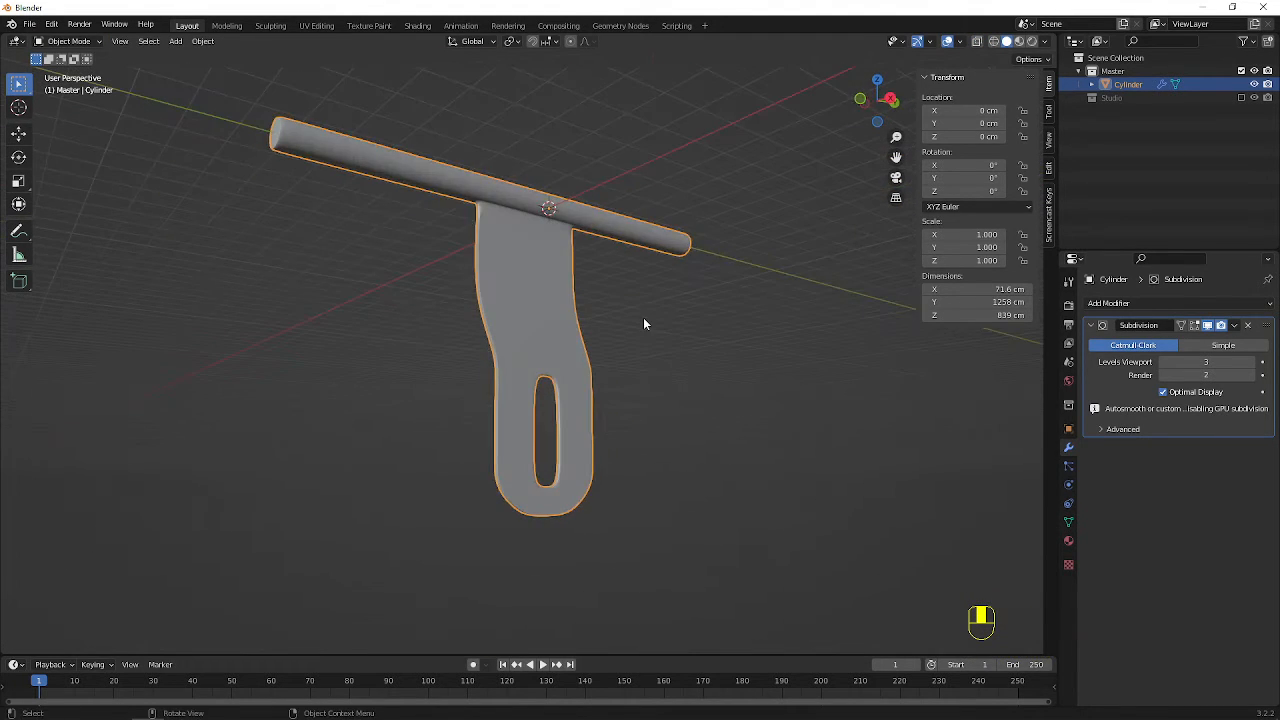
pyautogui.moveTo(340, 161); pyautogui.dragTo(449, 363, button='middle')
pyautogui.press('Tab')
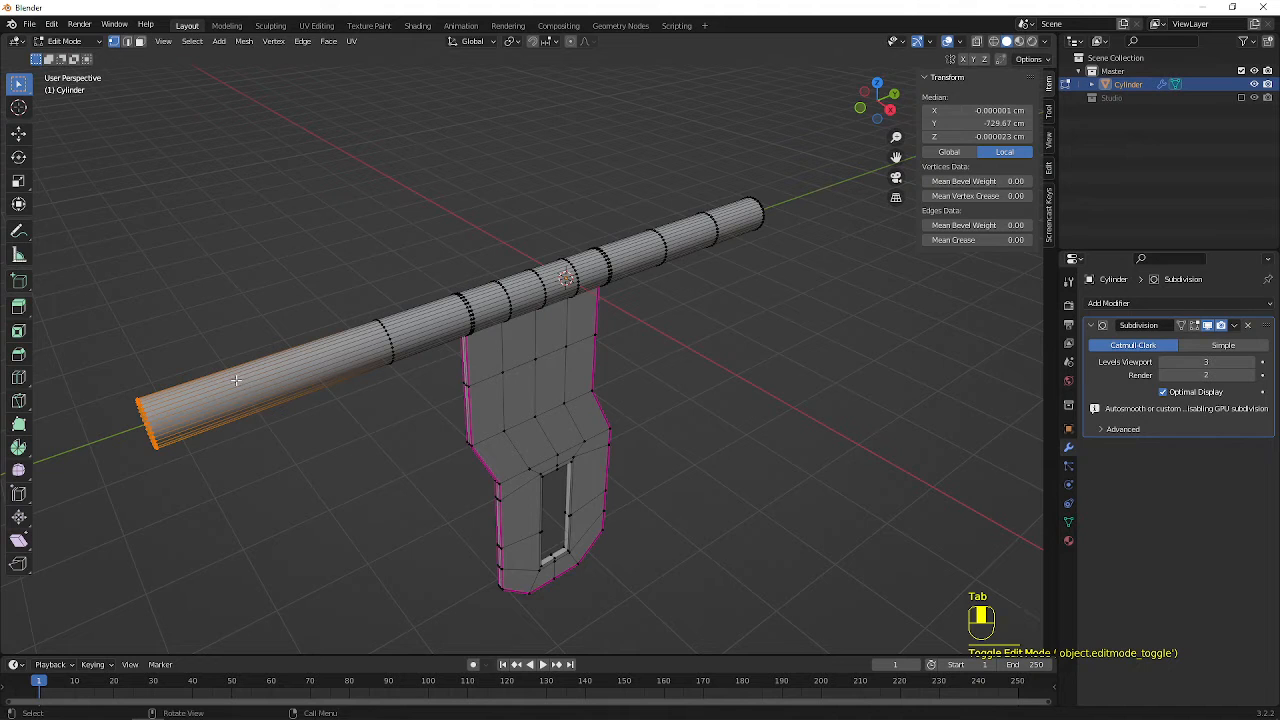
pyautogui.hotkey('ctrl', 'r')
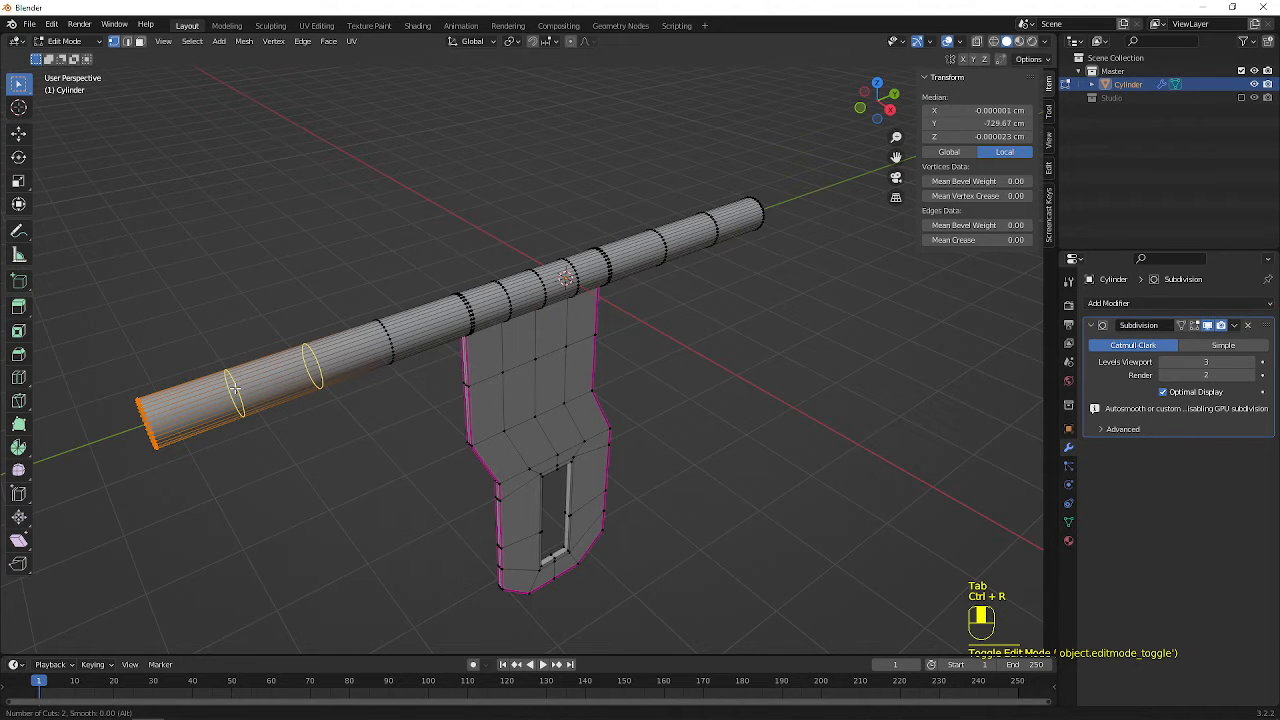
pyautogui.click(234, 387)
pyautogui.rightClick(234, 387)
pyautogui.press('KP_7')
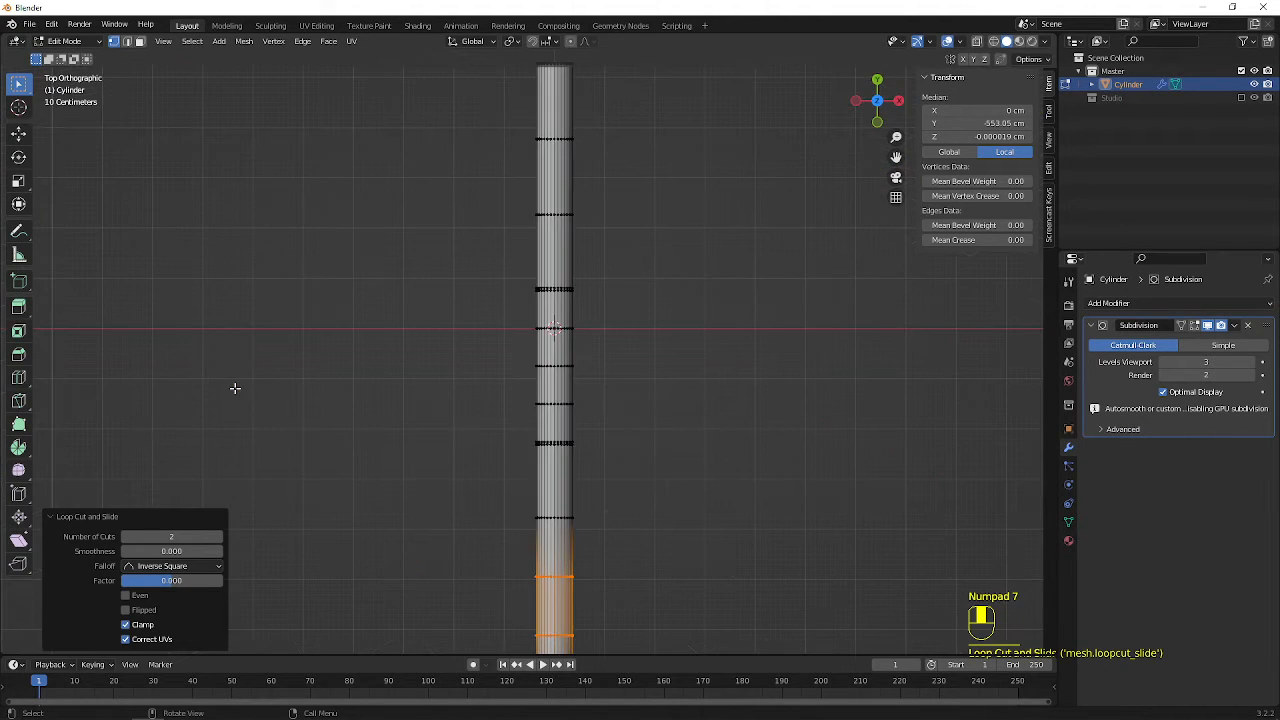
pyautogui.scroll(-2, 449, 334)
pyautogui.keyDown('shift'); pyautogui.moveTo(468, 182); pyautogui.dragTo(666, 270); pyautogui.keyUp('shift')
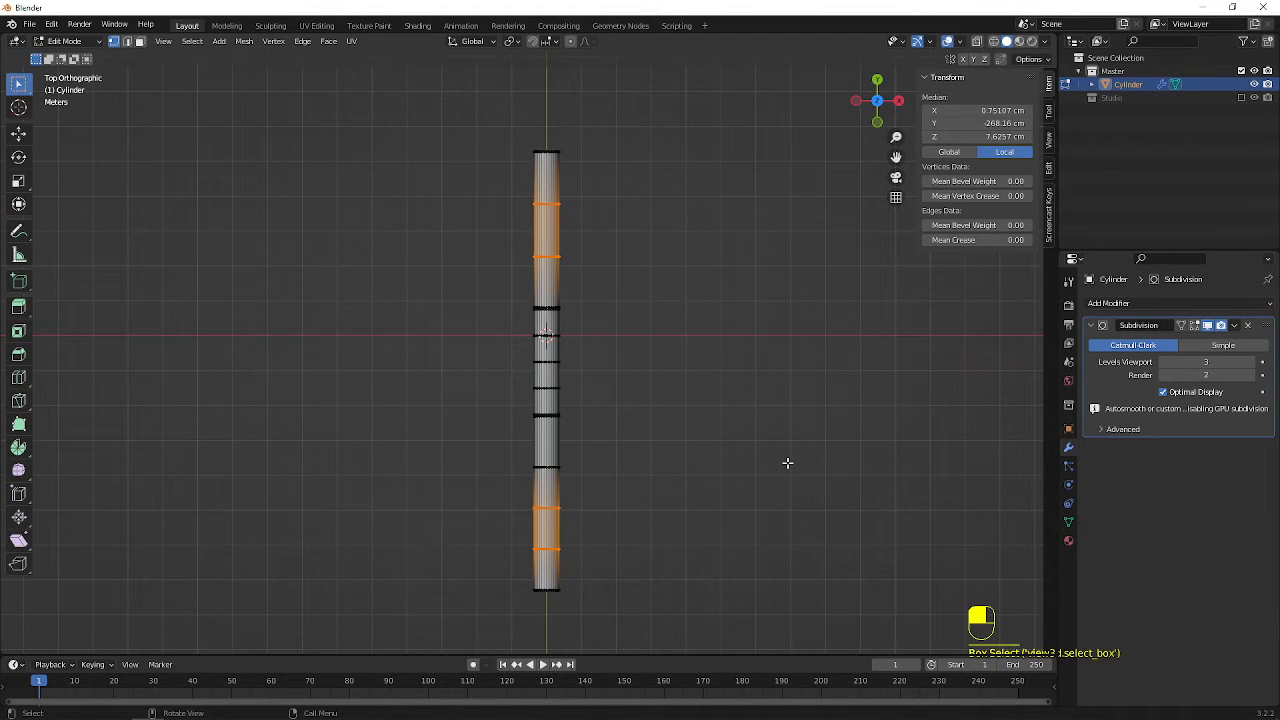
pyautogui.press('s')
pyautogui.press('y')
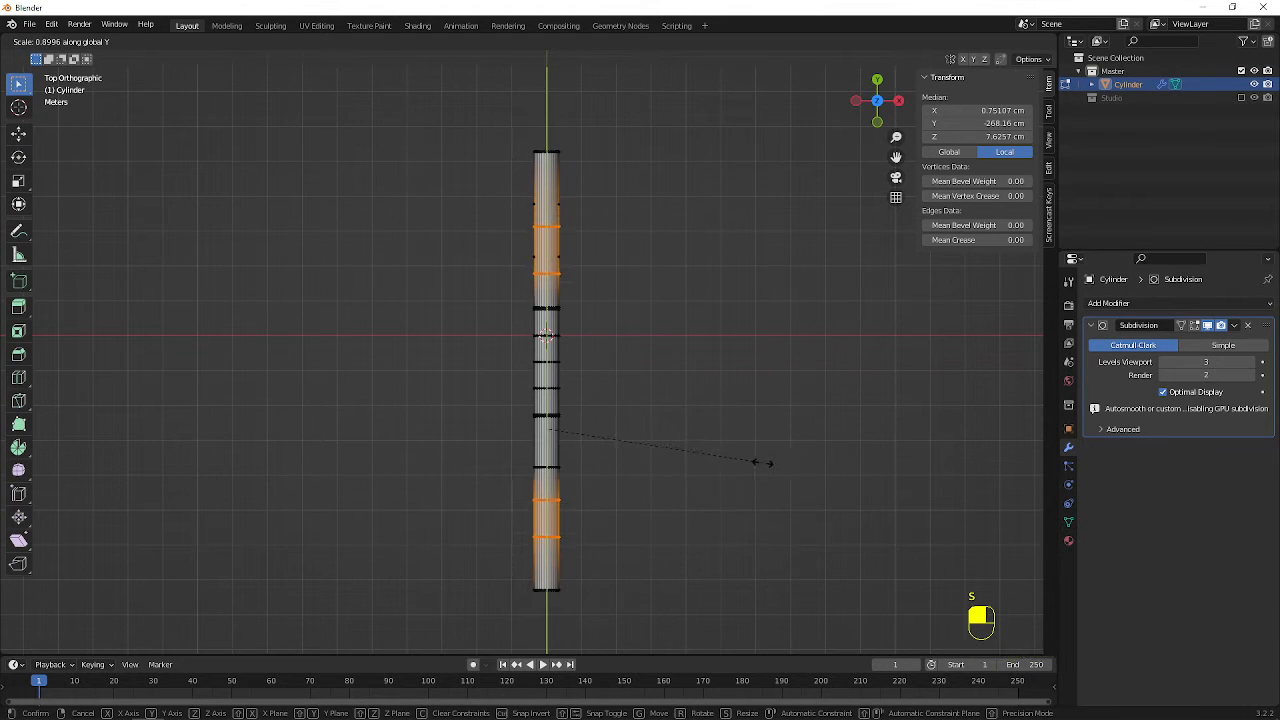
pyautogui.click(796, 465)
pyautogui.click(706, 484)
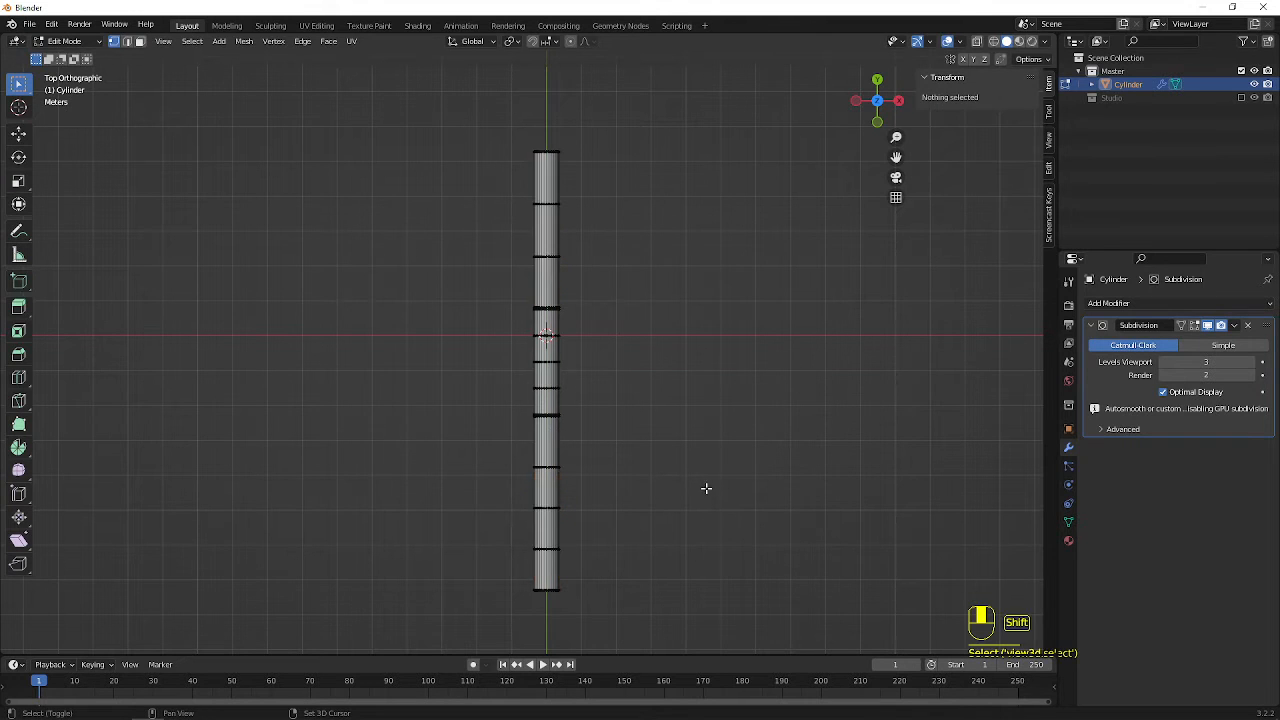
# In a wireframe top view, select the two loops in the cylinder's -Y end section and scale them by 0.5 along Y
pyautogui.hotkey('shift', 'z')
pyautogui.moveTo(449, 491); pyautogui.dragTo(647, 555)
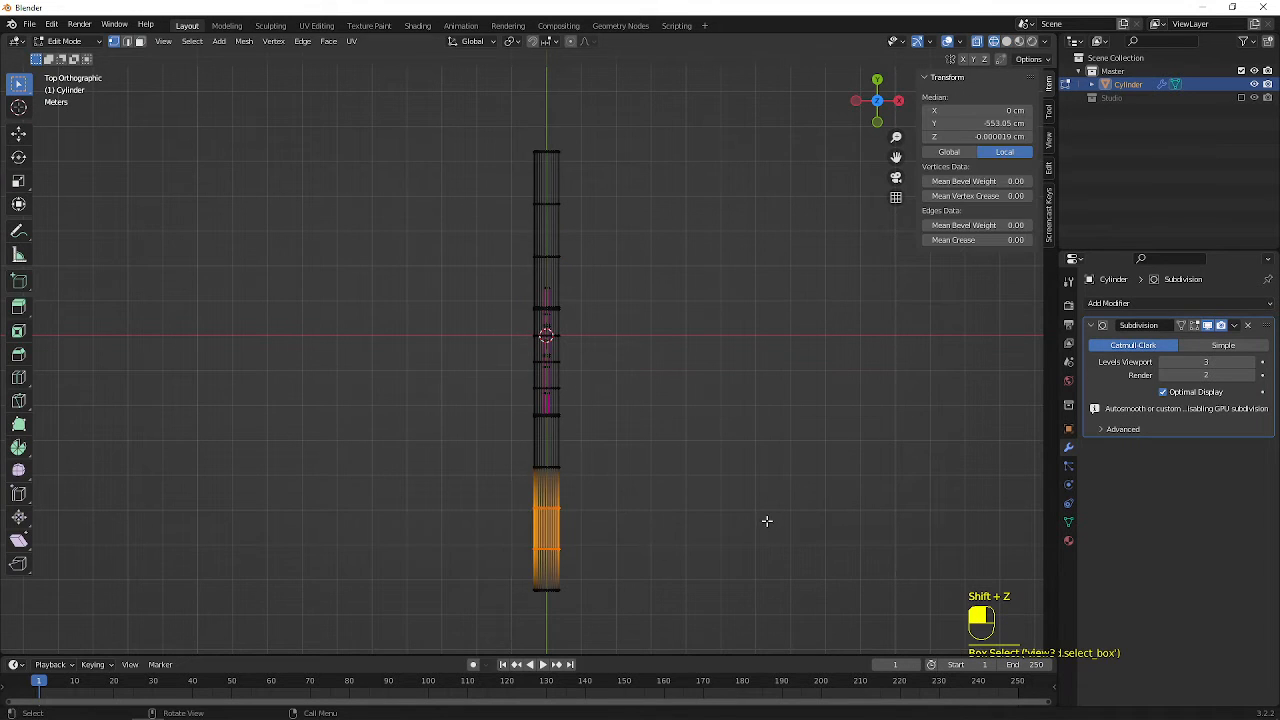
pyautogui.press('s')
pyautogui.press('y')
pyautogui.write('0')
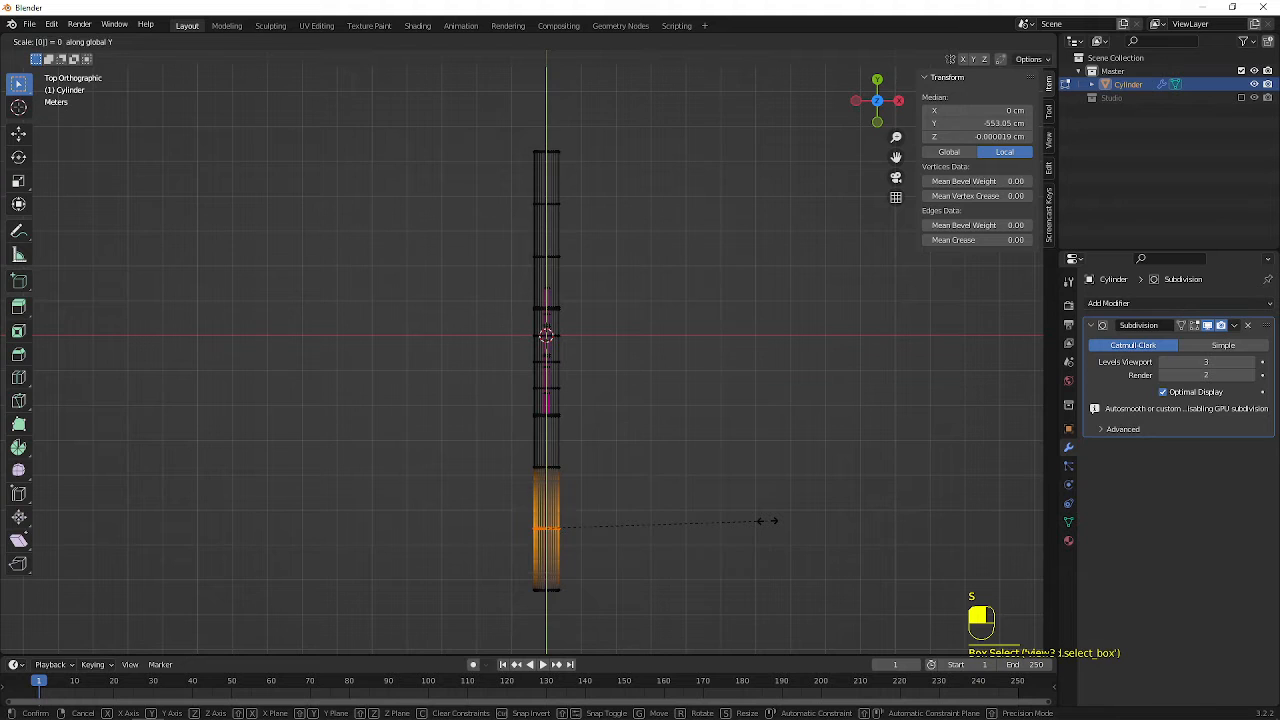
pyautogui.write('.5')
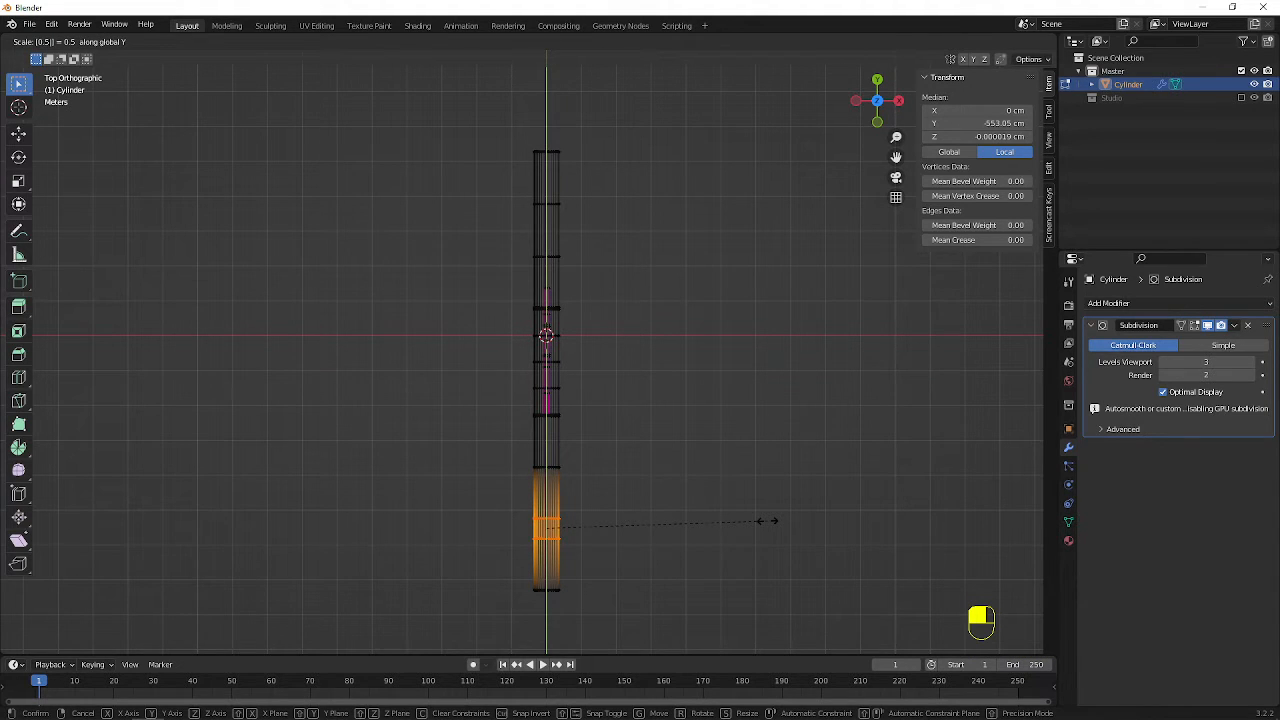
pyautogui.press('Return')
# Select the two loops in the cylinder's +Y end section and scale them by 0.5 along Y
pyautogui.moveTo(429, 162); pyautogui.dragTo(634, 263)
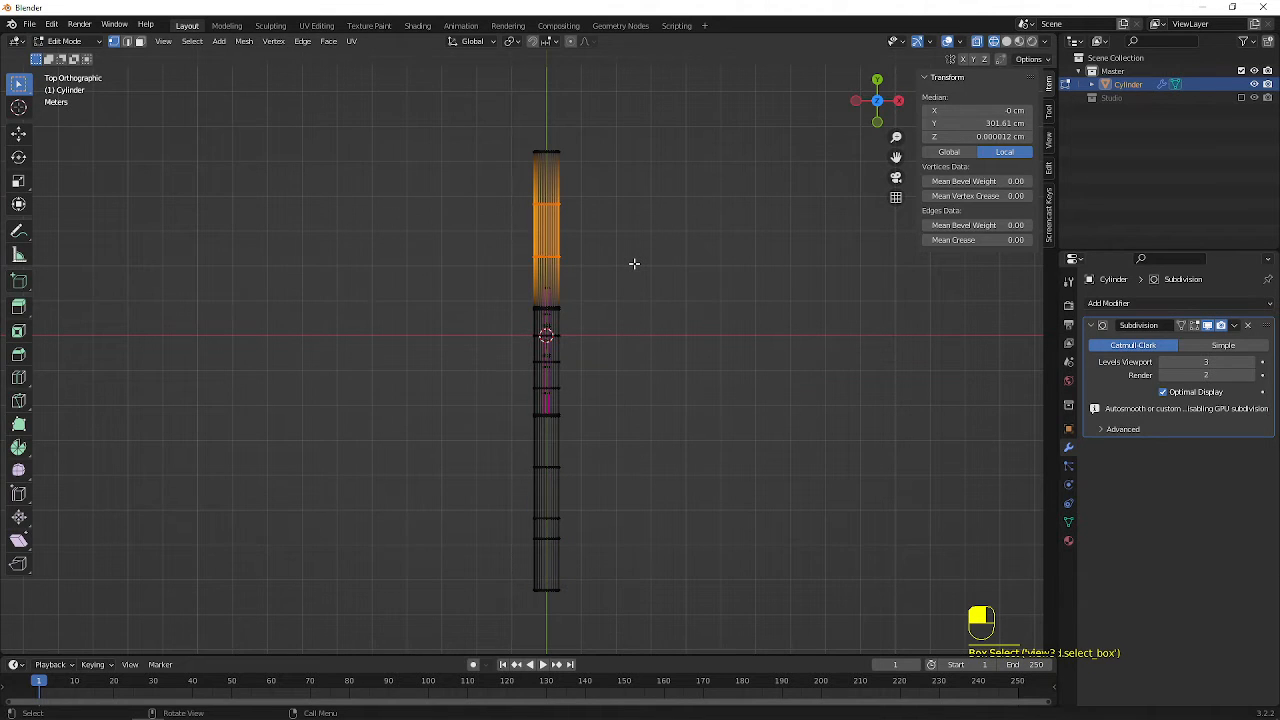
pyautogui.write('s')
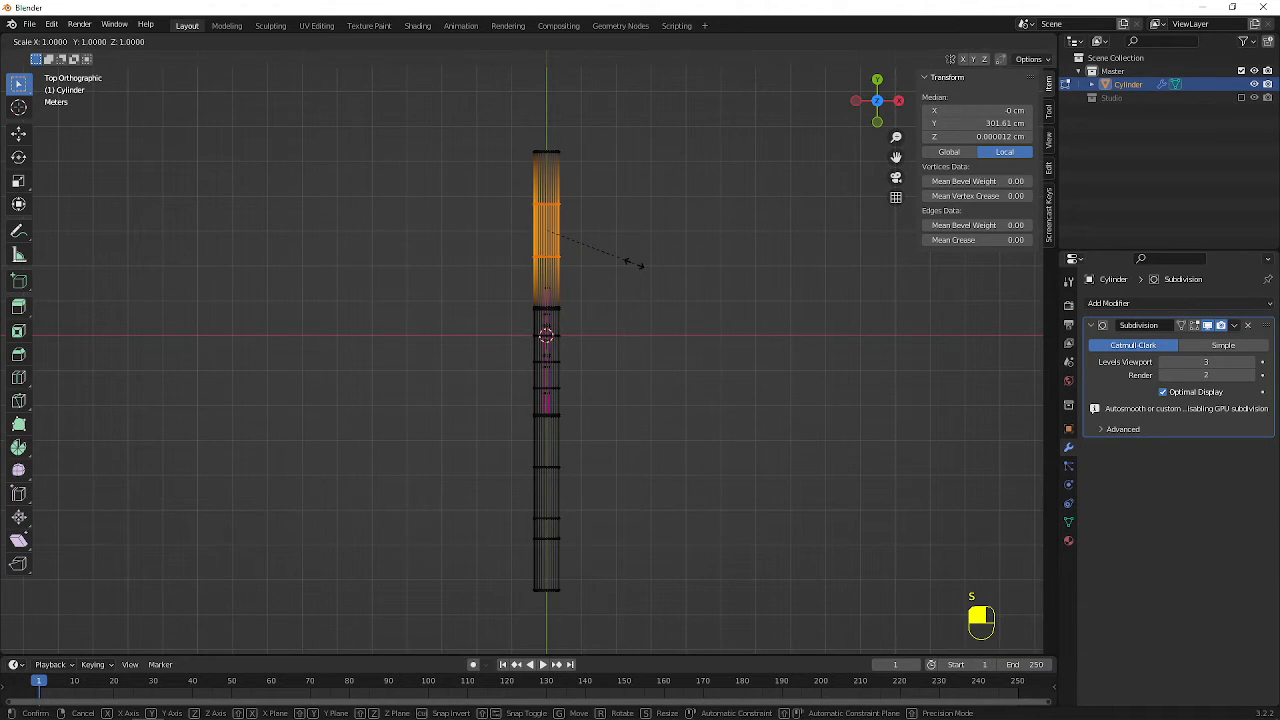
pyautogui.write('y0')
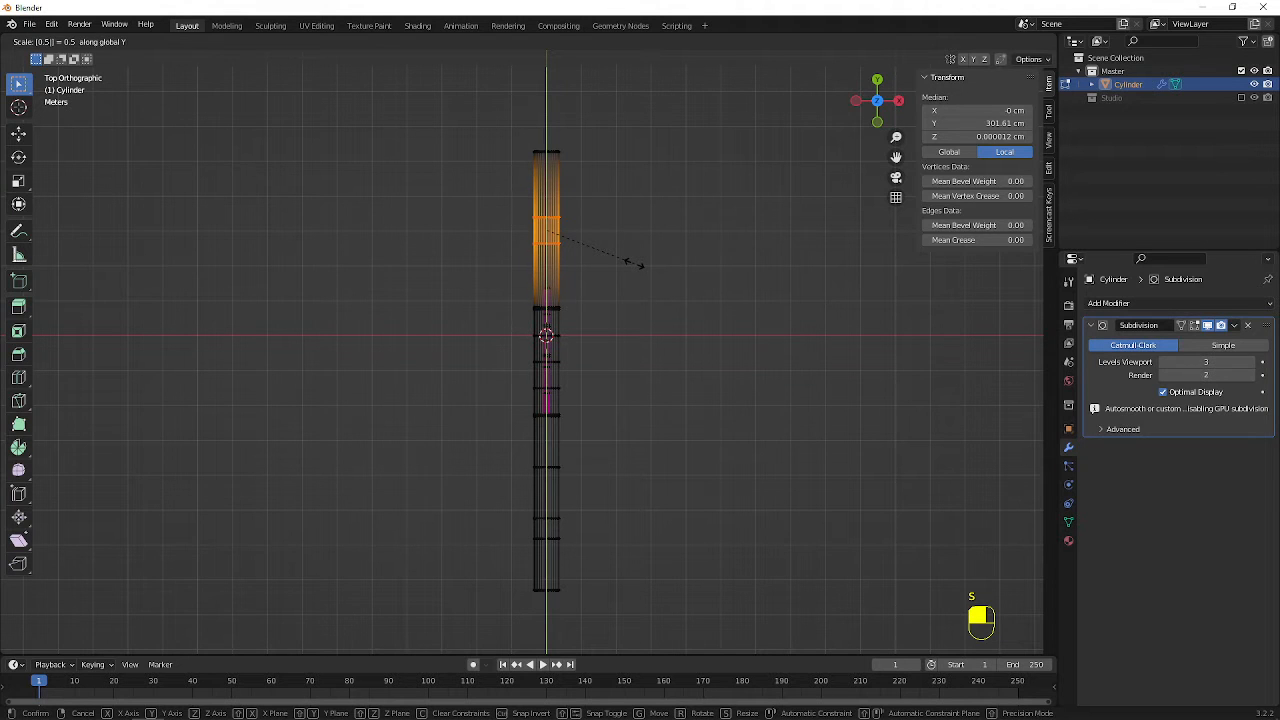
pyautogui.click(634, 263)
# Examine the spacing of the loop pairs on both cylinder ends from perspective, right and top views
pyautogui.moveTo(640, 269); pyautogui.dragTo(394, 289, button='middle')
pyautogui.keyDown('shift'); pyautogui.moveTo(343, 237); pyautogui.dragTo(506, 271, button='middle'); pyautogui.keyUp('shift')
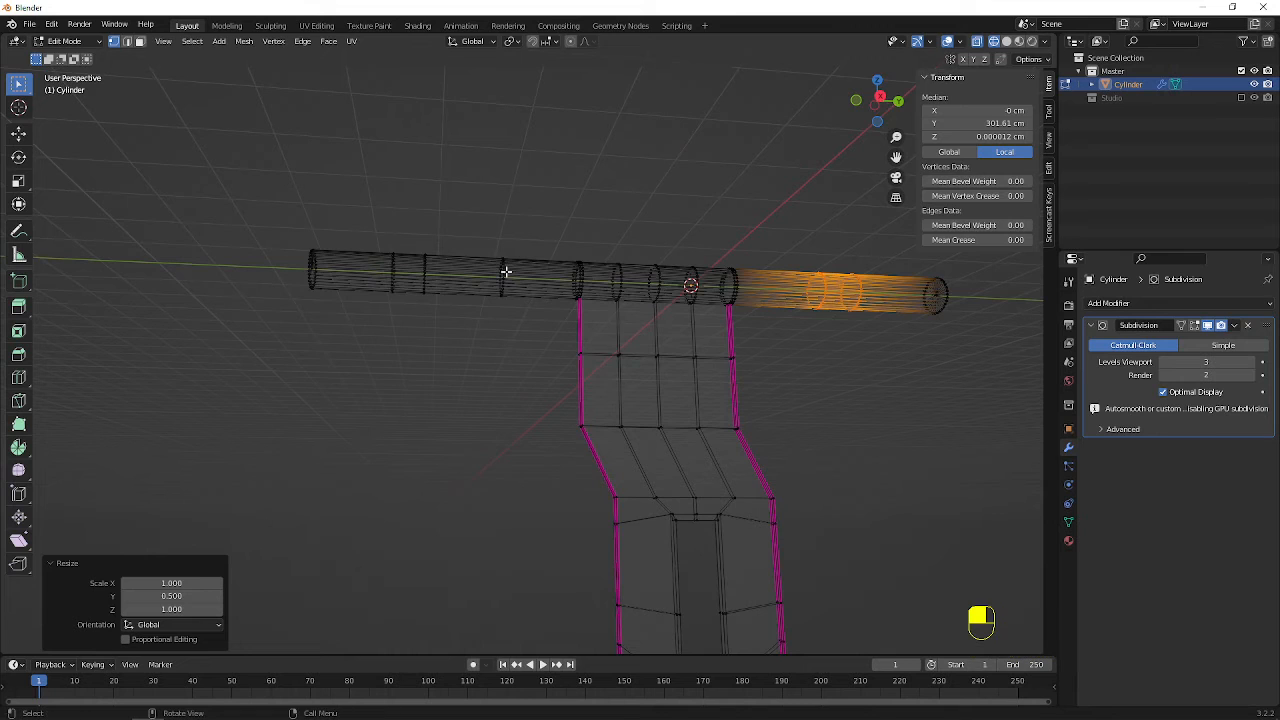
pyautogui.press('KP_1')
pyautogui.press('KP_3')
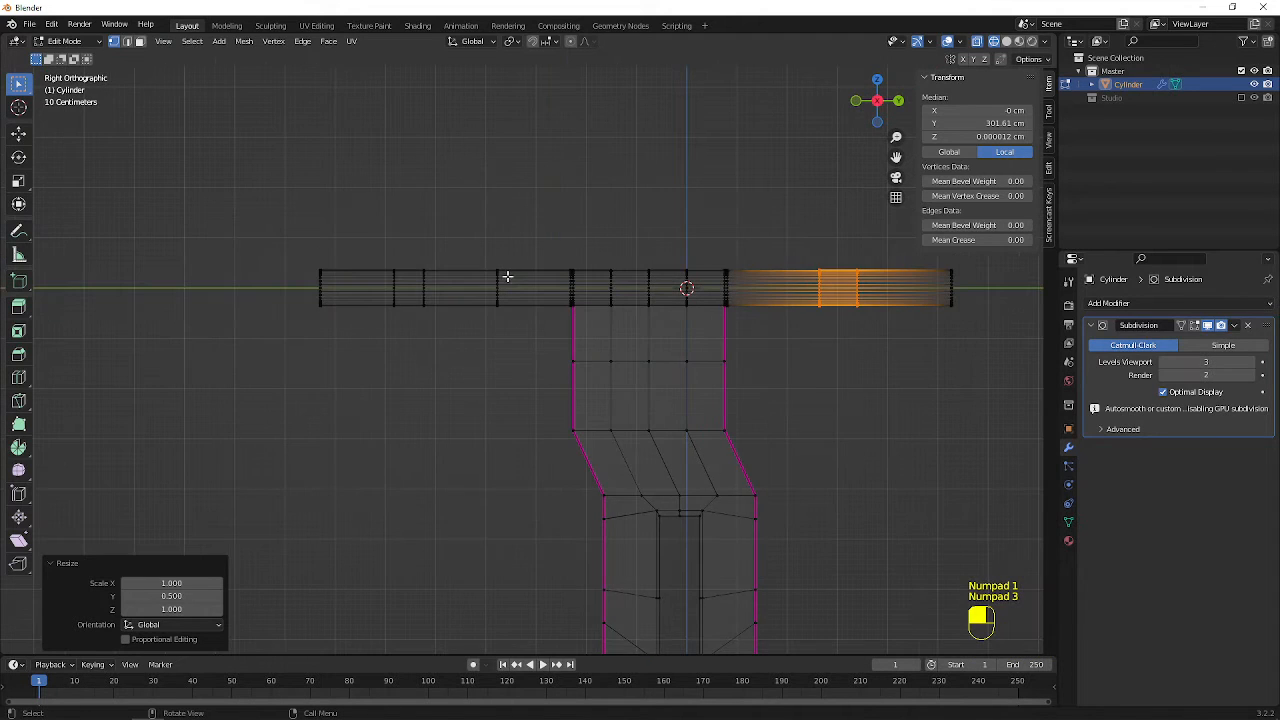
pyautogui.scroll(1, 392, 341)
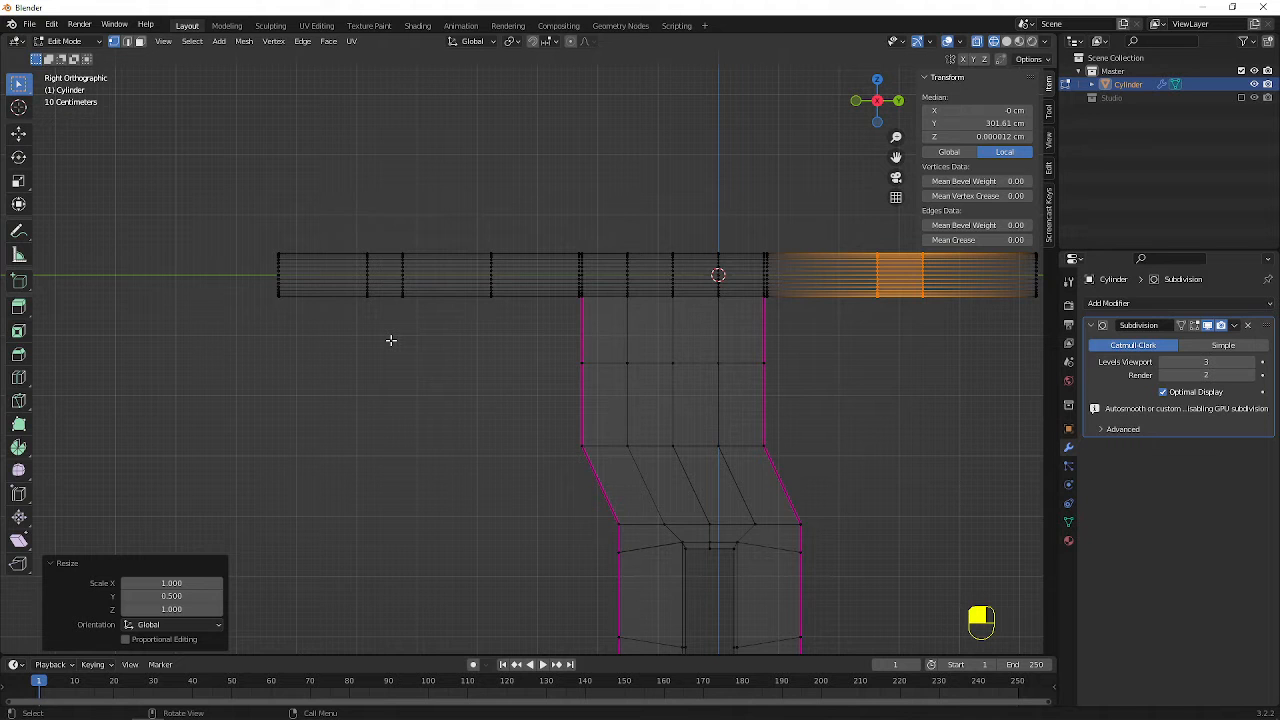
pyautogui.press('KP_7')
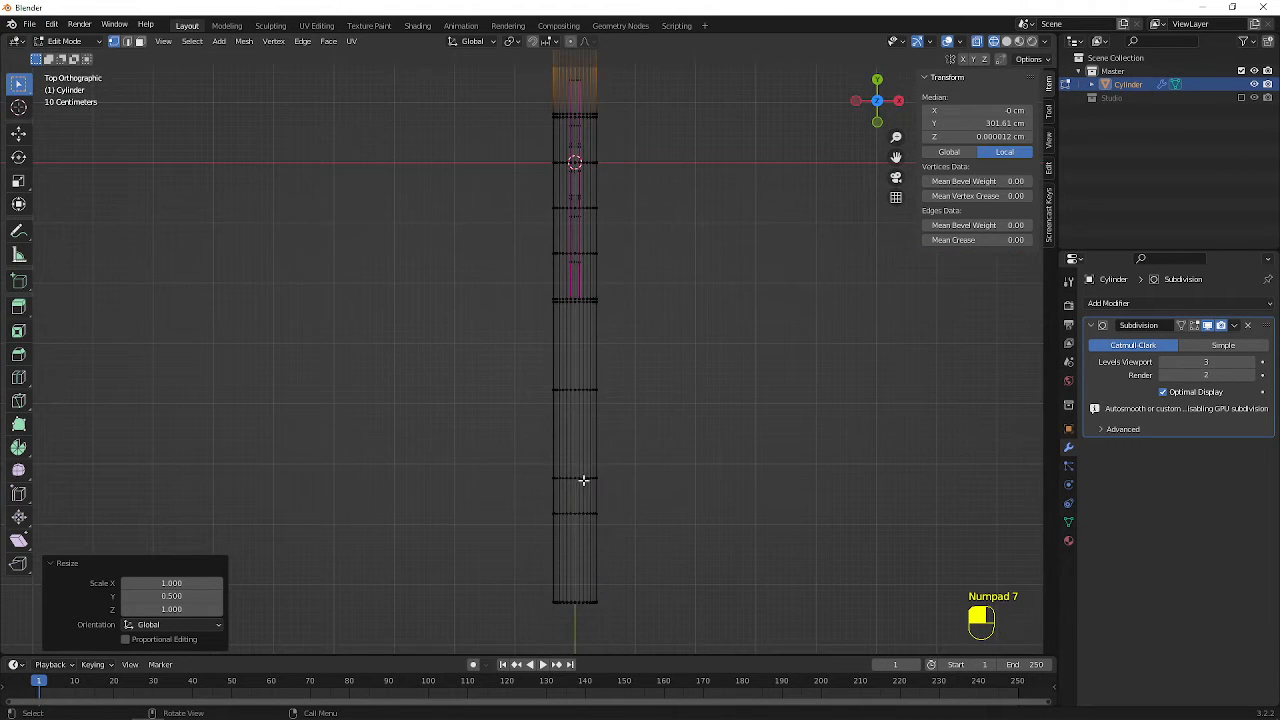
pyautogui.scroll(3, 584, 480)
pyautogui.scroll(-5, 631, 491)
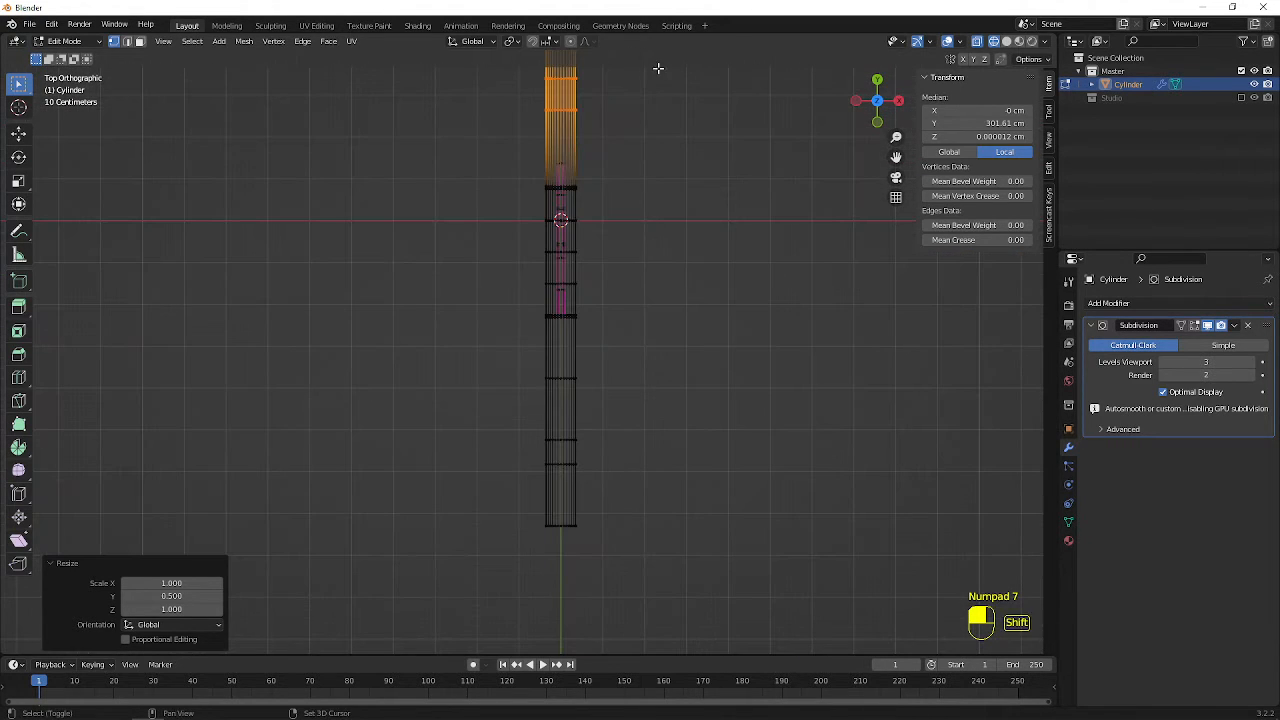
# Select the vertices of the +Y loop pair in the top view, leaving out the outermost columns on the -X side
pyautogui.keyDown('shift'); pyautogui.moveTo(658, 75); pyautogui.dragTo(509, 421, button='middle'); pyautogui.keyUp('shift')
pyautogui.scroll(6, 606, 311)
pyautogui.scroll(1, 509, 421)
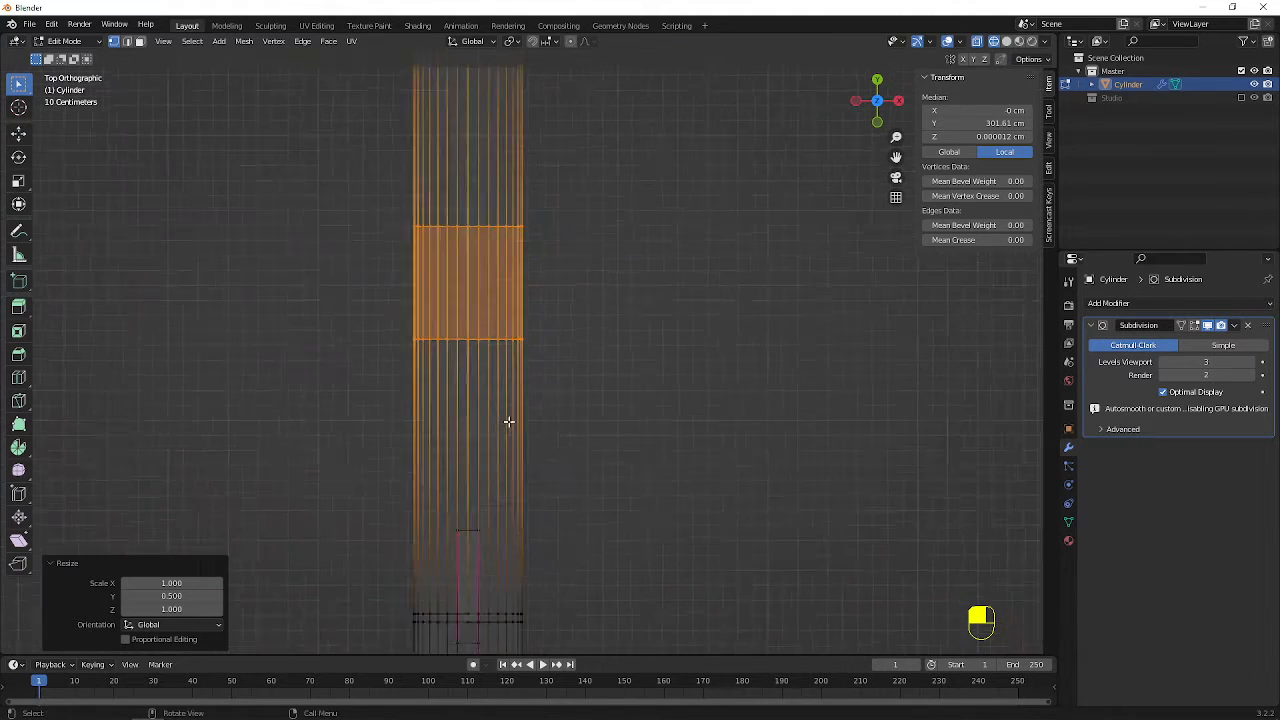
pyautogui.scroll(3, 589, 249)
pyautogui.keyDown('shift'); pyautogui.moveTo(589, 249); pyautogui.dragTo(783, 300, button='middle'); pyautogui.keyUp('shift')
pyautogui.click(513, 232)
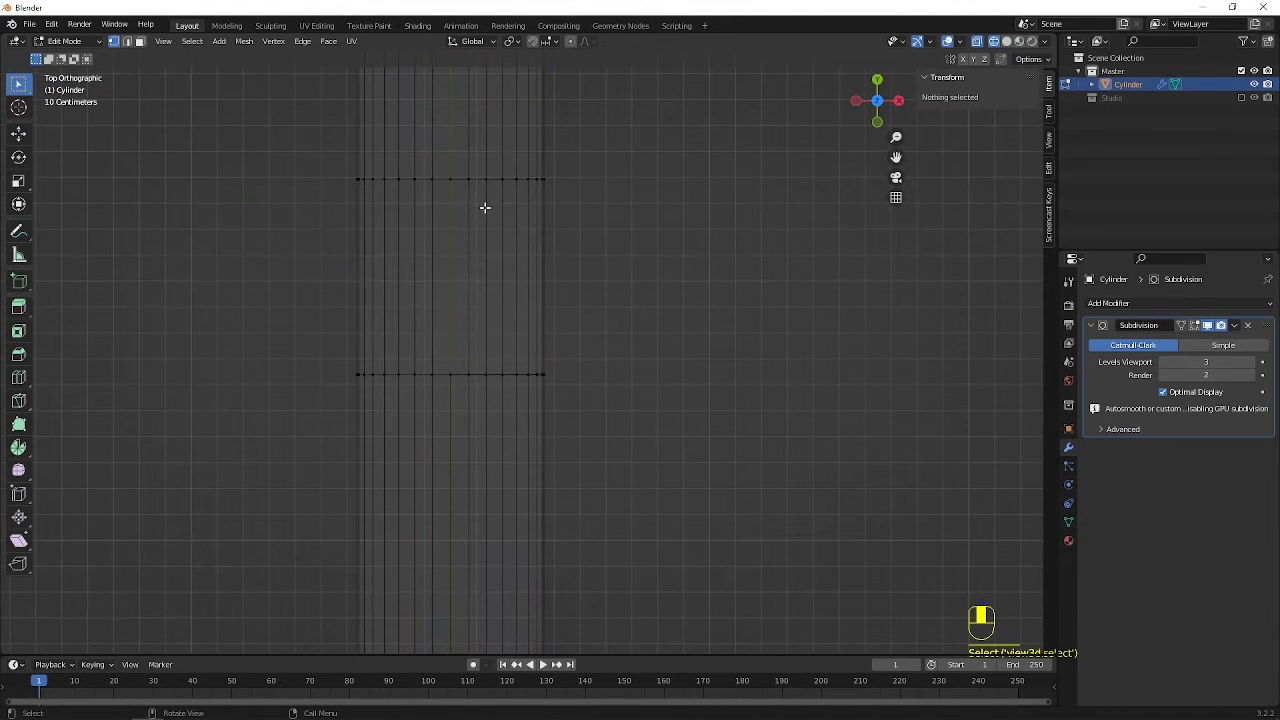
pyautogui.moveTo(437, 161); pyautogui.dragTo(436, 165)
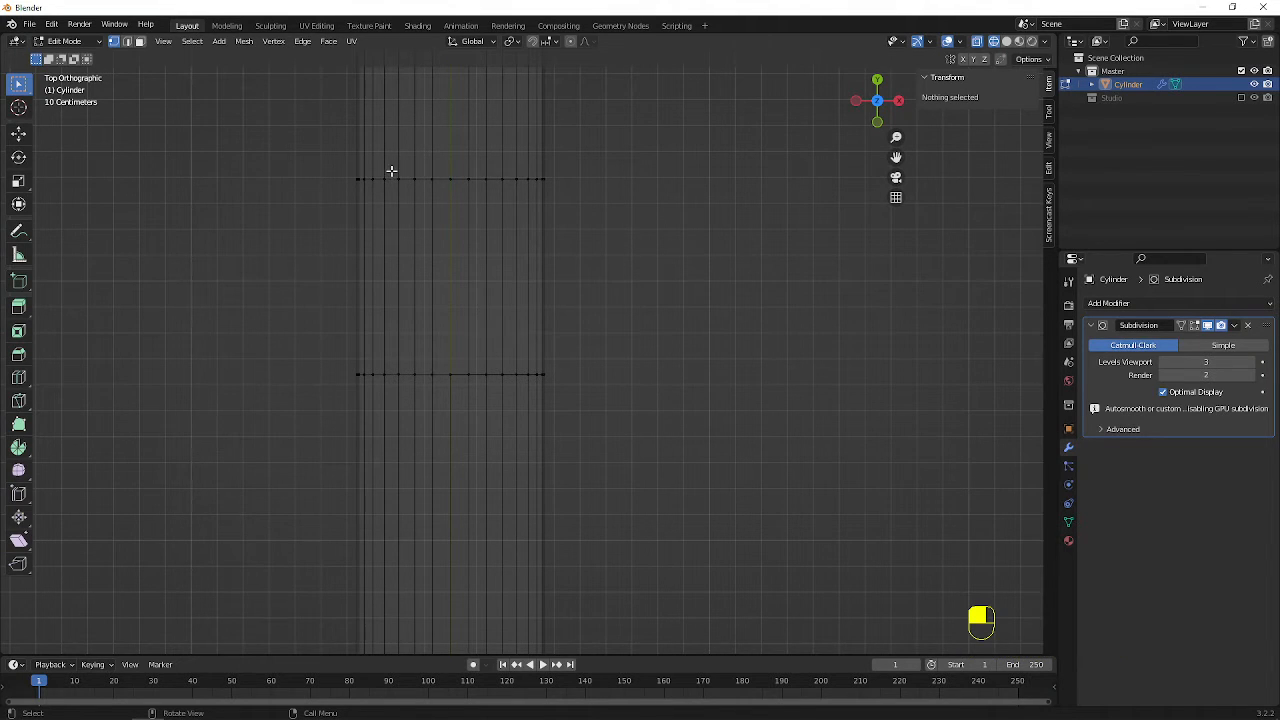
pyautogui.moveTo(391, 171); pyautogui.dragTo(639, 405)
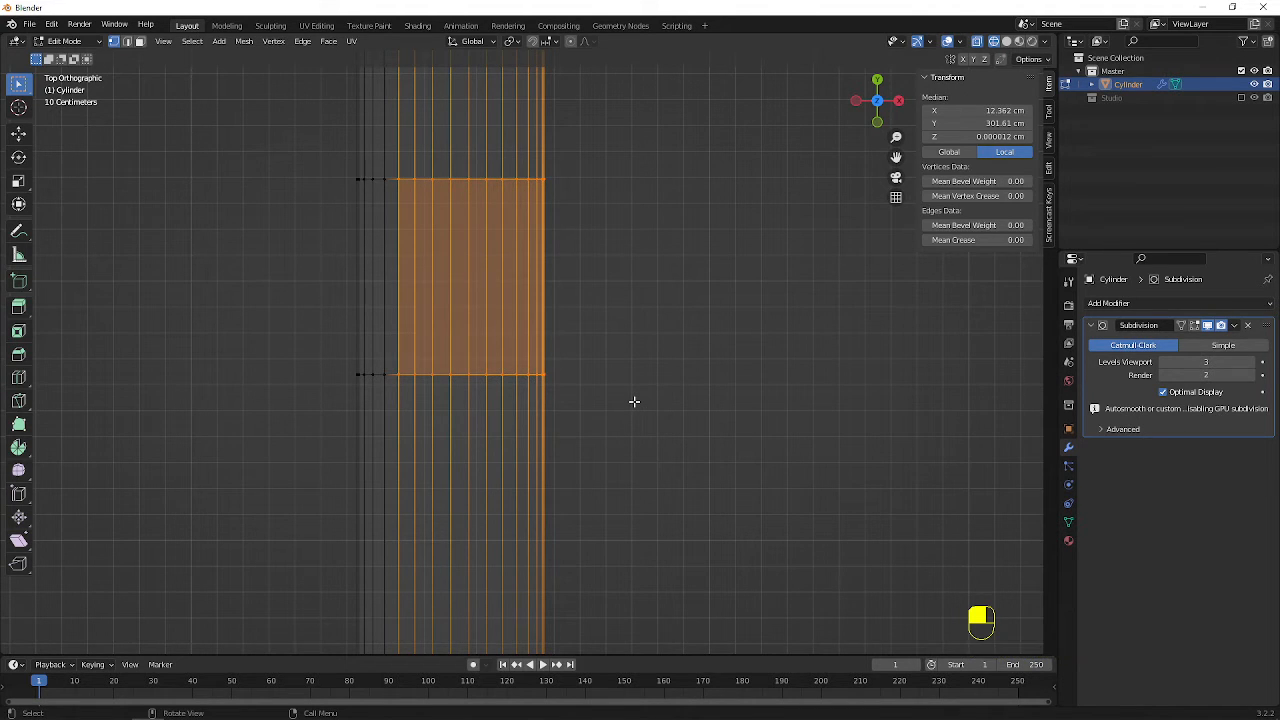
pyautogui.press('e')
pyautogui.rightClick(793, 377)
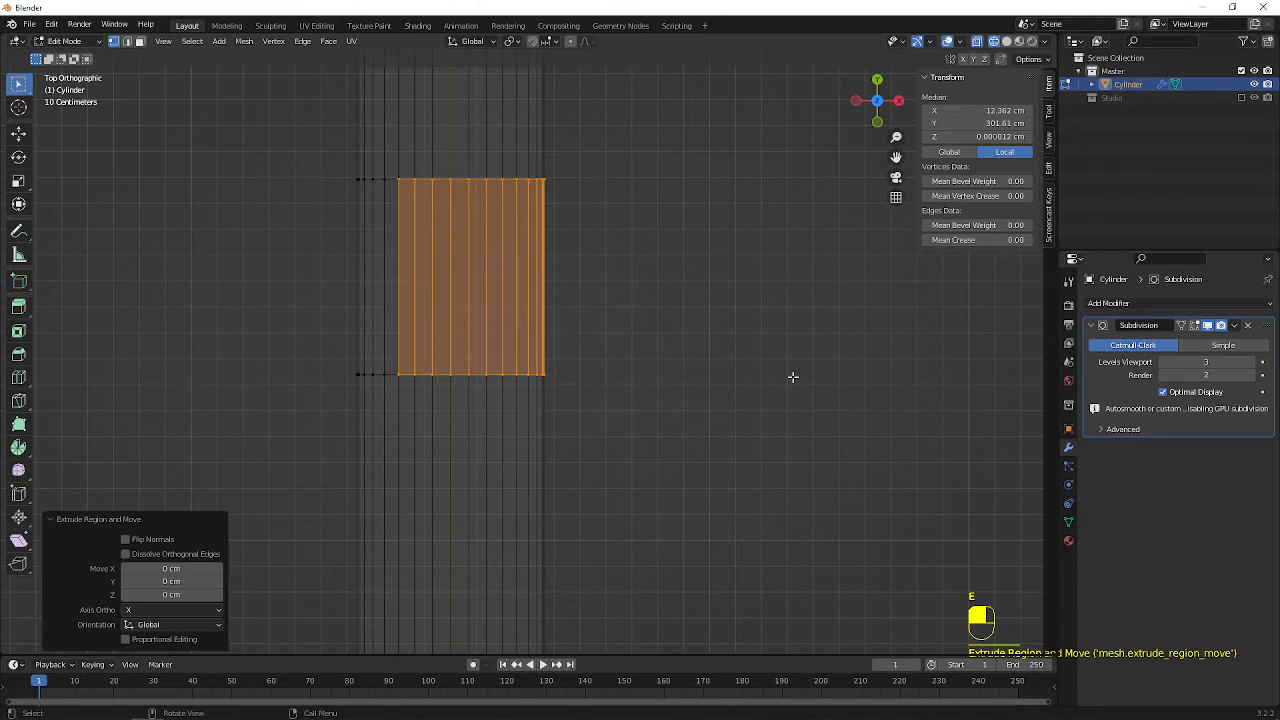
pyautogui.hotkey('ctrl', 'z')
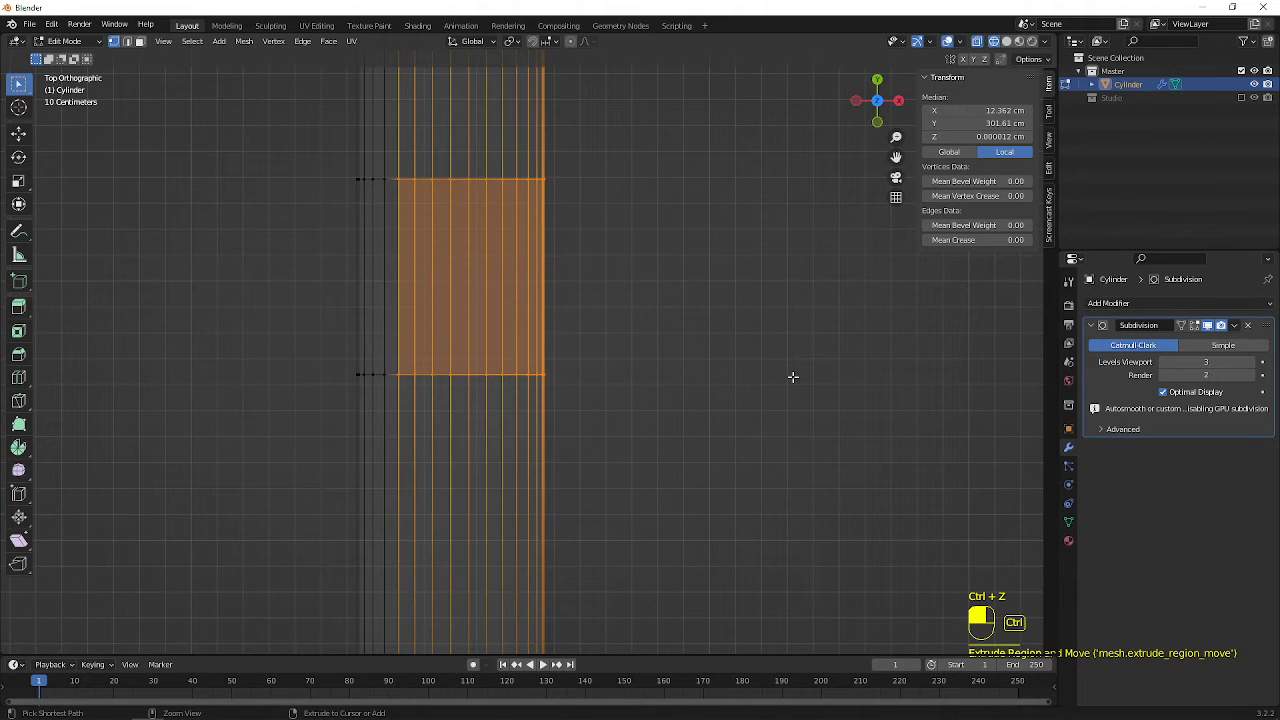
# Duplicate the selected curved band and move the copy about 19.8 cm along X
pyautogui.hotkey('shift', 'd')
pyautogui.rightClick(918, 358)
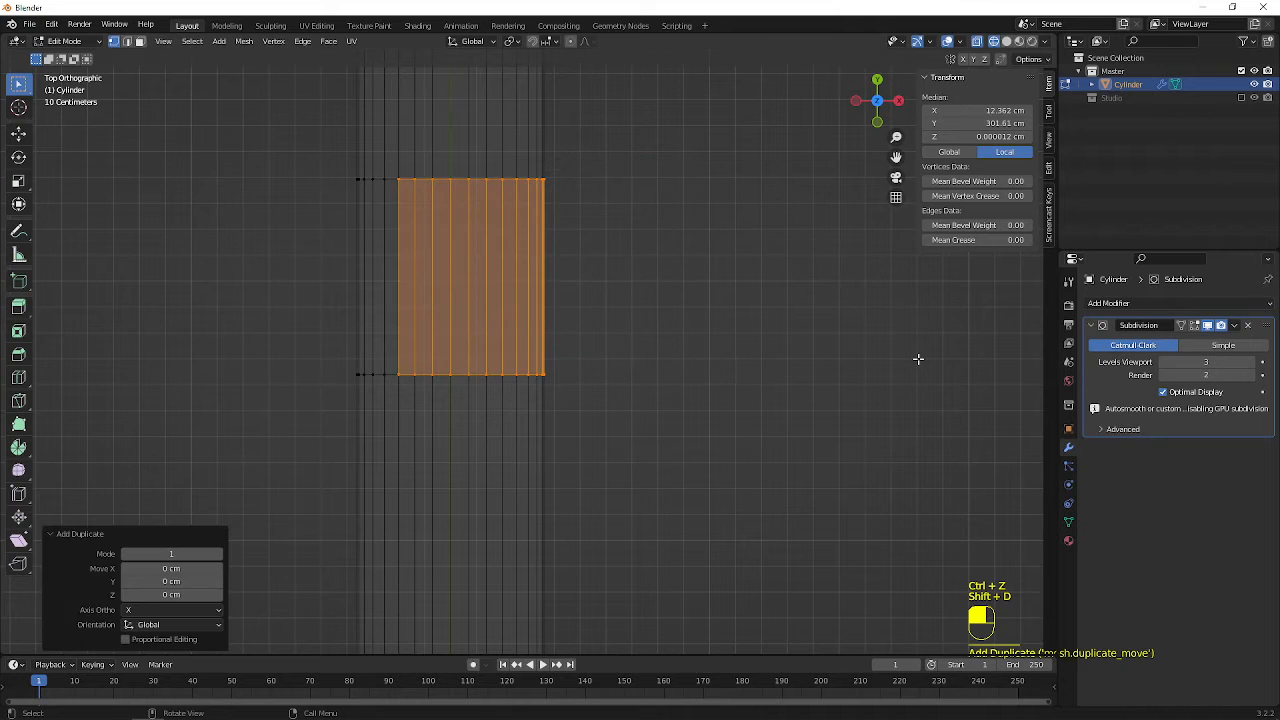
pyautogui.press('g')
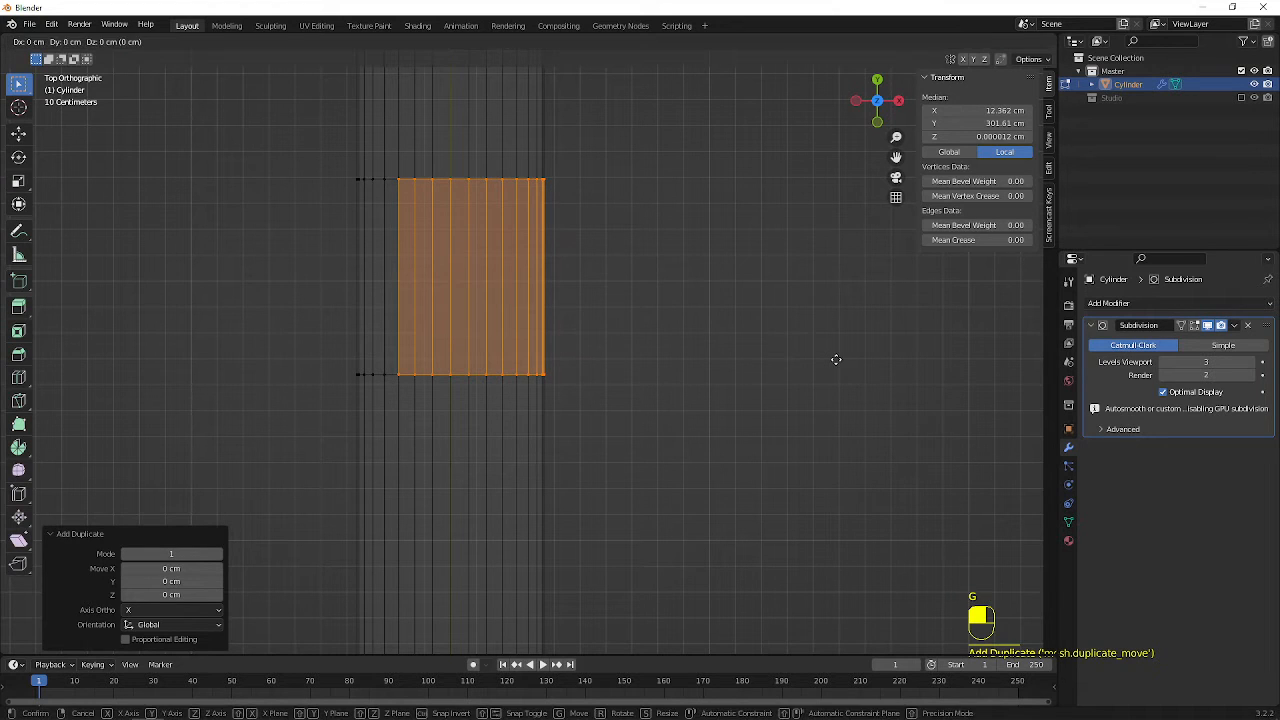
pyautogui.press('x')
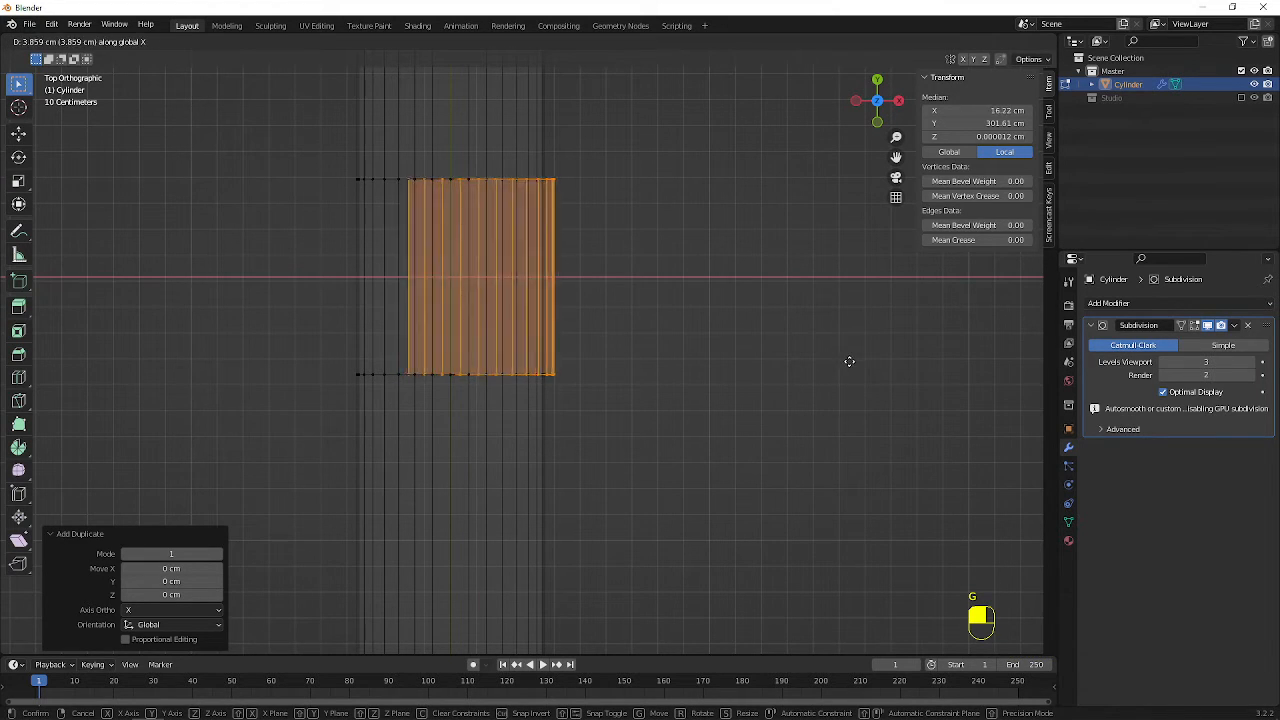
pyautogui.click(887, 363)
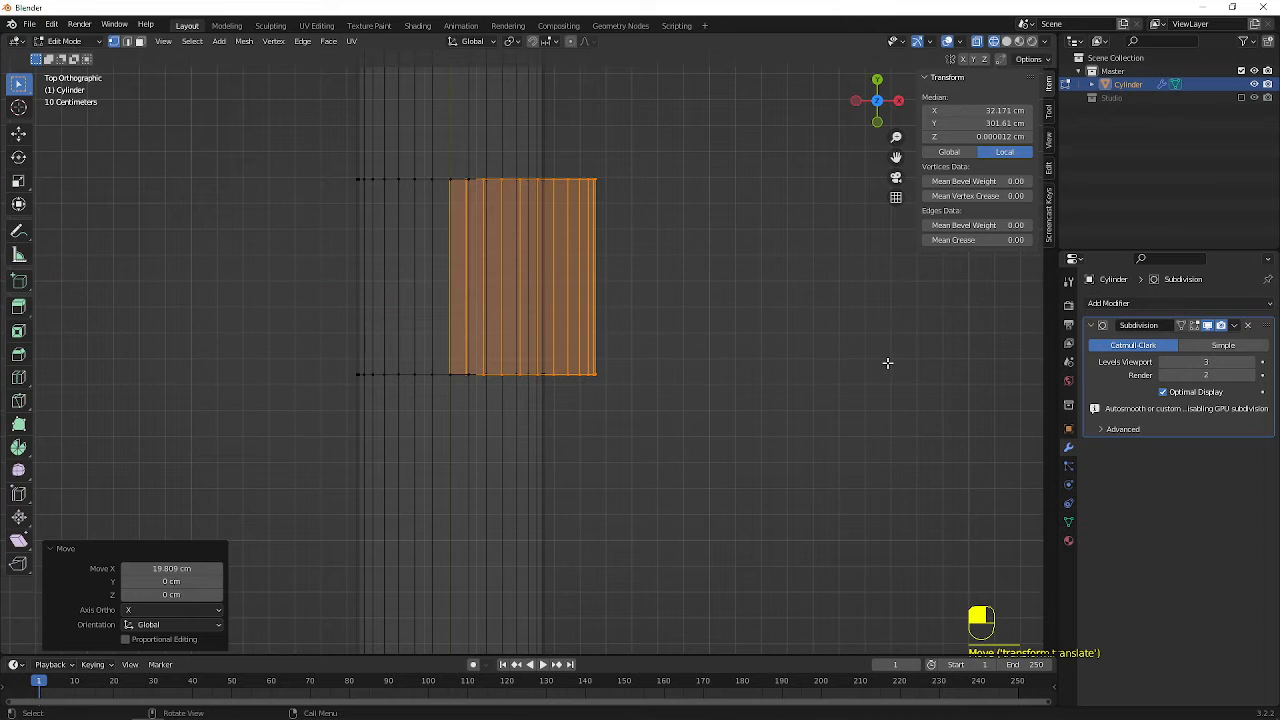
# Separate the copied band into its own object and select it in Object Mode with solid shading
pyautogui.press('p')
pyautogui.click(691, 400)
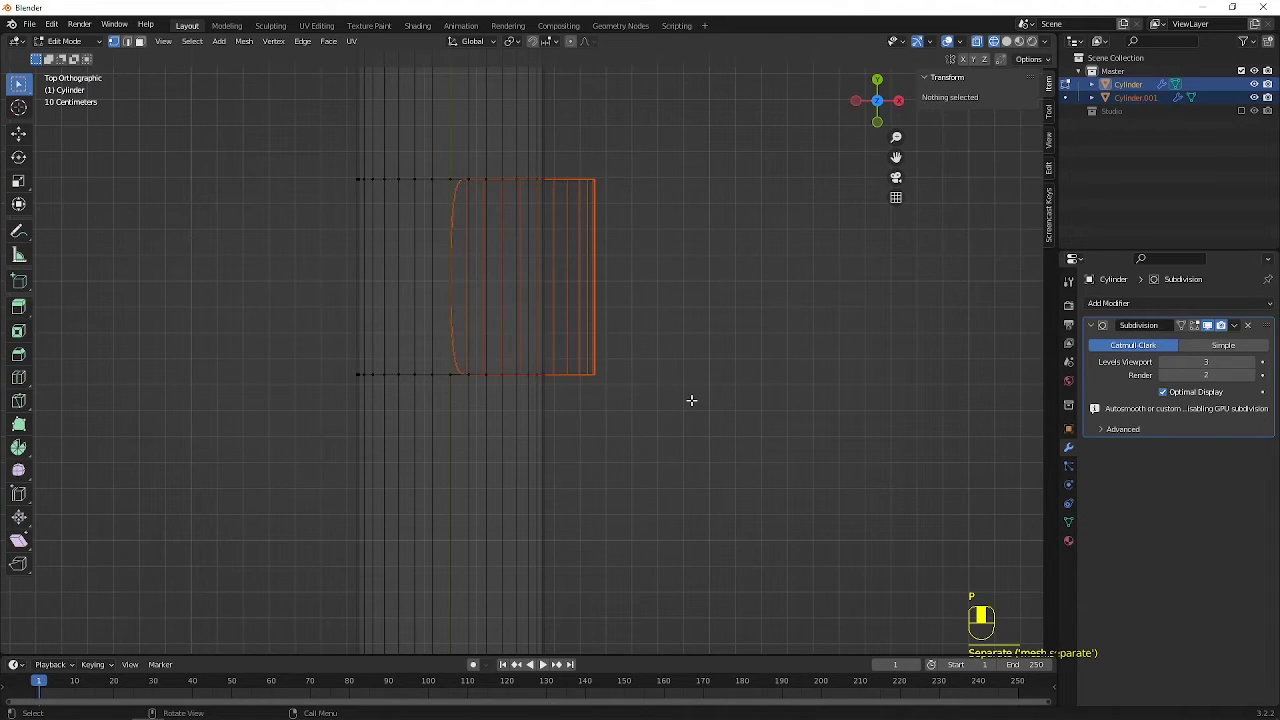
pyautogui.press('Tab')
pyautogui.hotkey('shift', 'z')
pyautogui.click(650, 329)
pyautogui.click(586, 349)
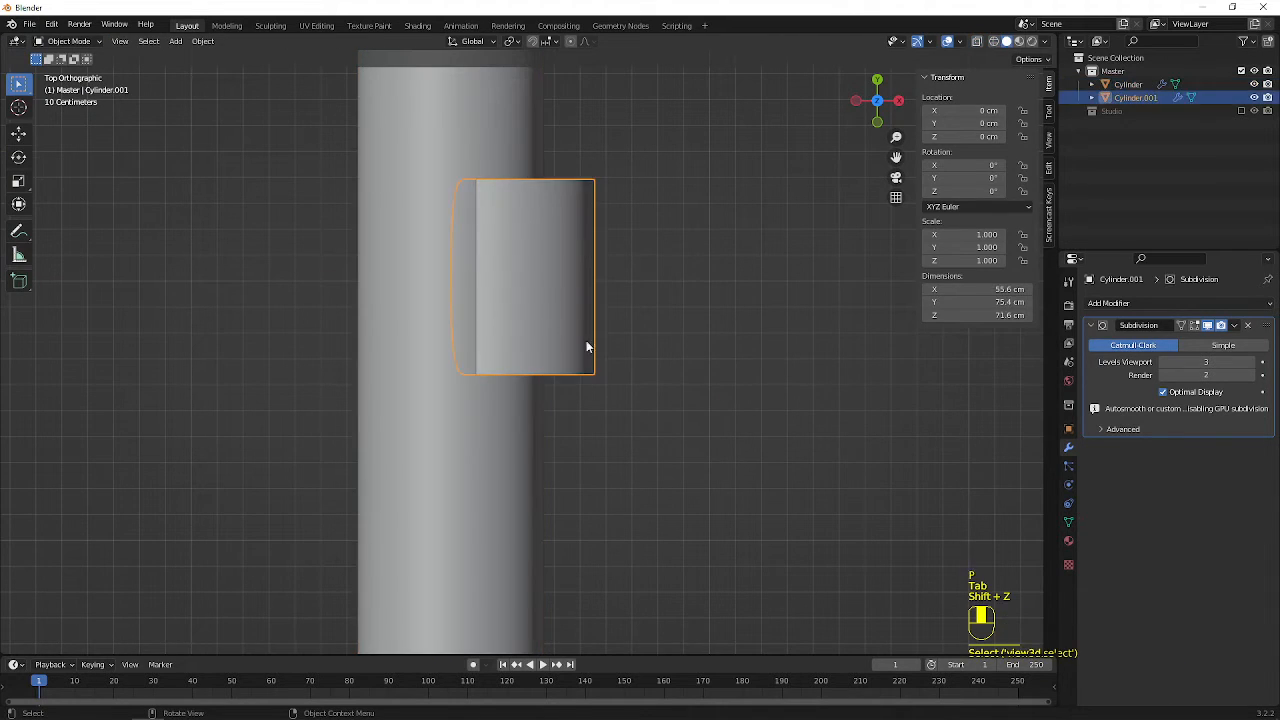
# Select the main cylinder and enter Edit Mode in the top view
pyautogui.moveTo(586, 349)
pyautogui.mouseDown(button='middle')
pyautogui.moveTo(540, 352)
pyautogui.moveTo(560, 267)
pyautogui.moveTo(622, 278)
pyautogui.moveTo(594, 322)
pyautogui.mouseUp(button='middle')
pyautogui.scroll(-4, 560, 267)
pyautogui.scroll(-5, 622, 278)
pyautogui.click(537, 308)
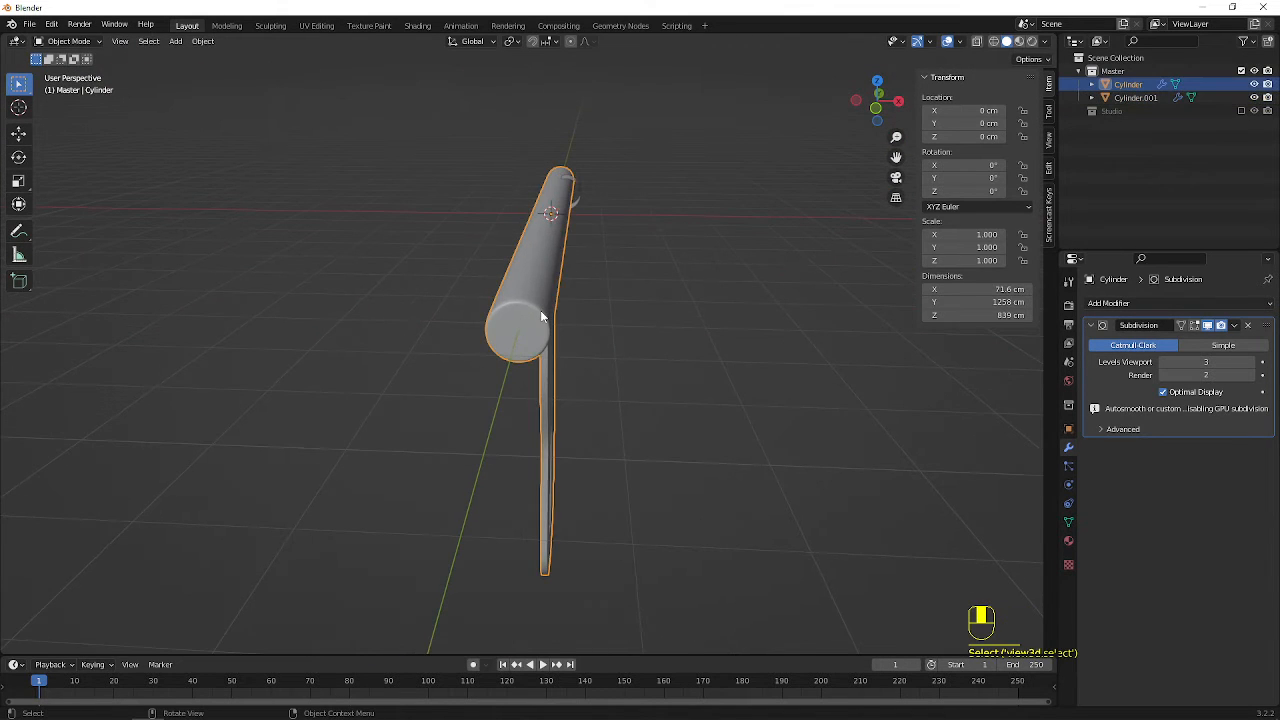
pyautogui.press('KP_7')
pyautogui.press('Tab')
# In wireframe, select the vertices of the -Y loop pair, leaving out the outermost columns on the -X side
pyautogui.keyDown('shift'); pyautogui.moveTo(651, 480); pyautogui.dragTo(588, 320, button='middle'); pyautogui.keyUp('shift')
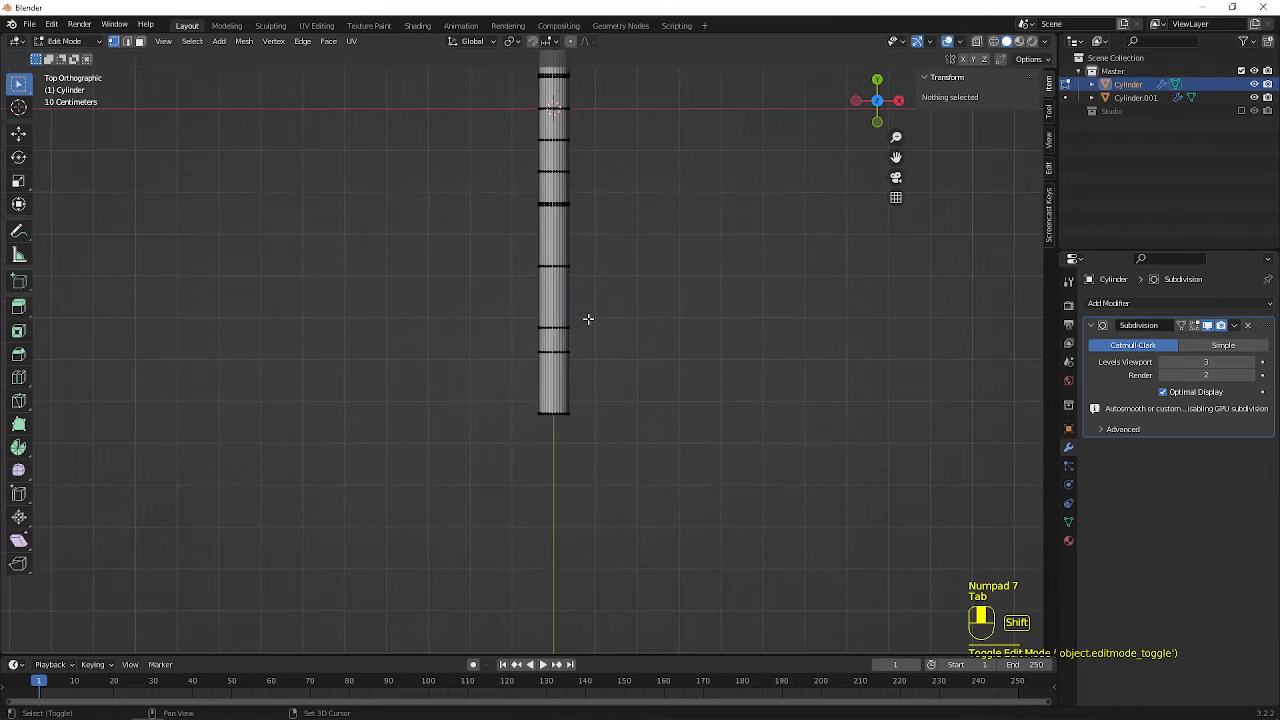
pyautogui.scroll(3, 567, 199)
pyautogui.hotkey('shift', 'z')
pyautogui.scroll(3, 649, 260)
pyautogui.keyDown('shift'); pyautogui.moveTo(649, 260); pyautogui.dragTo(457, 351, button='middle'); pyautogui.keyUp('shift')
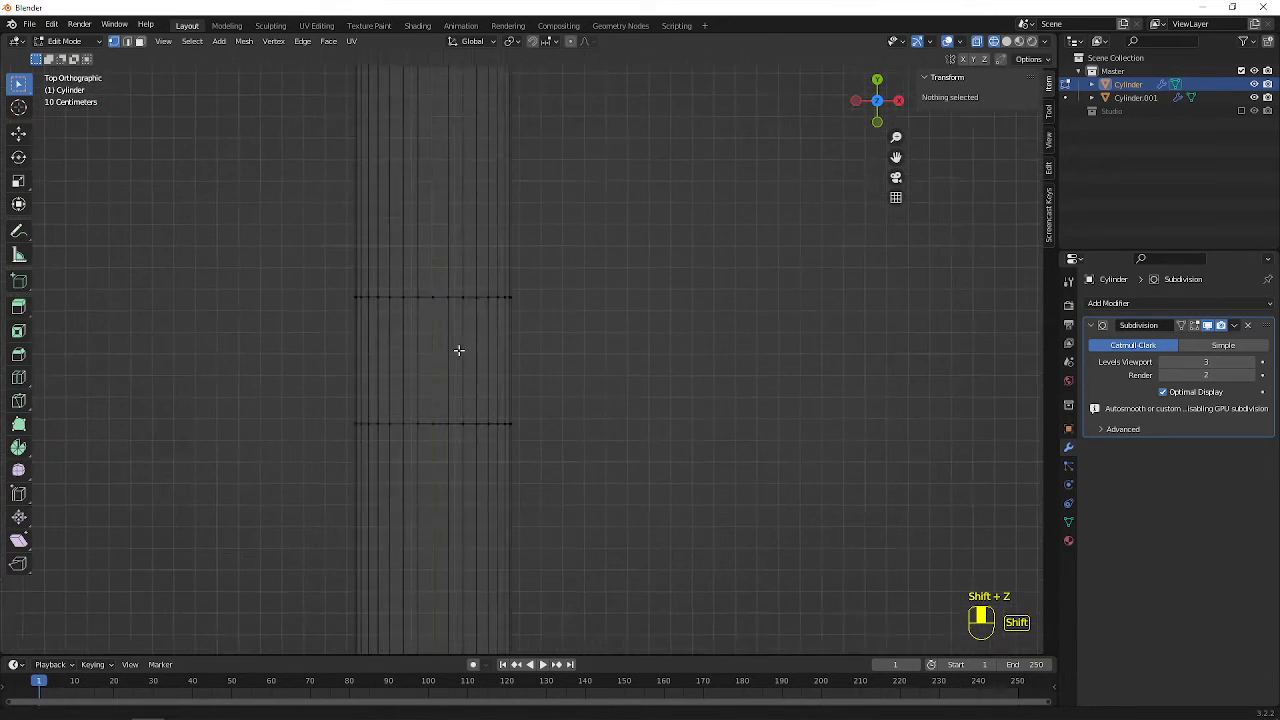
pyautogui.scroll(2, 455, 352)
pyautogui.scroll(1, 453, 352)
pyautogui.moveTo(266, 250); pyautogui.dragTo(670, 504)
pyautogui.scroll(-3, 670, 504)
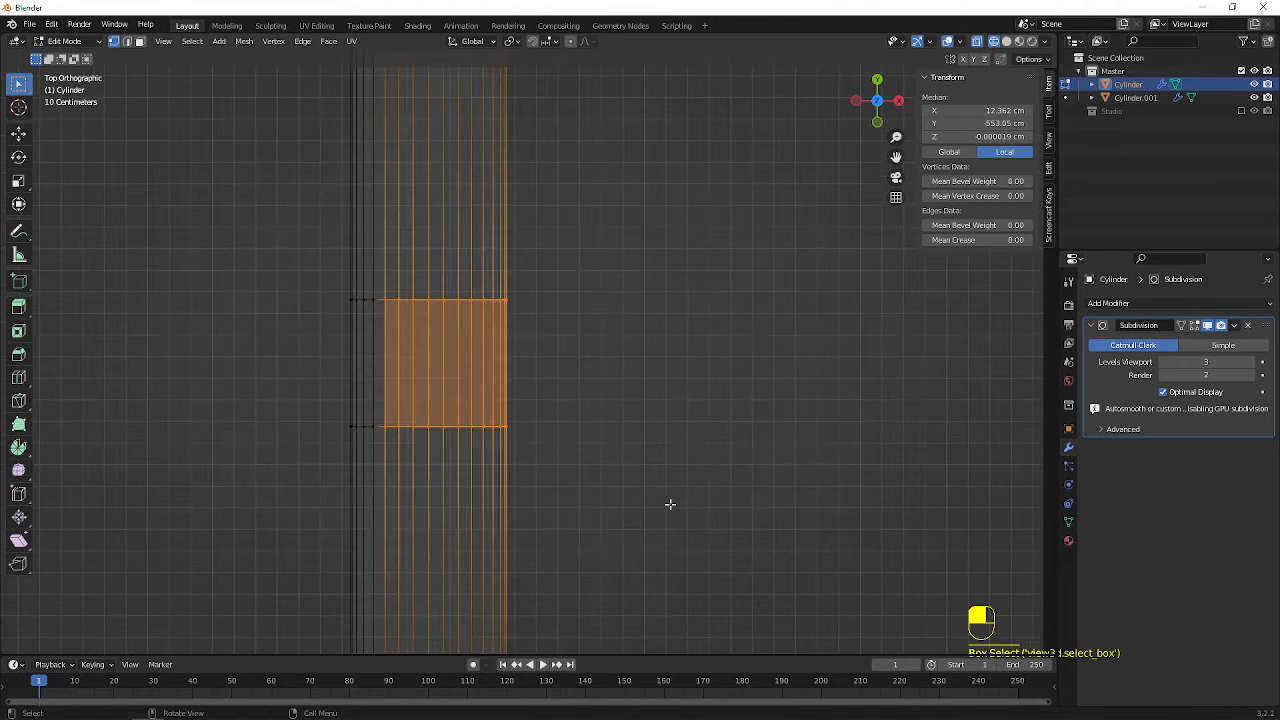
# Duplicate the selected -Y band in place, separate the copy into its own object, and restore solid shading
pyautogui.hotkey('shift', 'd')
pyautogui.rightClick(850, 463)
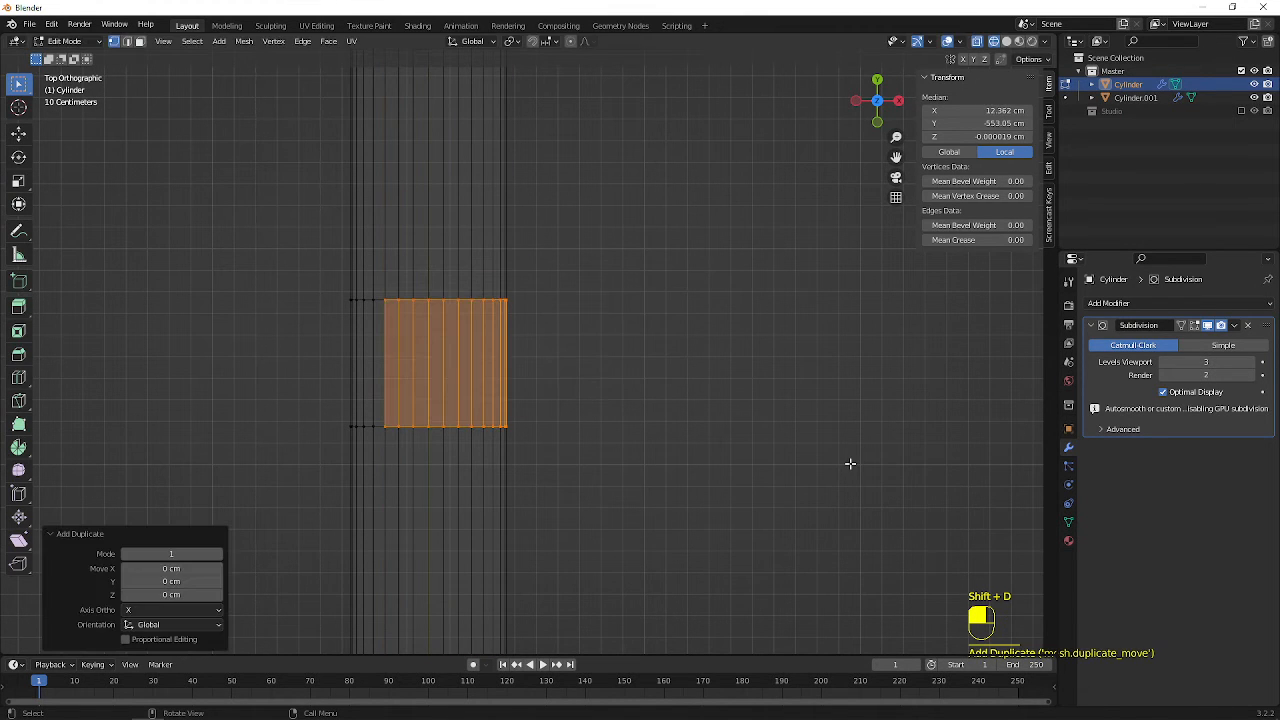
pyautogui.press('p')
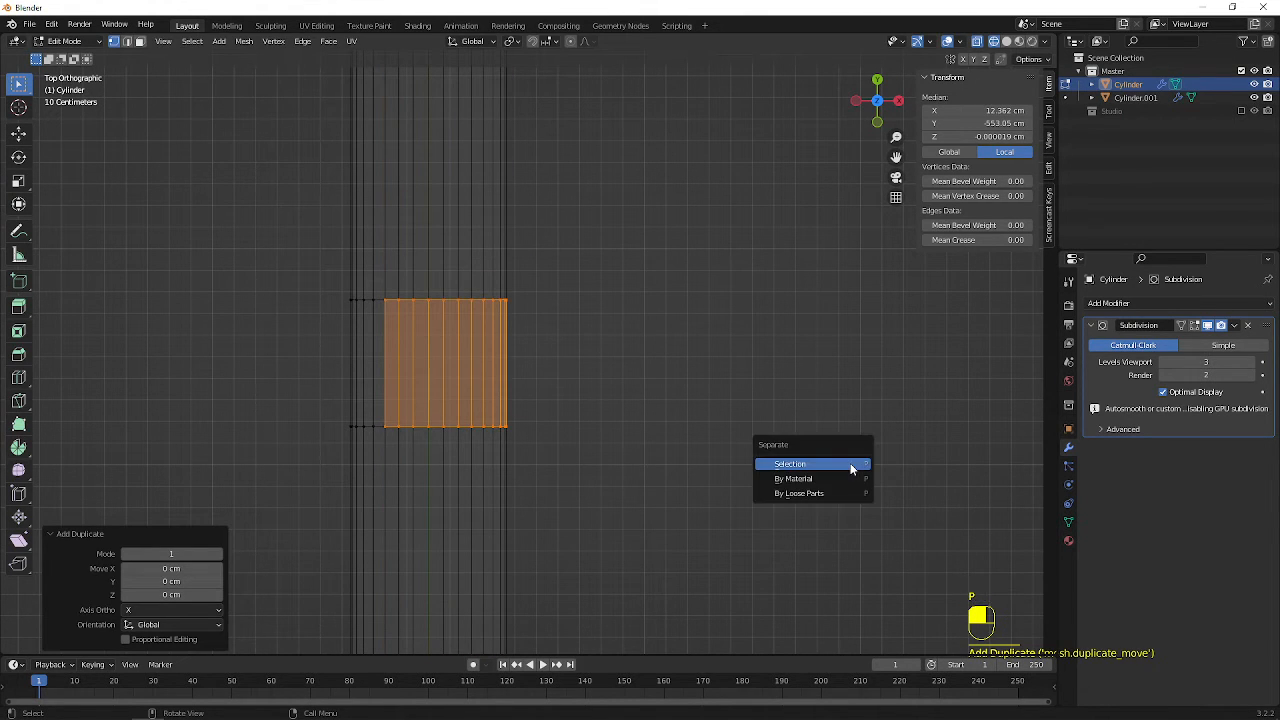
pyautogui.click(850, 463)
pyautogui.hotkey('shift', 'z')
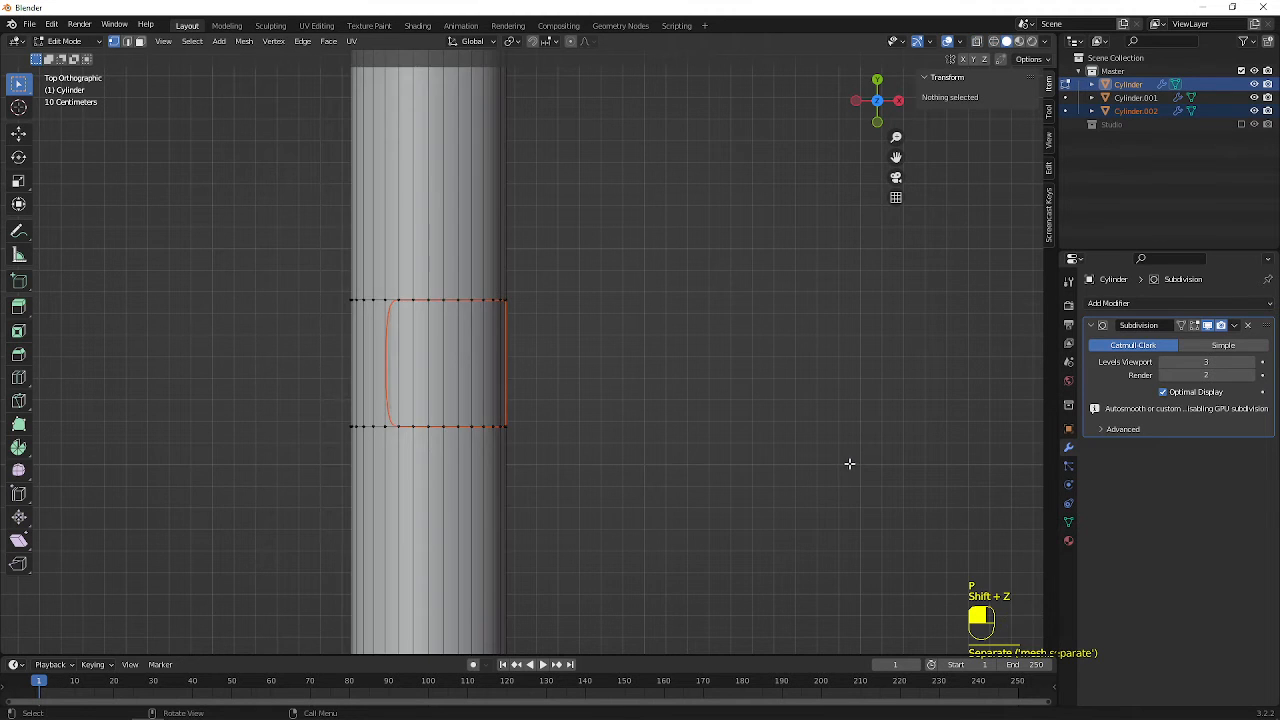
# In Object Mode, select the separated -Y band and move it about 21.2 cm along the X axis
pyautogui.scroll(-5, 849, 463)
pyautogui.moveTo(734, 380); pyautogui.dragTo(580, 400, button='middle')
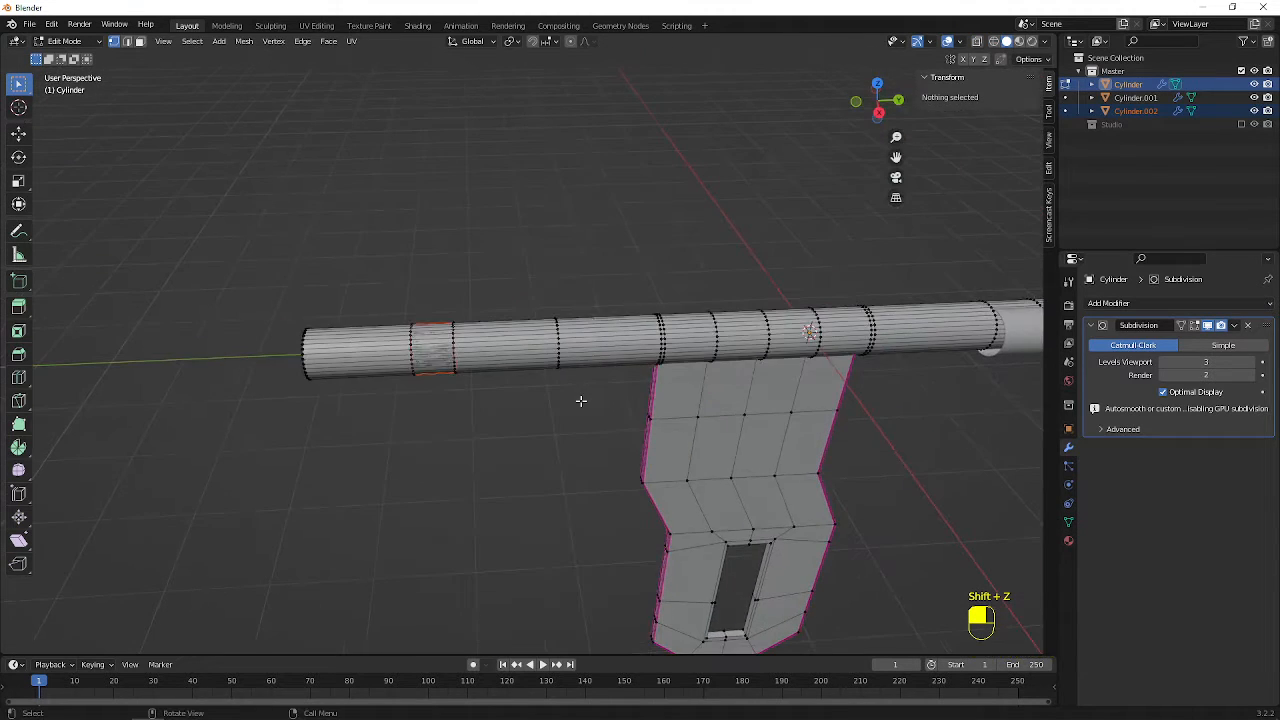
pyautogui.press('Tab')
pyautogui.click(432, 348)
pyautogui.press('g')
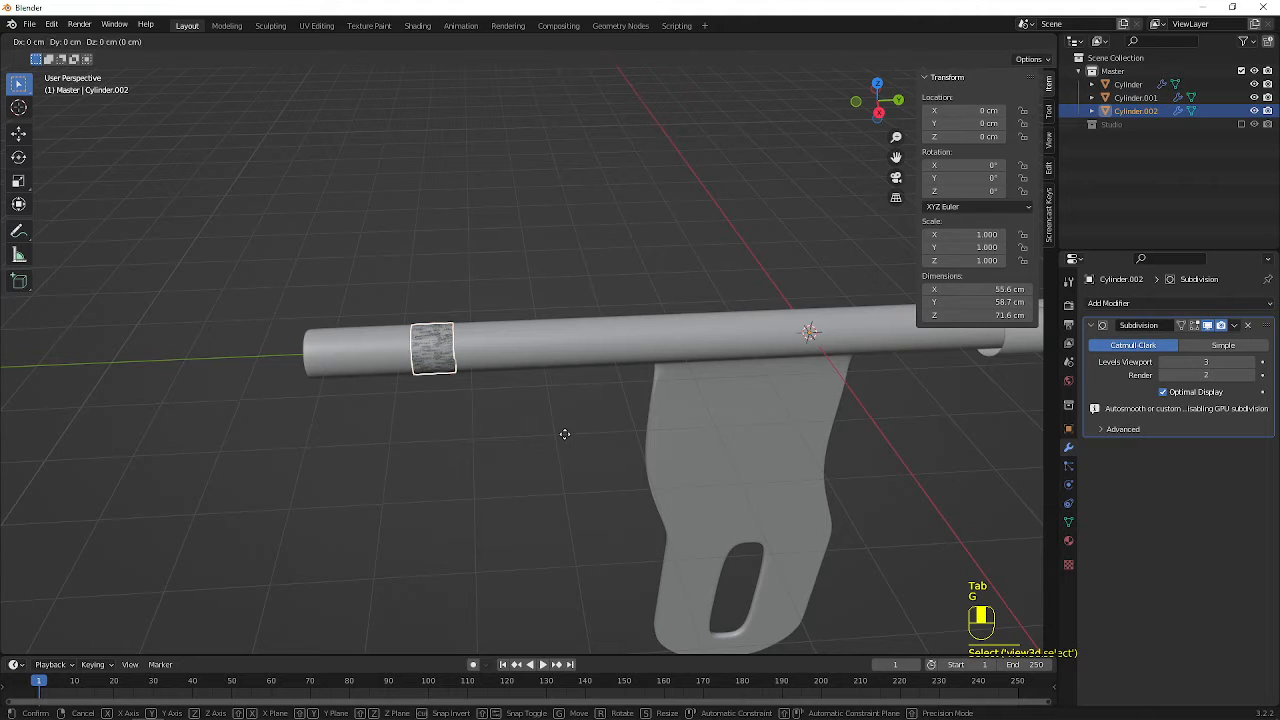
pyautogui.press('y')
pyautogui.press('x')
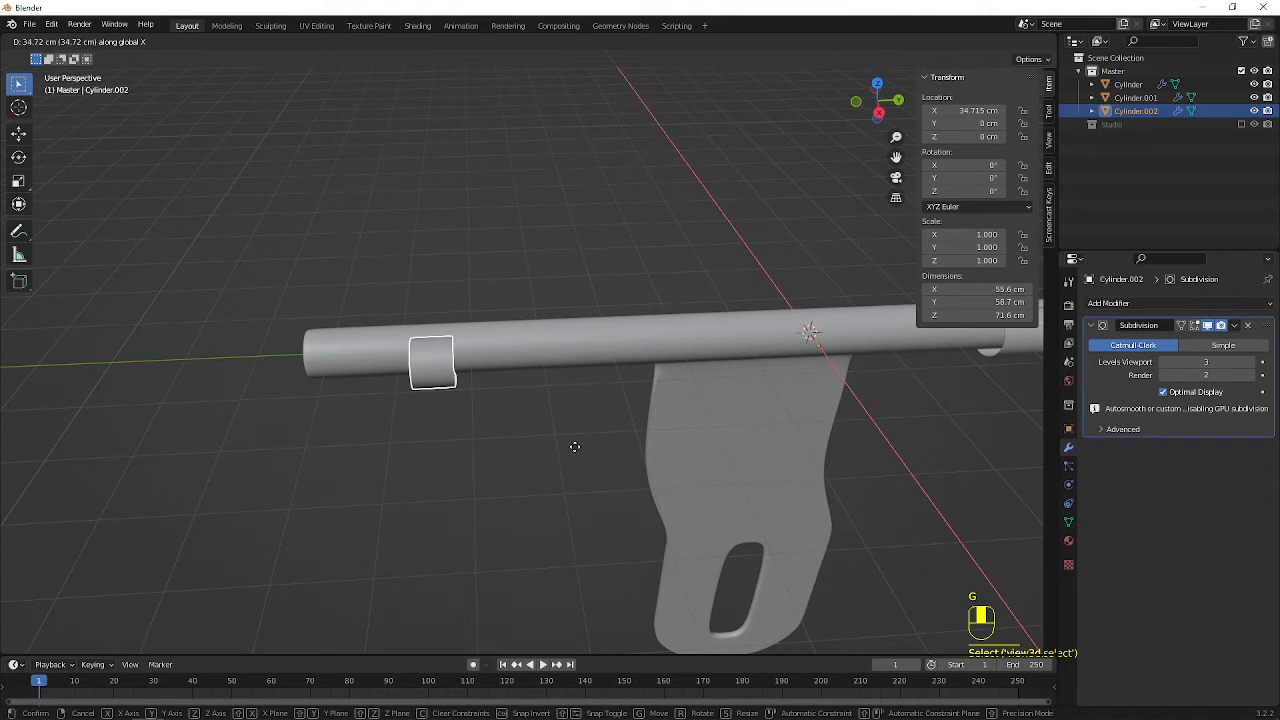
pyautogui.click(573, 440)
# Select the main cylinder in Object Mode and hide it, leaving only the two curved bands
pyautogui.moveTo(573, 440); pyautogui.dragTo(666, 77, button='middle')
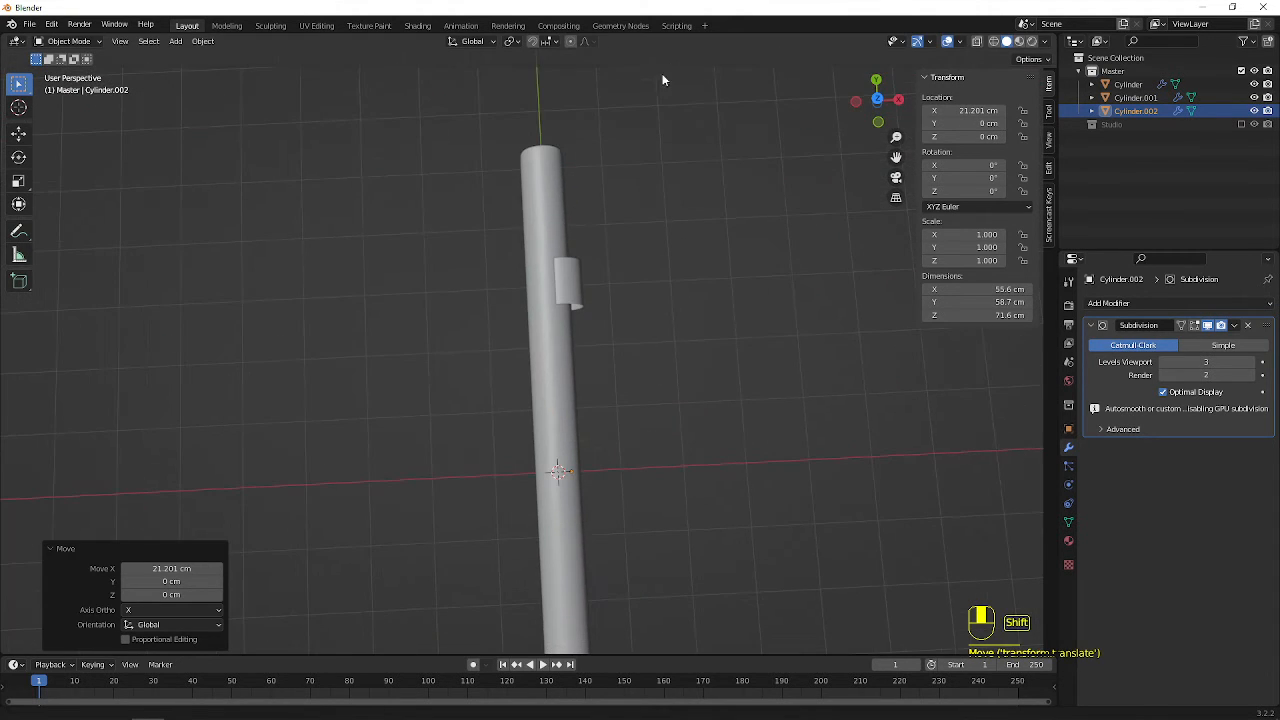
pyautogui.keyDown('shift'); pyautogui.click(575, 284); pyautogui.keyUp('shift')
pyautogui.scroll(-4, 617, 349)
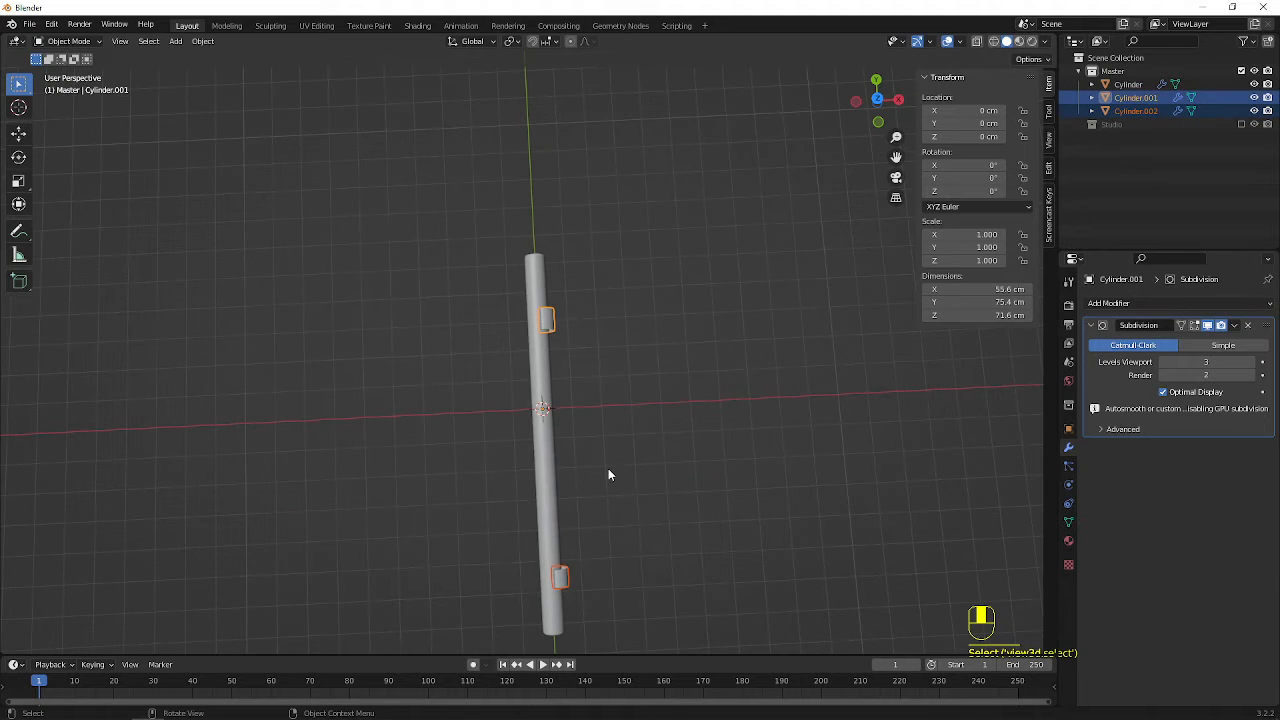
pyautogui.keyDown('shift'); pyautogui.moveTo(608, 468); pyautogui.dragTo(543, 256, button='middle'); pyautogui.keyUp('shift')
pyautogui.press('Tab')
pyautogui.press('Tab')
pyautogui.click(494, 209)
pyautogui.press('h')
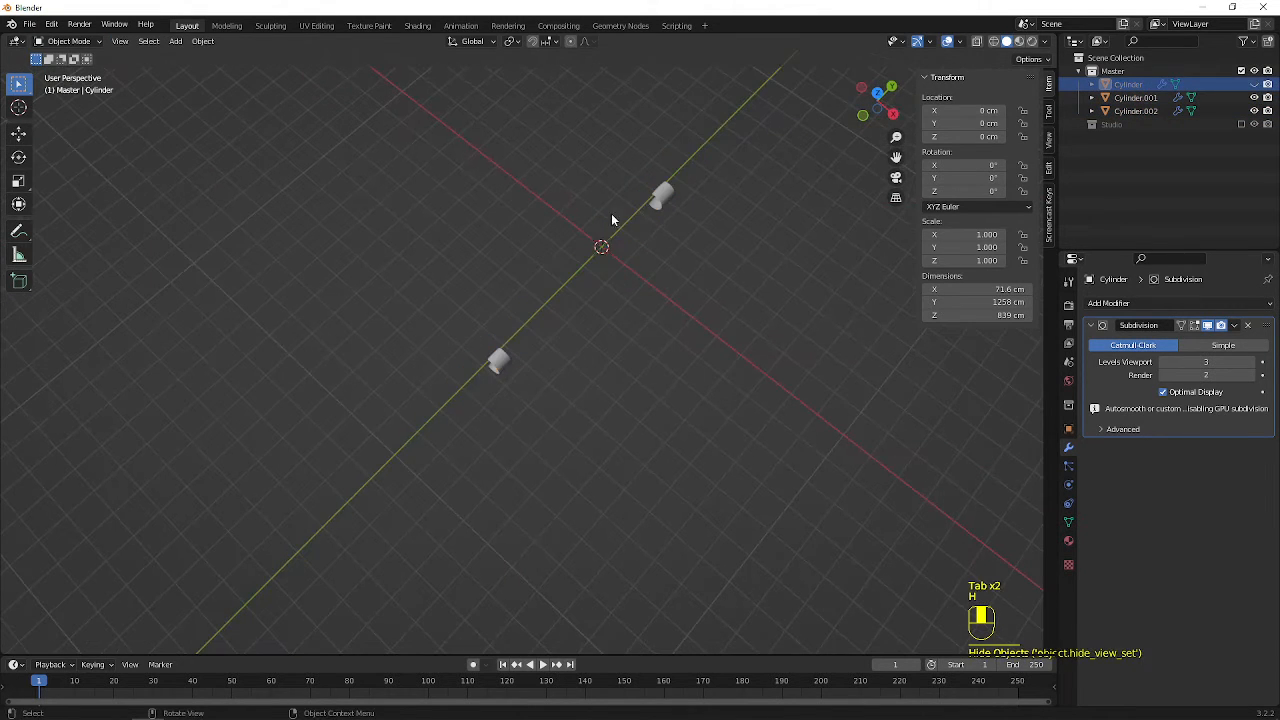
# Select both curved bands and enter Edit Mode in the wireframe front view
pyautogui.click(662, 196)
pyautogui.keyDown('shift'); pyautogui.click(508, 366); pyautogui.keyUp('shift')
pyautogui.scroll(3, 590, 379)
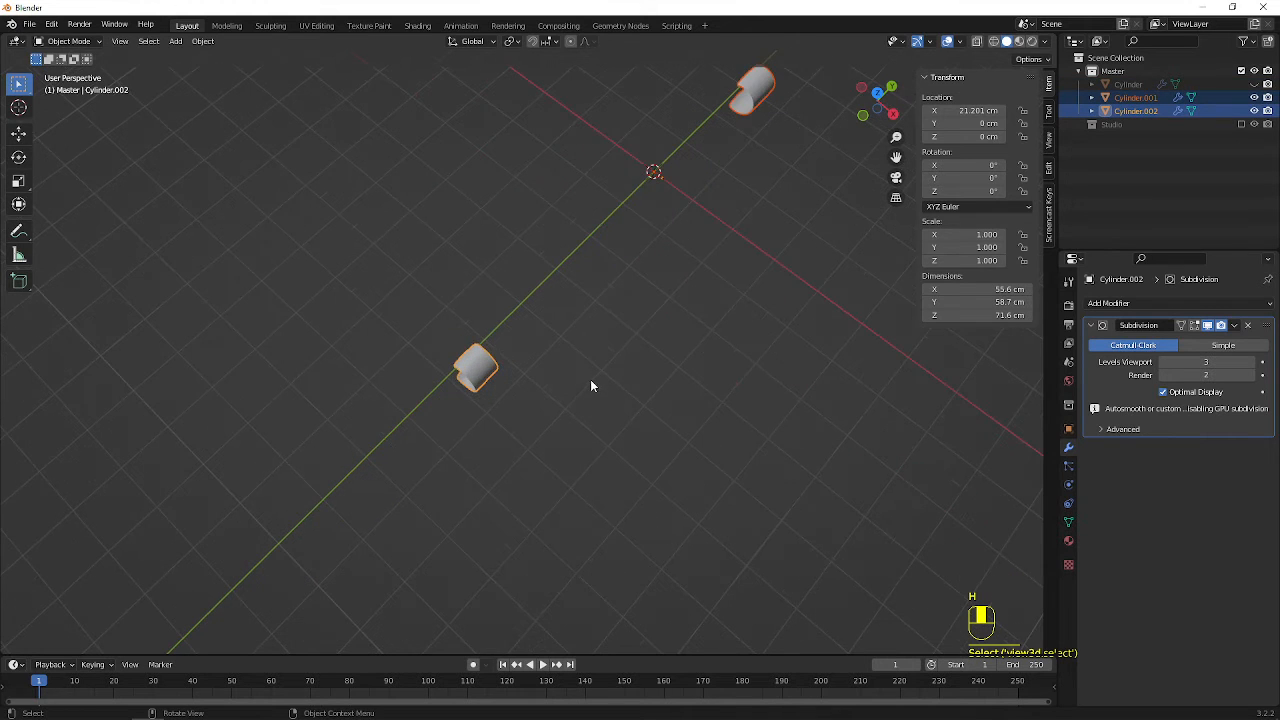
pyautogui.press('Tab')
pyautogui.moveTo(697, 147); pyautogui.dragTo(651, 297, button='middle')
pyautogui.press('KP_1')
pyautogui.hotkey('shift', 'z')
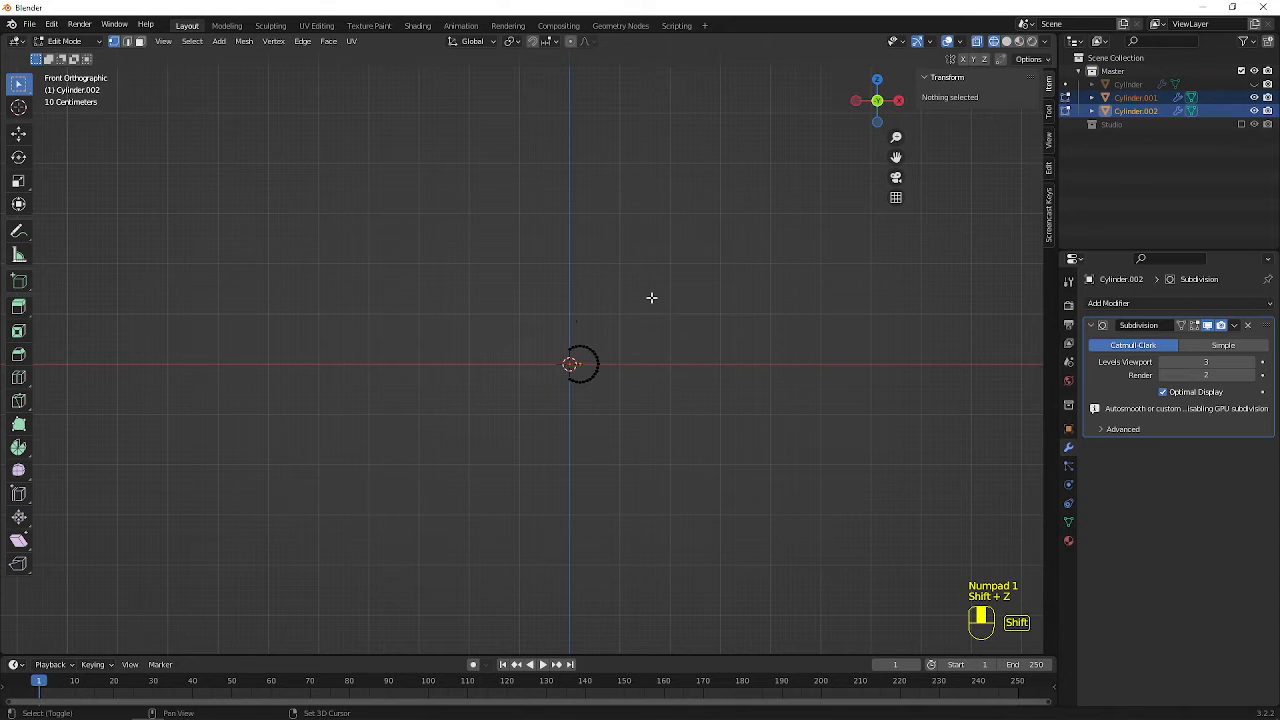
pyautogui.scroll(5, 574, 329)
pyautogui.moveTo(673, 341); pyautogui.dragTo(672, 376, button='middle')
pyautogui.press('KP_1')
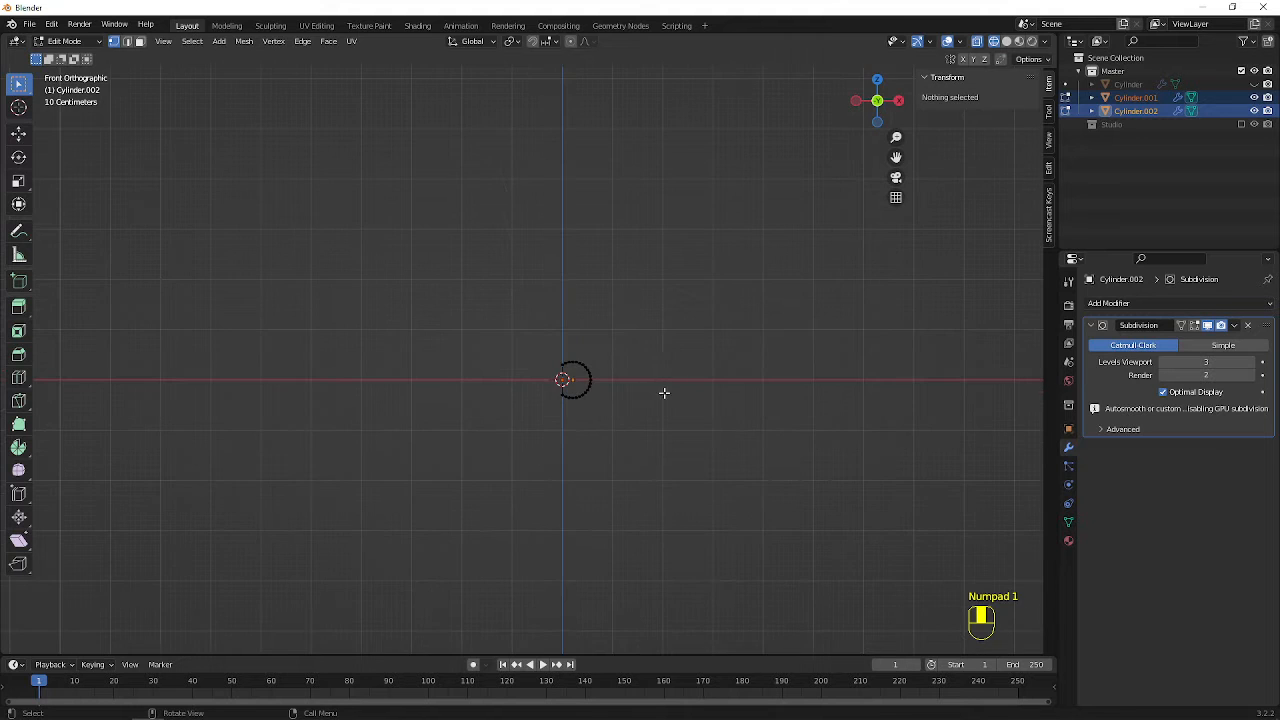
# In face select mode, select the upper end face of each band and restore solid shading
pyautogui.scroll(12, 663, 396)
pyautogui.keyDown('shift'); pyautogui.moveTo(580, 390); pyautogui.dragTo(392, 352, button='middle'); pyautogui.keyUp('shift')
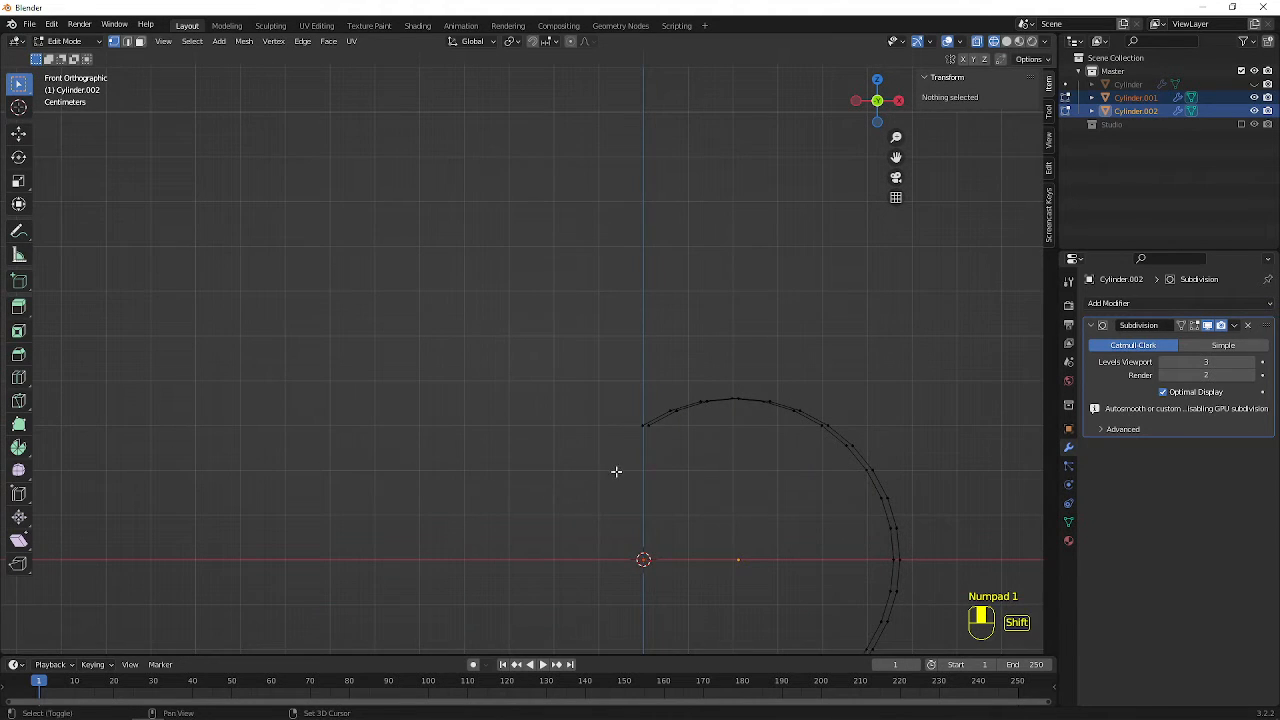
pyautogui.keyDown('shift'); pyautogui.moveTo(616, 471); pyautogui.dragTo(593, 427, button='middle'); pyautogui.keyUp('shift')
pyautogui.moveTo(656, 373)
pyautogui.mouseDown(button='middle')
pyautogui.moveTo(665, 411)
pyautogui.moveTo(620, 417)
pyautogui.moveTo(677, 397)
pyautogui.moveTo(657, 358)
pyautogui.mouseUp(button='middle')
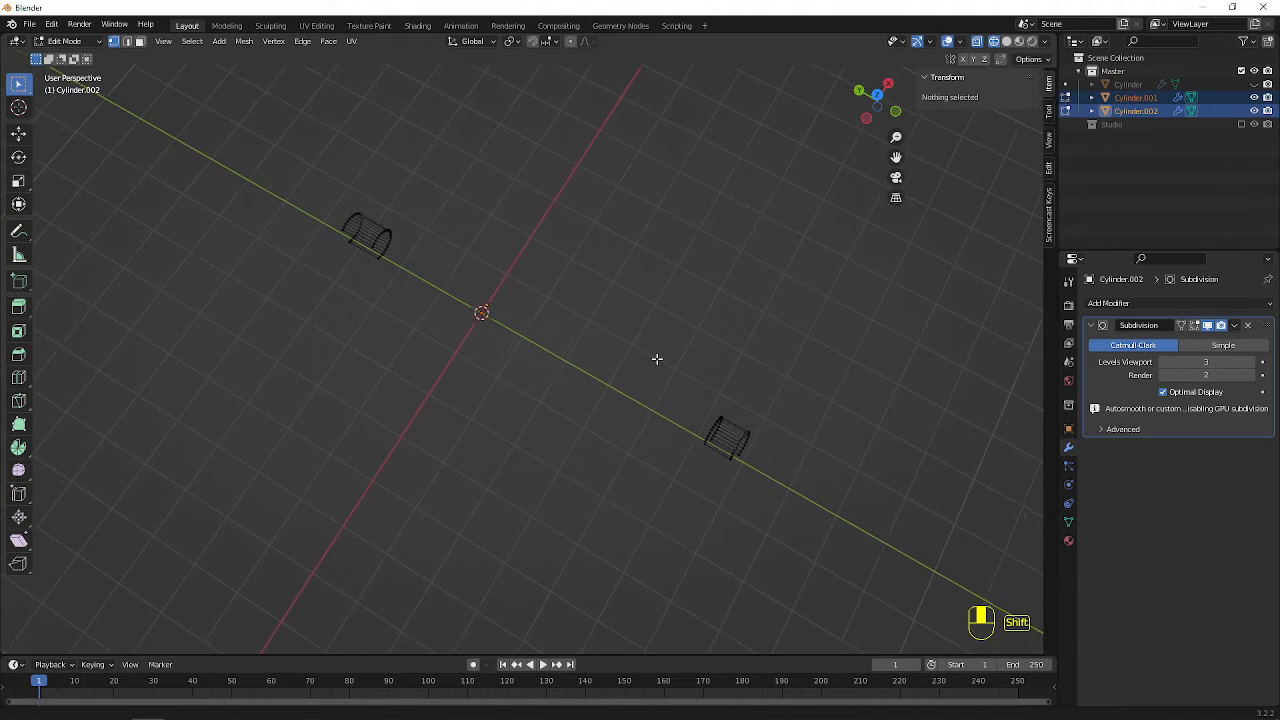
pyautogui.scroll(6, 662, 384)
pyautogui.keyDown('shift'); pyautogui.moveTo(806, 463); pyautogui.dragTo(274, 289, button='middle'); pyautogui.keyUp('shift')
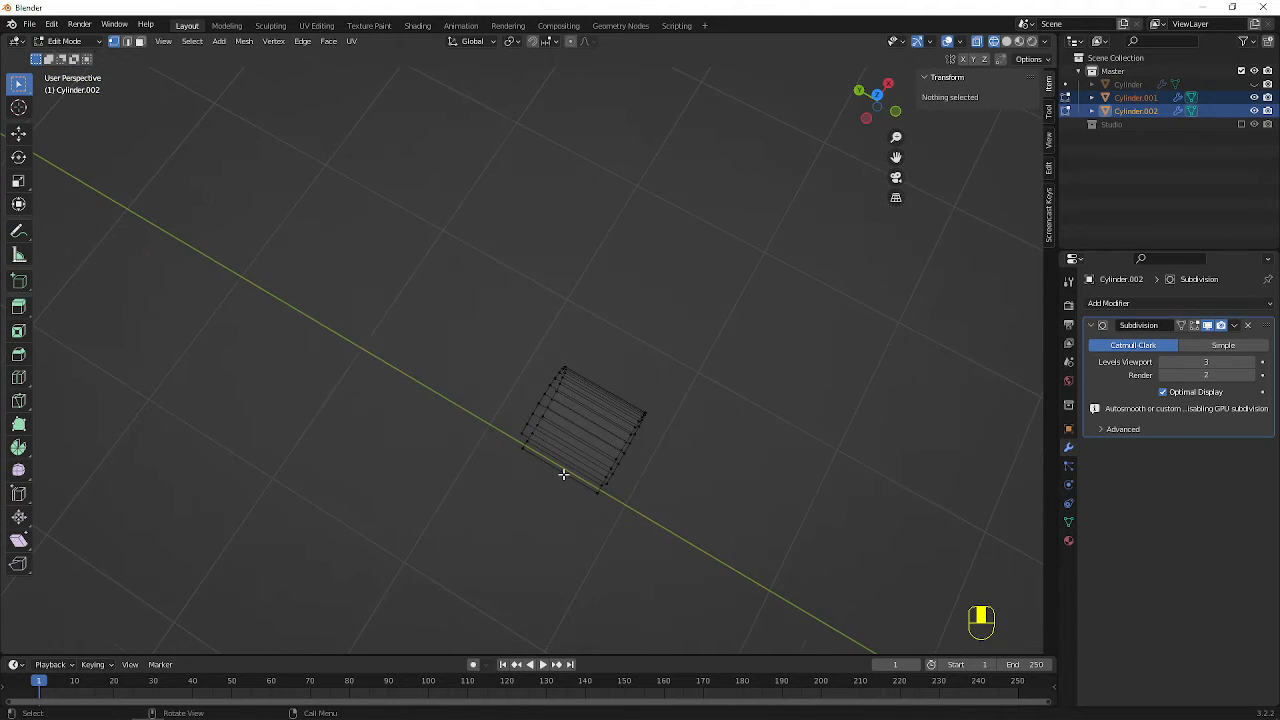
pyautogui.press('3')
pyautogui.moveTo(564, 475)
pyautogui.mouseDown(button='middle')
pyautogui.moveTo(597, 388)
pyautogui.moveTo(563, 406)
pyautogui.mouseUp(button='middle')
pyautogui.click(612, 373)
pyautogui.hotkey('shift', 'z')
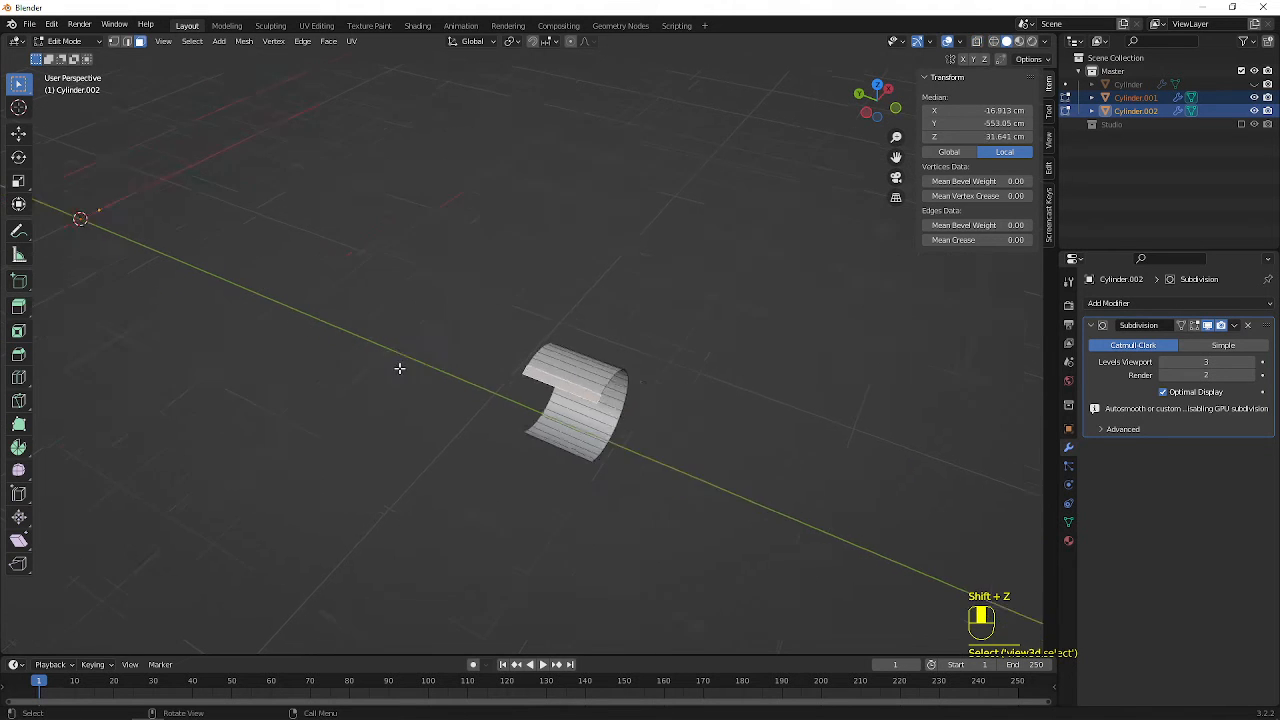
pyautogui.scroll(-3, 399, 368)
pyautogui.keyDown('shift'); pyautogui.moveTo(399, 368); pyautogui.dragTo(748, 503, button='middle'); pyautogui.keyUp('shift')
pyautogui.scroll(5, 626, 383)
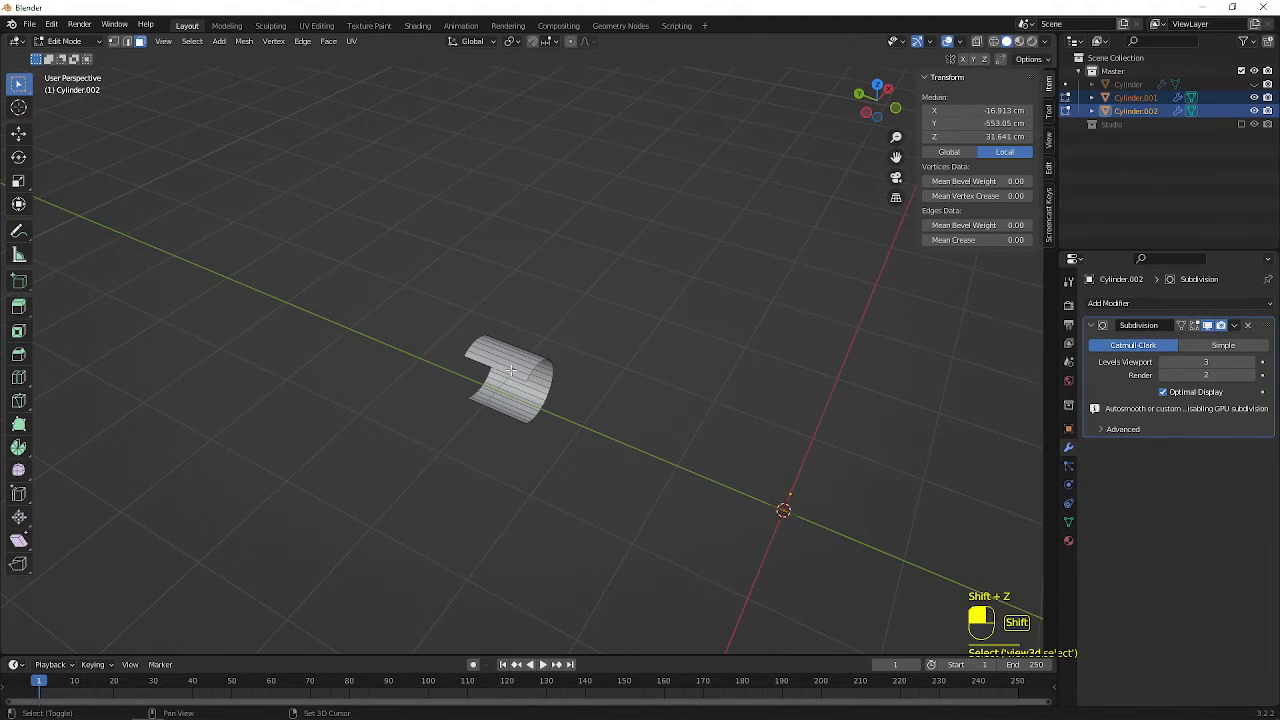
pyautogui.keyDown('shift'); pyautogui.click(511, 371); pyautogui.keyUp('shift')
# In the front view, extrude the selected upper end faces of both bands in place with zero offset
pyautogui.keyDown('shift'); pyautogui.moveTo(672, 464); pyautogui.dragTo(323, 371, button='middle'); pyautogui.keyUp('shift')
pyautogui.keyDown('shift'); pyautogui.moveTo(629, 446); pyautogui.dragTo(301, 338, button='middle'); pyautogui.keyUp('shift')
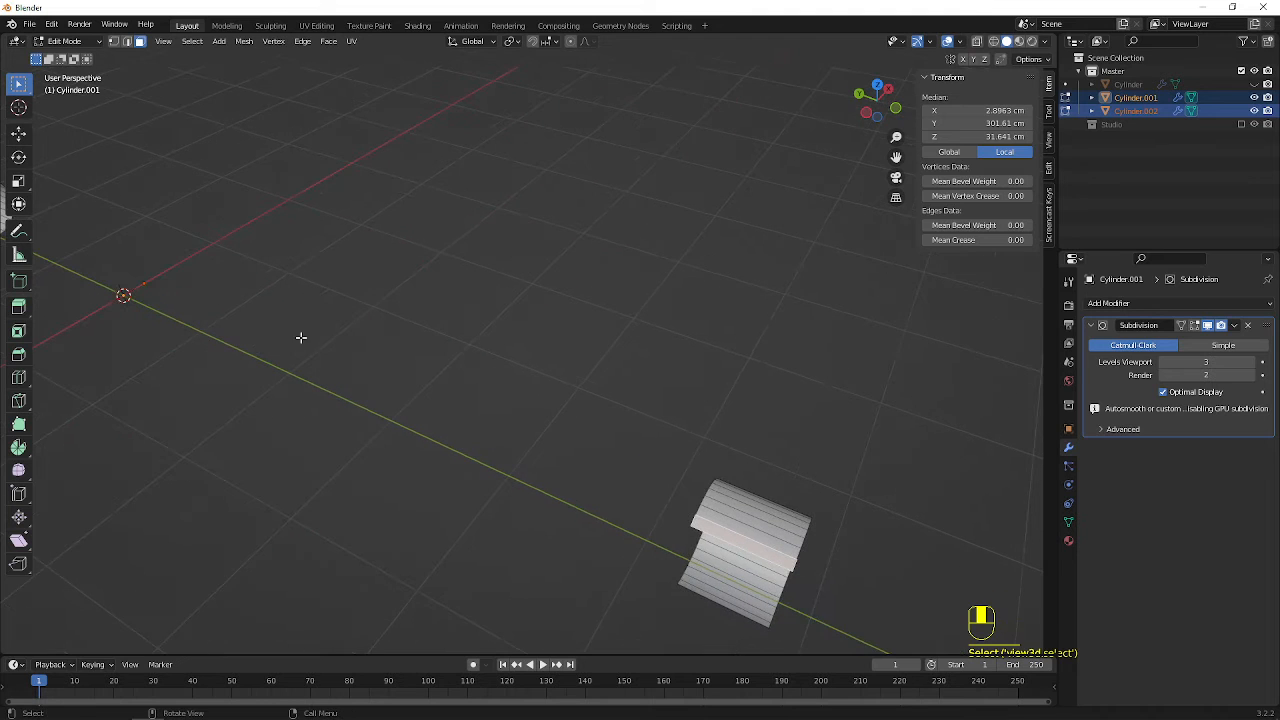
pyautogui.moveTo(545, 450); pyautogui.dragTo(360, 400, button='middle')
pyautogui.press('KP_1')
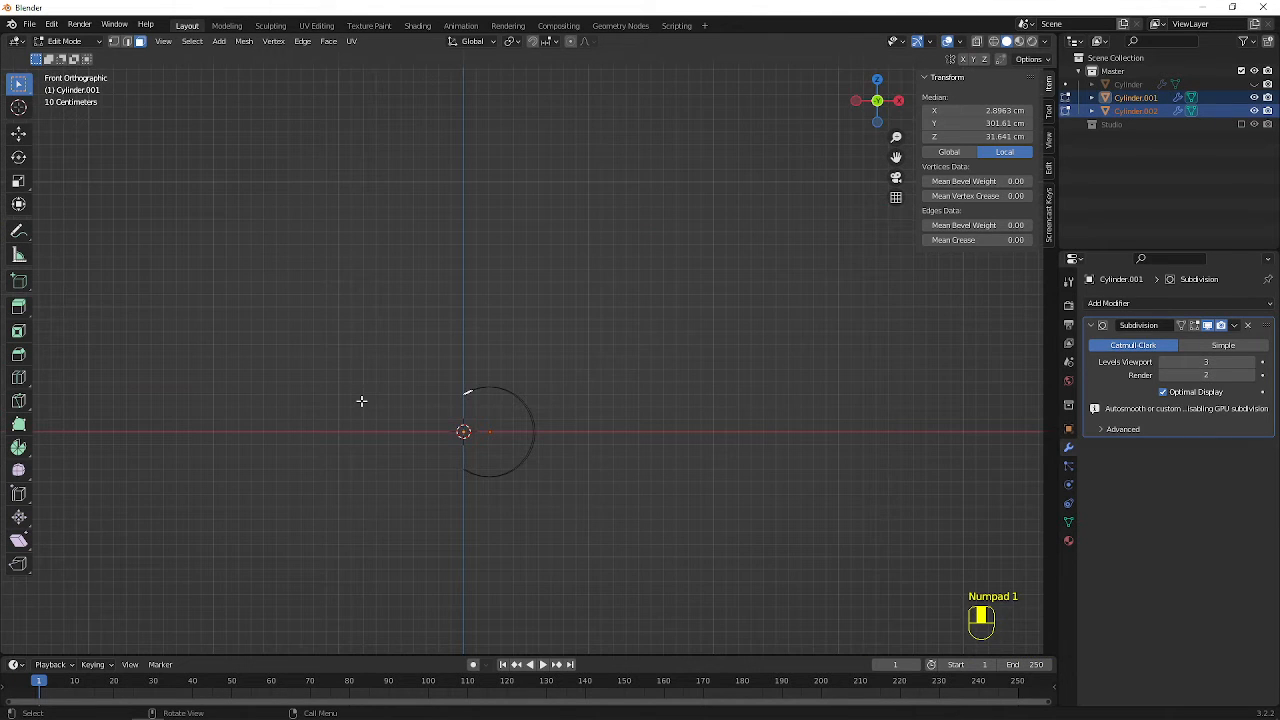
pyautogui.press('e')
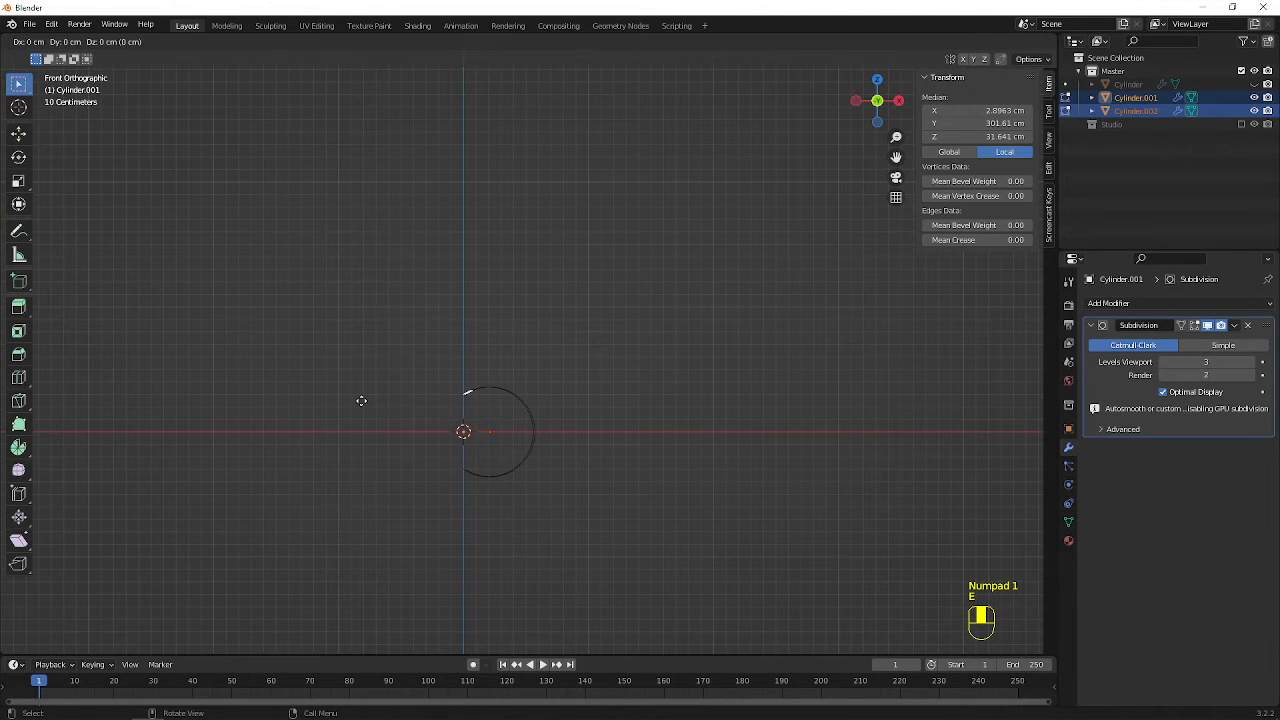
pyautogui.write('0')
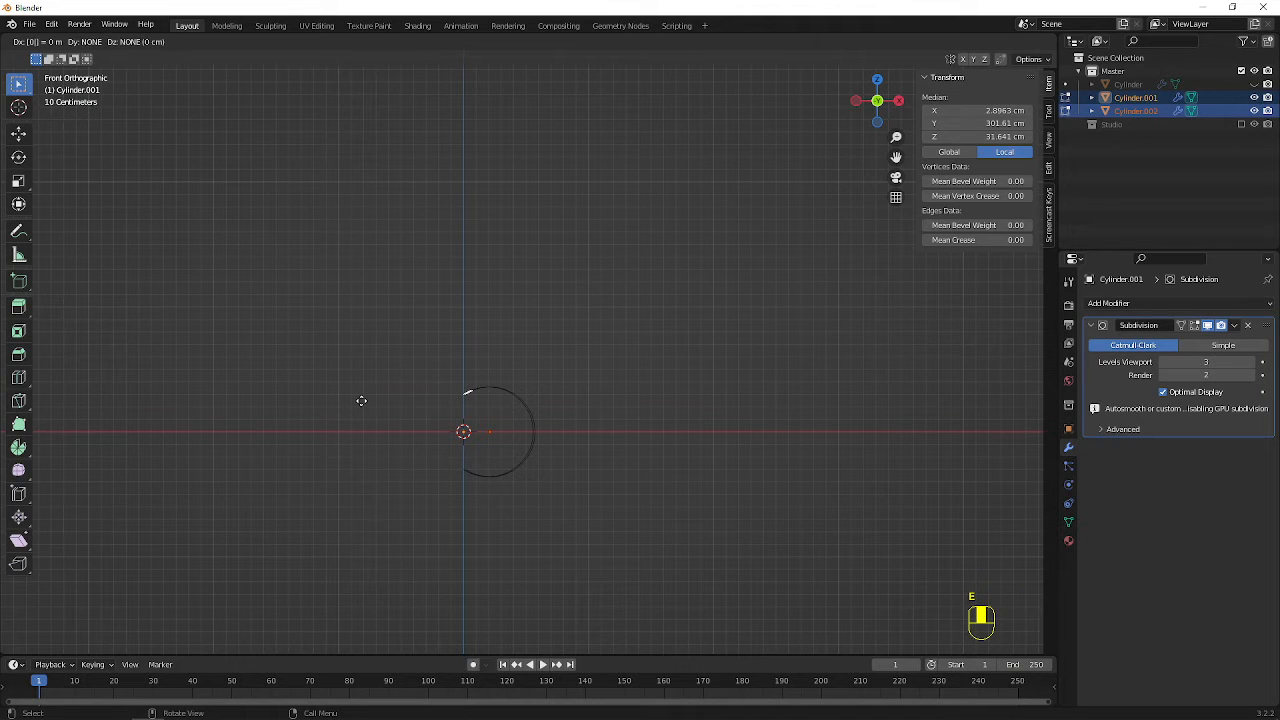
pyautogui.write('.1')
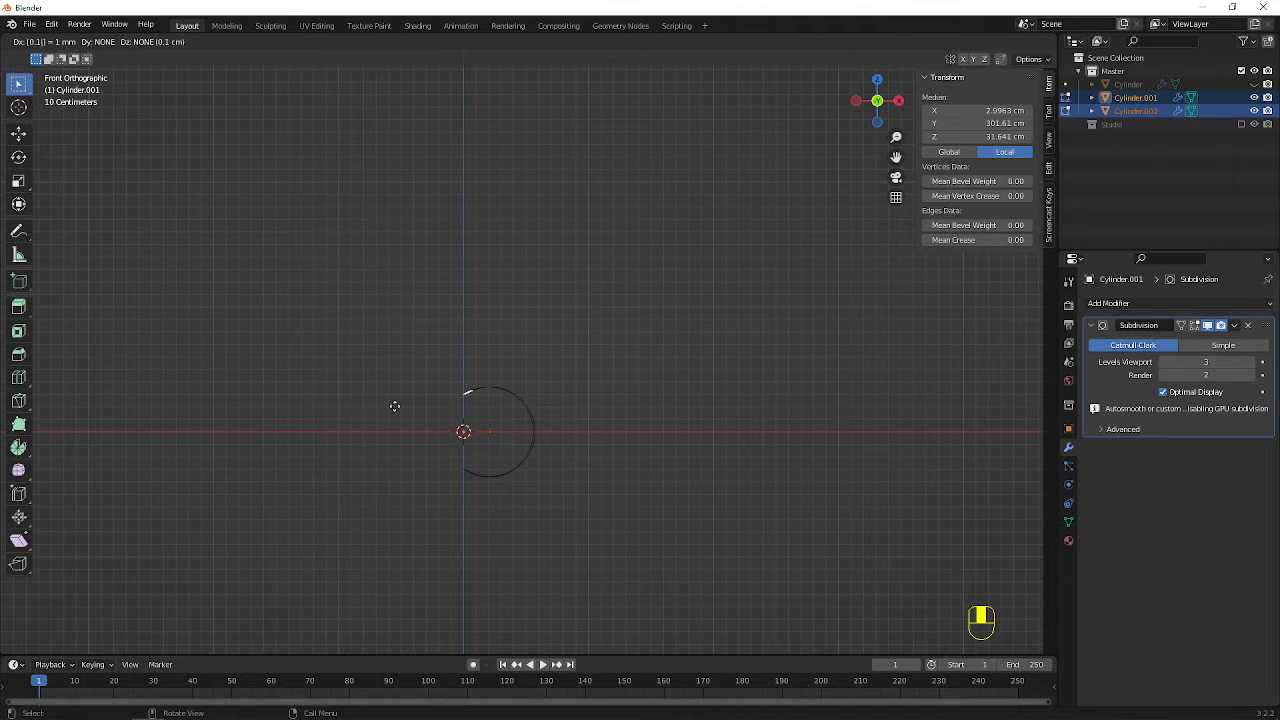
pyautogui.press('Return')
pyautogui.scroll(3, 580, 483)
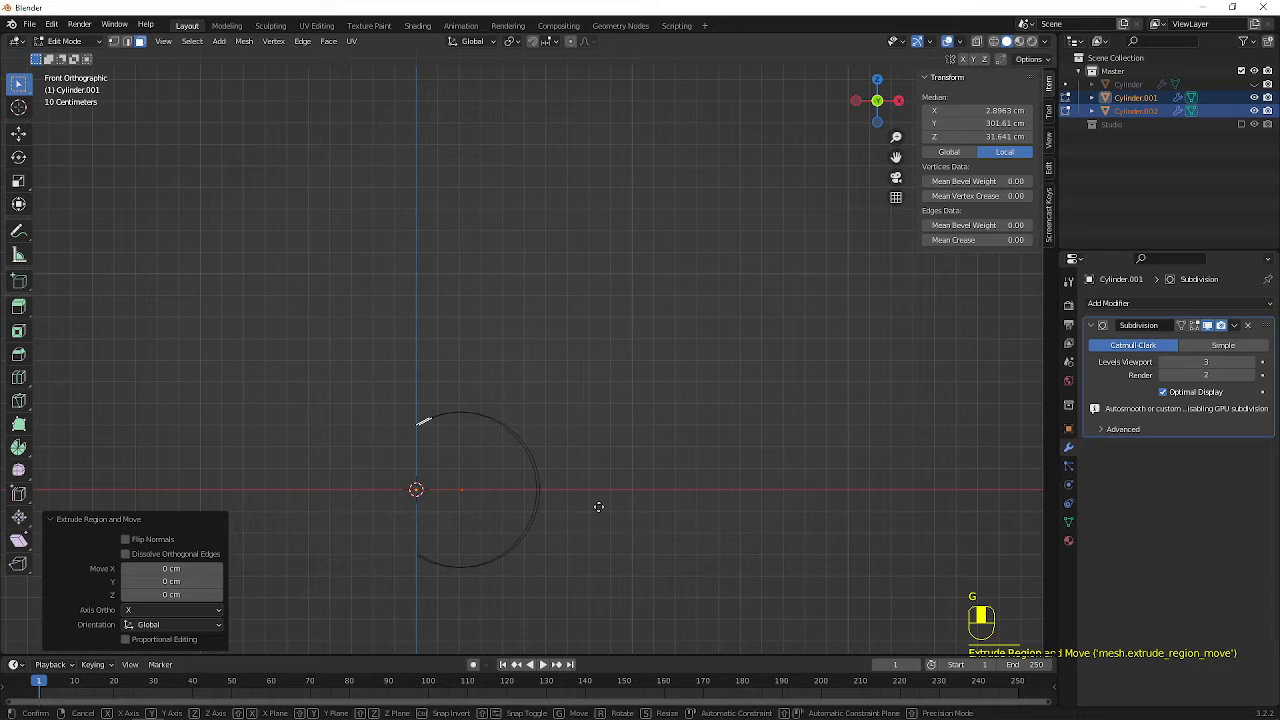
pyautogui.press('g')
pyautogui.press('z')
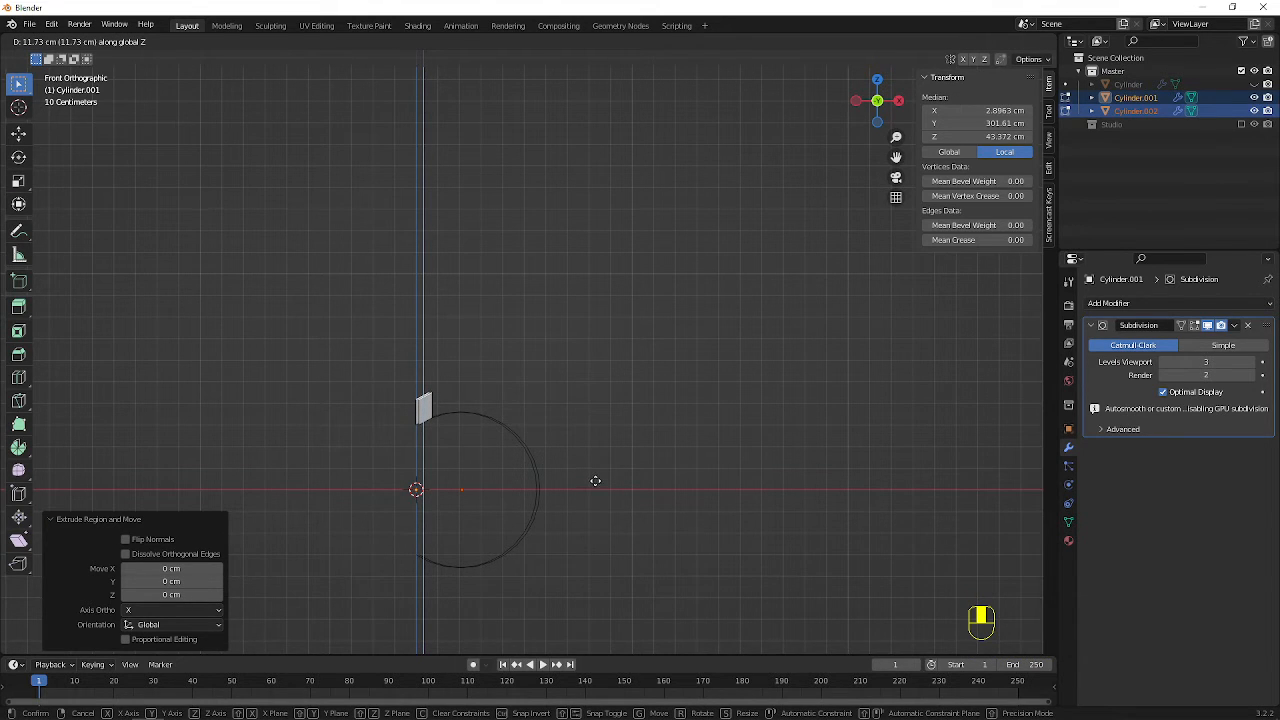
pyautogui.rightClick(594, 463)
pyautogui.scroll(4, 563, 471)
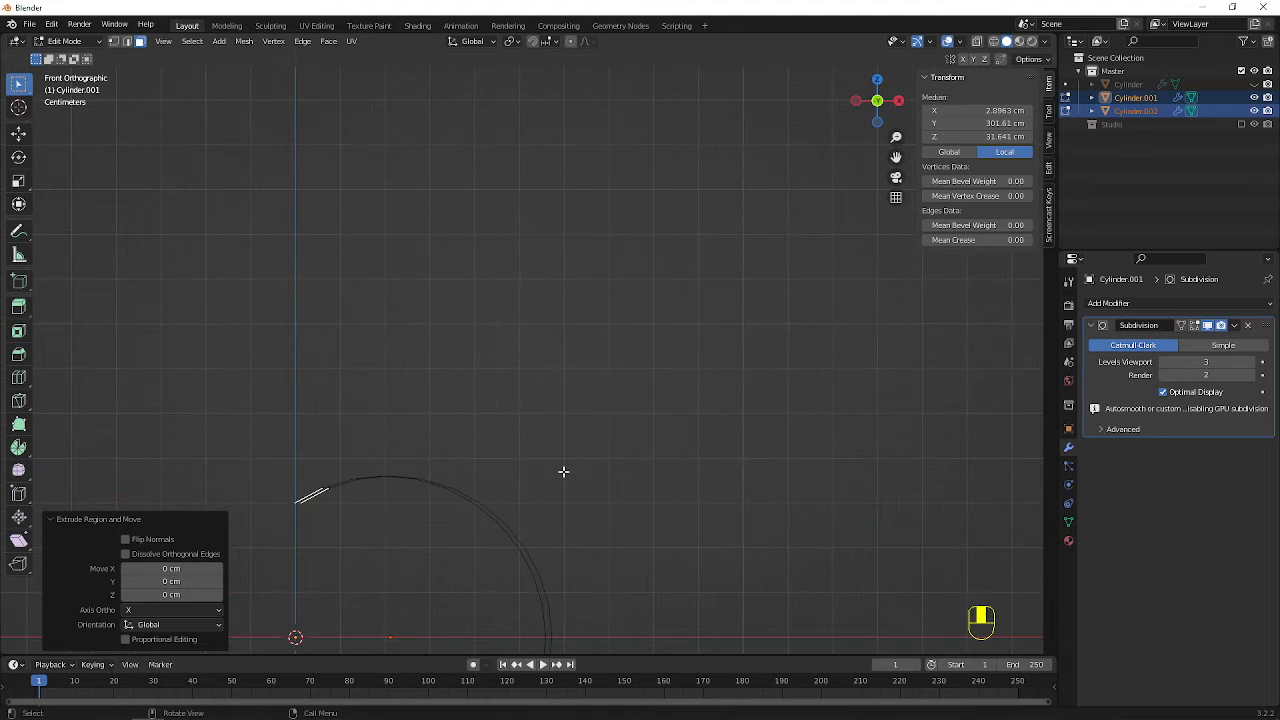
pyautogui.keyDown('shift'); pyautogui.moveTo(563, 471); pyautogui.dragTo(553, 378, button='middle'); pyautogui.keyUp('shift')
pyautogui.write('gz')
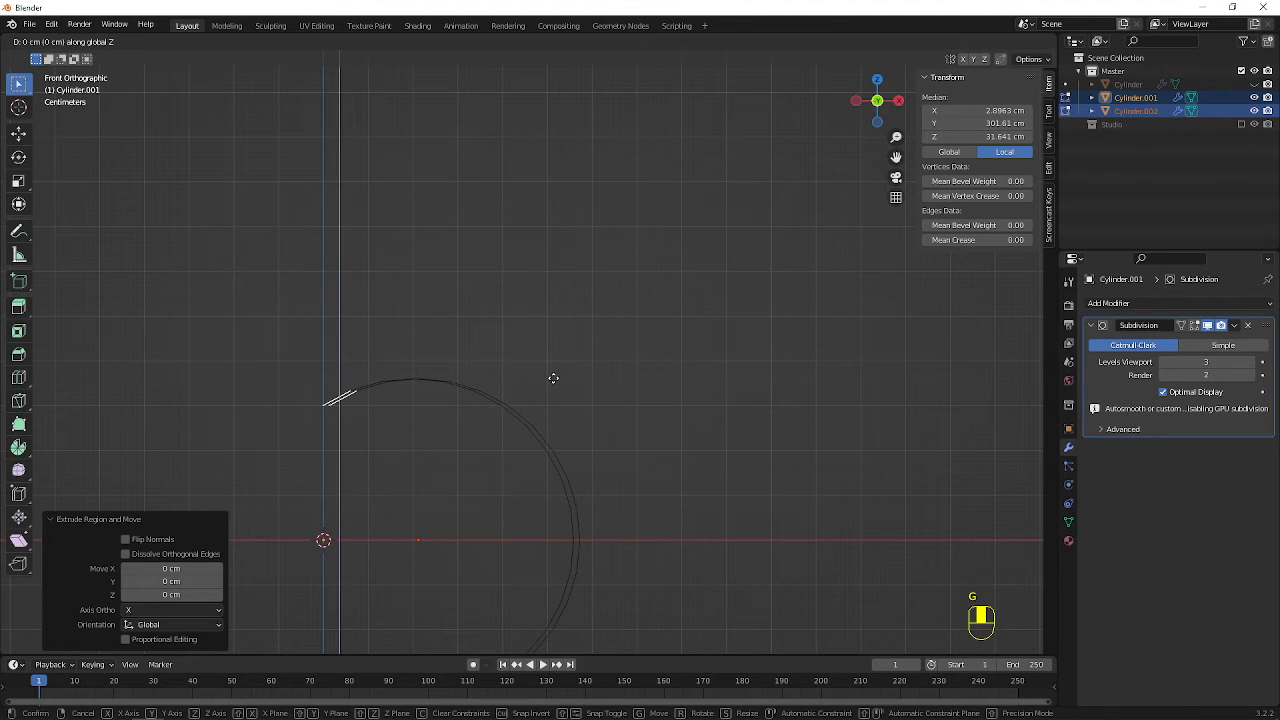
pyautogui.write('1')
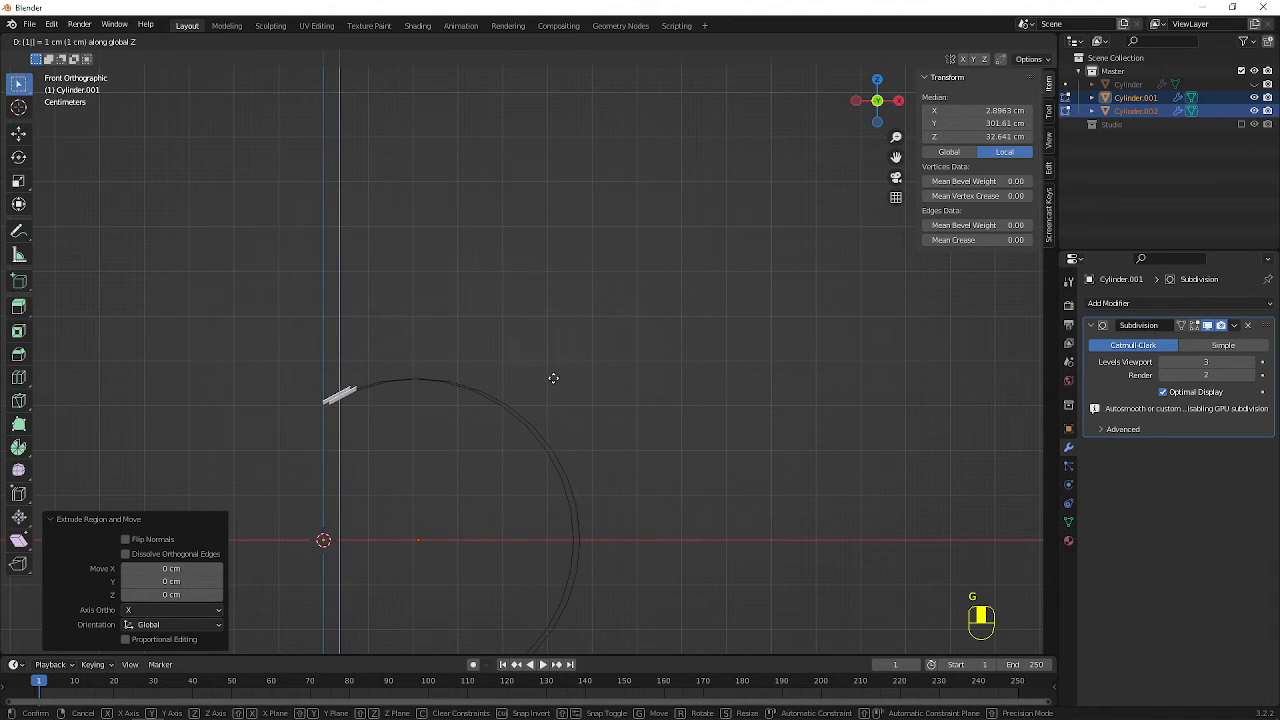
pyautogui.rightClick(553, 378)
pyautogui.write('g')
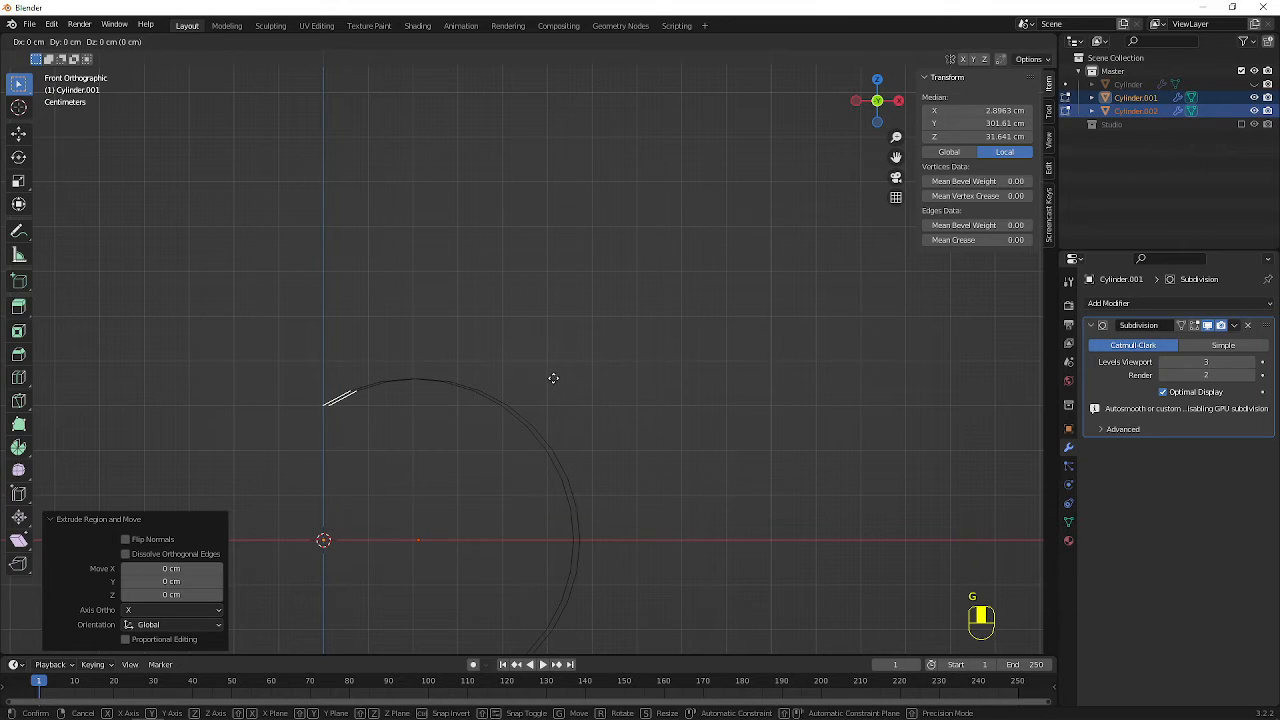
pyautogui.write('z10')
pyautogui.rightClick(553, 378)
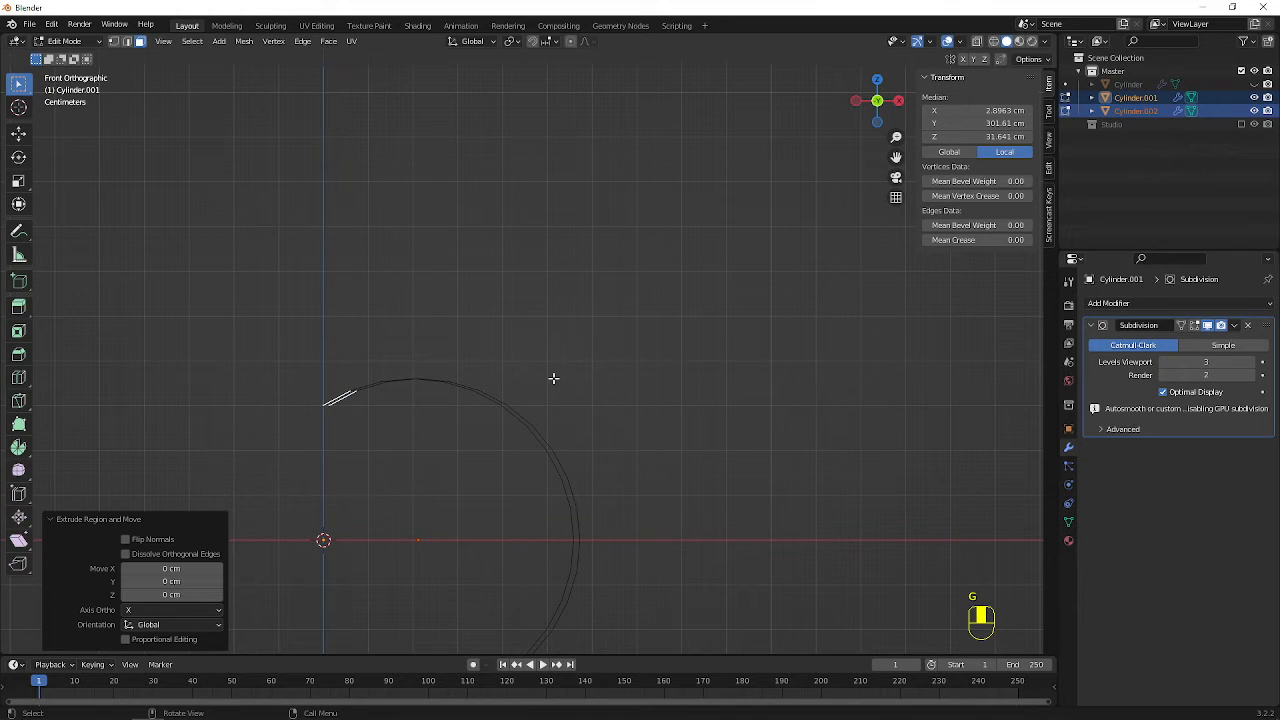
pyautogui.write('gz')
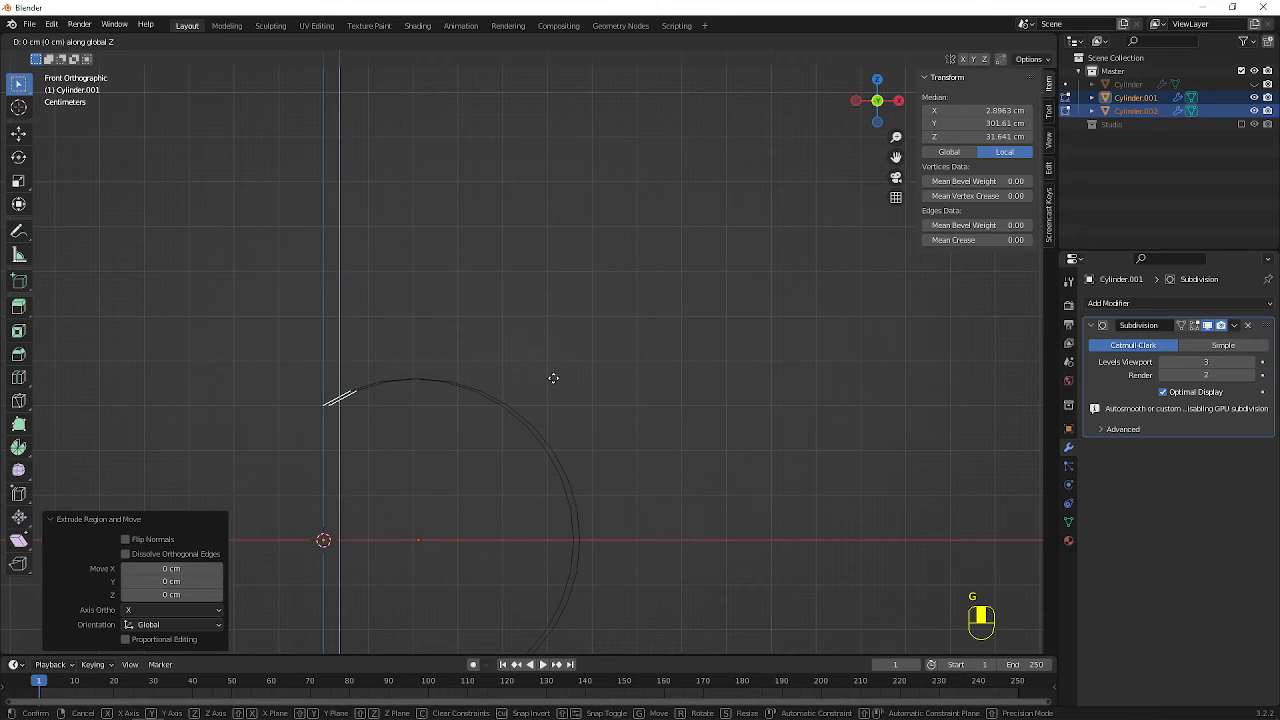
pyautogui.write('15')
pyautogui.rightClick(553, 378)
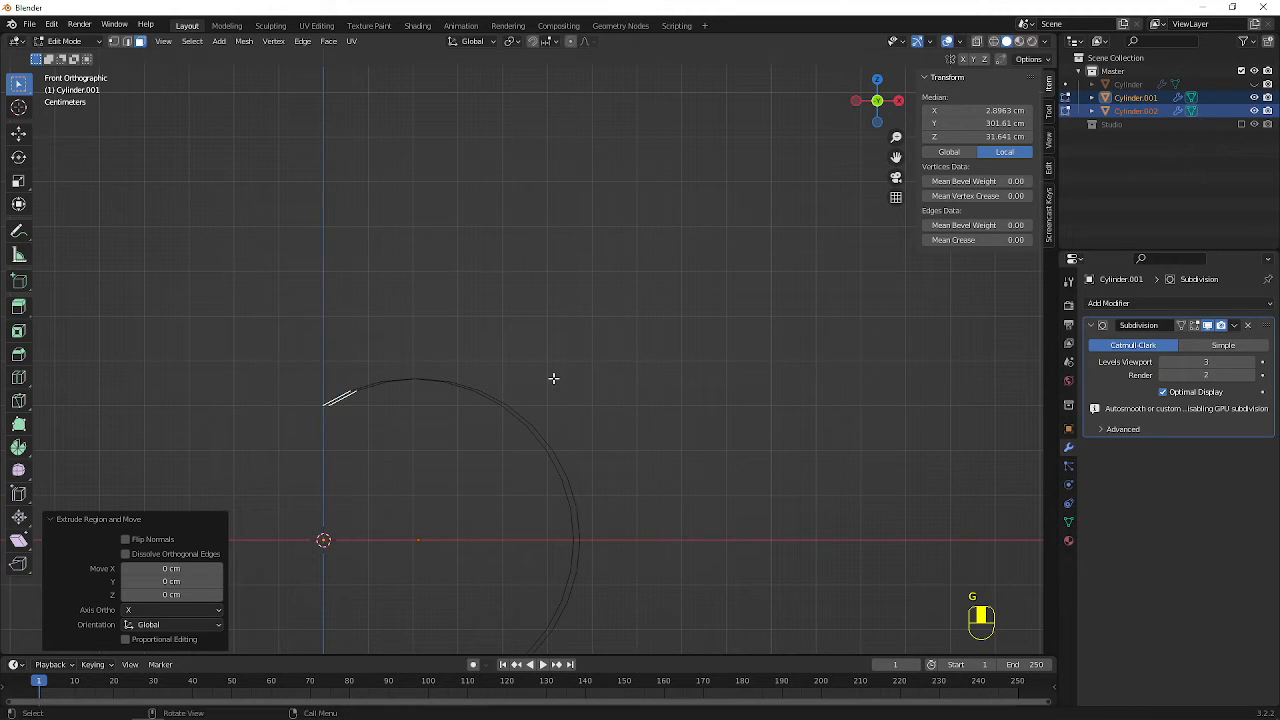
# Try raising the extruded end faces 25 cm along Z, and undo the move after inspecting it
pyautogui.write('gz')
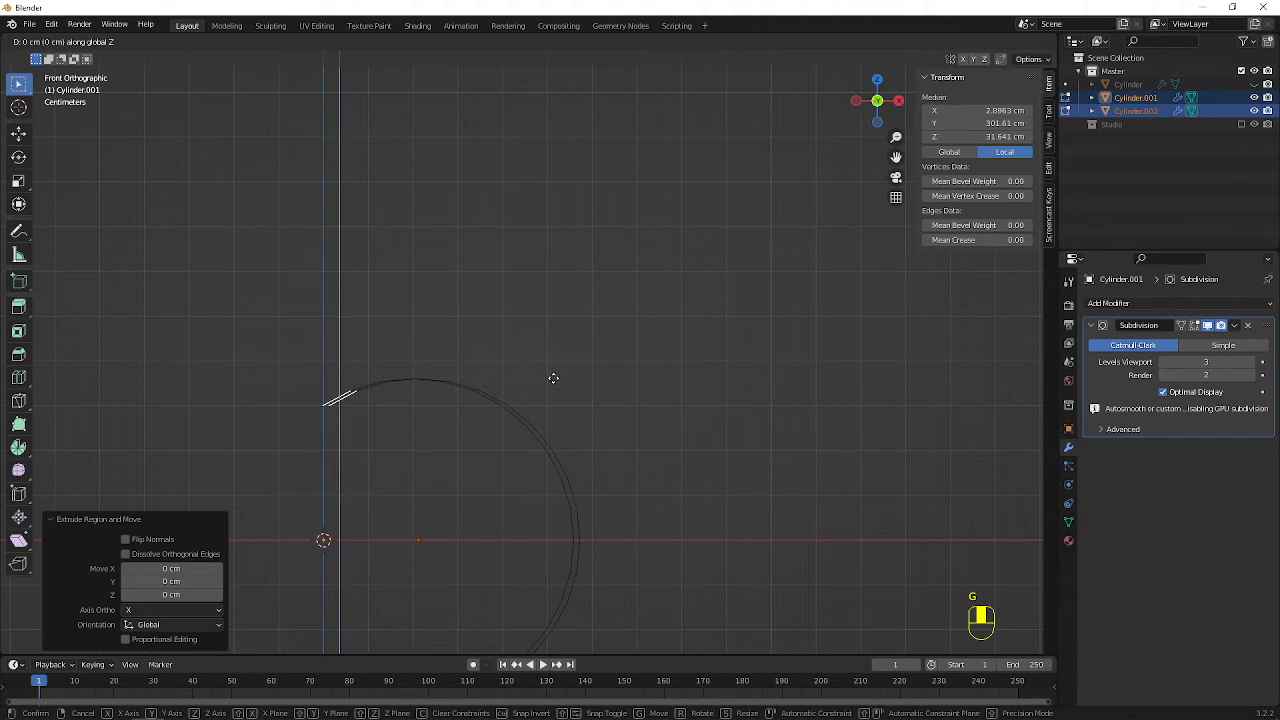
pyautogui.write('25')
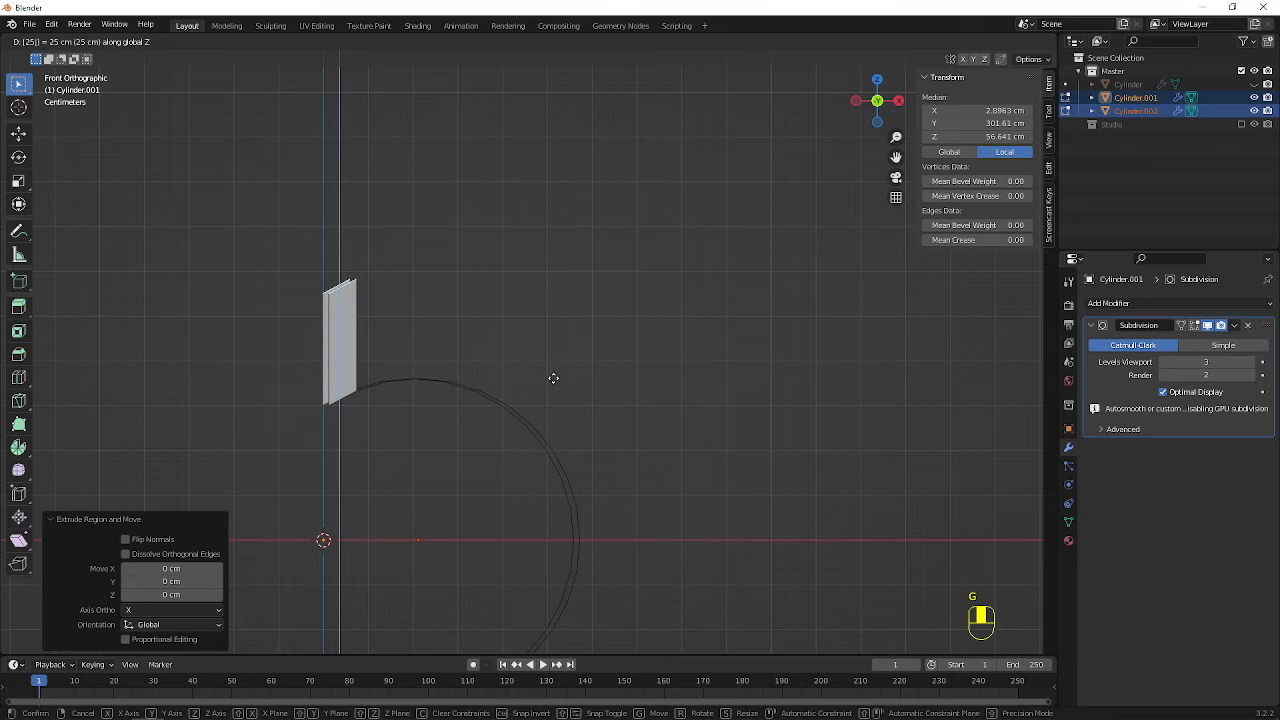
pyautogui.click(553, 378)
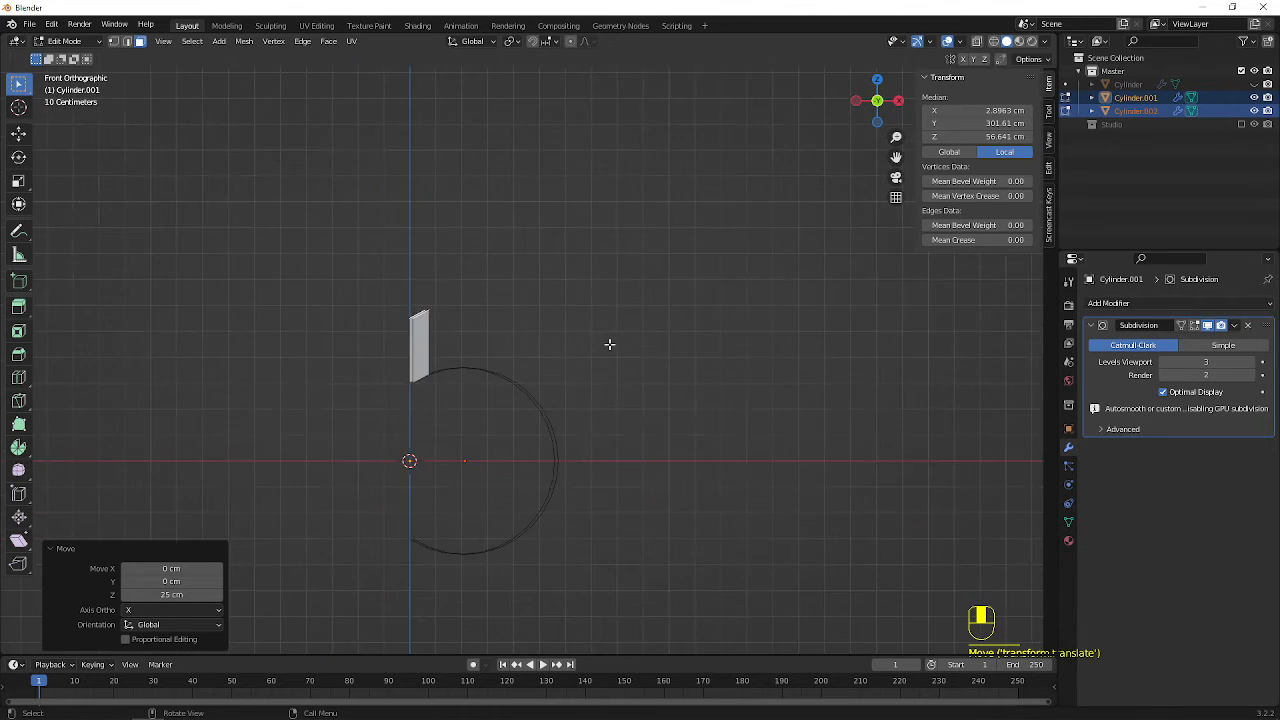
pyautogui.moveTo(608, 346); pyautogui.dragTo(502, 354, button='middle')
pyautogui.scroll(5, 506, 371)
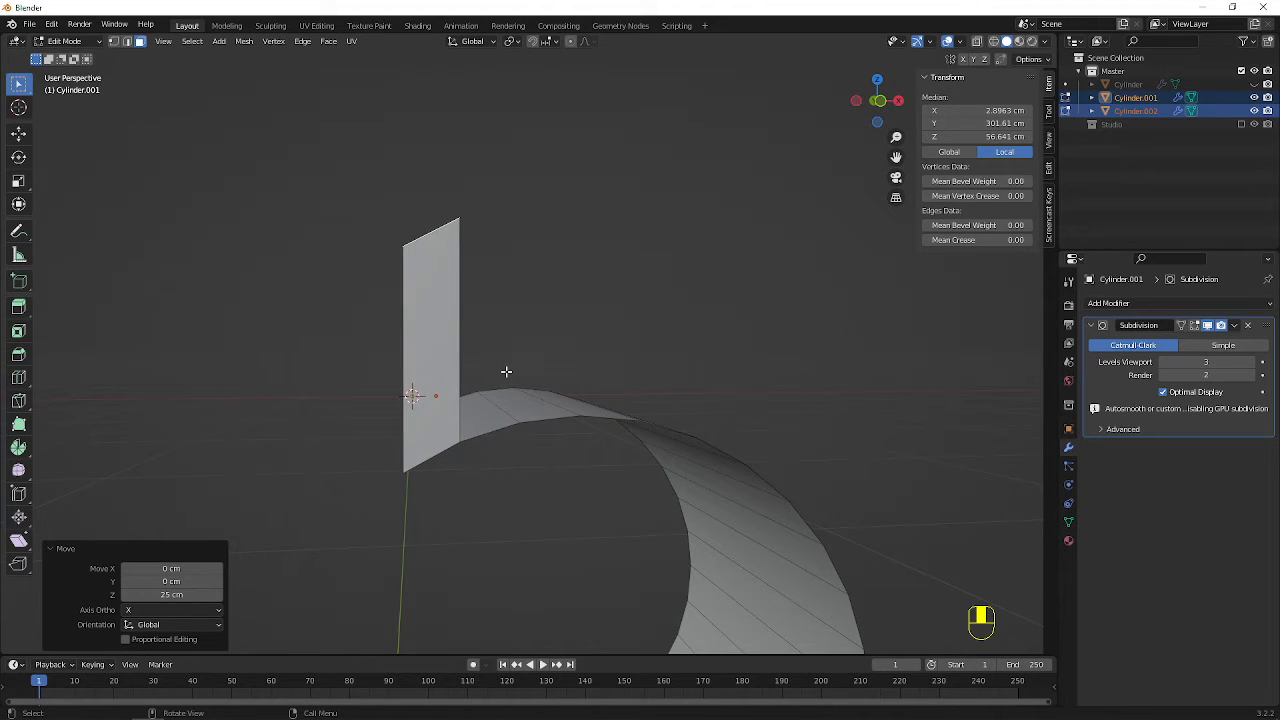
pyautogui.hotkey('ctrl', 'z')
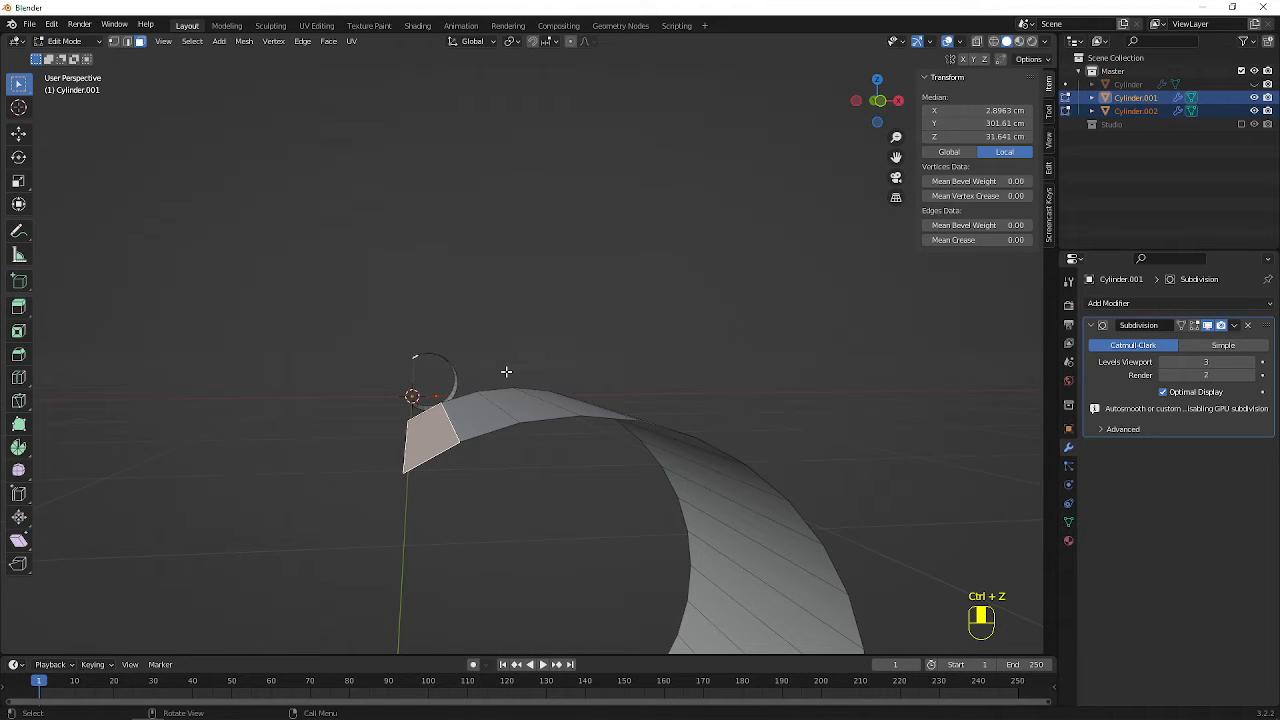
# Raise the extruded end faces of both bands 45 cm along the Z axis to form upright posts
pyautogui.press('s')
pyautogui.rightClick(506, 371)
pyautogui.press('g')
pyautogui.press('z')
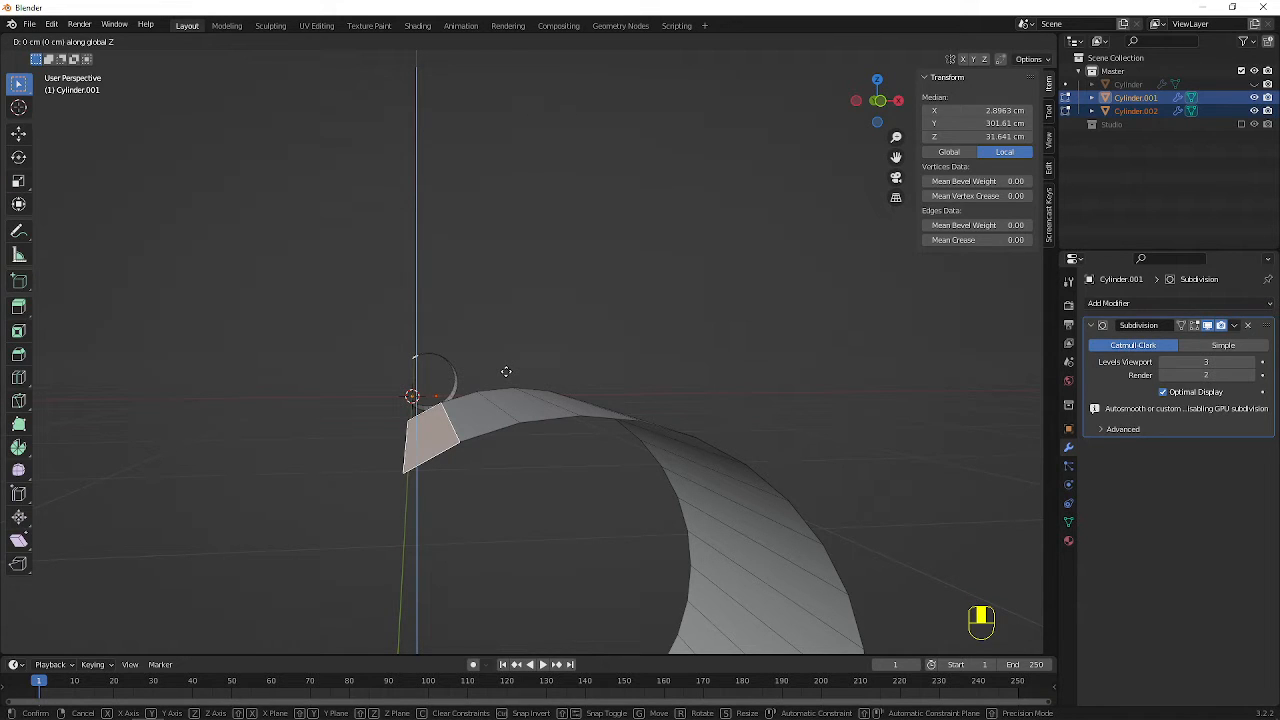
pyautogui.write('45')
pyautogui.press('Return')
pyautogui.scroll(-4, 474, 320)
pyautogui.moveTo(498, 325); pyautogui.dragTo(545, 343, button='middle')
pyautogui.scroll(2, 400, 340)
pyautogui.moveTo(639, 335); pyautogui.dragTo(606, 334, button='middle')
pyautogui.scroll(1, 585, 334)
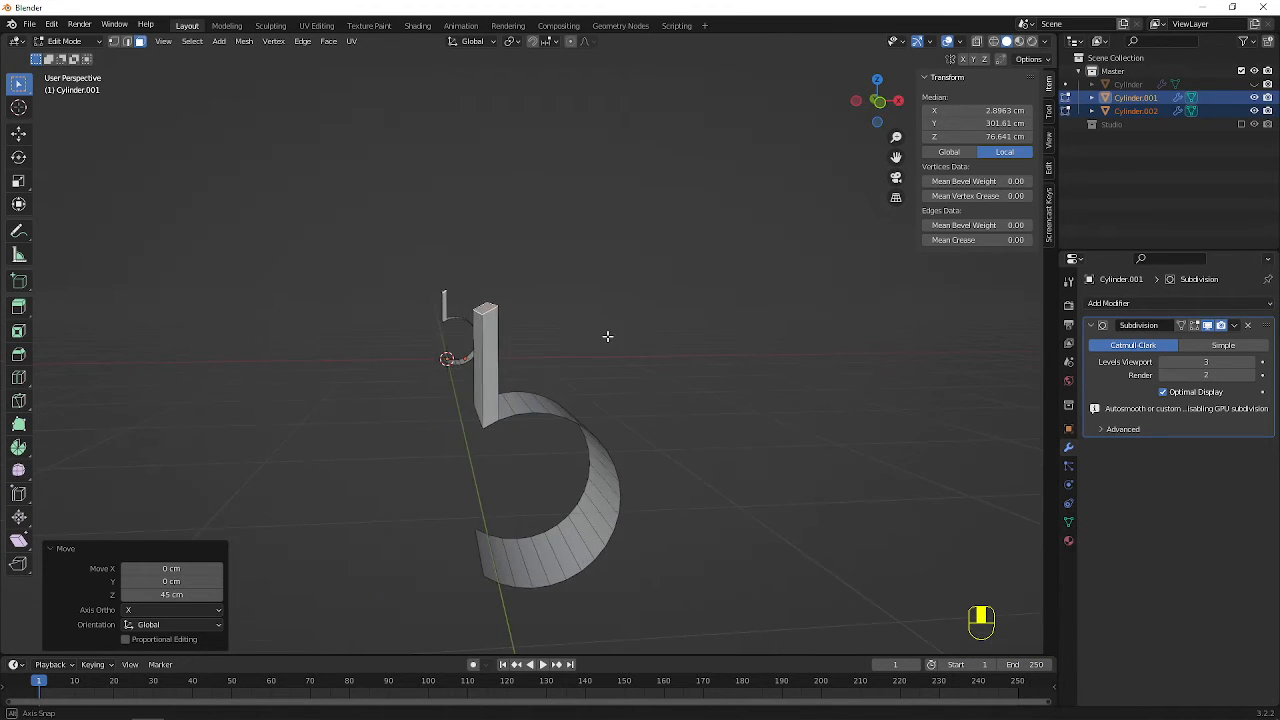
# Flatten the raised top faces of both upper extensions by scaling them to 0 along the Z axis
pyautogui.write('s')
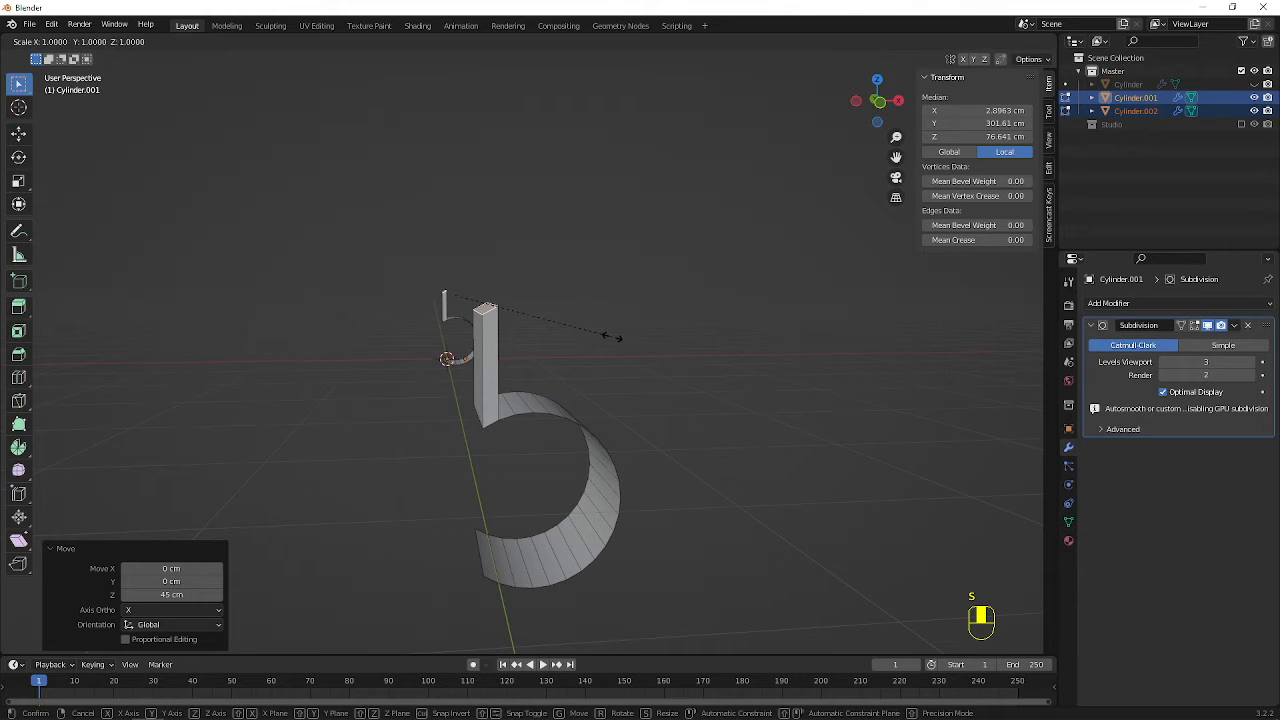
pyautogui.write('z')
pyautogui.write('0')
pyautogui.press('Return')
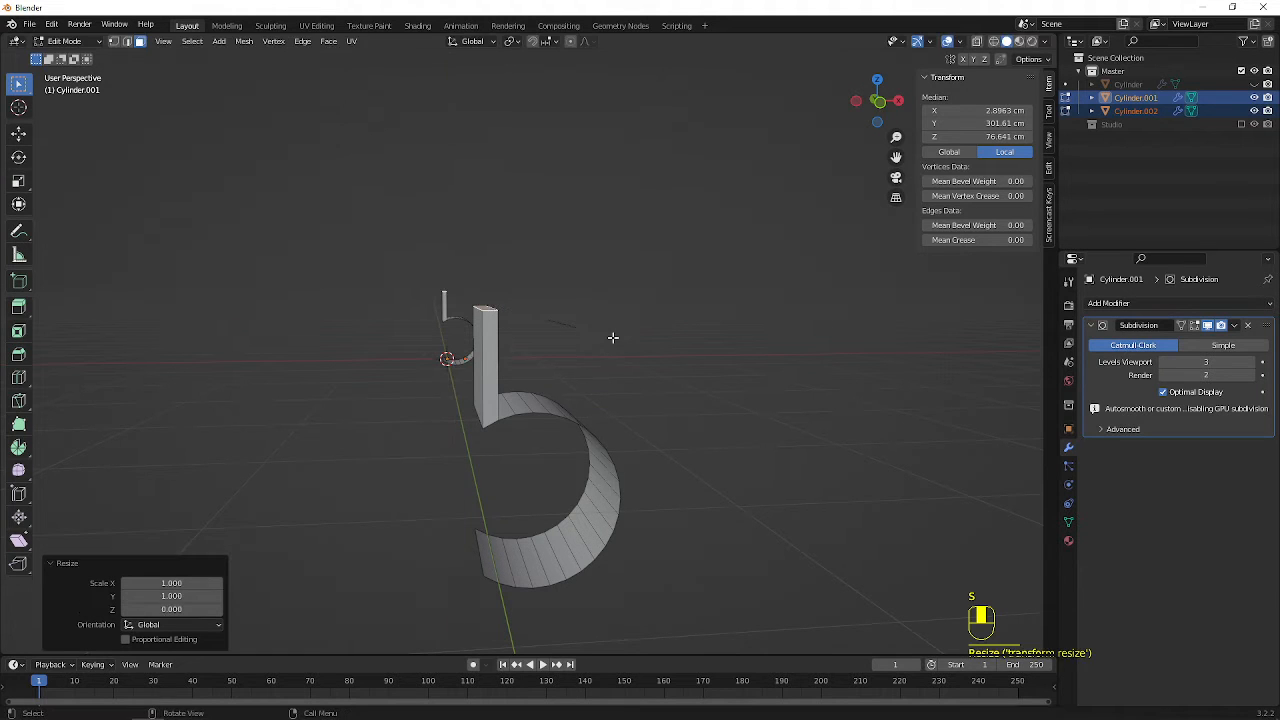
# Select the lower end face of each of the two curved bands
pyautogui.moveTo(533, 331)
pyautogui.mouseDown(button='middle')
pyautogui.moveTo(454, 340)
pyautogui.moveTo(522, 312)
pyautogui.mouseUp(button='middle')
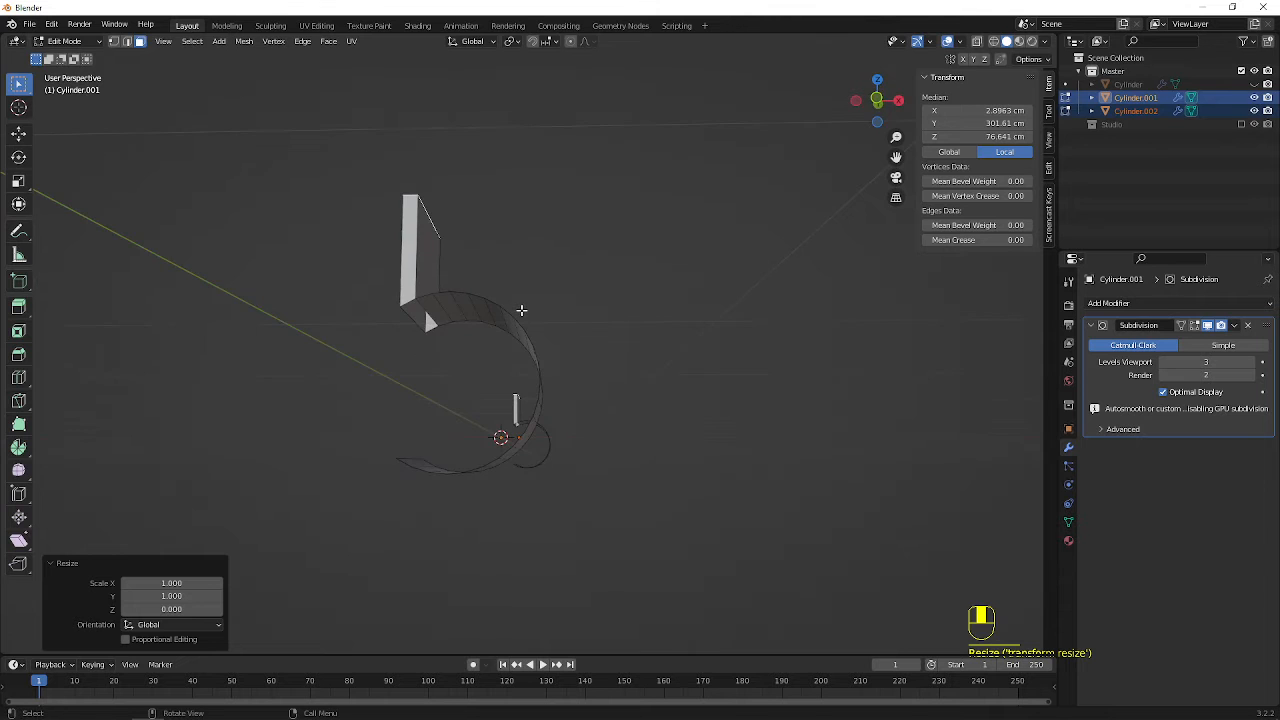
pyautogui.moveTo(437, 326); pyautogui.dragTo(497, 363, button='middle')
pyautogui.click(474, 457)
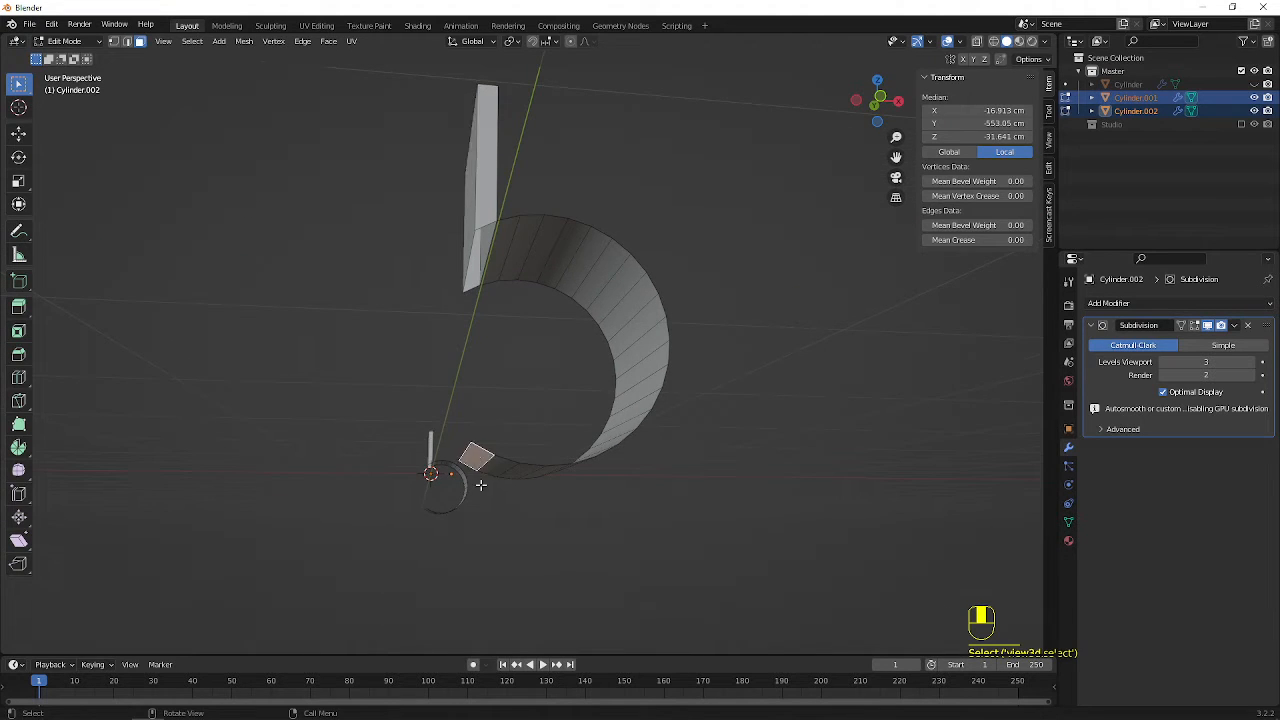
pyautogui.moveTo(480, 483); pyautogui.dragTo(523, 471, button='middle')
pyautogui.scroll(-2, 414, 497)
pyautogui.keyDown('shift'); pyautogui.moveTo(414, 497); pyautogui.dragTo(620, 382, button='middle'); pyautogui.keyUp('shift')
pyautogui.scroll(2, 456, 494)
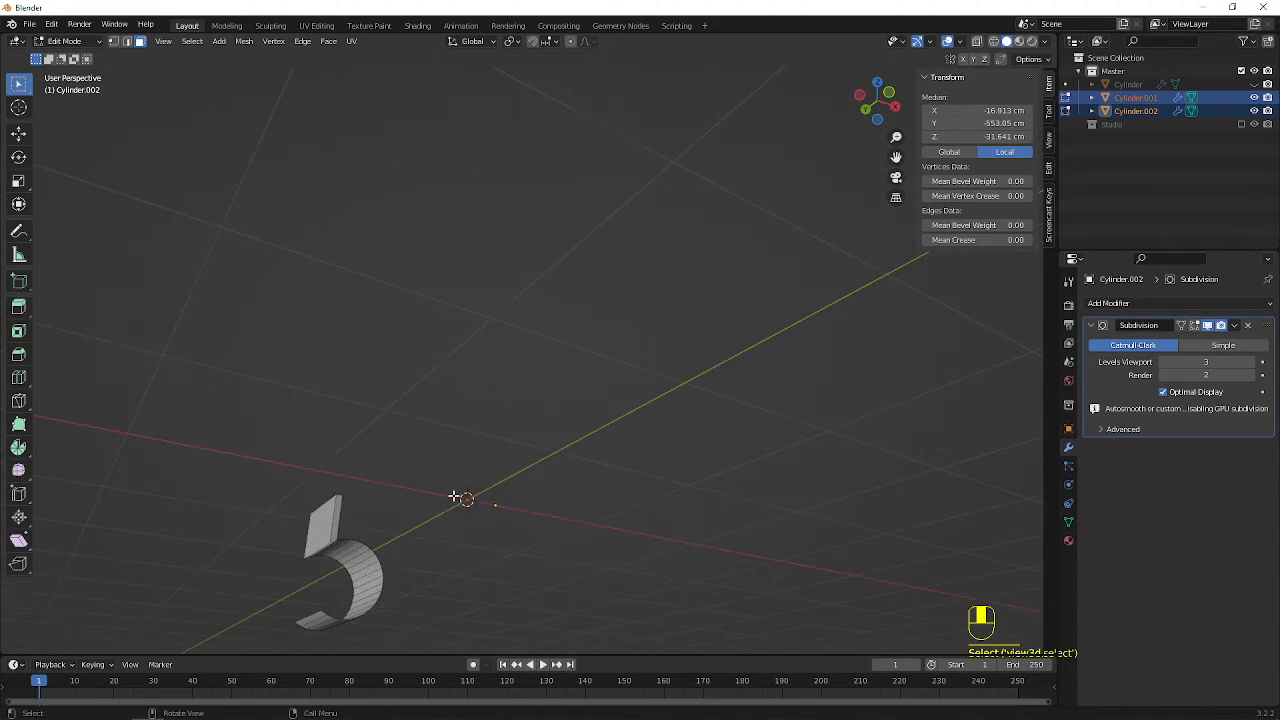
pyautogui.keyDown('shift'); pyautogui.moveTo(456, 494); pyautogui.dragTo(916, 112, button='middle'); pyautogui.keyUp('shift')
pyautogui.keyDown('shift'); pyautogui.click(469, 496); pyautogui.keyUp('shift')
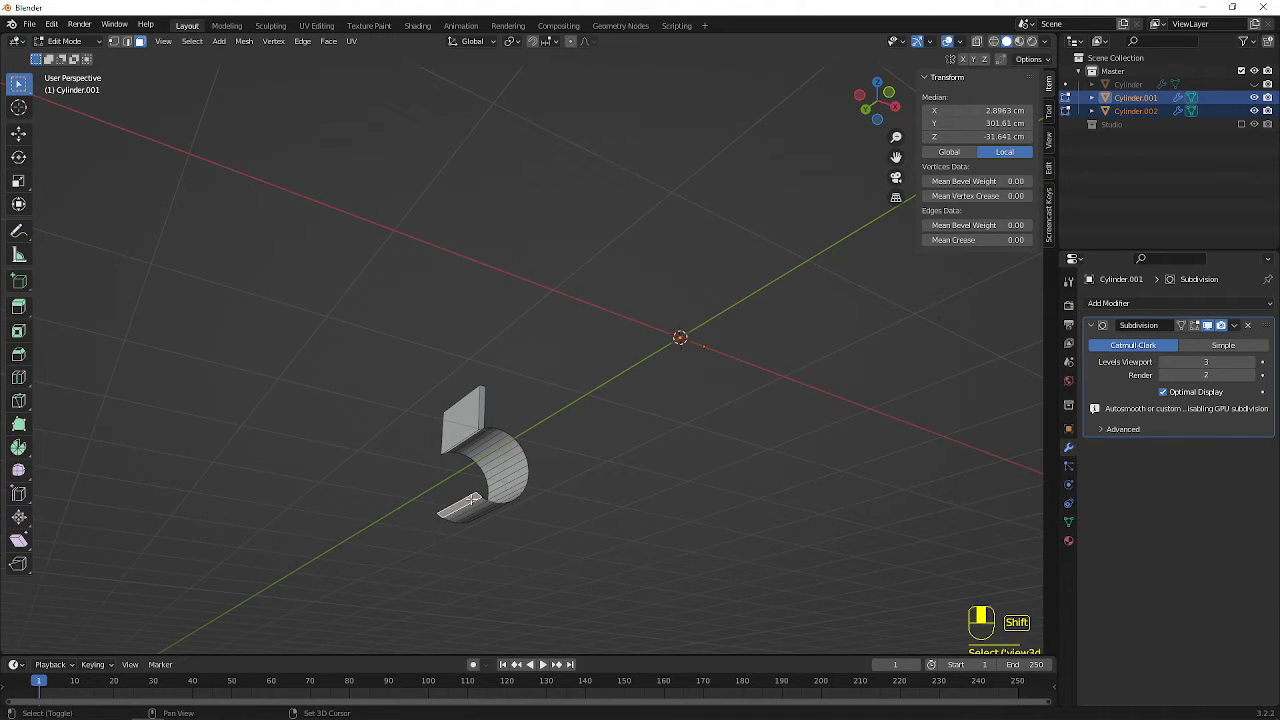
# Extrude the lower end faces of both bands in place, and move them -45 cm along the Z axis
pyautogui.scroll(-2, 646, 403)
pyautogui.moveTo(646, 403); pyautogui.dragTo(684, 289, button='middle')
pyautogui.press('e')
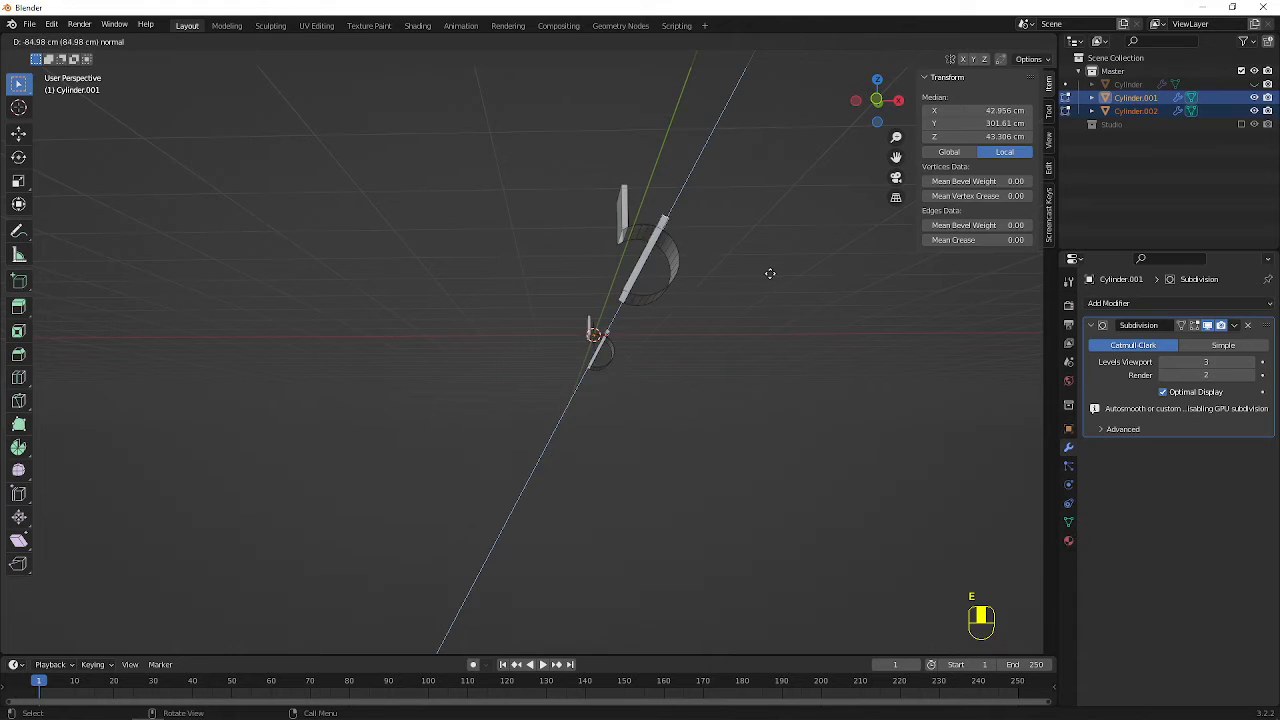
pyautogui.rightClick(769, 276)
pyautogui.press('g')
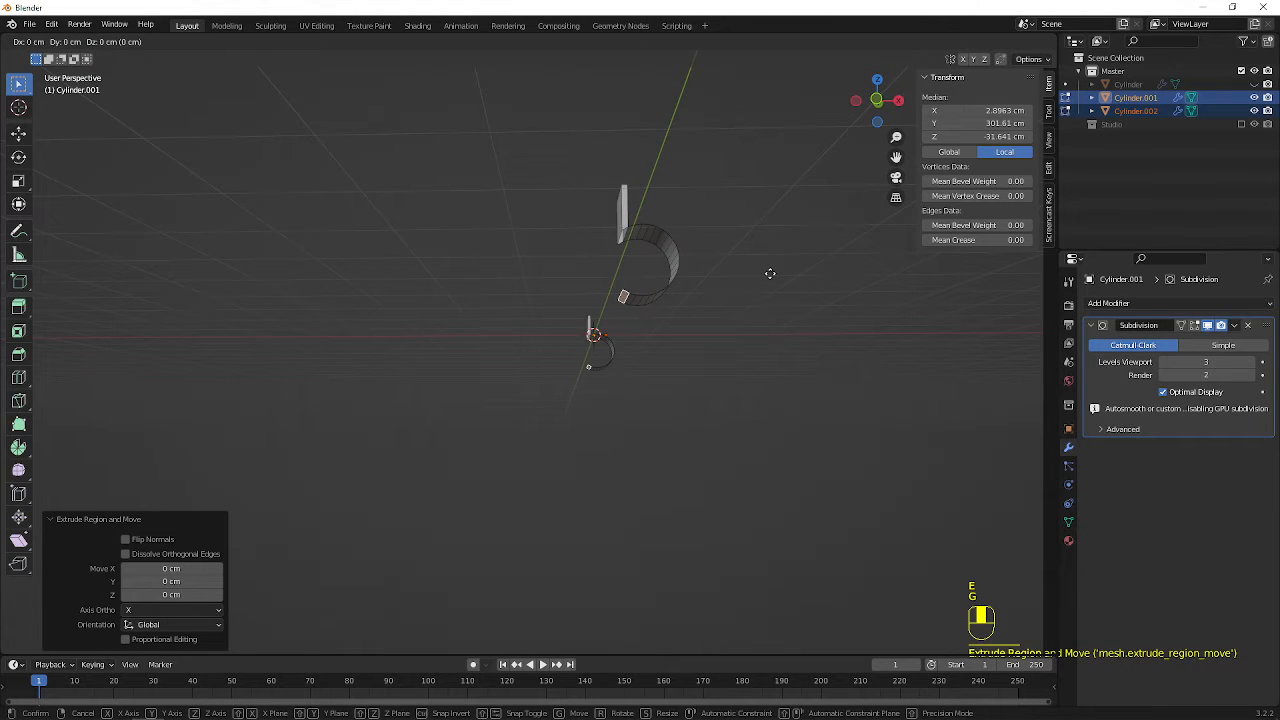
pyautogui.press('z')
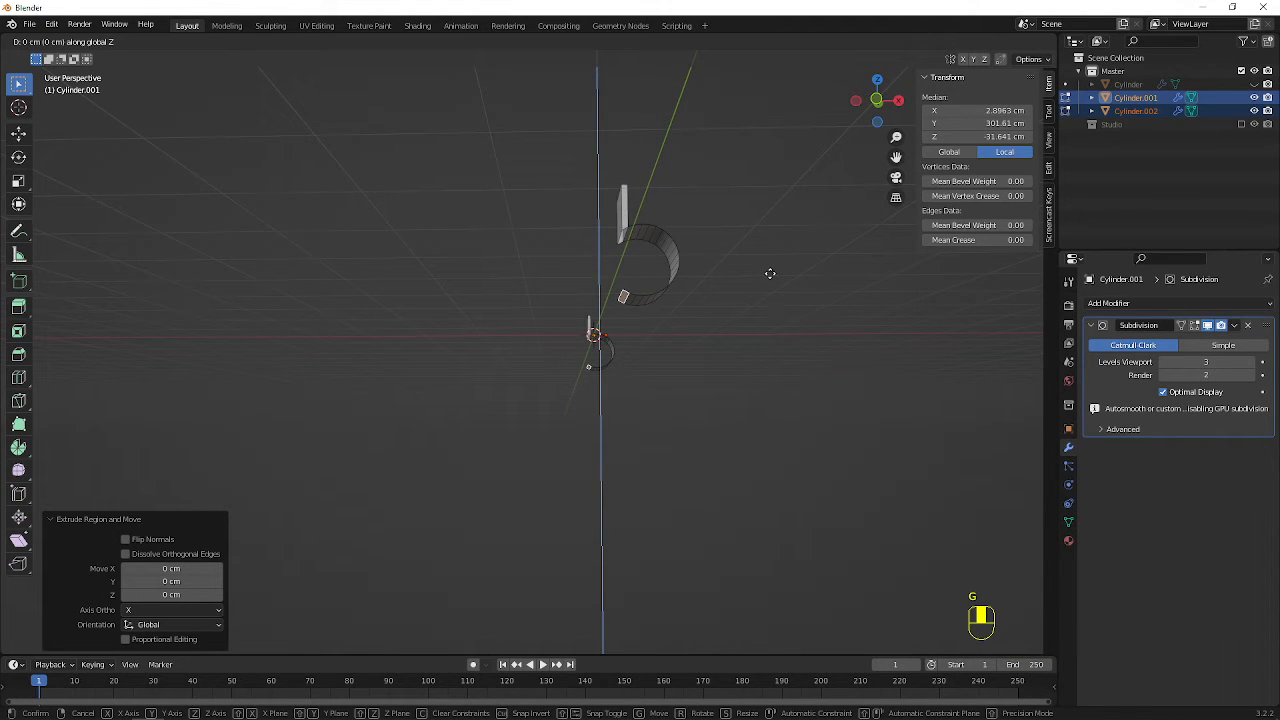
pyautogui.write('-45')
pyautogui.click(771, 273)
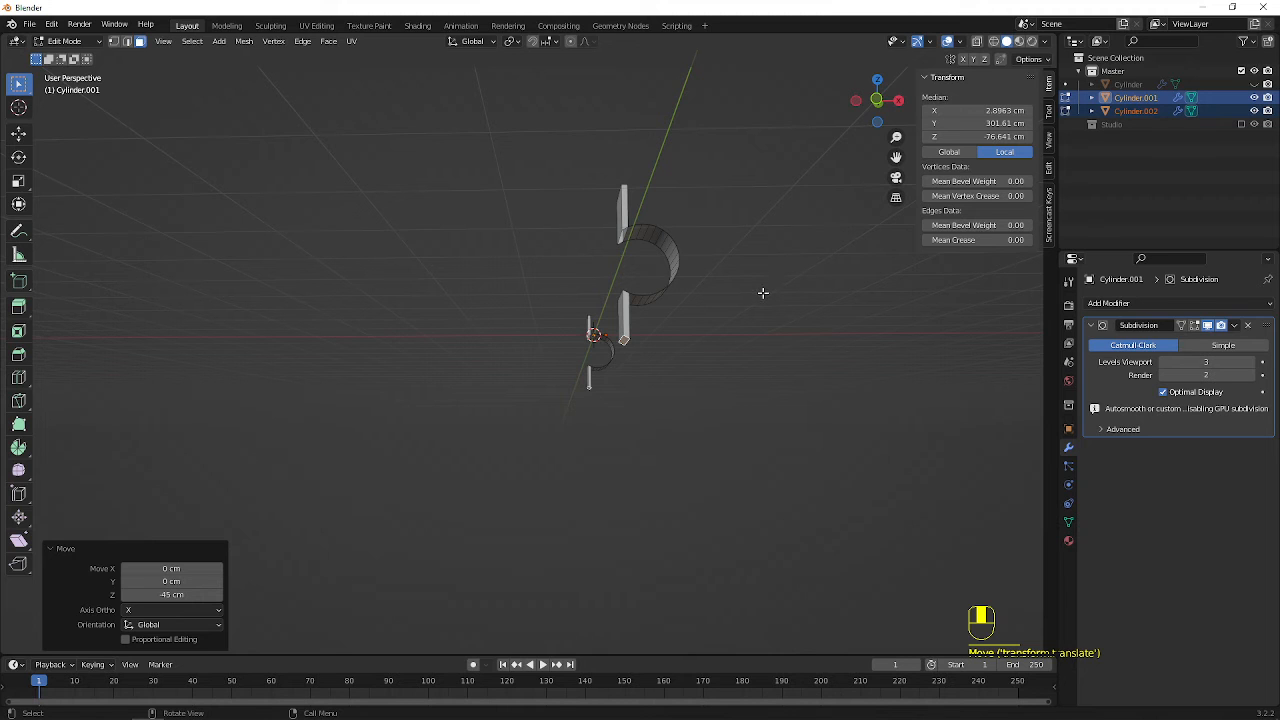
# Flatten the bottom faces of both lower extensions by scaling them to 0 along the Z axis
pyautogui.write('sz0')
pyautogui.click(763, 291)
pyautogui.moveTo(763, 290); pyautogui.dragTo(577, 361, button='middle')
# On Cylinder.002, delete the upper extension's narrow side faces and the broad face away from the curve
pyautogui.keyDown('alt'); pyautogui.click(576, 451); pyautogui.keyUp('alt')
pyautogui.moveTo(576, 451); pyautogui.dragTo(633, 330, button='middle')
pyautogui.keyDown('shift'); pyautogui.click(669, 361); pyautogui.keyUp('shift')
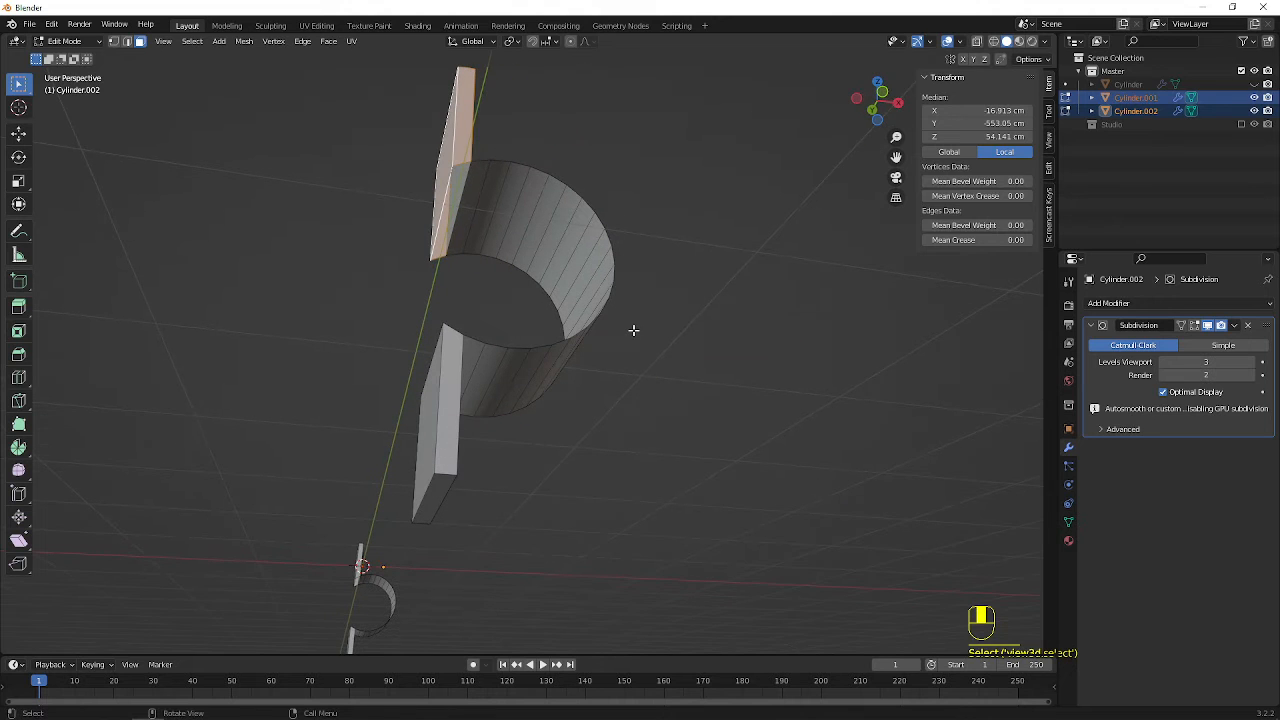
pyautogui.press('x')
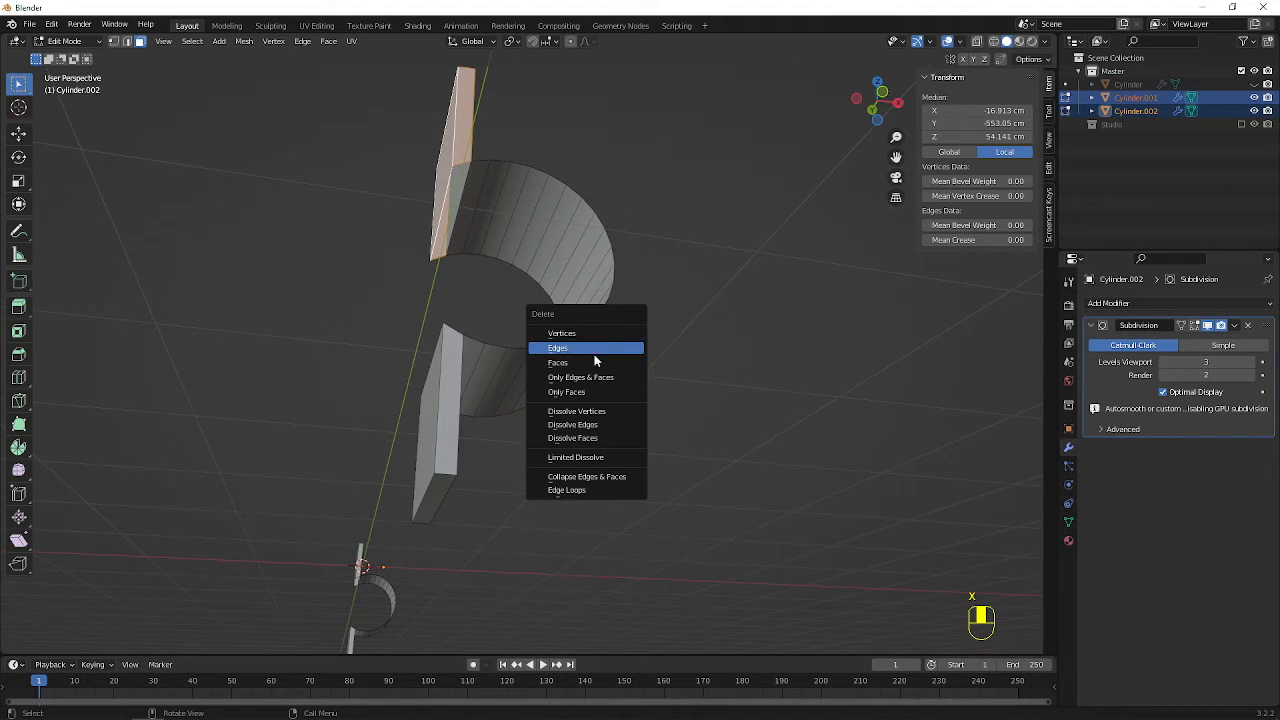
pyautogui.click(590, 368)
# On Cylinder.002, delete the lower extension's narrow side faces and its broad face away from the curve
pyautogui.moveTo(471, 297); pyautogui.dragTo(525, 426, button='middle')
pyautogui.keyDown('alt'); pyautogui.click(519, 193); pyautogui.keyUp('alt')
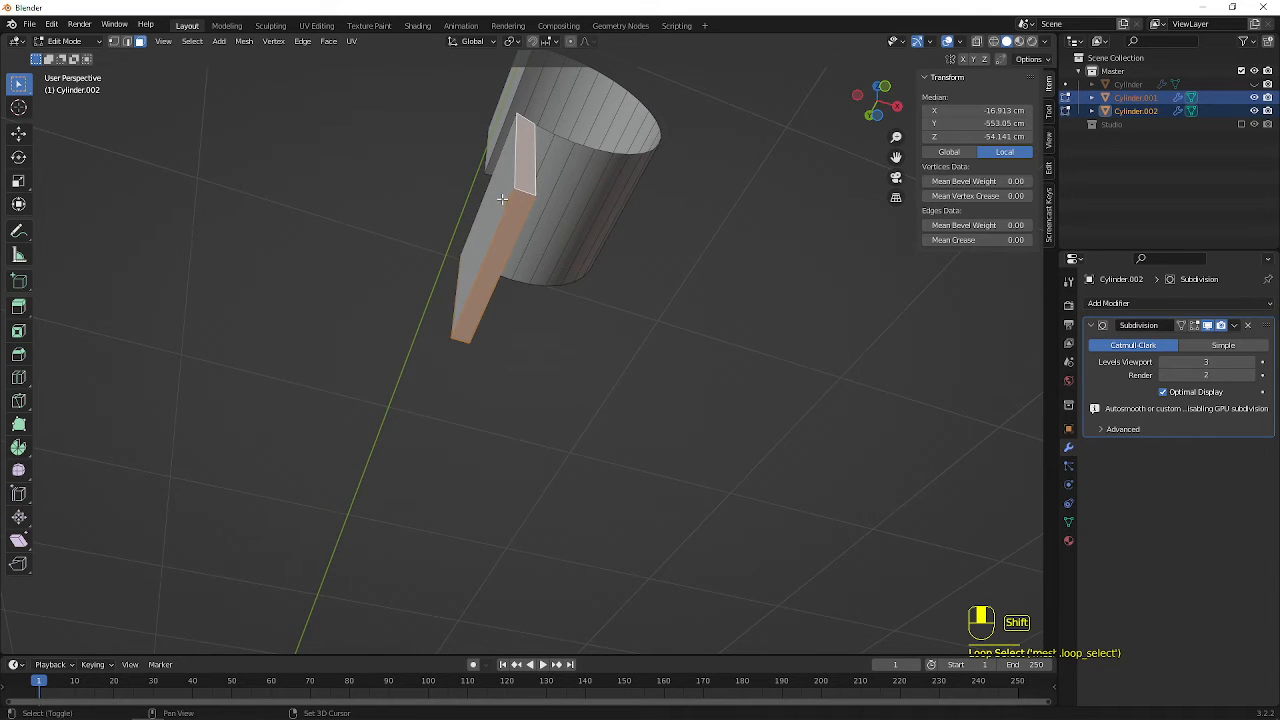
pyautogui.click(502, 199)
pyautogui.press('x')
pyautogui.click(506, 198)
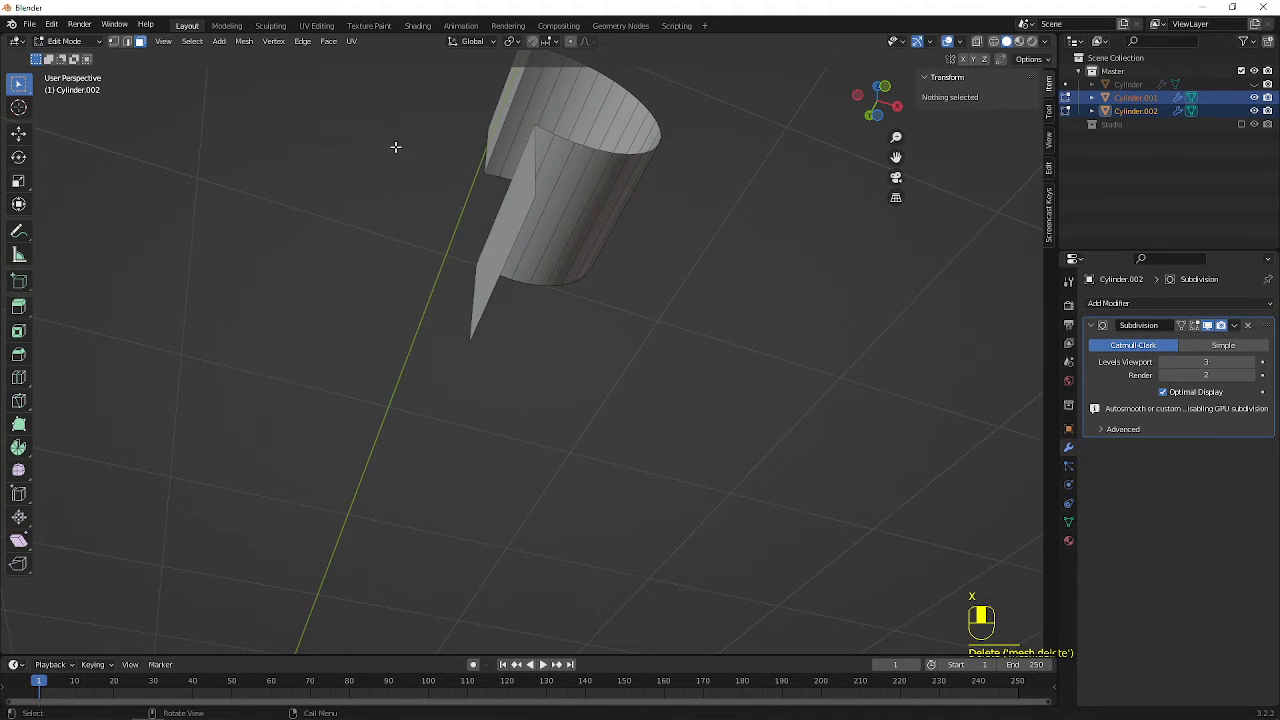
# On Cylinder.001, delete the narrow side faces and the outer broad faces of both the upper and lower extensions
pyautogui.moveTo(397, 146); pyautogui.dragTo(531, 197, button='middle')
pyautogui.scroll(-4, 531, 250)
pyautogui.scroll(4, 531, 295)
pyautogui.moveTo(531, 295); pyautogui.dragTo(399, 226, button='middle')
pyautogui.keyDown('alt'); pyautogui.keyDown('shift'); pyautogui.click(566, 402); pyautogui.keyUp('shift'); pyautogui.keyUp('alt')
pyautogui.moveTo(566, 402); pyautogui.dragTo(463, 434, button='middle')
pyautogui.keyDown('alt'); pyautogui.keyDown('shift'); pyautogui.click(417, 454); pyautogui.keyUp('shift'); pyautogui.keyUp('alt')
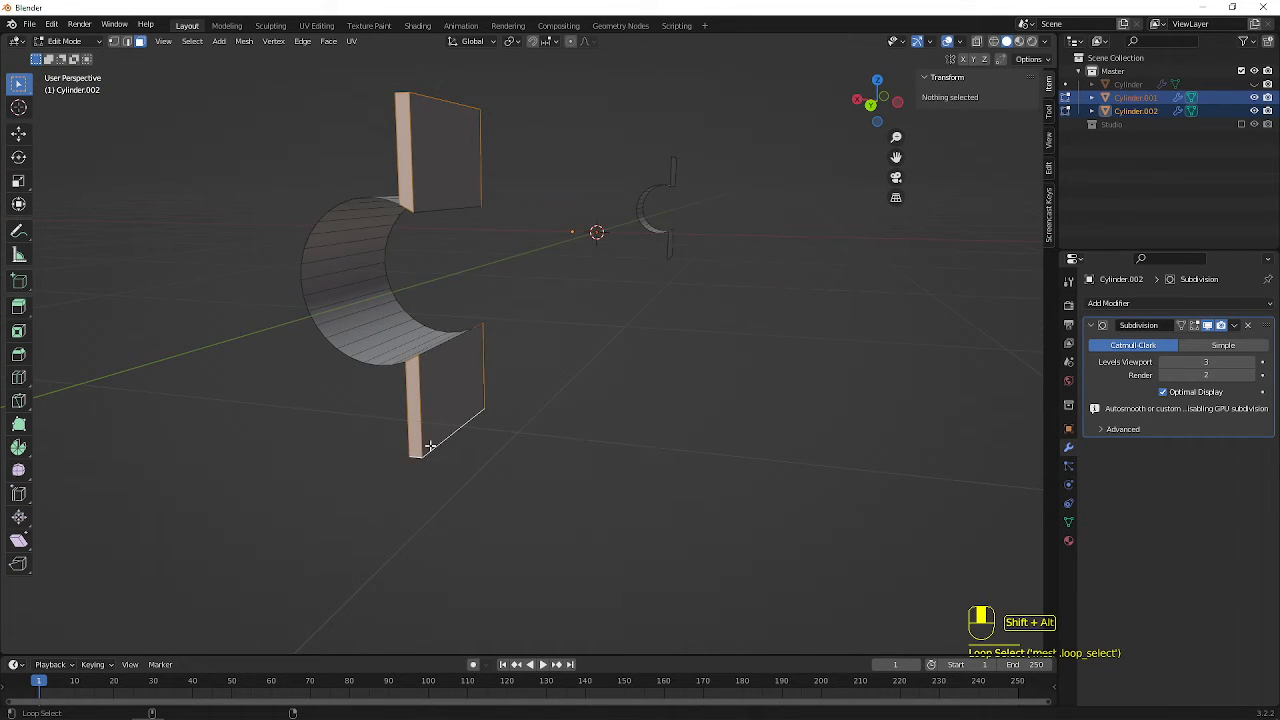
pyautogui.keyDown('shift'); pyautogui.click(455, 399); pyautogui.keyUp('shift')
pyautogui.keyDown('shift'); pyautogui.click(452, 176); pyautogui.keyUp('shift')
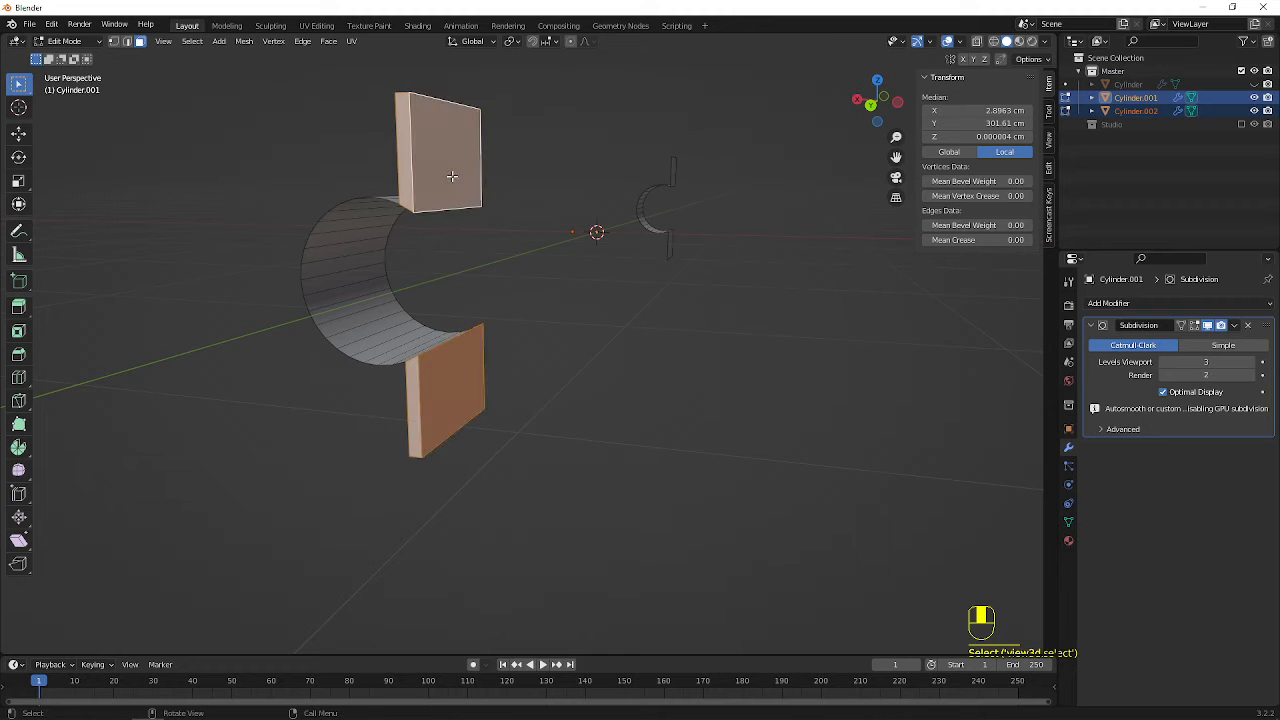
pyautogui.press('x')
pyautogui.click(459, 176)
pyautogui.moveTo(590, 126); pyautogui.dragTo(583, 234, button='middle')
pyautogui.moveTo(603, 279); pyautogui.dragTo(603, 284, button='middle')
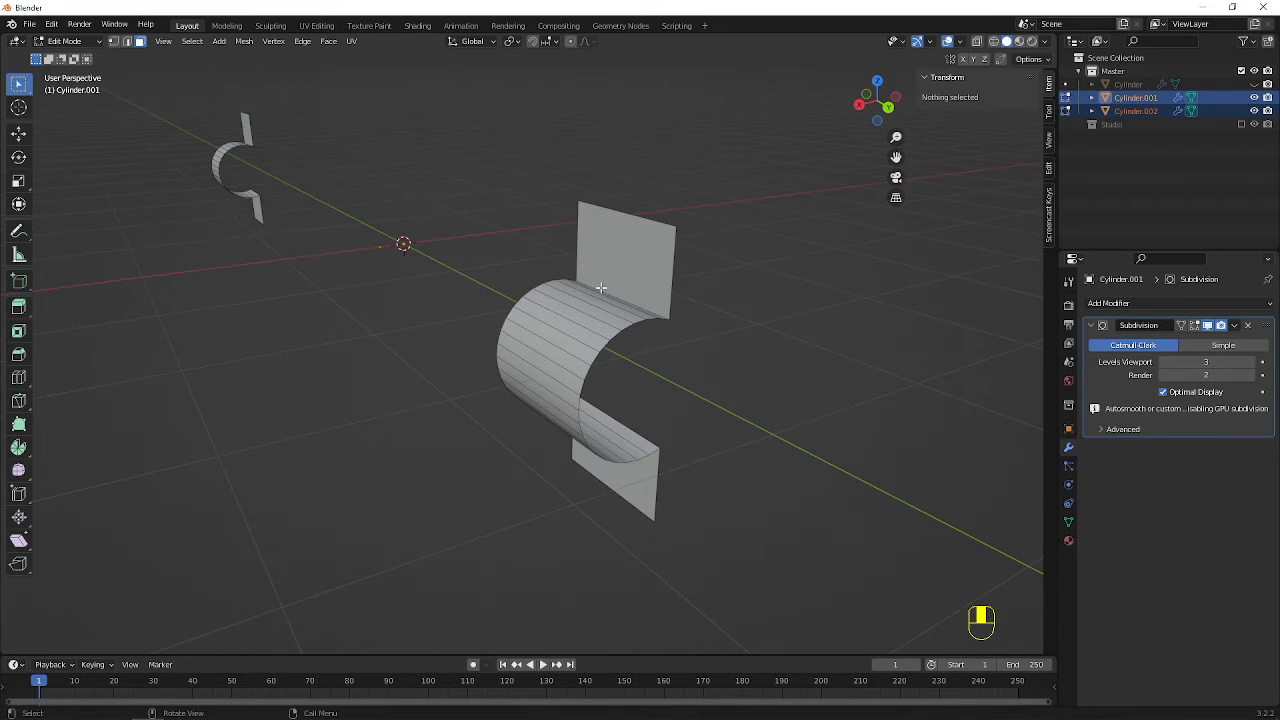
pyautogui.click(977, 42)
pyautogui.click(977, 42)
pyautogui.click(962, 42)
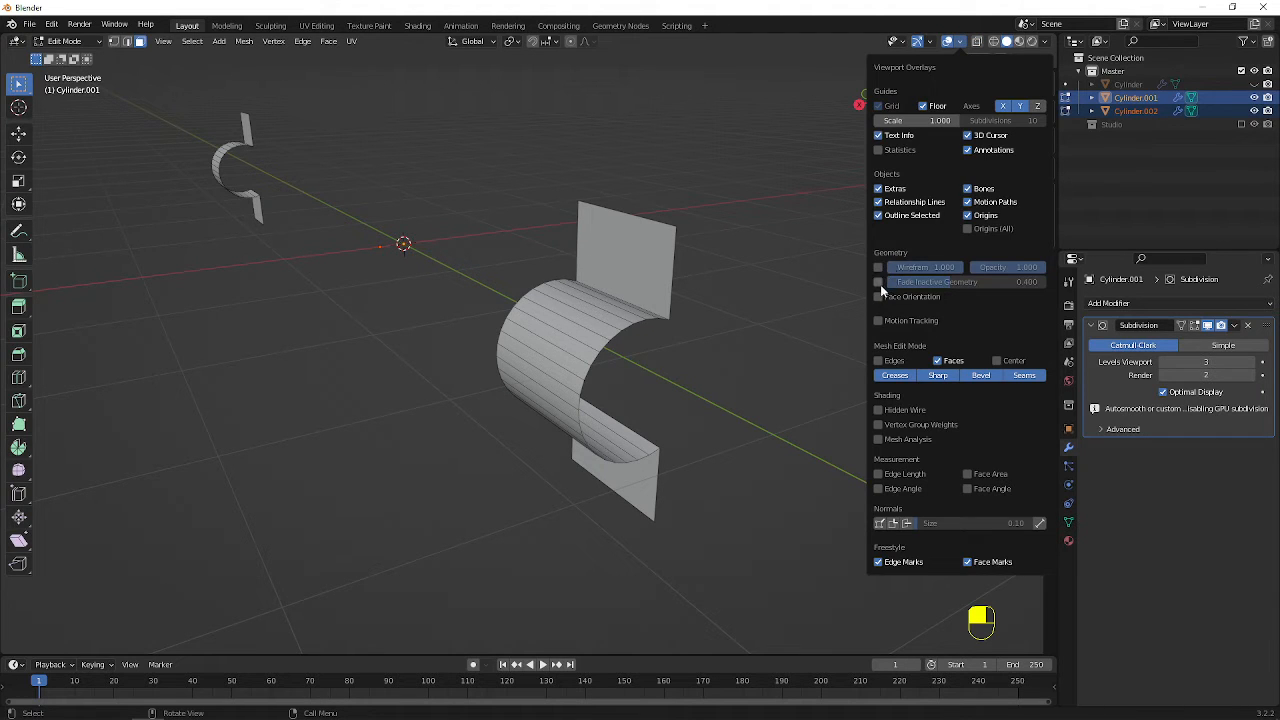
pyautogui.click(878, 282)
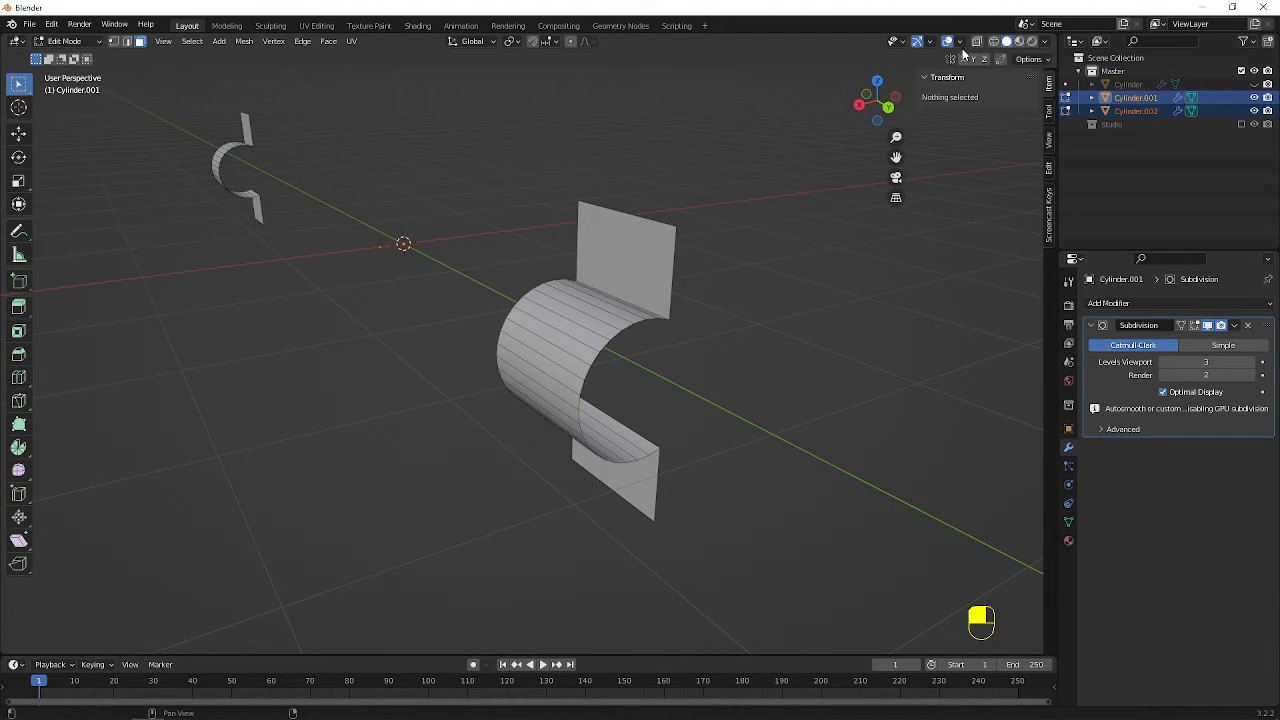
pyautogui.click(962, 42)
pyautogui.click(963, 42)
# In Object Mode, turn on the Face Orientation overlay, and deselect both brackets to inspect their normals
pyautogui.press('Tab')
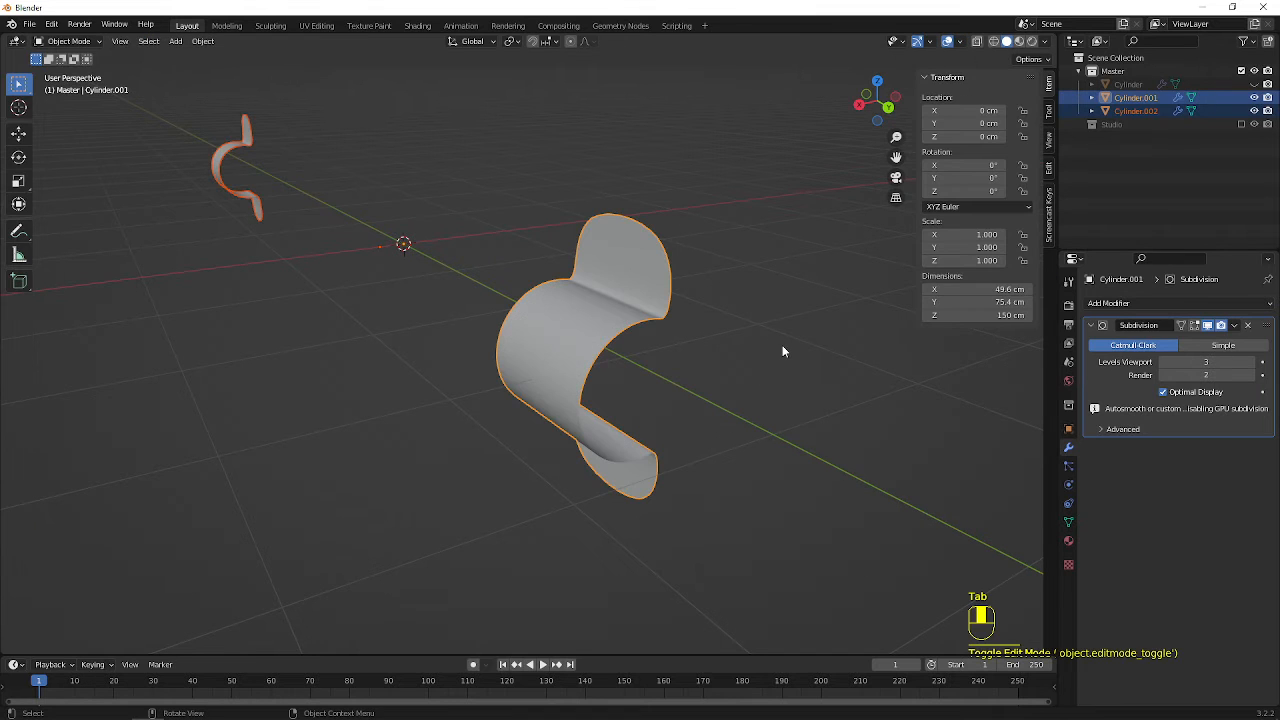
pyautogui.click(962, 42)
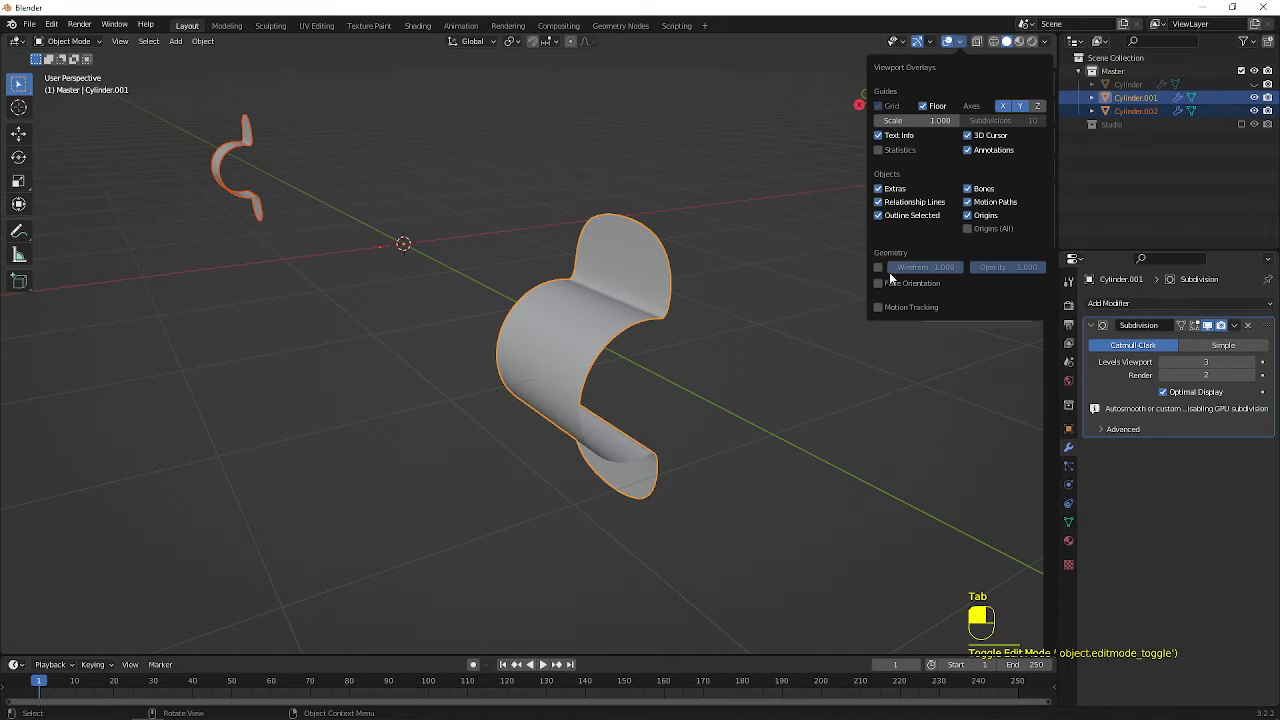
pyautogui.click(878, 284)
pyautogui.press('n')
pyautogui.scroll(-5, 760, 356)
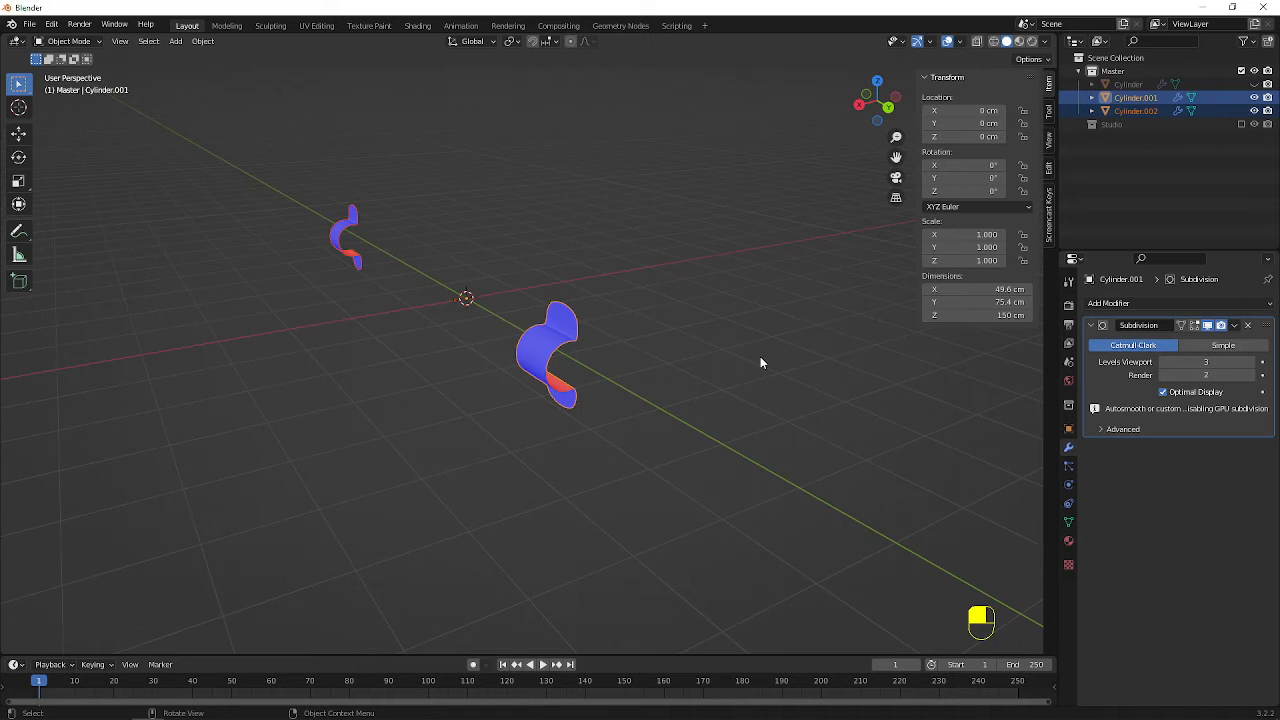
pyautogui.click(445, 242)
pyautogui.moveTo(445, 242); pyautogui.dragTo(451, 289, button='middle')
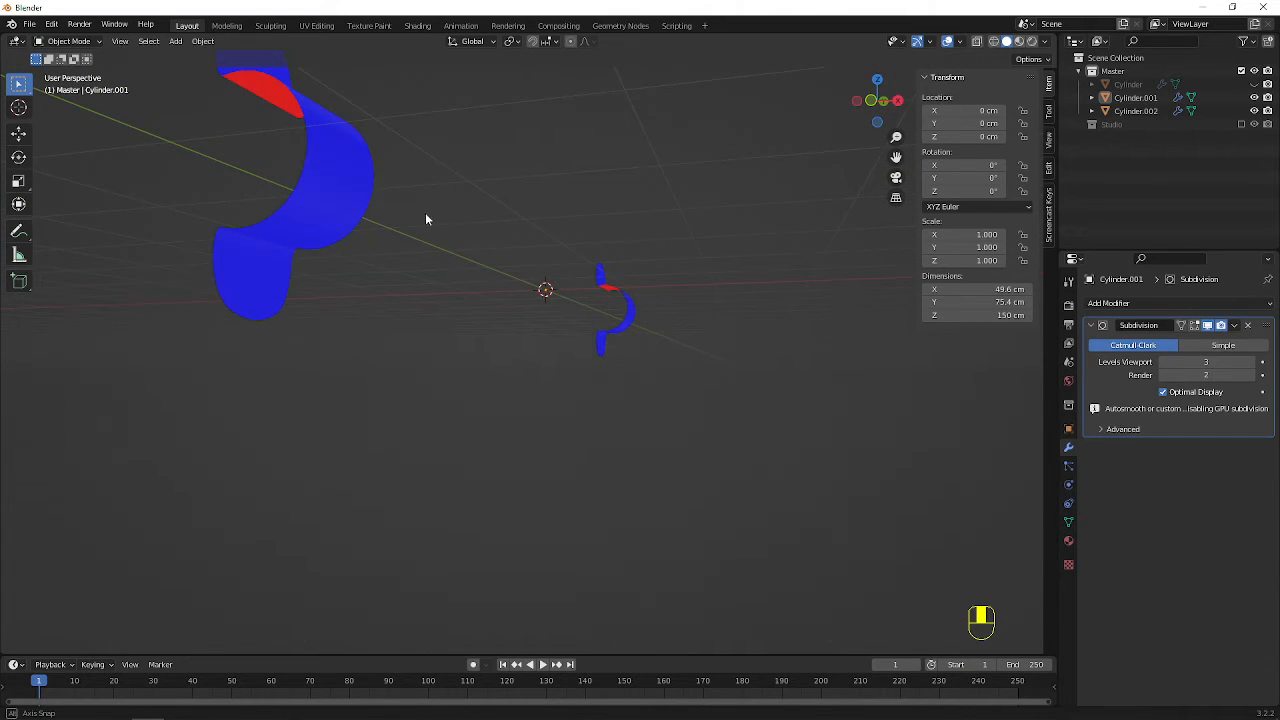
pyautogui.moveTo(429, 217); pyautogui.dragTo(433, 232, button='middle')
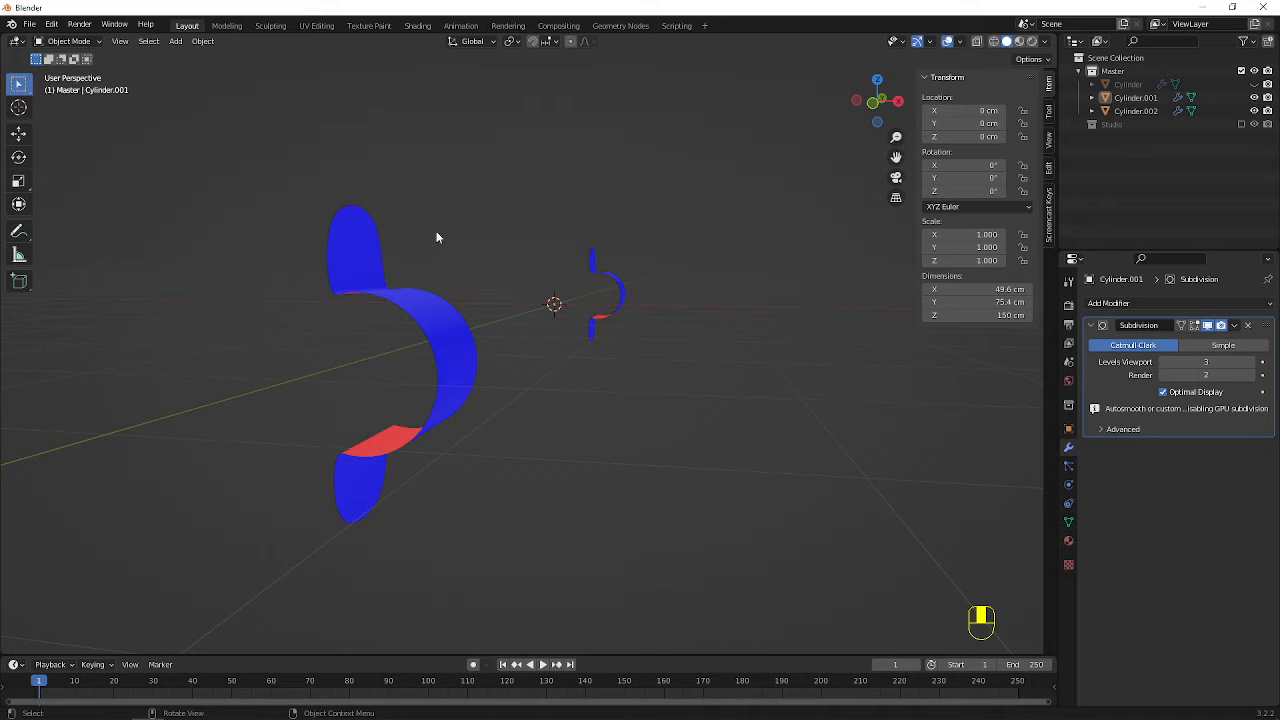
# Turn off the Face Orientation overlay and inspect both brackets in normal shading
pyautogui.click(960, 42)
pyautogui.click(879, 284)
pyautogui.press('n')
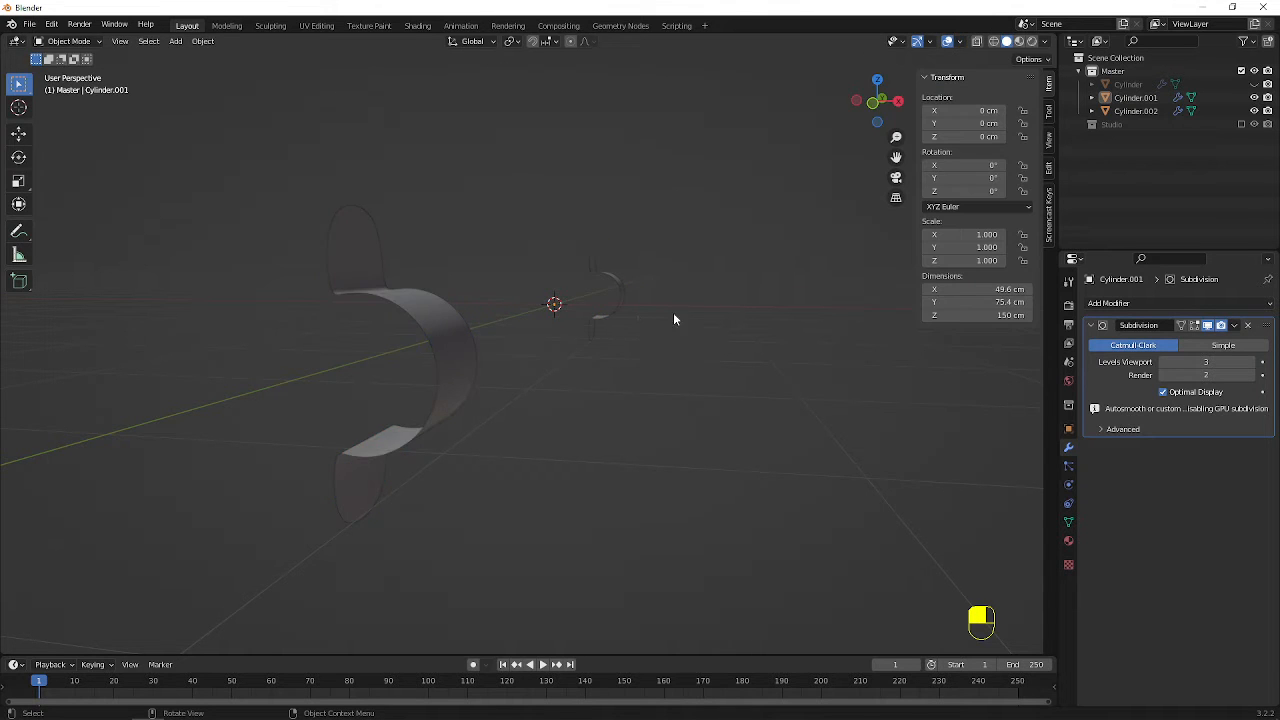
pyautogui.moveTo(673, 312); pyautogui.dragTo(545, 343, button='middle')
pyautogui.moveTo(514, 294); pyautogui.dragTo(580, 294, button='middle')
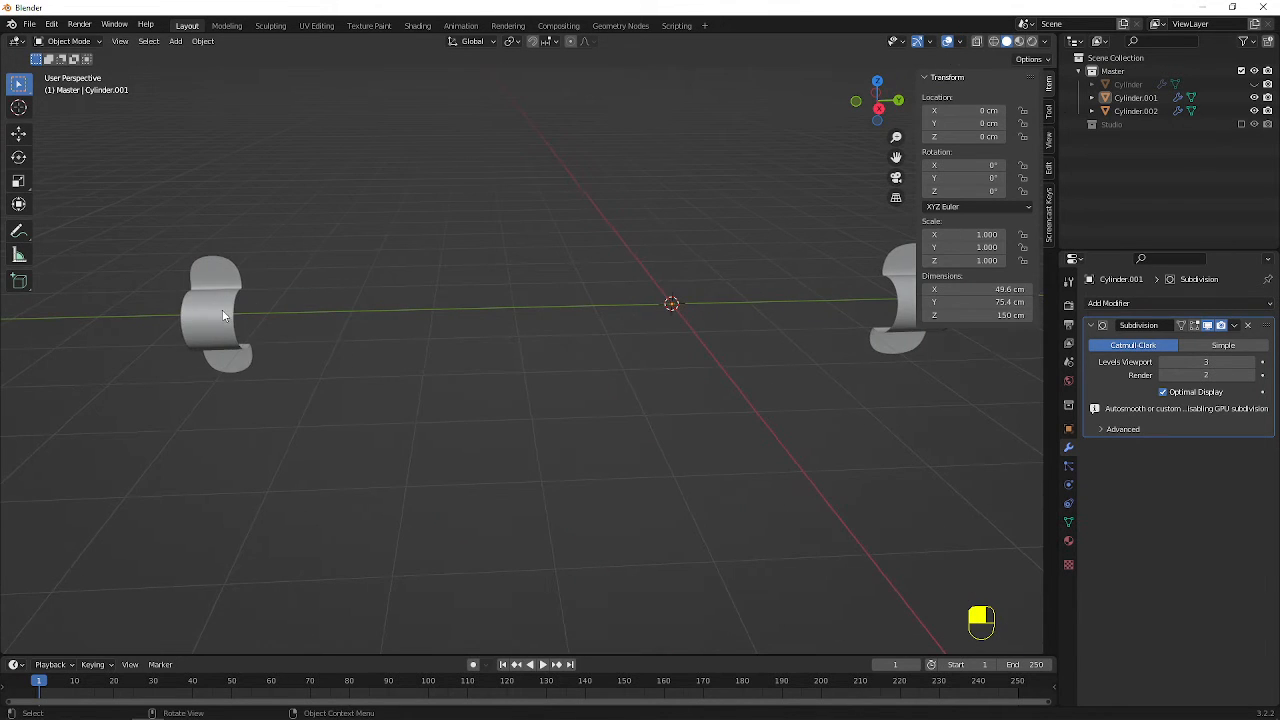
pyautogui.press('Tab')
pyautogui.press('Tab')
pyautogui.moveTo(380, 309); pyautogui.dragTo(475, 303, button='middle')
# On Cylinder.001, replace the Subdivision modifier with a Solidify modifier that has Even Thickness enabled
pyautogui.click(768, 272)
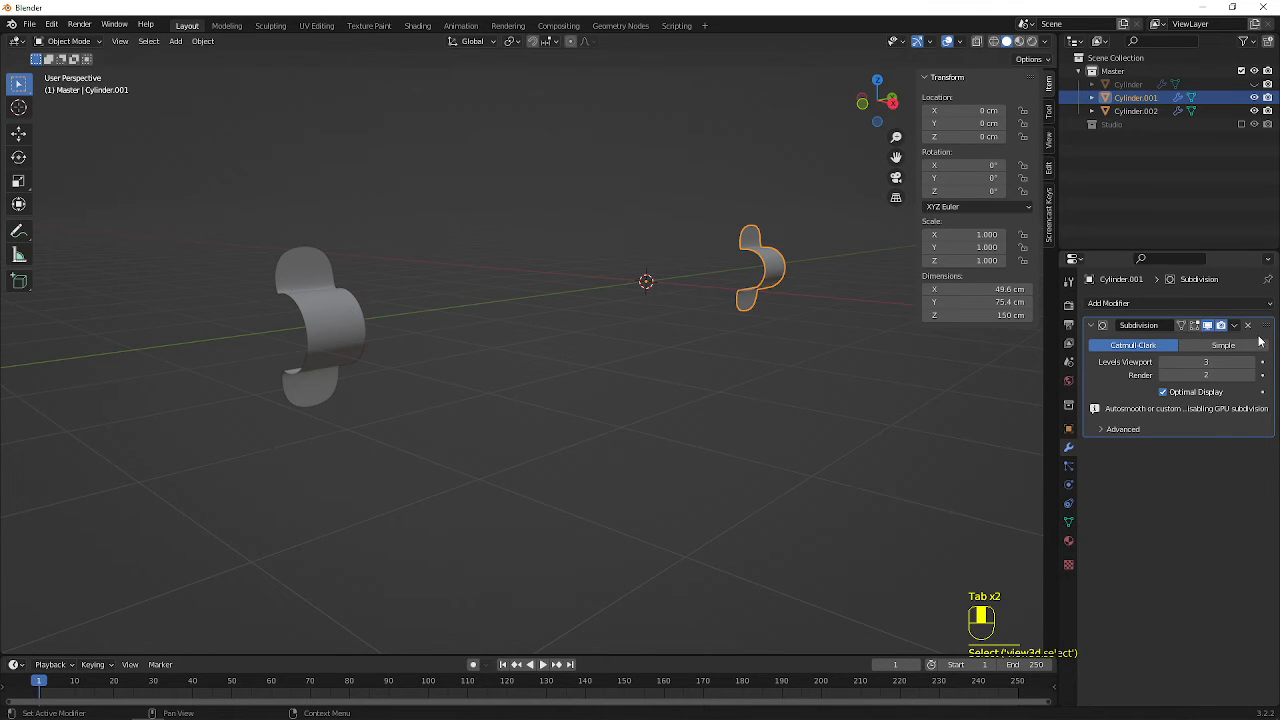
pyautogui.click(1247, 326)
pyautogui.click(1160, 303)
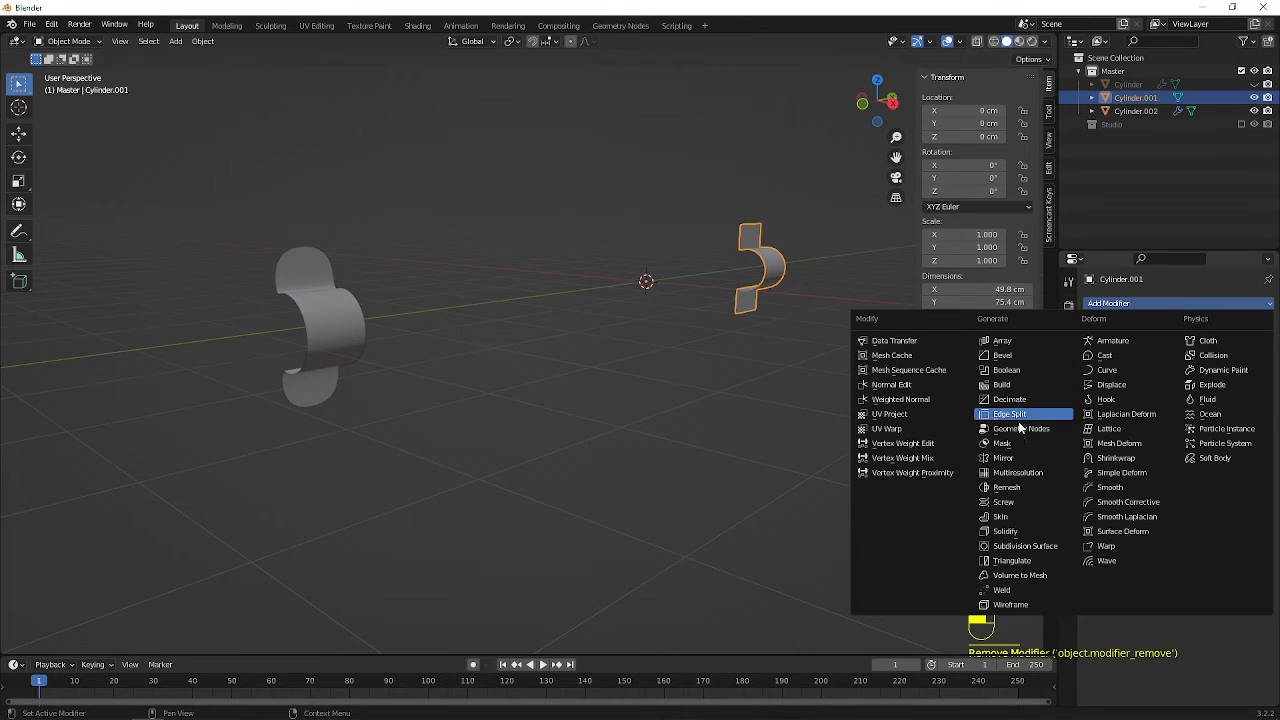
pyautogui.click(1010, 531)
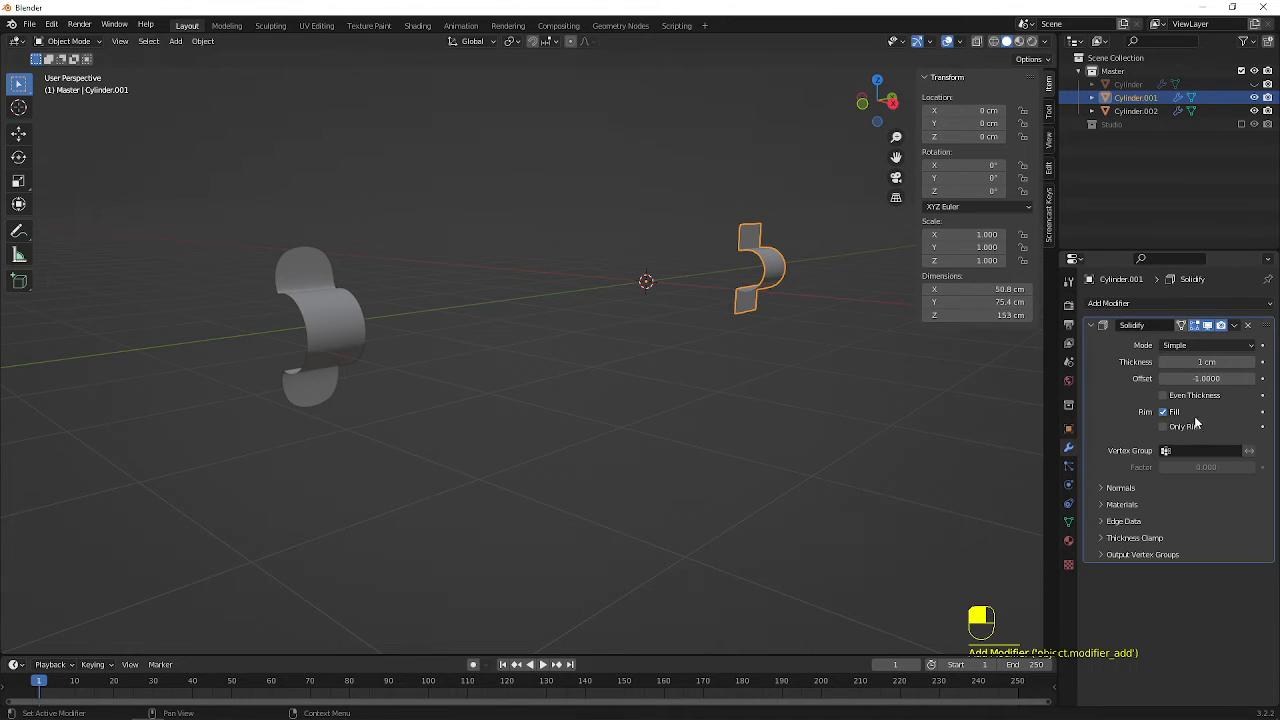
pyautogui.scroll(5, 814, 303)
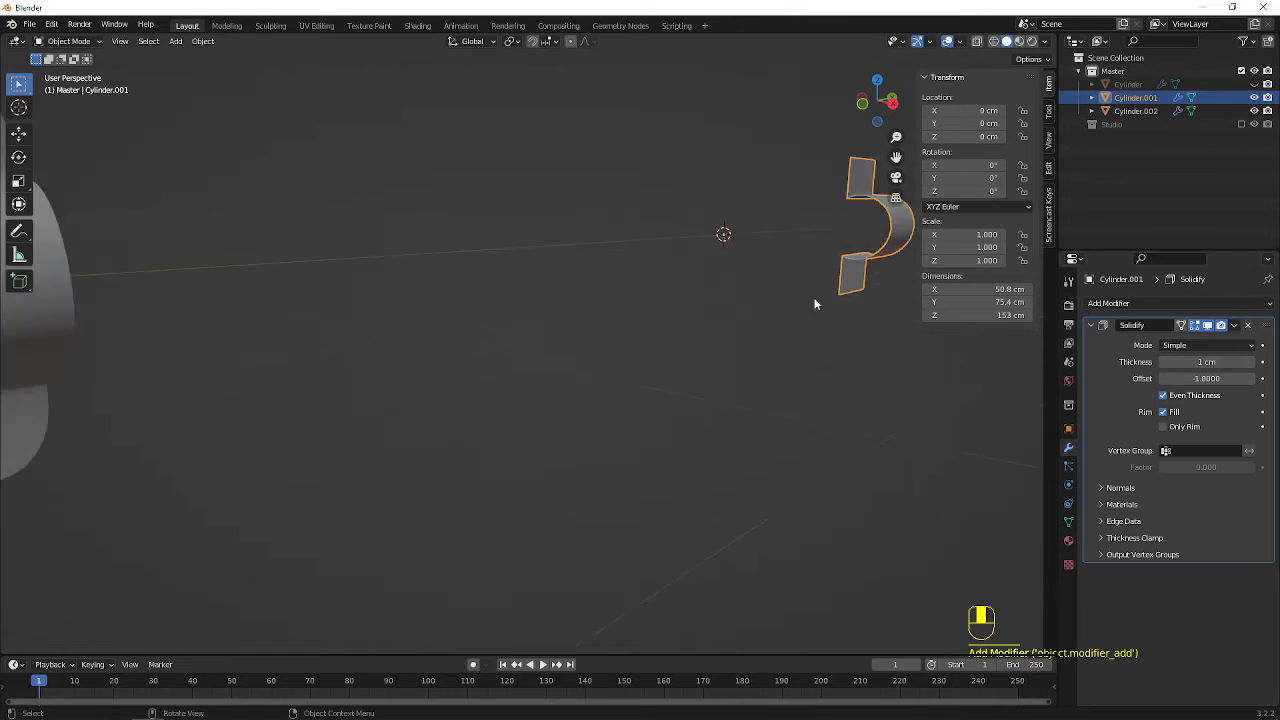
pyautogui.keyDown('shift'); pyautogui.moveTo(851, 223); pyautogui.dragTo(600, 303, button='middle'); pyautogui.keyUp('shift')
pyautogui.press('KP_Decimal')
pyautogui.moveTo(516, 255); pyautogui.dragTo(483, 305, button='middle')
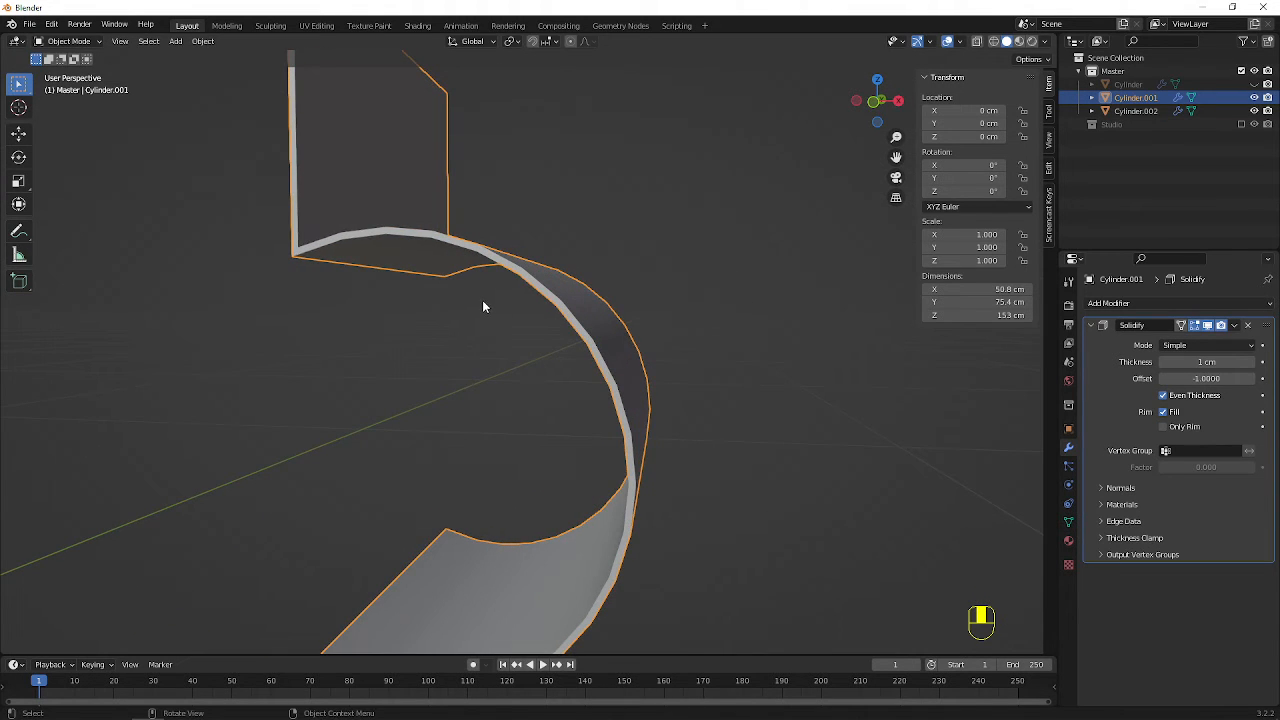
# Try a Solidify thickness of 2 cm on Cylinder.001, and settle on 3 cm
pyautogui.click(1219, 362)
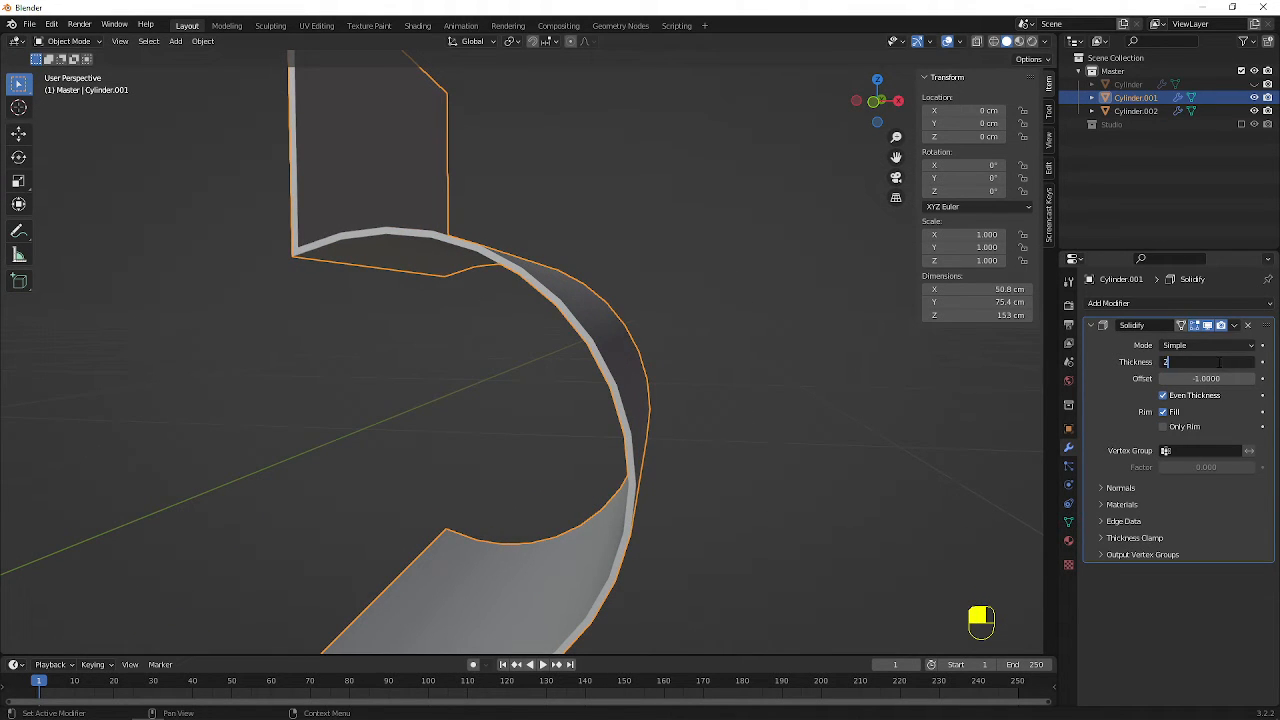
pyautogui.write('2')
pyautogui.press('Return')
pyautogui.scroll(-5, 725, 411)
pyautogui.scroll(4, 721, 410)
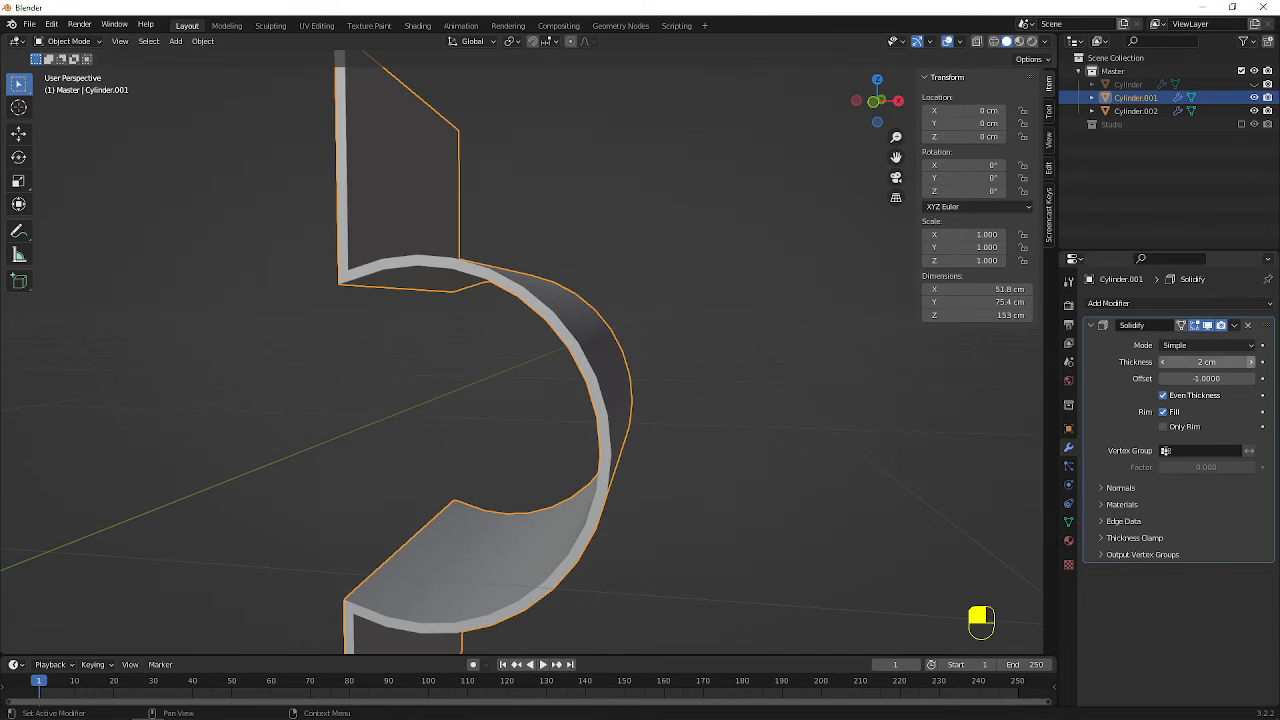
pyautogui.write('3')
pyautogui.press('Return')
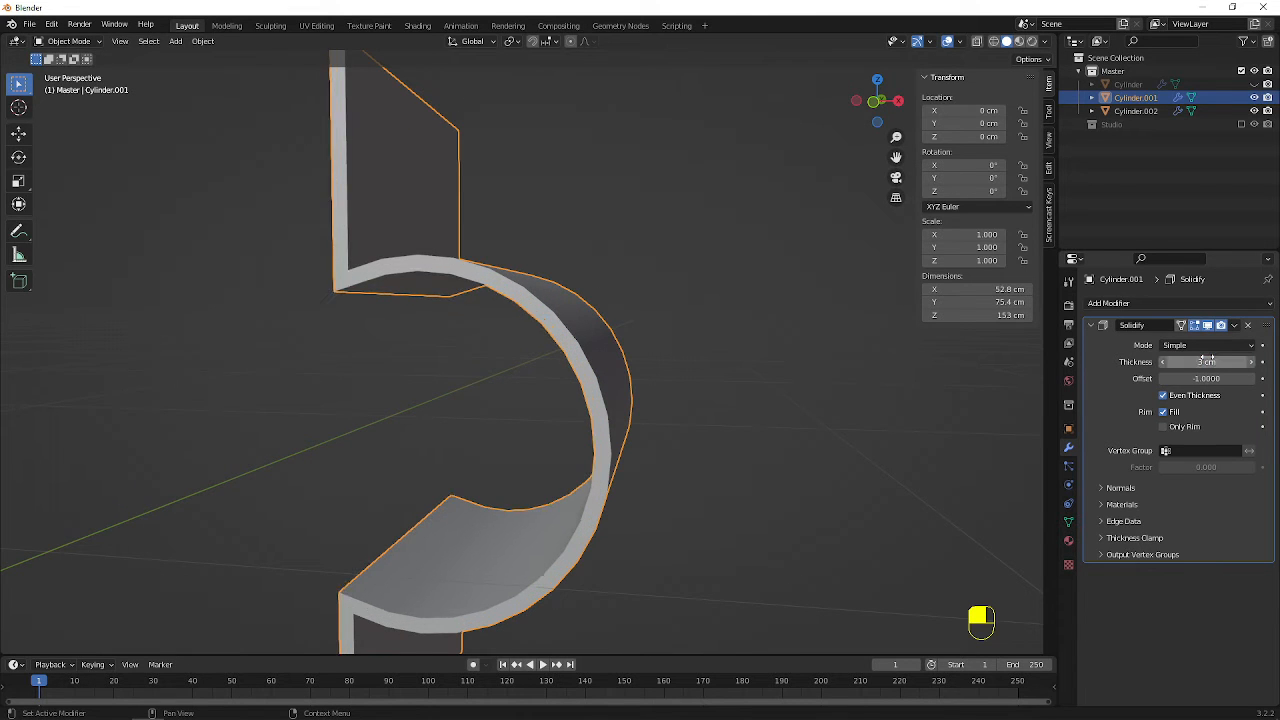
pyautogui.moveTo(712, 316); pyautogui.dragTo(604, 350, button='middle')
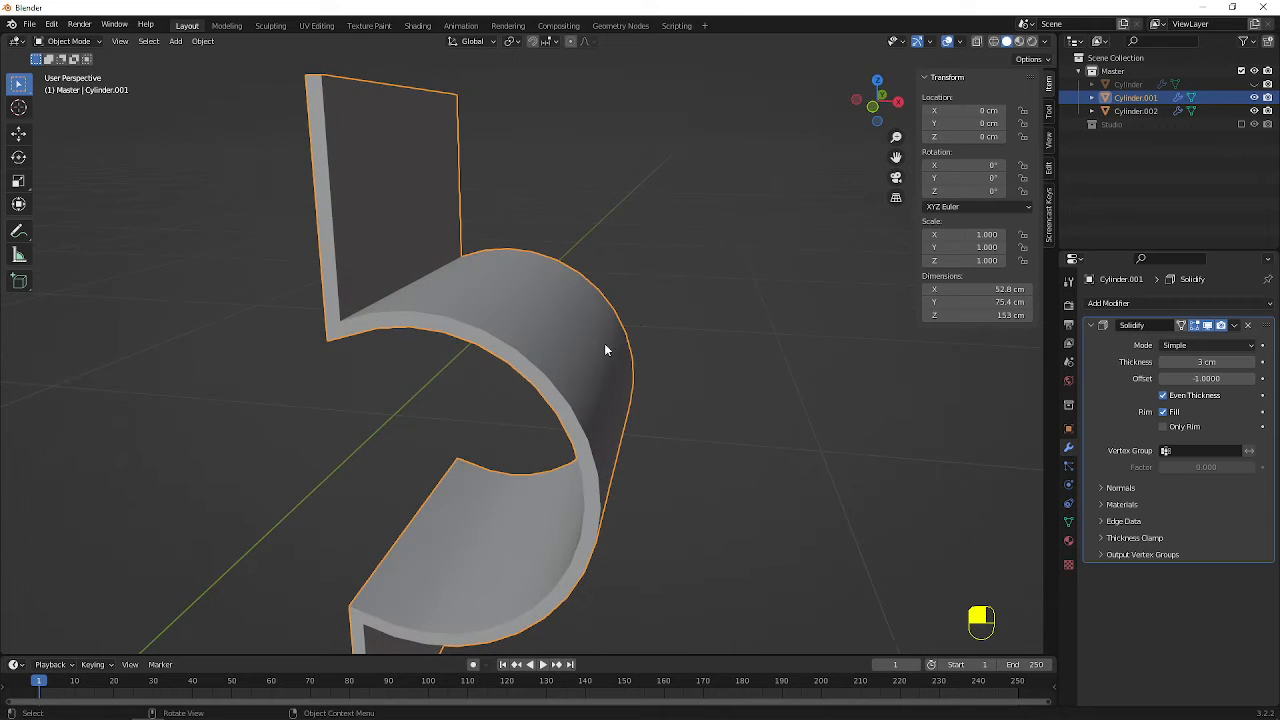
# Add a level-3 Subdivision modifier to Cylinder.001 and place it above Solidify in the modifier stack
pyautogui.hotkey('ctrl', '3')
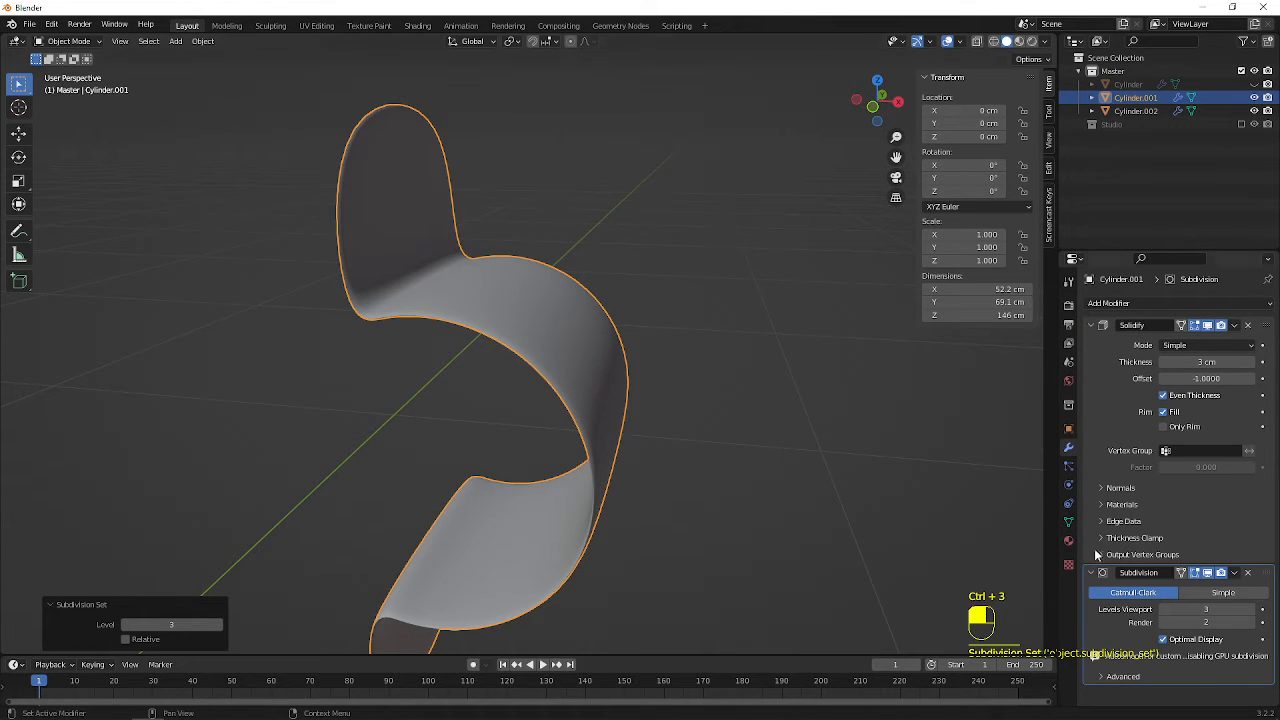
pyautogui.moveTo(1266, 575); pyautogui.dragTo(1235, 328)
pyautogui.moveTo(525, 318); pyautogui.dragTo(547, 281, button='middle')
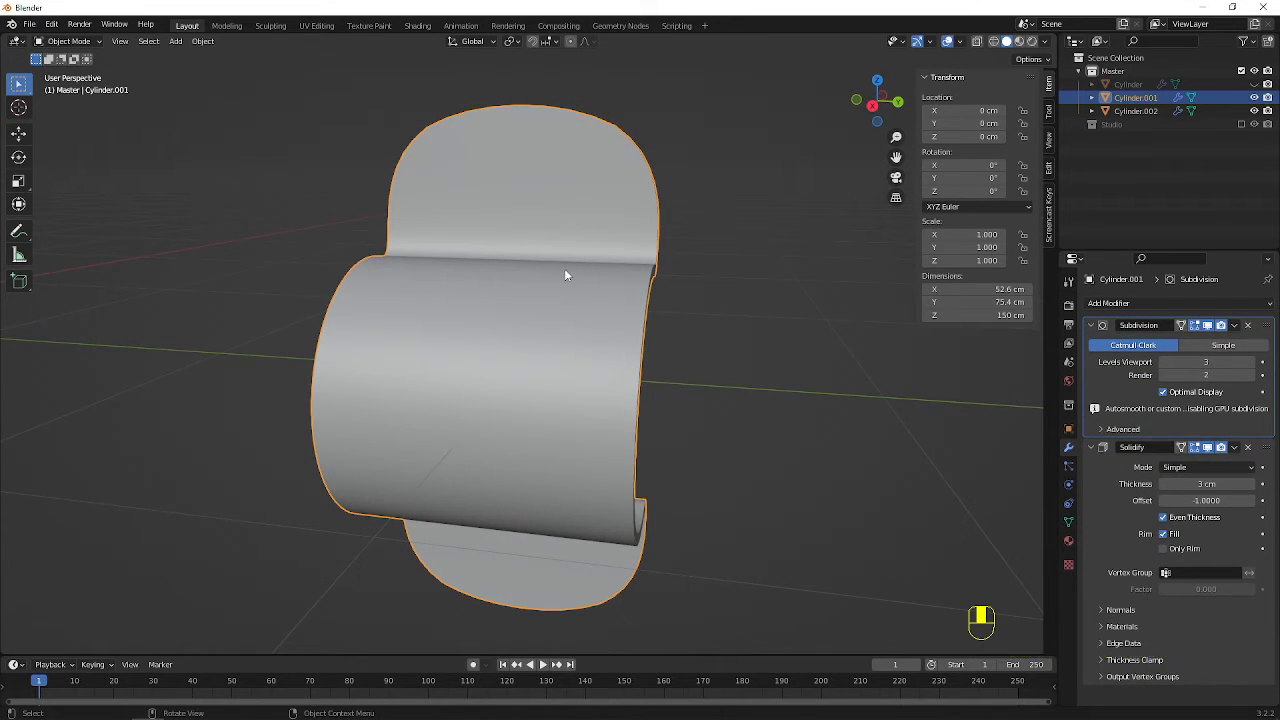
pyautogui.moveTo(509, 417); pyautogui.dragTo(526, 386, button='middle')
# In Edit Mode, add loop cuts along both long sides of Cylinder.001 at factors -0.985 and 0.949, and return to Object Mode
pyautogui.press('Tab')
pyautogui.scroll(-4, 503, 380)
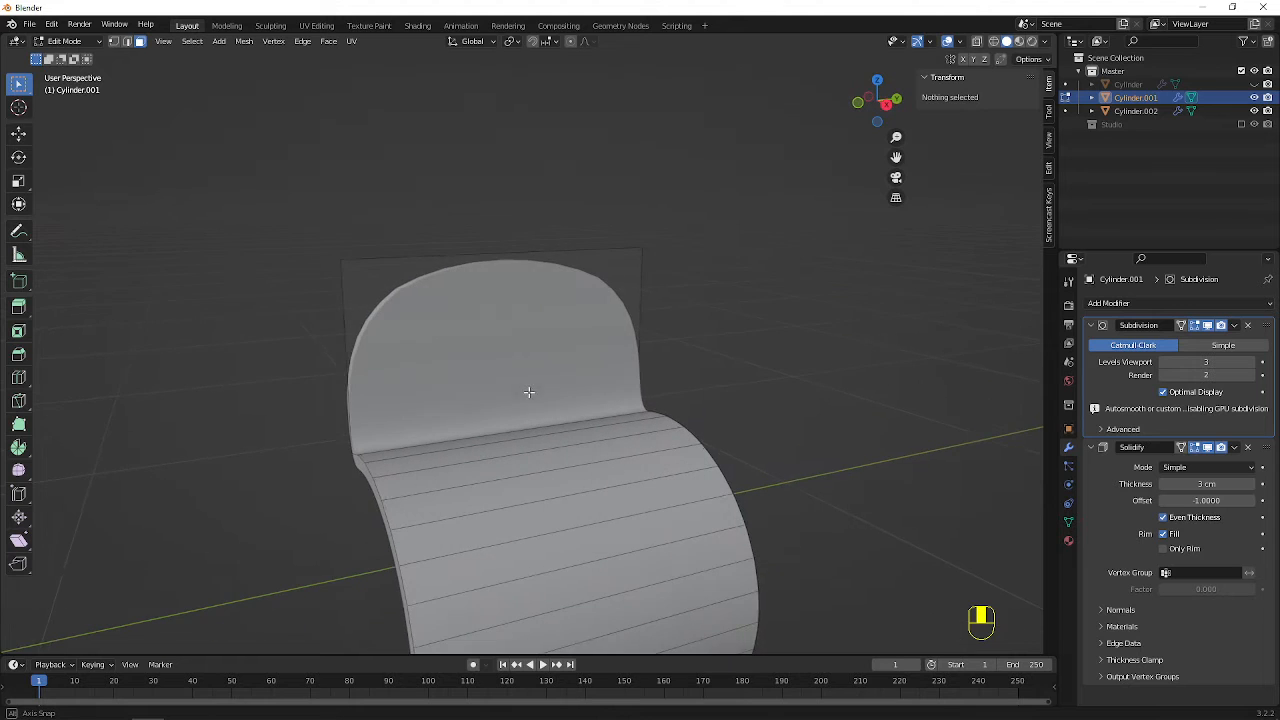
pyautogui.hotkey('ctrl', 'r')
pyautogui.click(397, 470)
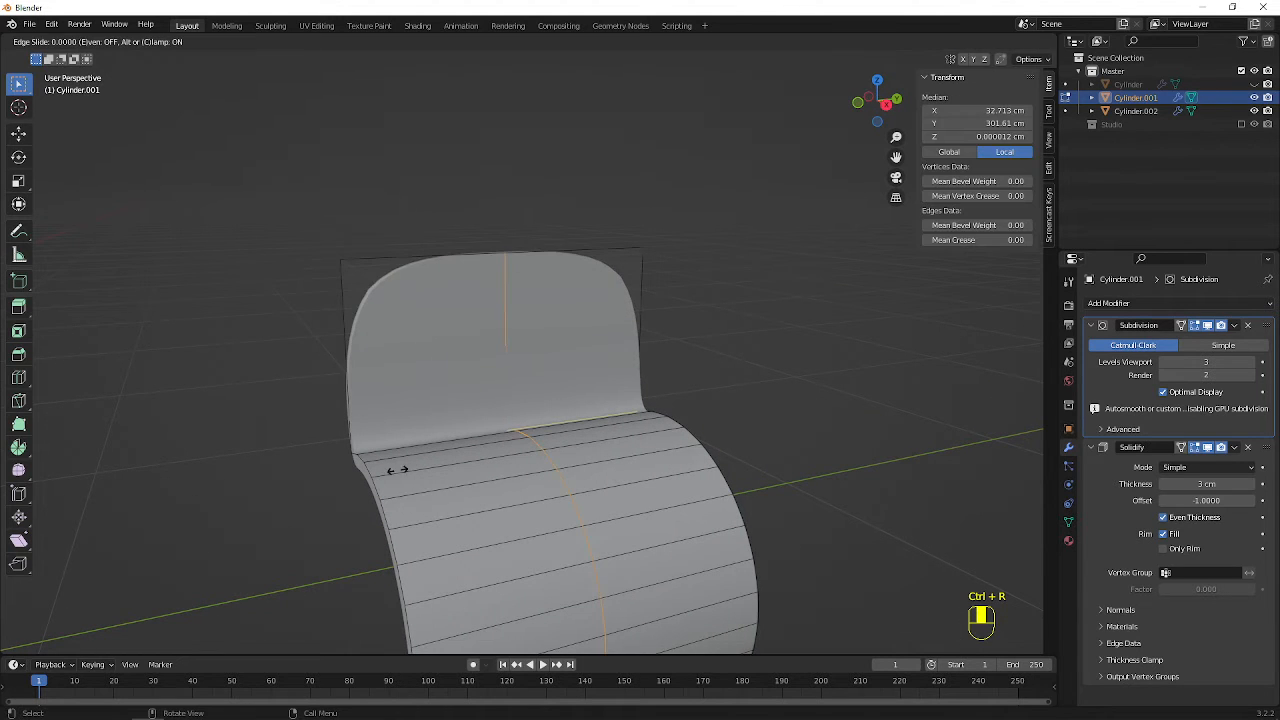
pyautogui.click(247, 505)
pyautogui.hotkey('ctrl', 'r')
pyautogui.click(598, 394)
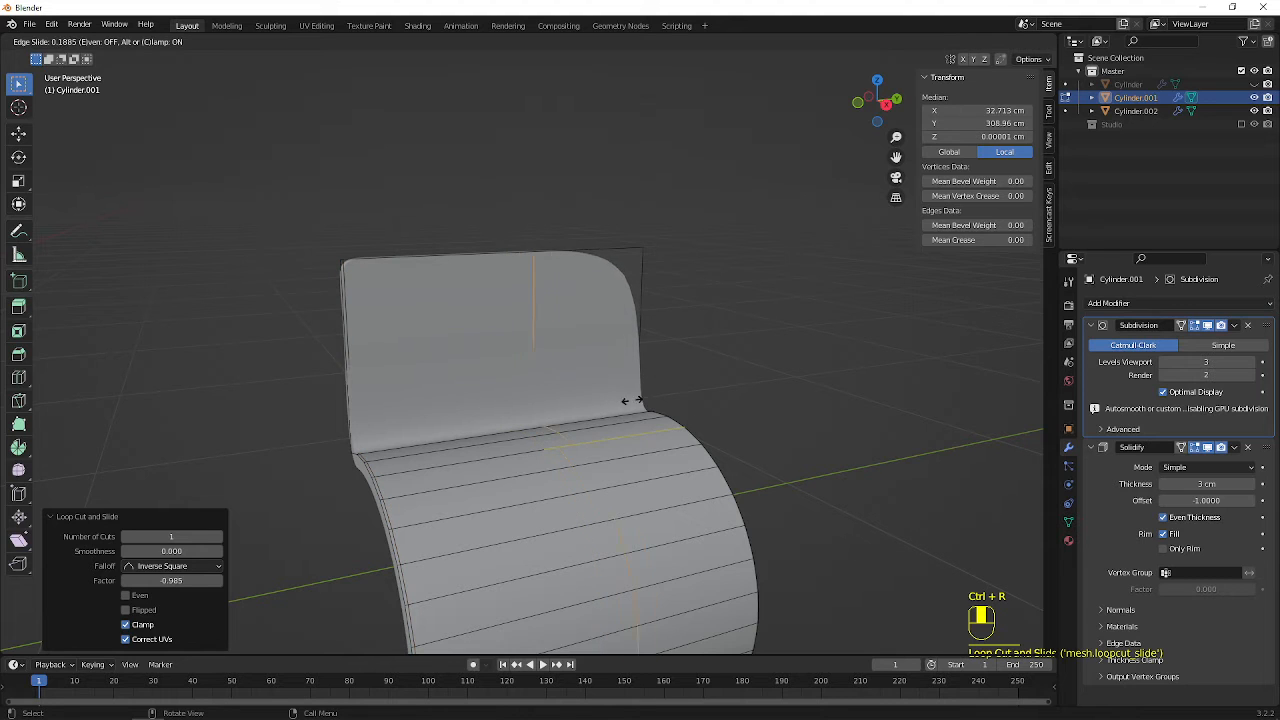
pyautogui.click(733, 402)
pyautogui.scroll(-6, 713, 409)
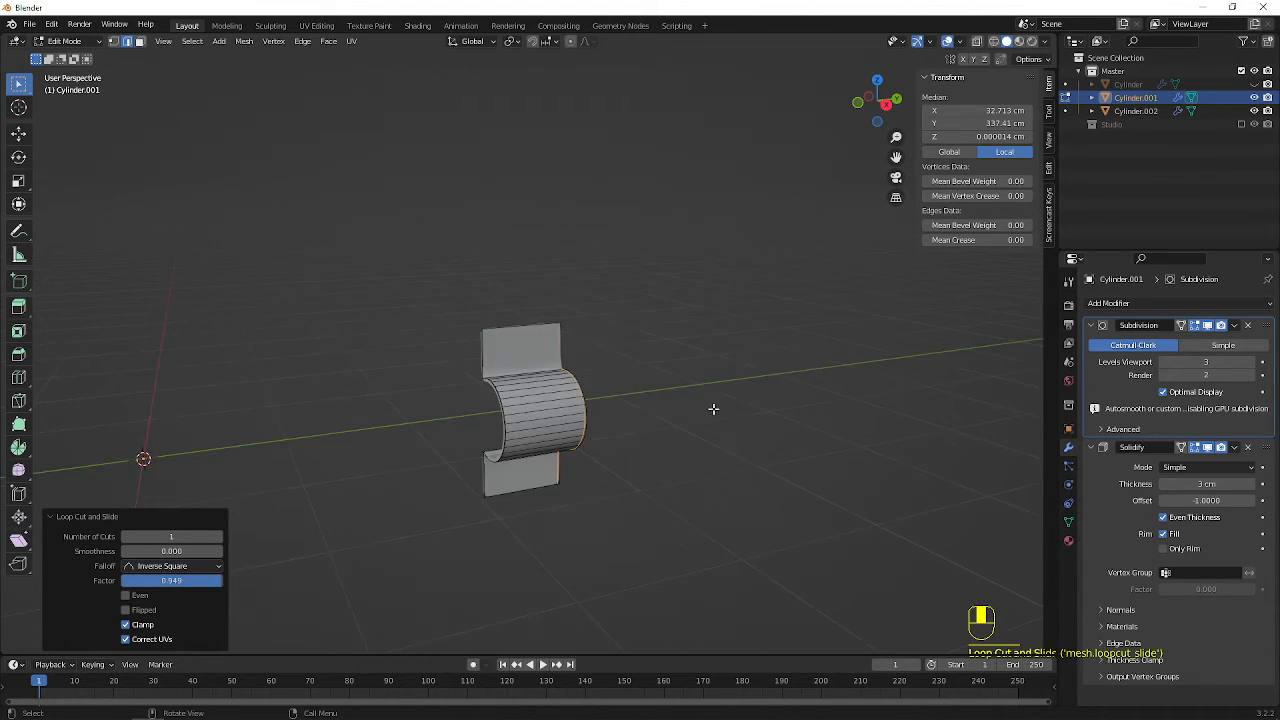
pyautogui.moveTo(393, 241); pyautogui.dragTo(704, 433, button='middle')
pyautogui.scroll(6, 740, 470)
pyautogui.press('Tab')
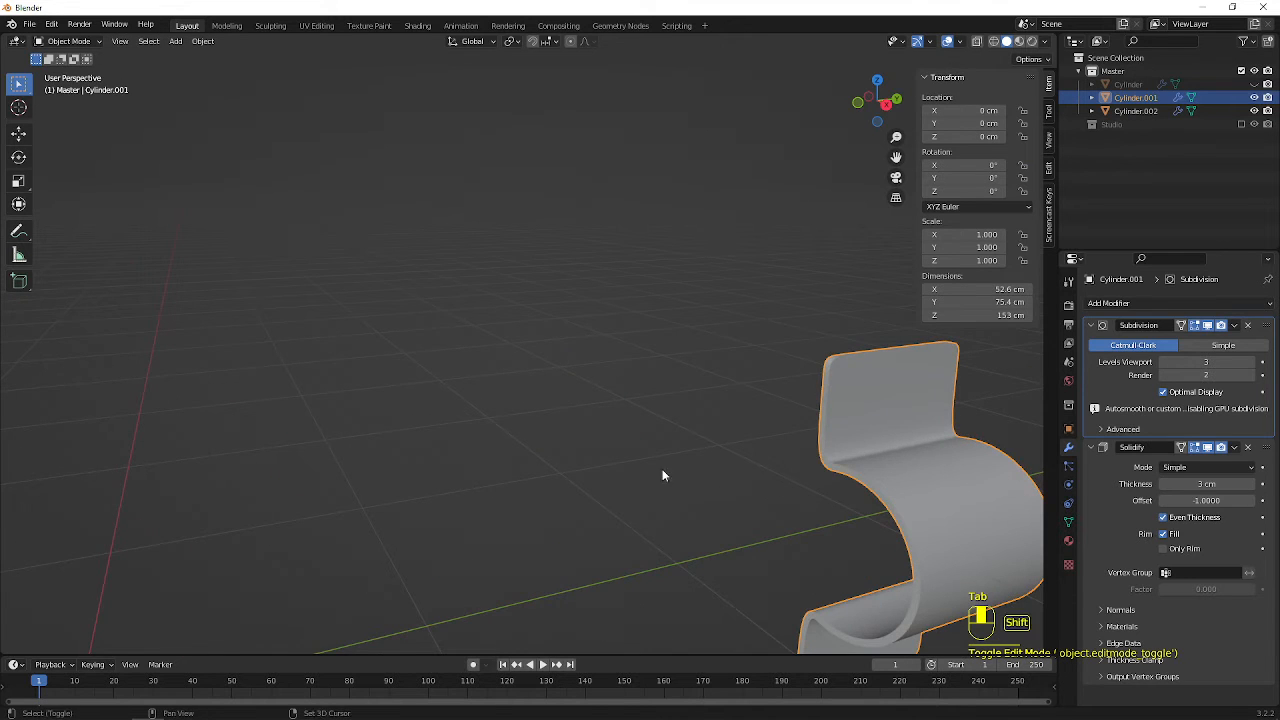
# On Cylinder.002, add a lengthwise loop cut close to one long side at factor 0.939 in Edit Mode
pyautogui.scroll(-7, 528, 448)
pyautogui.keyDown('shift'); pyautogui.moveTo(340, 396); pyautogui.dragTo(868, 368, button='middle'); pyautogui.keyUp('shift')
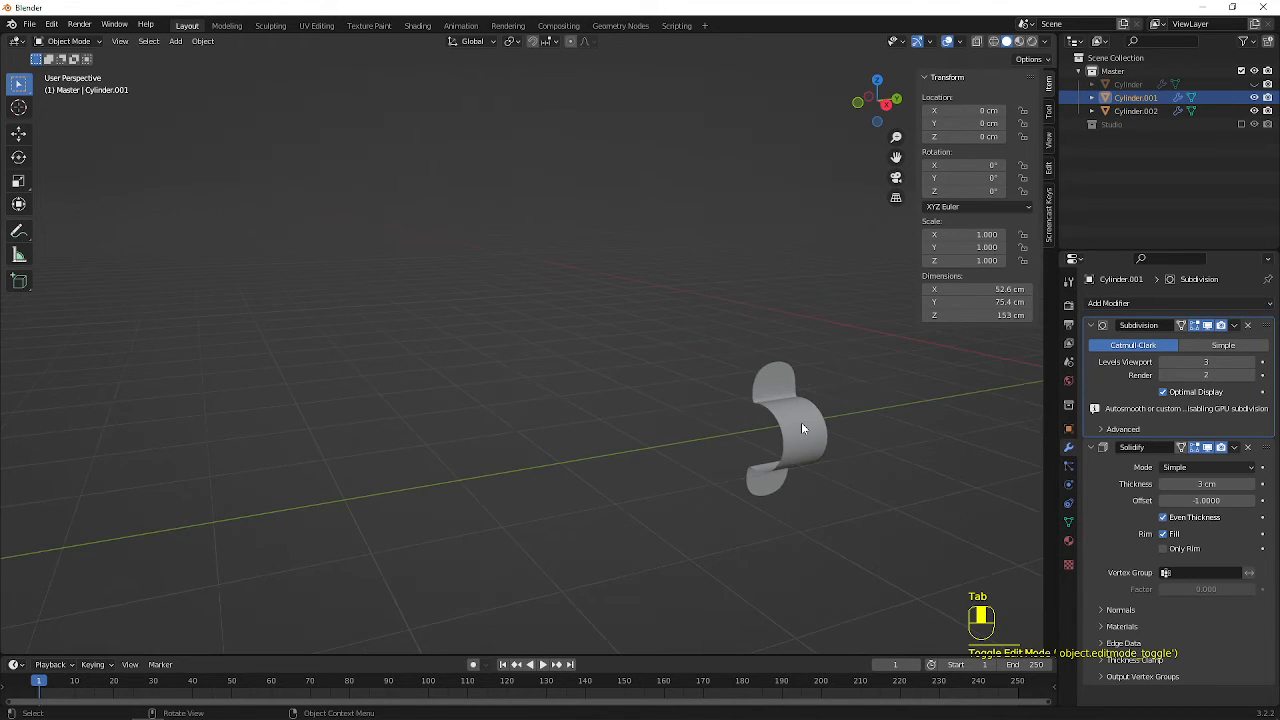
pyautogui.click(801, 424)
pyautogui.scroll(3, 855, 436)
pyautogui.keyDown('shift'); pyautogui.moveTo(856, 425); pyautogui.dragTo(290, 272, button='middle'); pyautogui.keyUp('shift')
pyautogui.scroll(4, 558, 366)
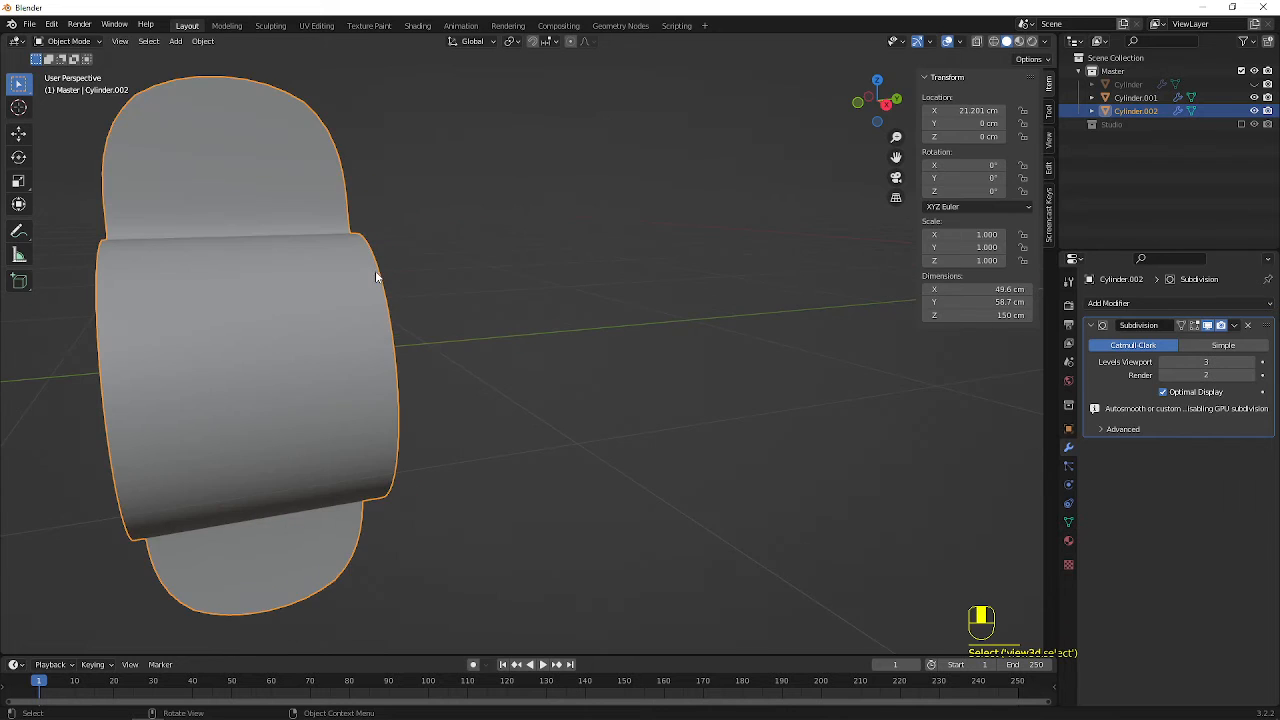
pyautogui.press('Tab')
pyautogui.scroll(-5, 417, 288)
pyautogui.scroll(4, 403, 320)
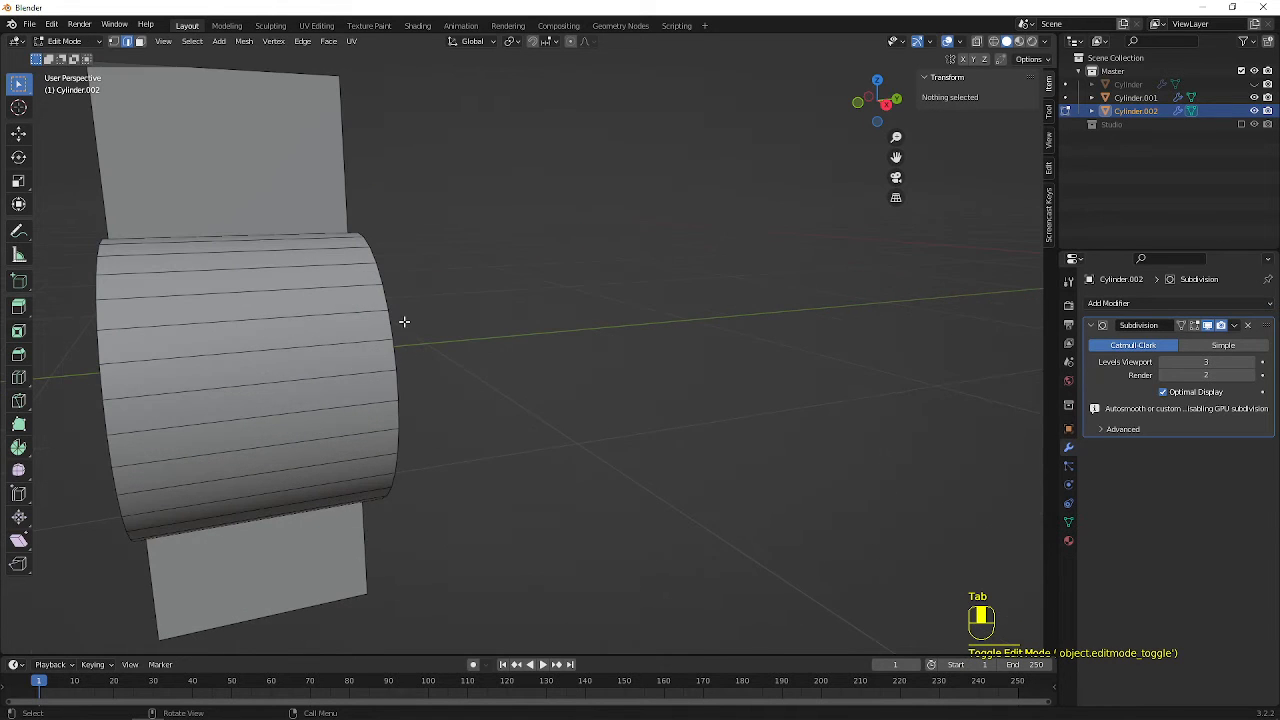
pyautogui.hotkey('ctrl', 'r')
pyautogui.click(250, 268)
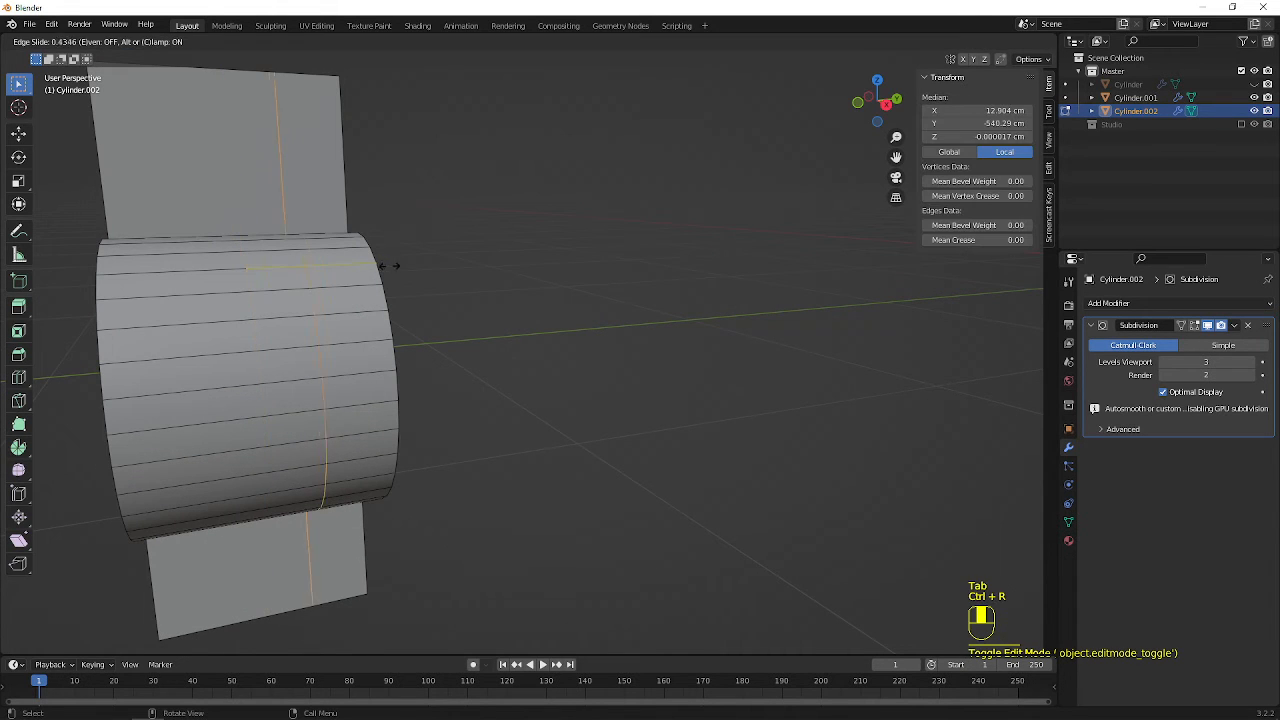
pyautogui.click(460, 271)
# Add a second lengthwise loop cut close to Cylinder.002's opposite long side at factor -0.964, and clear the selection
pyautogui.hotkey('ctrl', 'r')
pyautogui.click(300, 243)
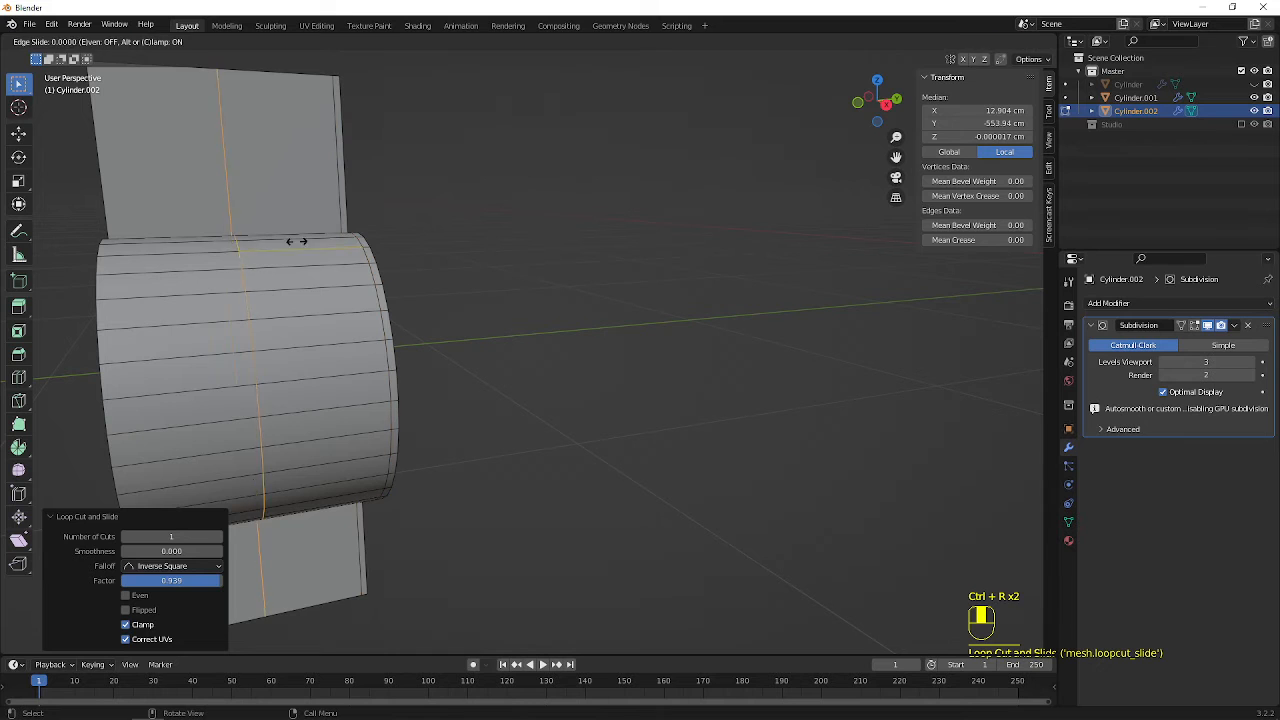
pyautogui.click(172, 266)
pyautogui.scroll(-6, 483, 294)
pyautogui.keyDown('shift'); pyautogui.moveTo(790, 329); pyautogui.dragTo(671, 329, button='middle'); pyautogui.keyUp('shift')
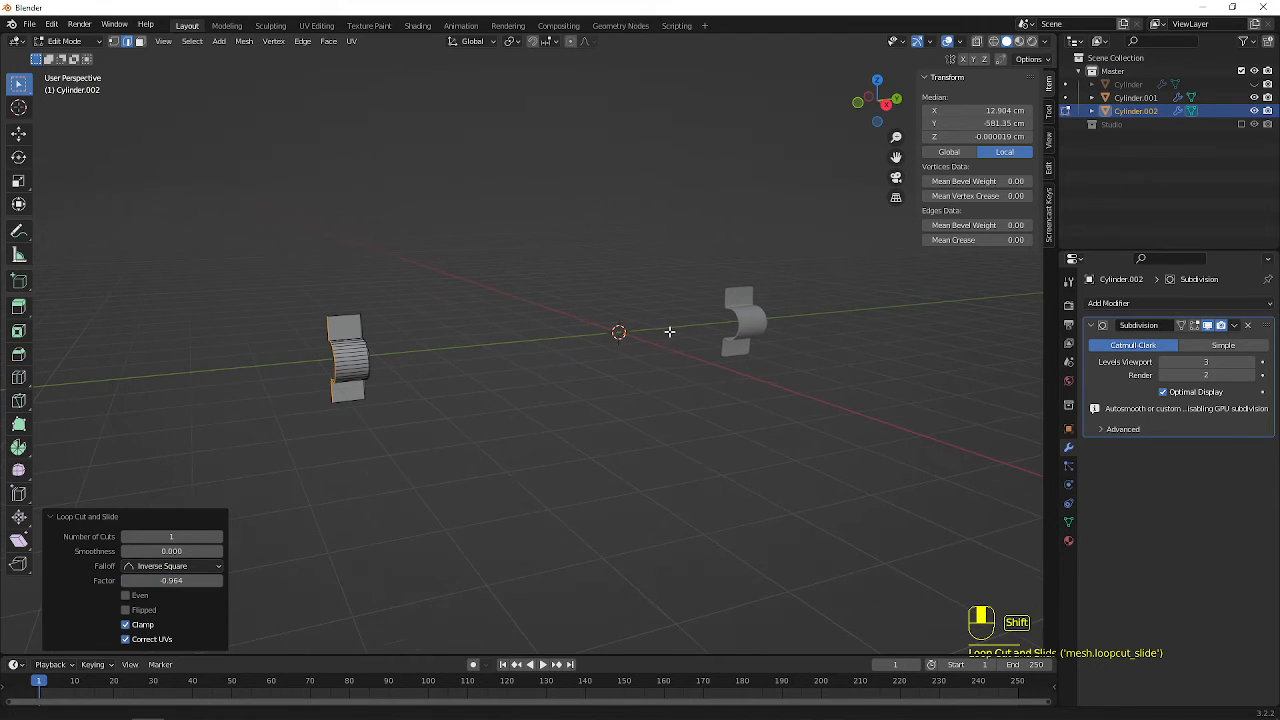
pyautogui.click(755, 327)
pyautogui.scroll(3, 829, 420)
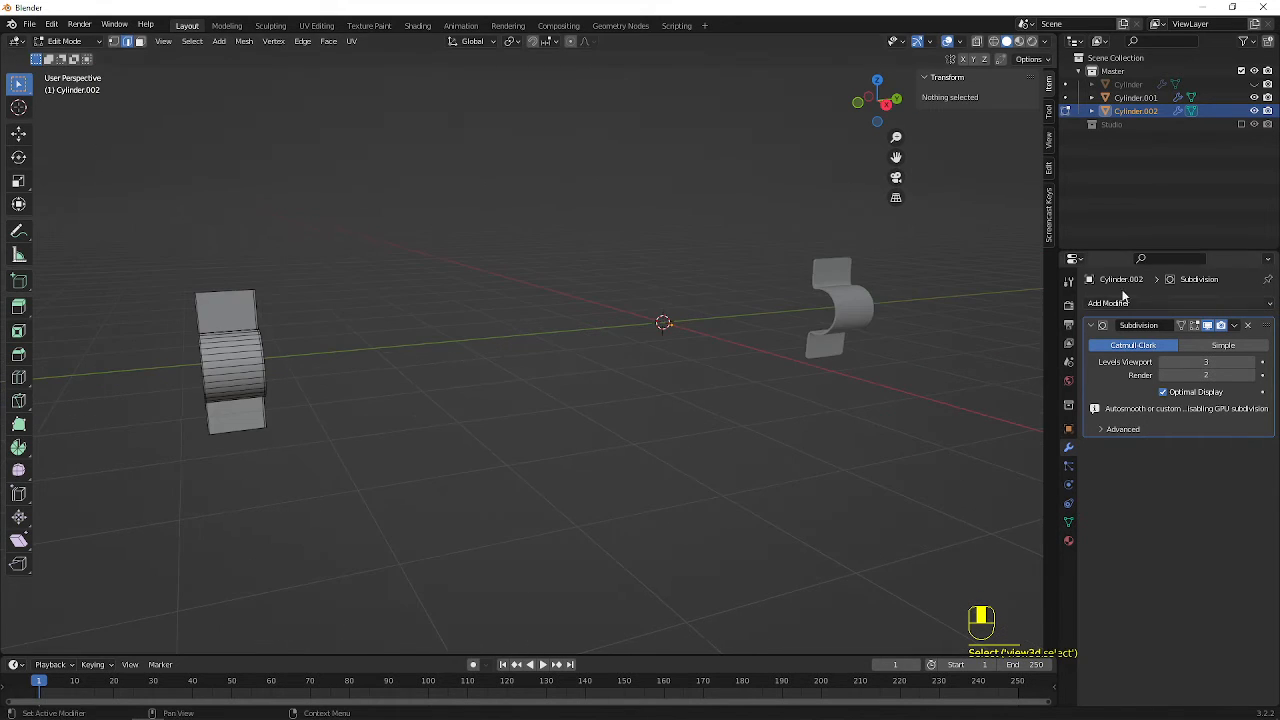
# Add a Solidify modifier to Cylinder.002 above Subdivision, with 3 cm thickness and Even Thickness enabled
pyautogui.click(1135, 301)
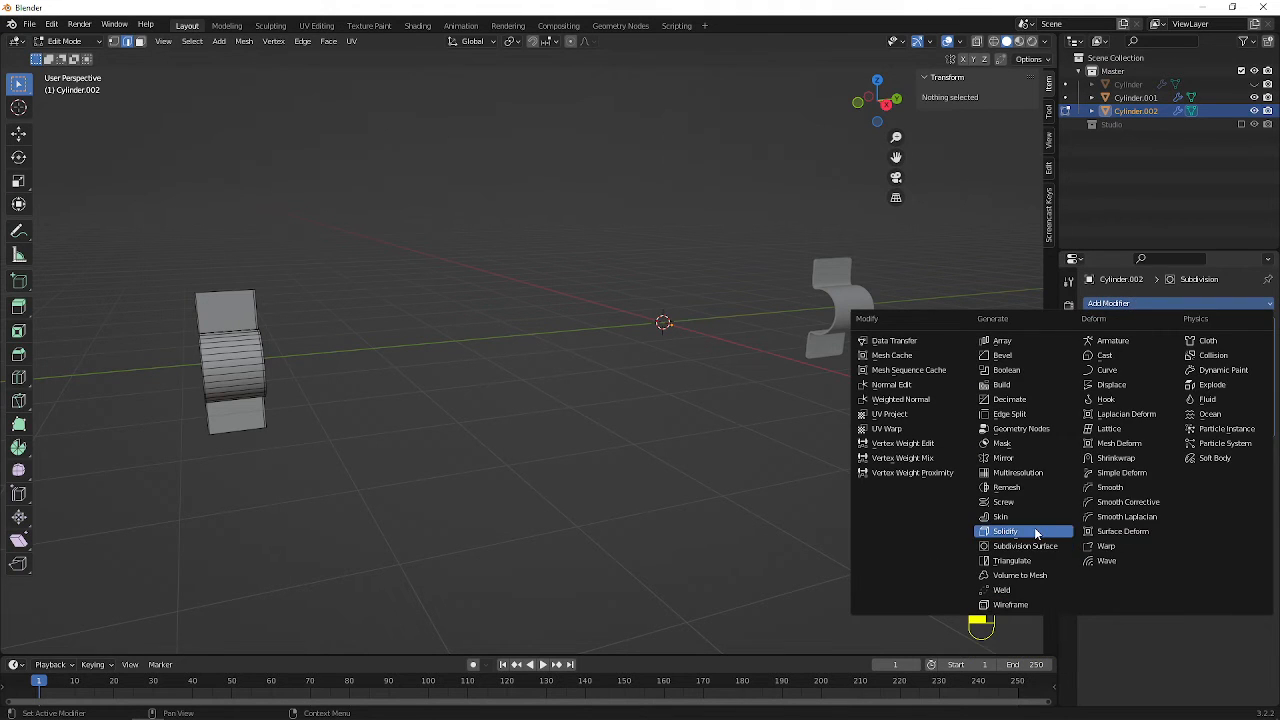
pyautogui.click(1003, 531)
pyautogui.moveTo(1275, 447); pyautogui.dragTo(1257, 324)
pyautogui.click(1207, 362)
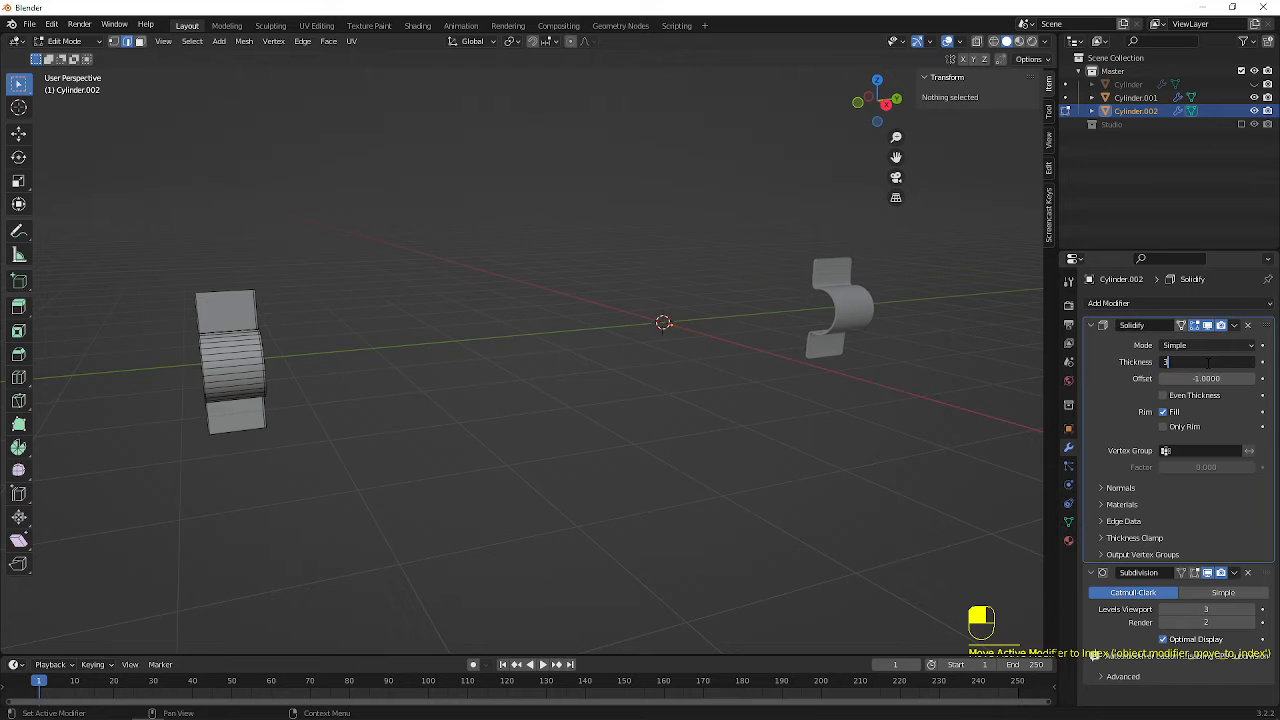
pyautogui.write('3')
pyautogui.press('Return')
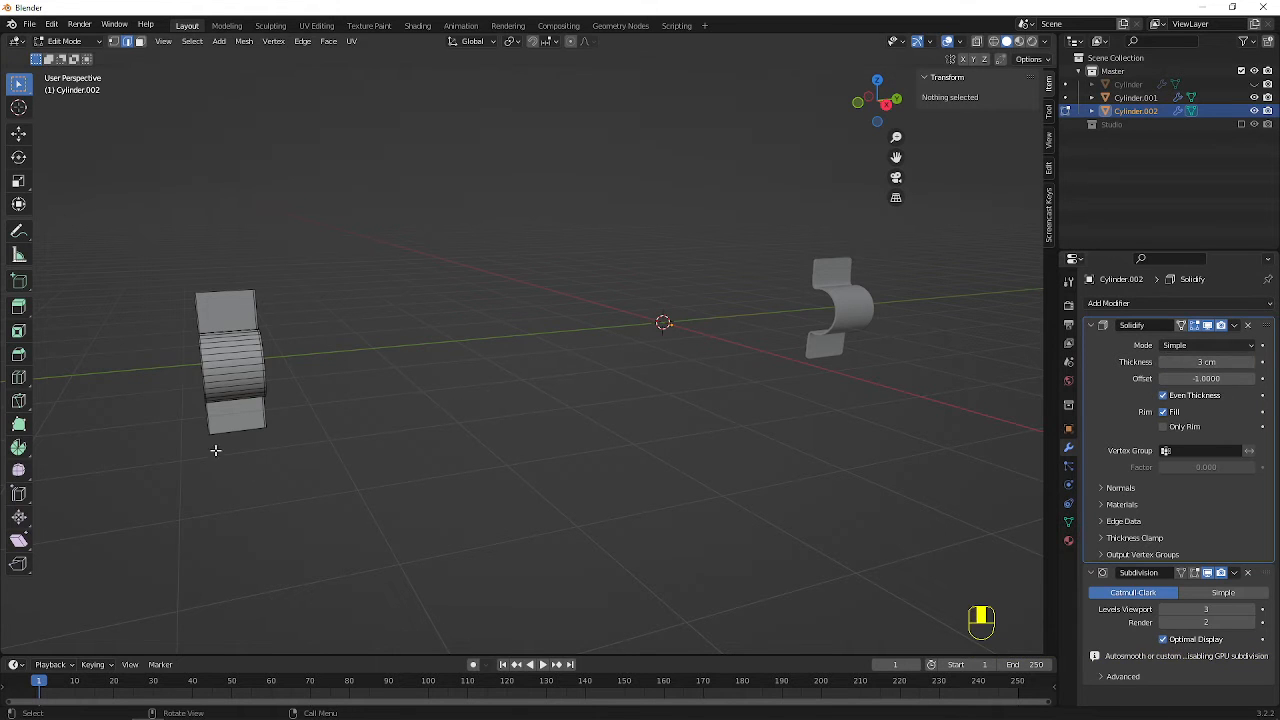
# Return to Object Mode, frame Cylinder.002, and move its Subdivision modifier above Solidify
pyautogui.press('Tab')
pyautogui.scroll(3, 241, 337)
pyautogui.keyDown('shift'); pyautogui.moveTo(123, 283); pyautogui.dragTo(560, 341, button='middle'); pyautogui.keyUp('shift')
pyautogui.scroll(6, 733, 345)
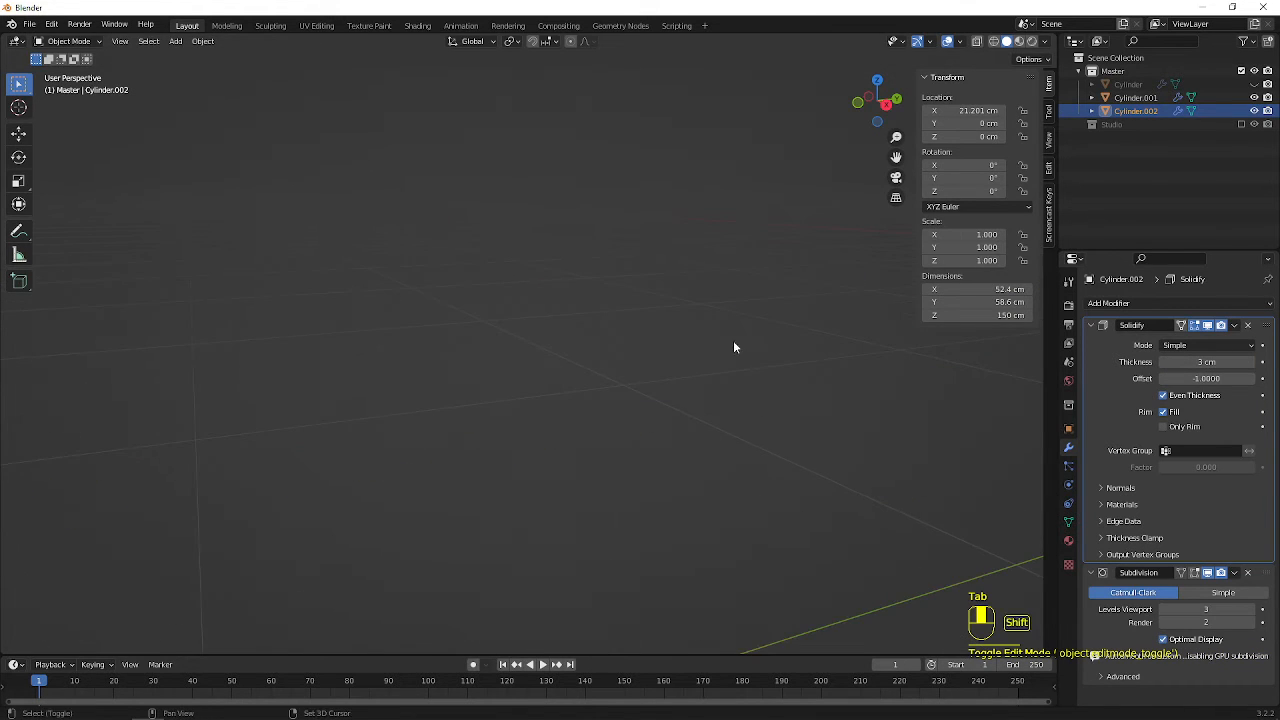
pyautogui.scroll(-3, 728, 356)
pyautogui.press('KP_Decimal')
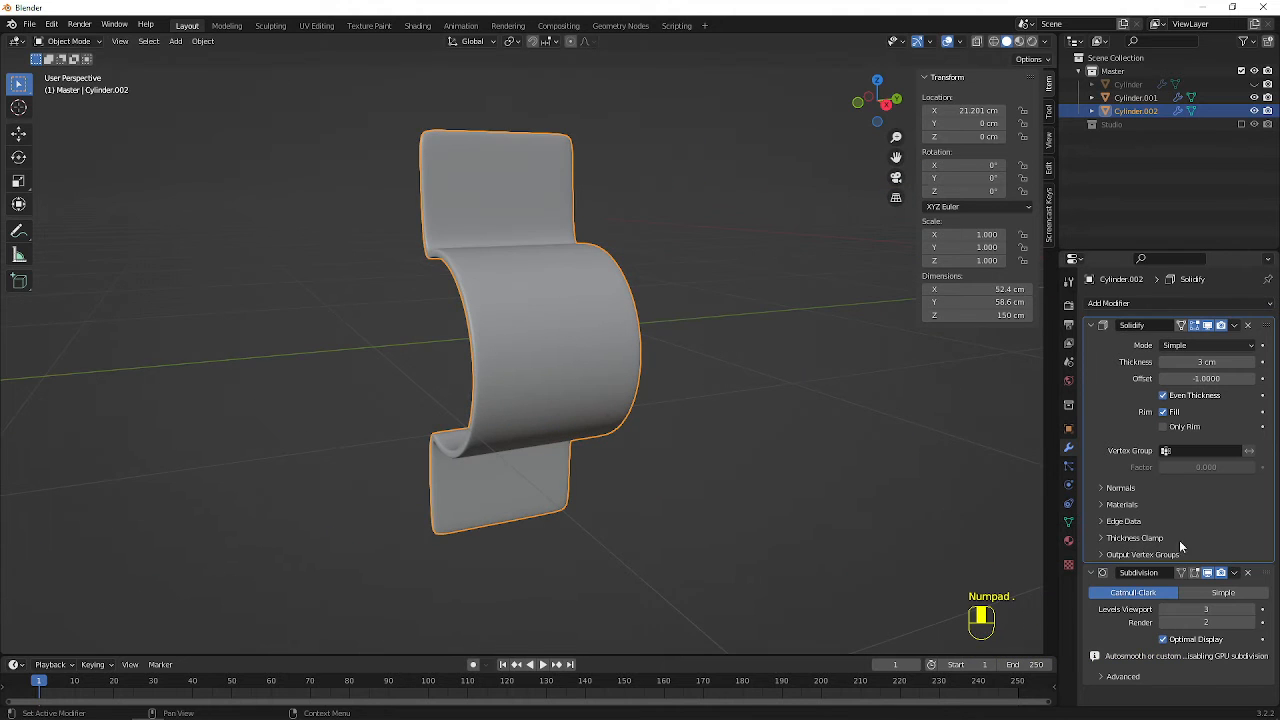
pyautogui.moveTo(1267, 573); pyautogui.dragTo(1267, 325)
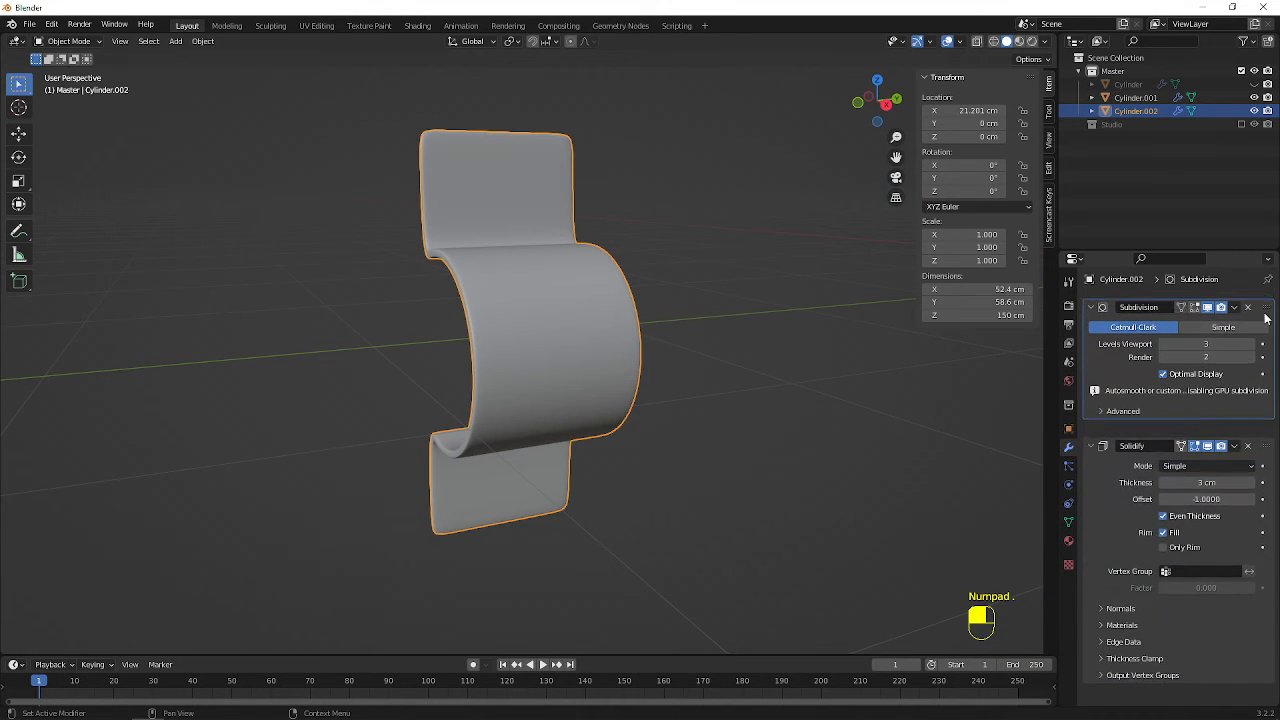
pyautogui.moveTo(655, 320); pyautogui.dragTo(510, 397, button='middle')
pyautogui.scroll(-4, 541, 285)
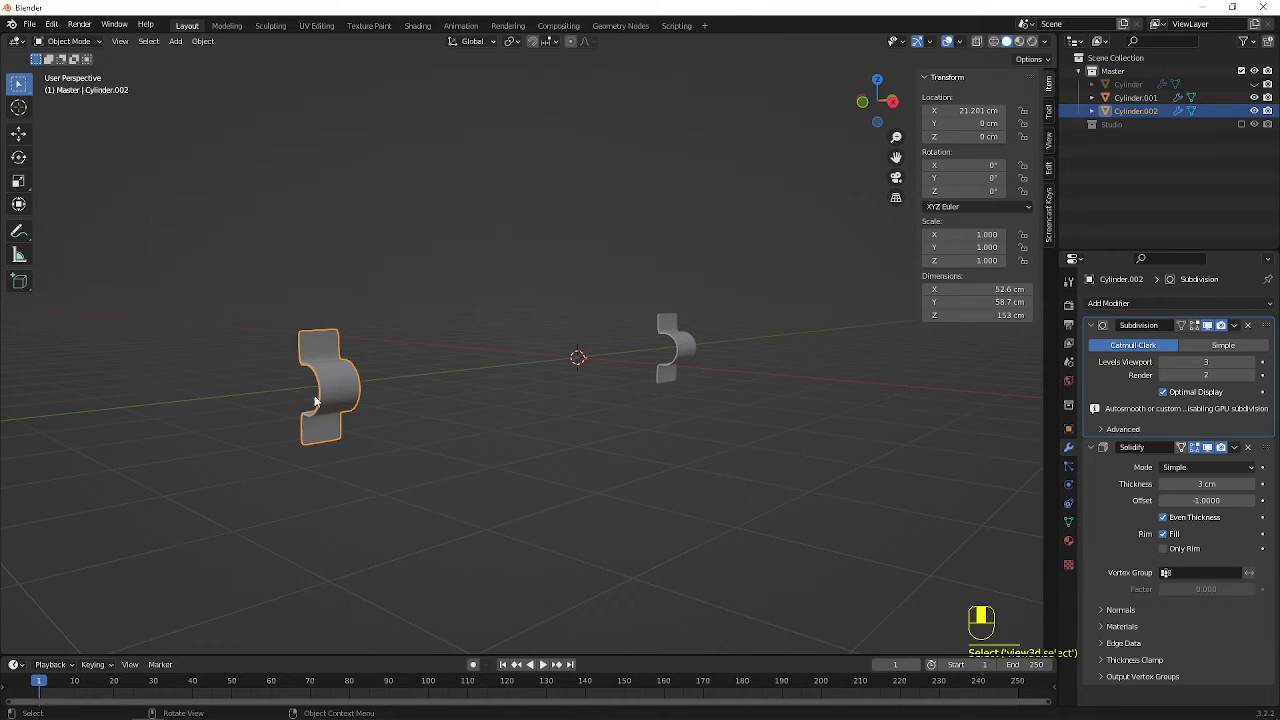
# Delete Cylinder.002, and frame Cylinder.001 in the right orthographic view
pyautogui.press('Delete')
pyautogui.moveTo(314, 400); pyautogui.dragTo(690, 325, button='middle')
pyautogui.click(690, 325)
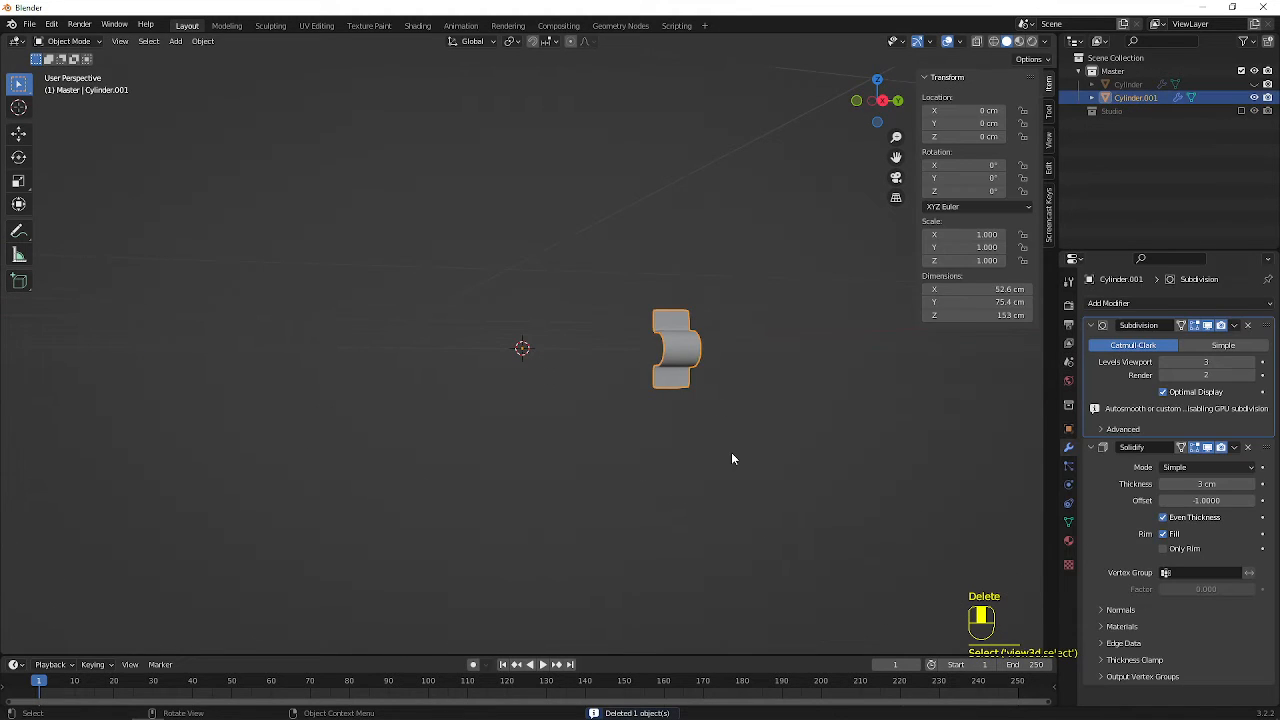
pyautogui.press('KP_1')
pyautogui.press('KP_Decimal')
pyautogui.press('KP_3')
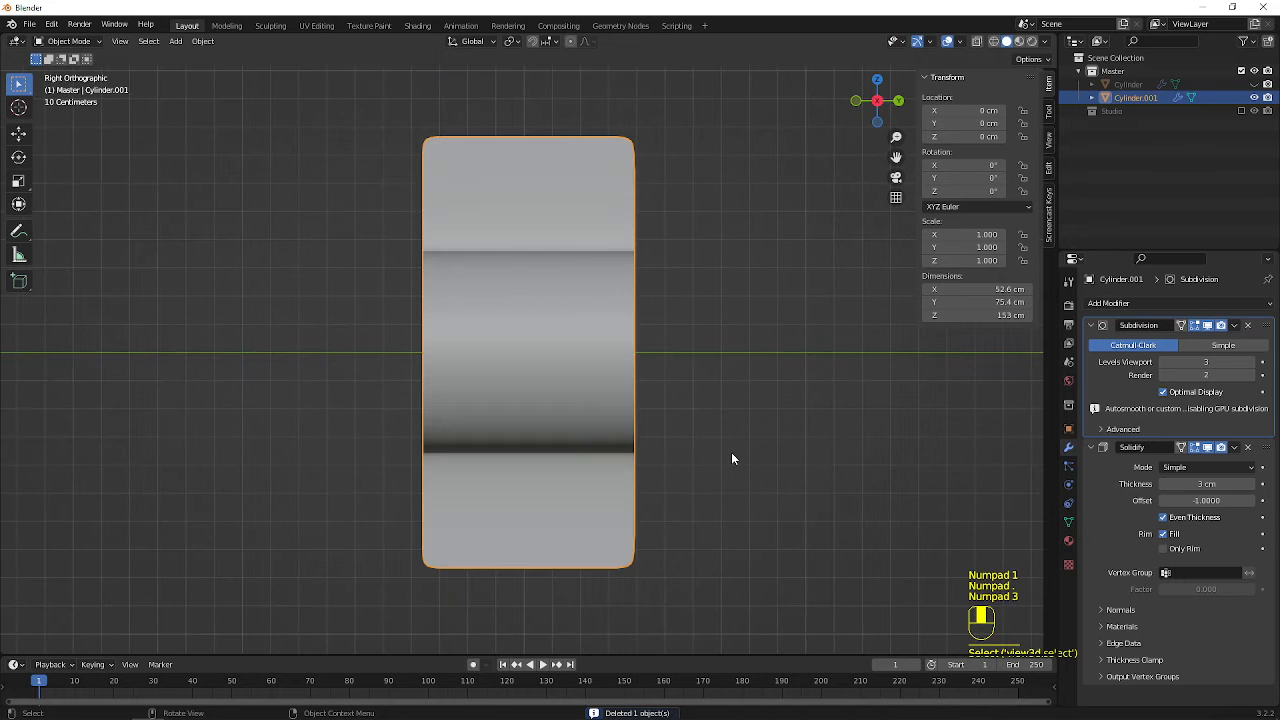
# In Edit Mode, add a loop cut across Cylinder.001's upper flange close to its outer edge, at factor -0.958
pyautogui.press('Tab')
pyautogui.scroll(3, 546, 141)
pyautogui.moveTo(546, 141); pyautogui.dragTo(499, 366, button='middle')
pyautogui.hotkey('ctrl', 'r')
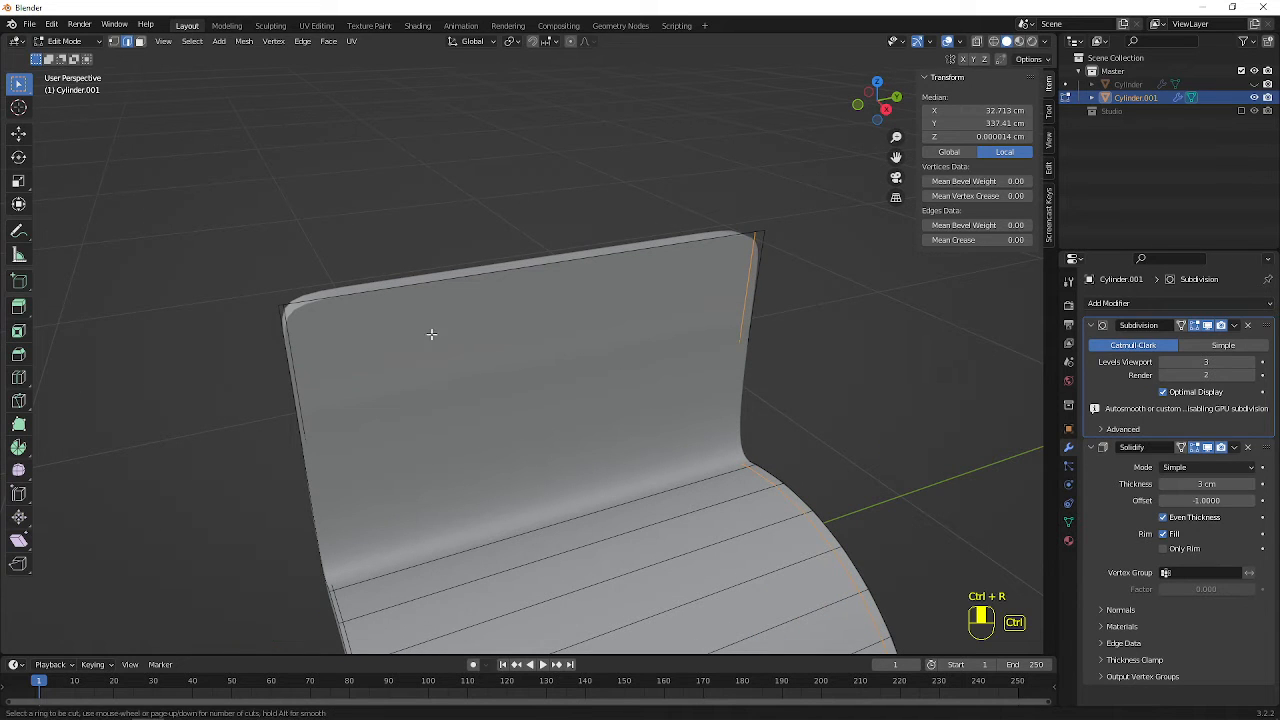
pyautogui.click(311, 391)
pyautogui.moveTo(314, 397); pyautogui.dragTo(332, 265)
pyautogui.click(331, 264)
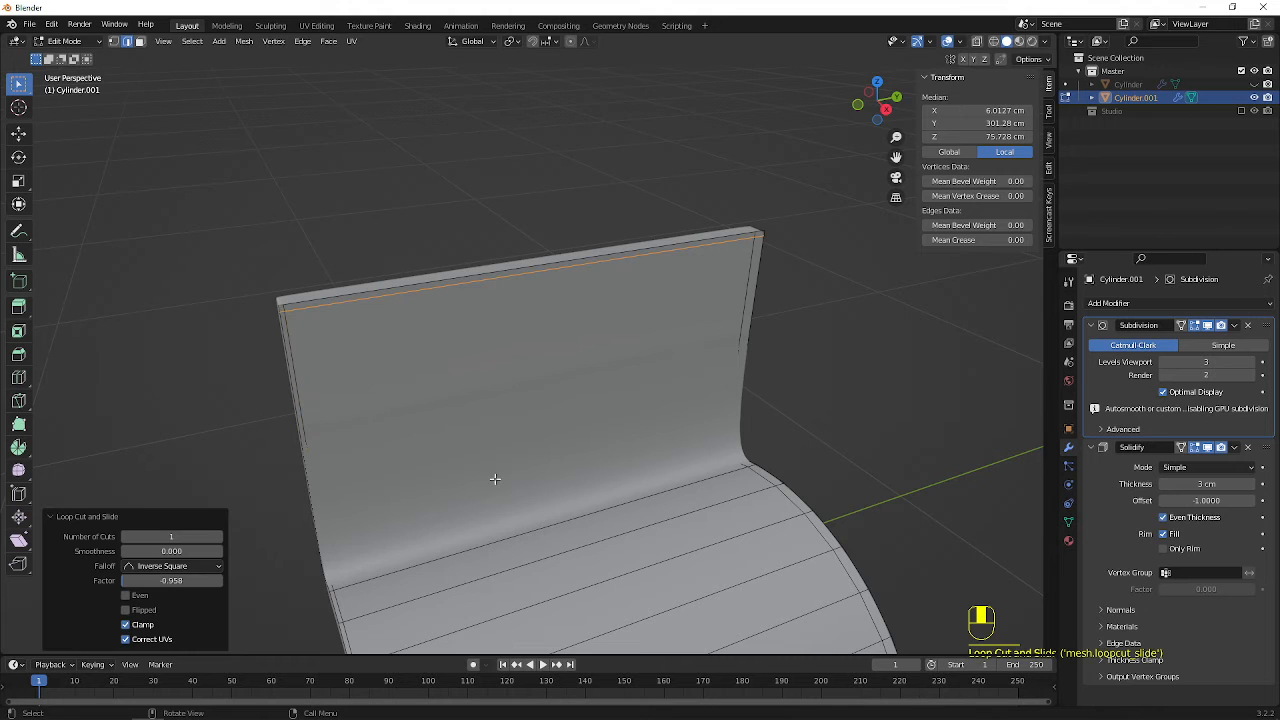
# Add a loop cut across the lower flange close to its outer edge, at factor -0.972
pyautogui.moveTo(514, 496); pyautogui.dragTo(607, 501, button='middle')
pyautogui.scroll(-3, 608, 501)
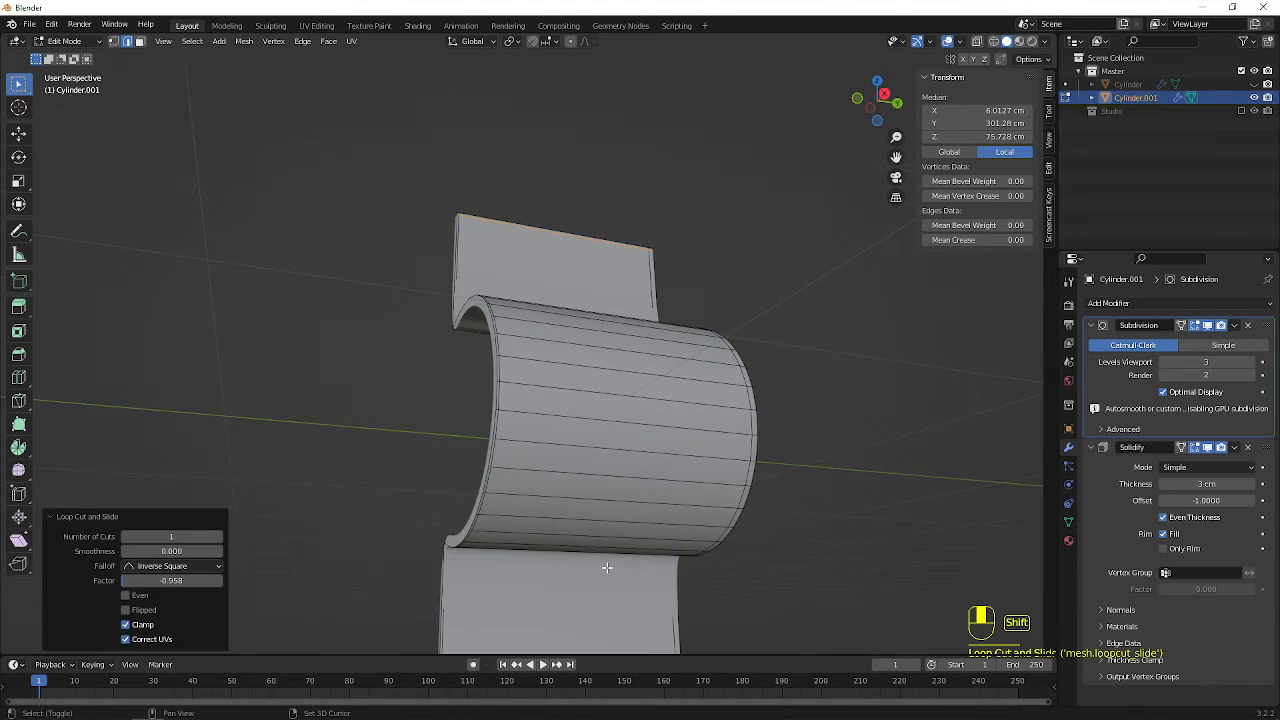
pyautogui.keyDown('shift'); pyautogui.moveTo(606, 566); pyautogui.dragTo(560, 463, button='middle'); pyautogui.keyUp('shift')
pyautogui.scroll(3, 560, 463)
pyautogui.hotkey('ctrl', 'r')
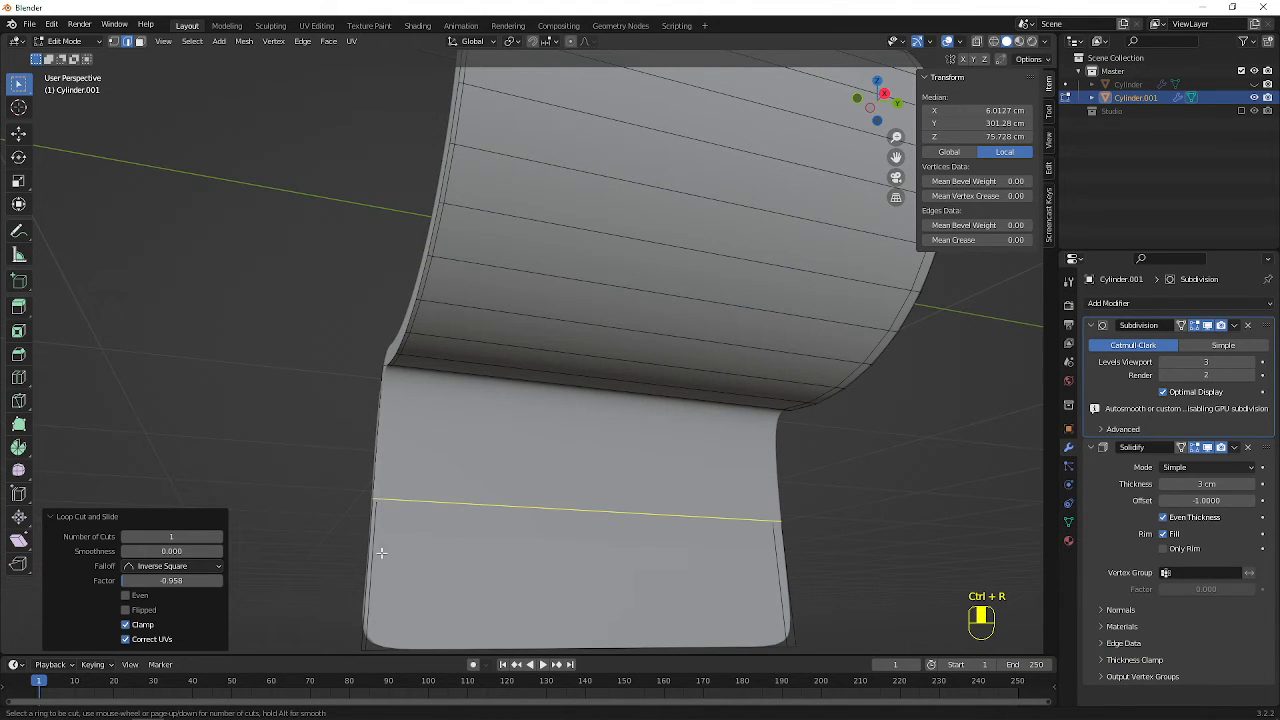
pyautogui.click(381, 552)
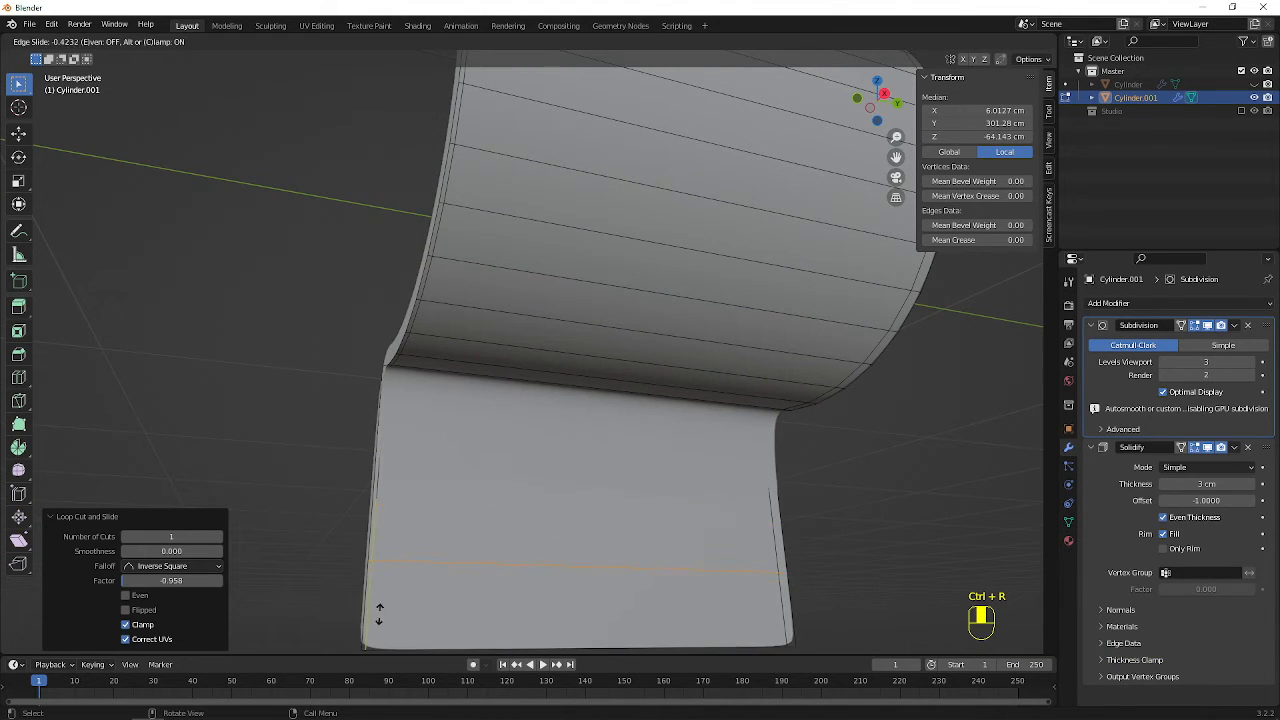
pyautogui.click(380, 90)
# Select the lower flange's large face, and turn off the Edit Mode display of the Solidify and Subdivision modifiers
pyautogui.scroll(-4, 480, 223)
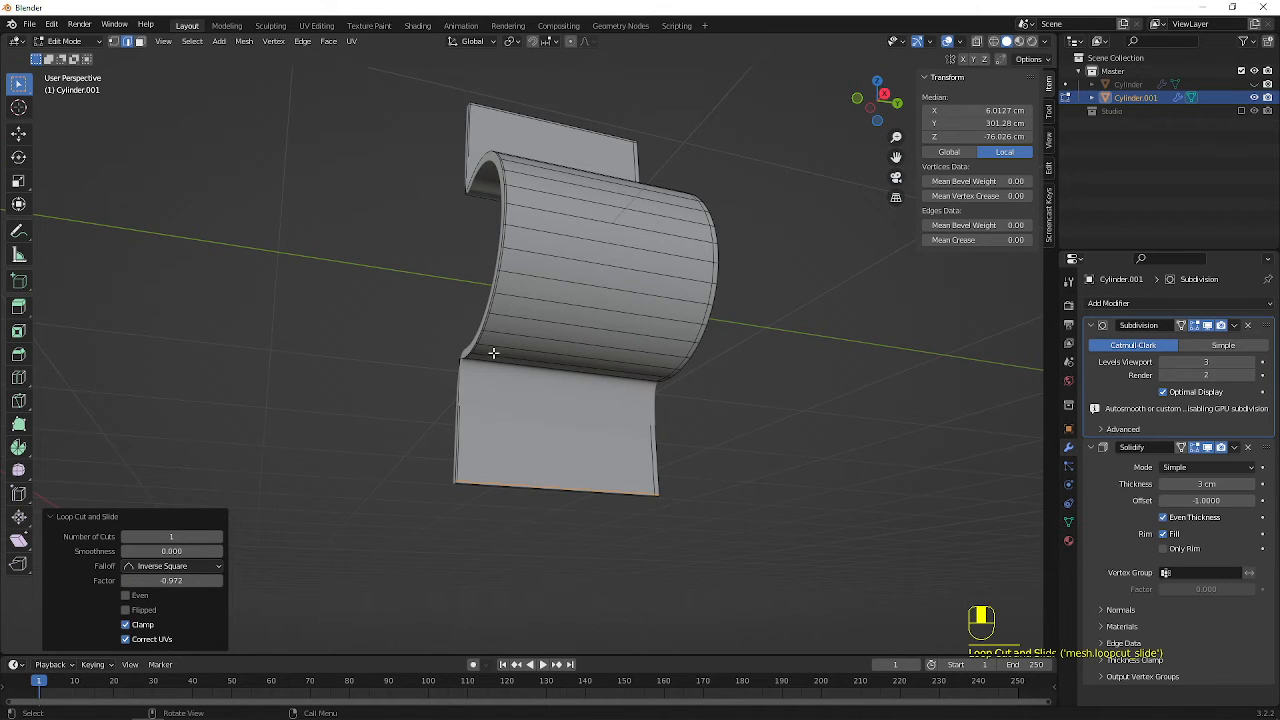
pyautogui.press('3')
pyautogui.click(560, 419)
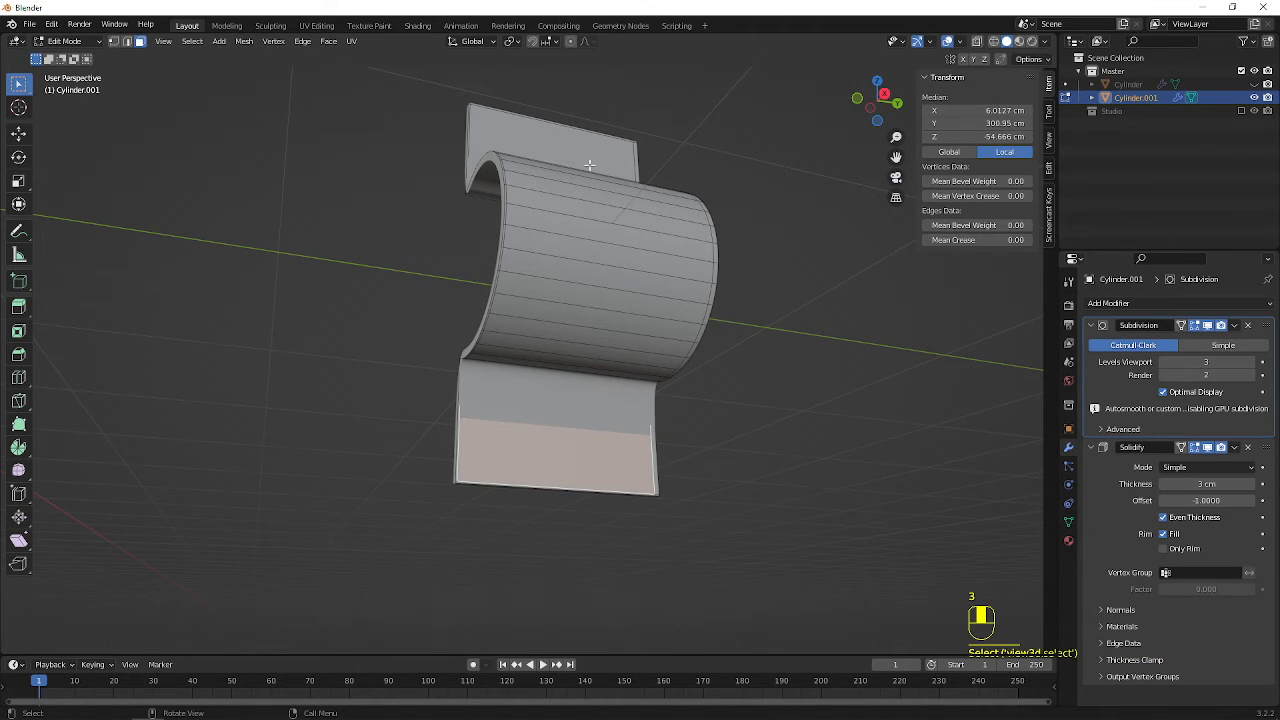
pyautogui.click(1197, 449)
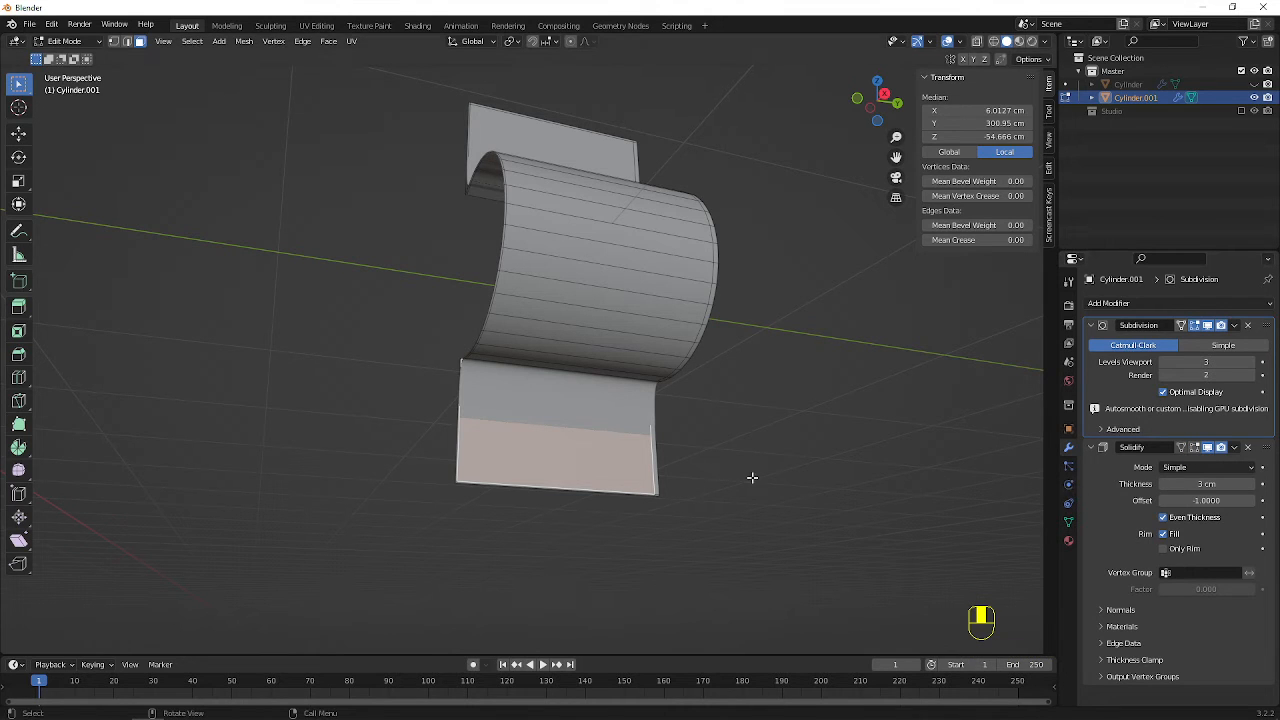
pyautogui.click(1206, 329)
pyautogui.scroll(2, 665, 445)
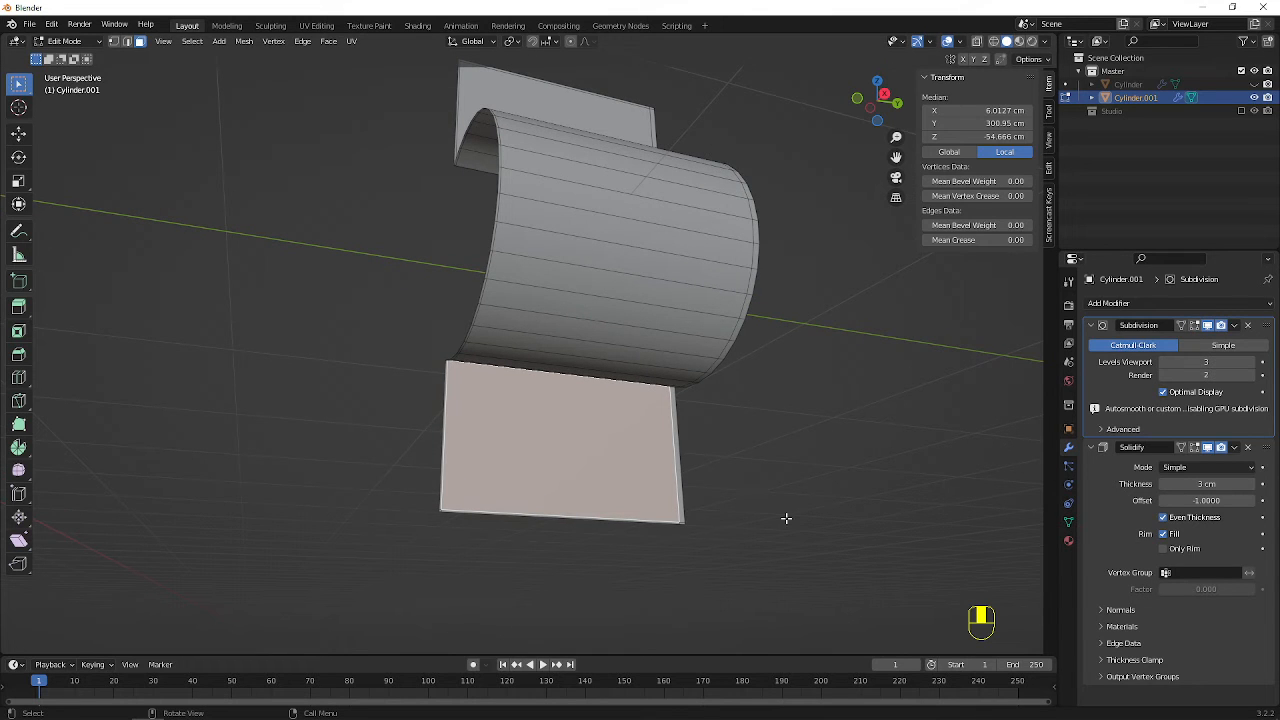
# Inset the lower flange's large face by about 5.1 cm
pyautogui.rightClick(720, 469)
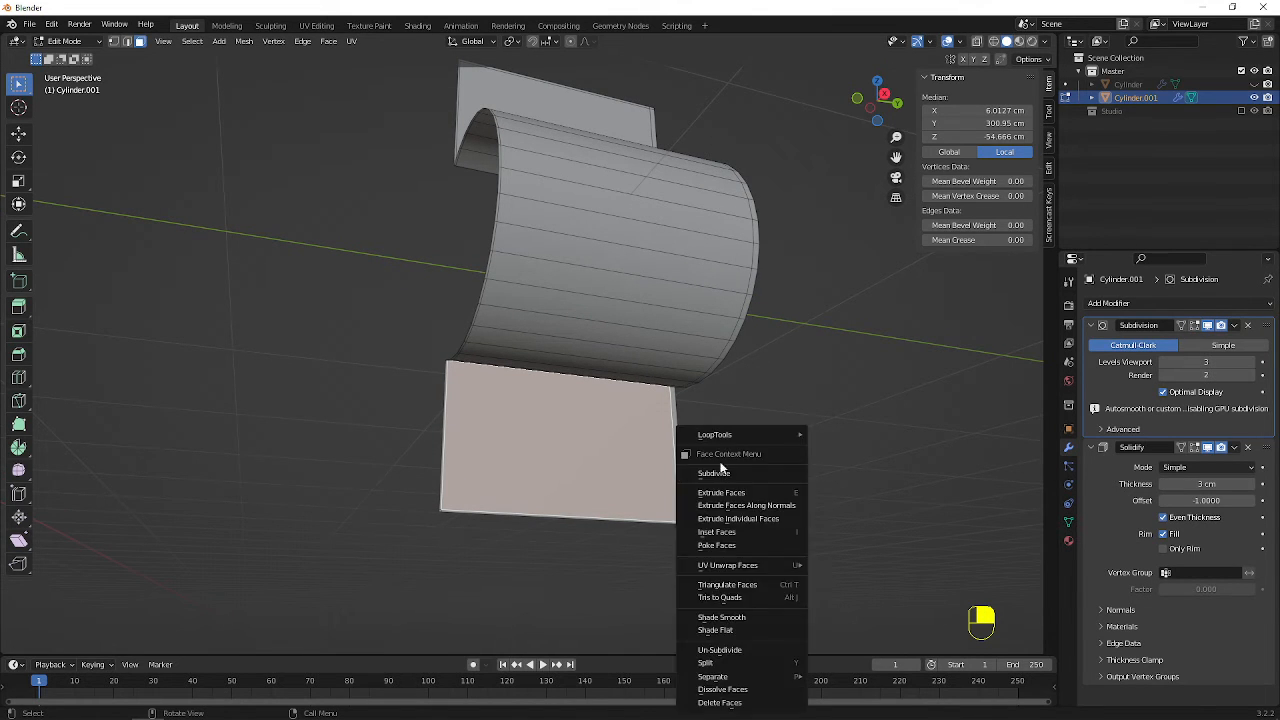
pyautogui.moveTo(613, 428); pyautogui.dragTo(552, 454, button='middle')
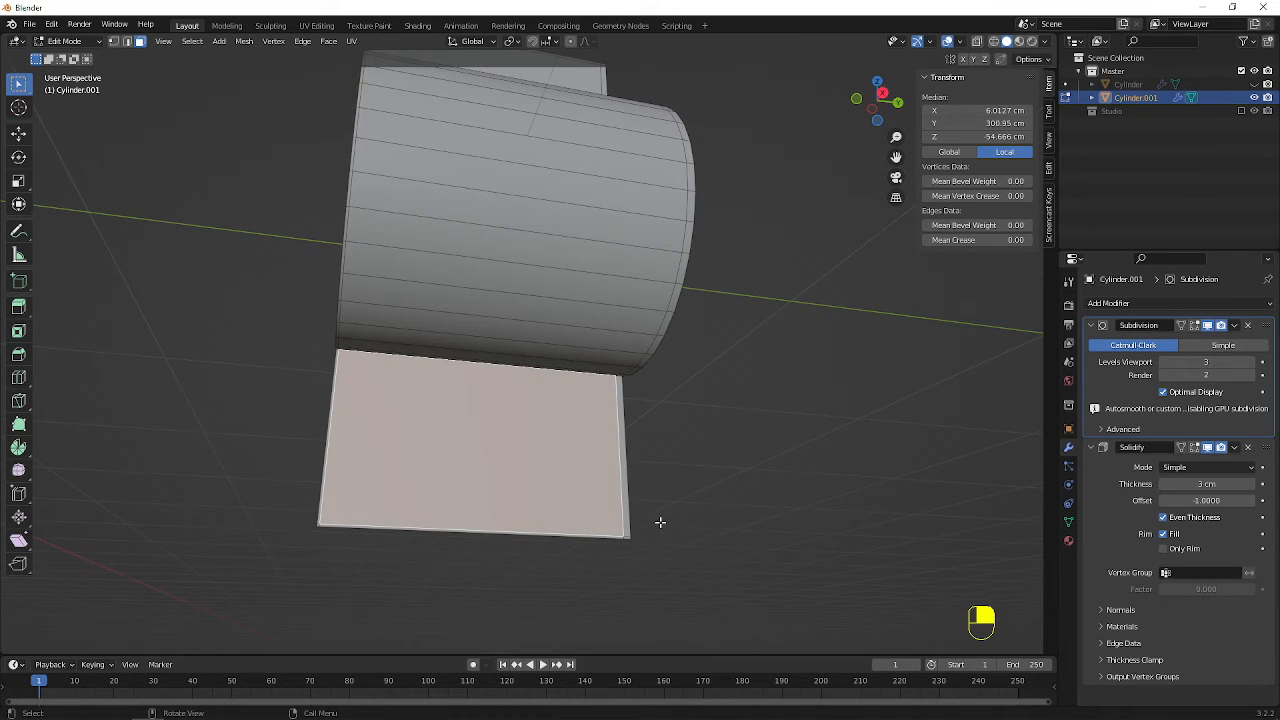
pyautogui.press('i')
pyautogui.click(637, 517)
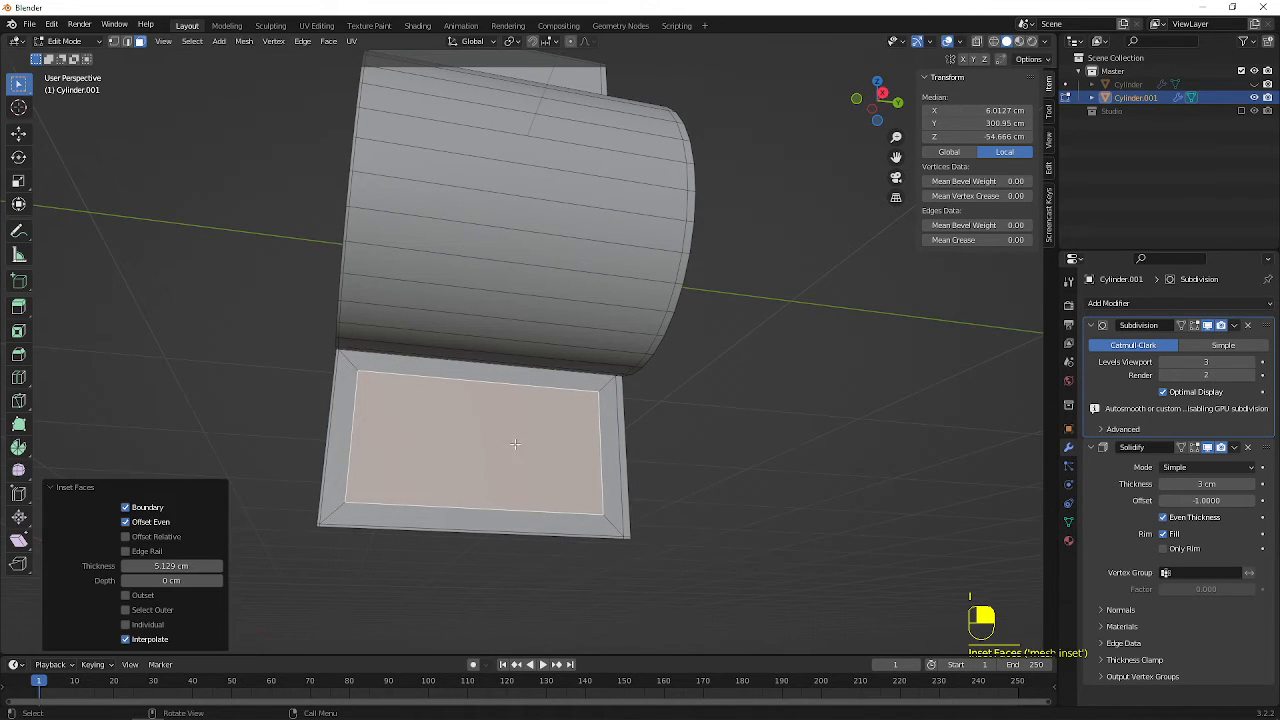
pyautogui.rightClick(458, 424)
pyautogui.click(456, 423)
pyautogui.rightClick(456, 420)
pyautogui.click(456, 416)
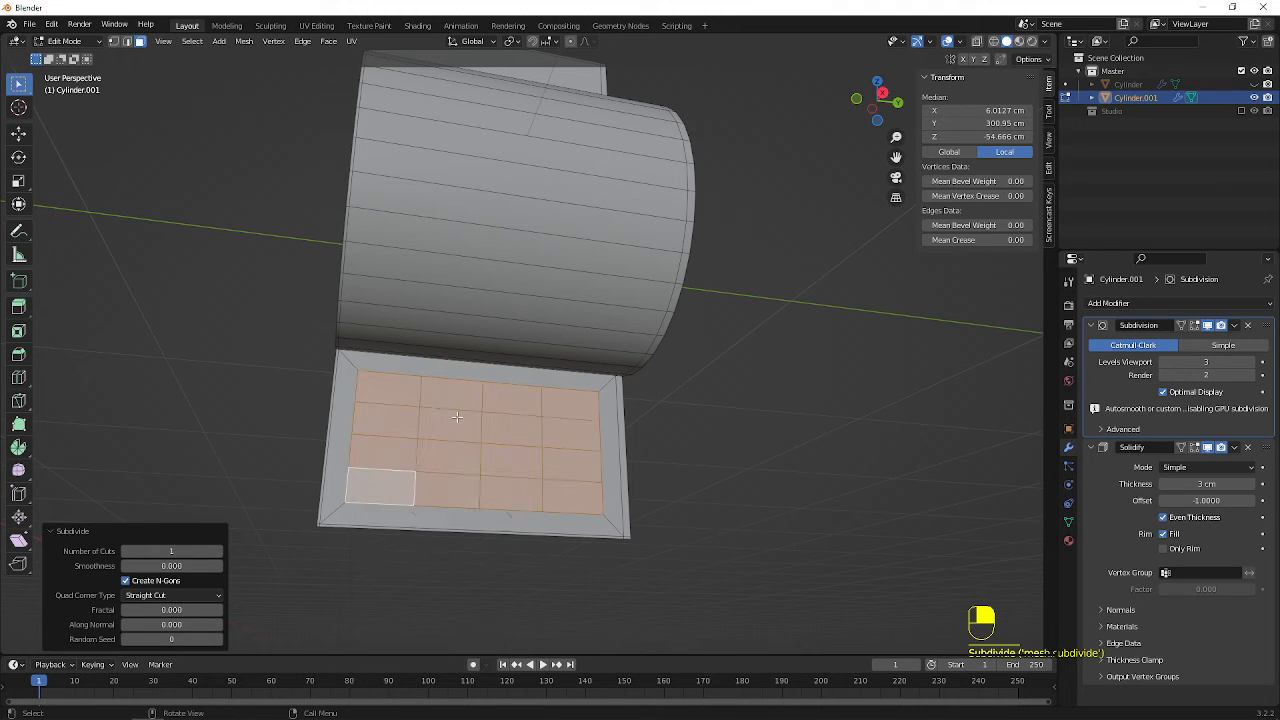
pyautogui.click(464, 427)
pyautogui.scroll(2, 465, 445)
pyautogui.keyDown('shift'); pyautogui.moveTo(462, 474); pyautogui.dragTo(514, 364, button='middle'); pyautogui.keyUp('shift')
pyautogui.scroll(1, 483, 415)
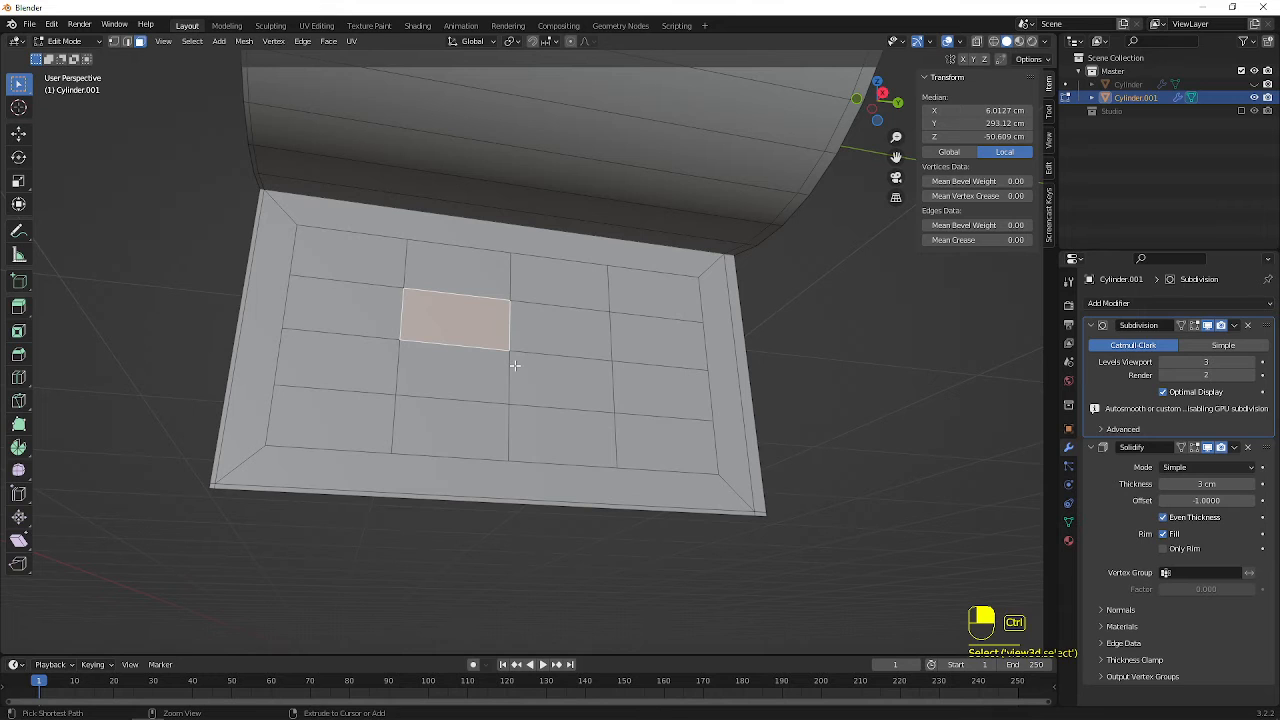
pyautogui.hotkey('ctrl', 'z')
pyautogui.hotkey('ctrl', 'z')
pyautogui.hotkey('ctrl', 'z')
# Subdivide the lower flange's inset face once, and select its outer lower quarter
pyautogui.rightClick(513, 365)
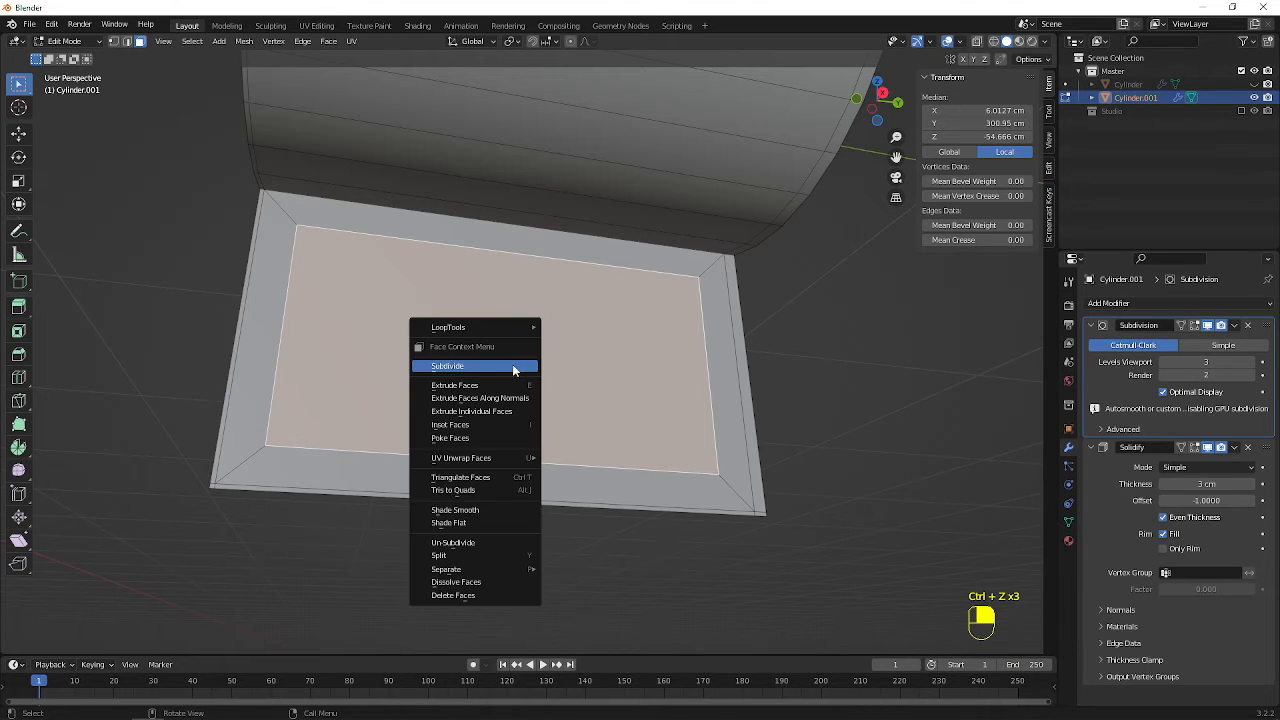
pyautogui.click(513, 365)
pyautogui.click(514, 366)
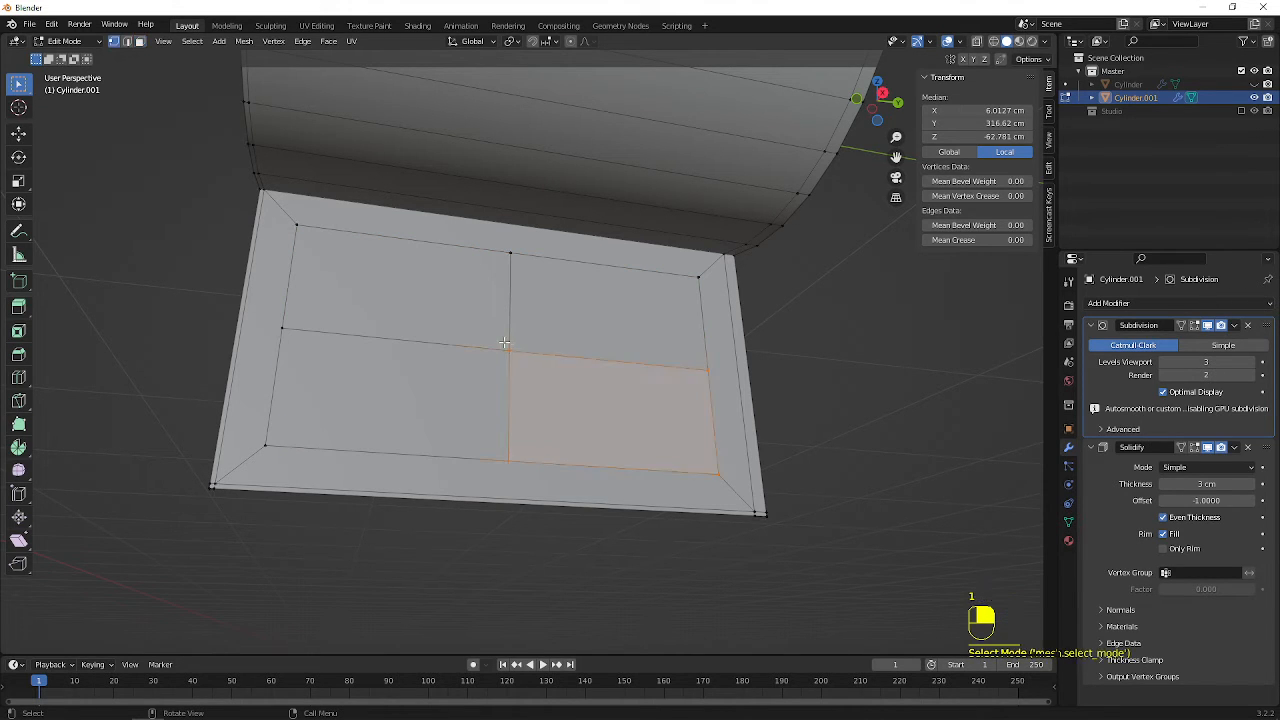
# Bevel the inset face's center vertex with a width of about 13.8 cm and 2 segments
pyautogui.press('1')
pyautogui.click(511, 356)
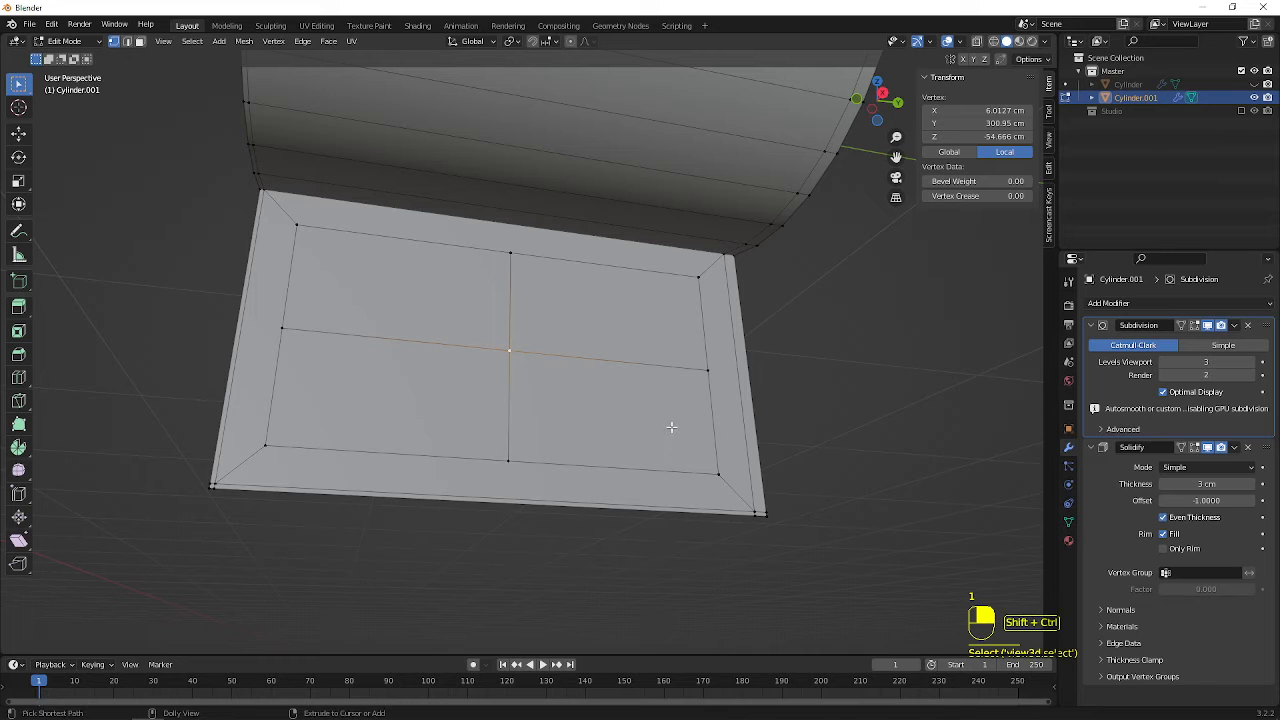
pyautogui.hotkey('shift', 'ctrl', 'b')
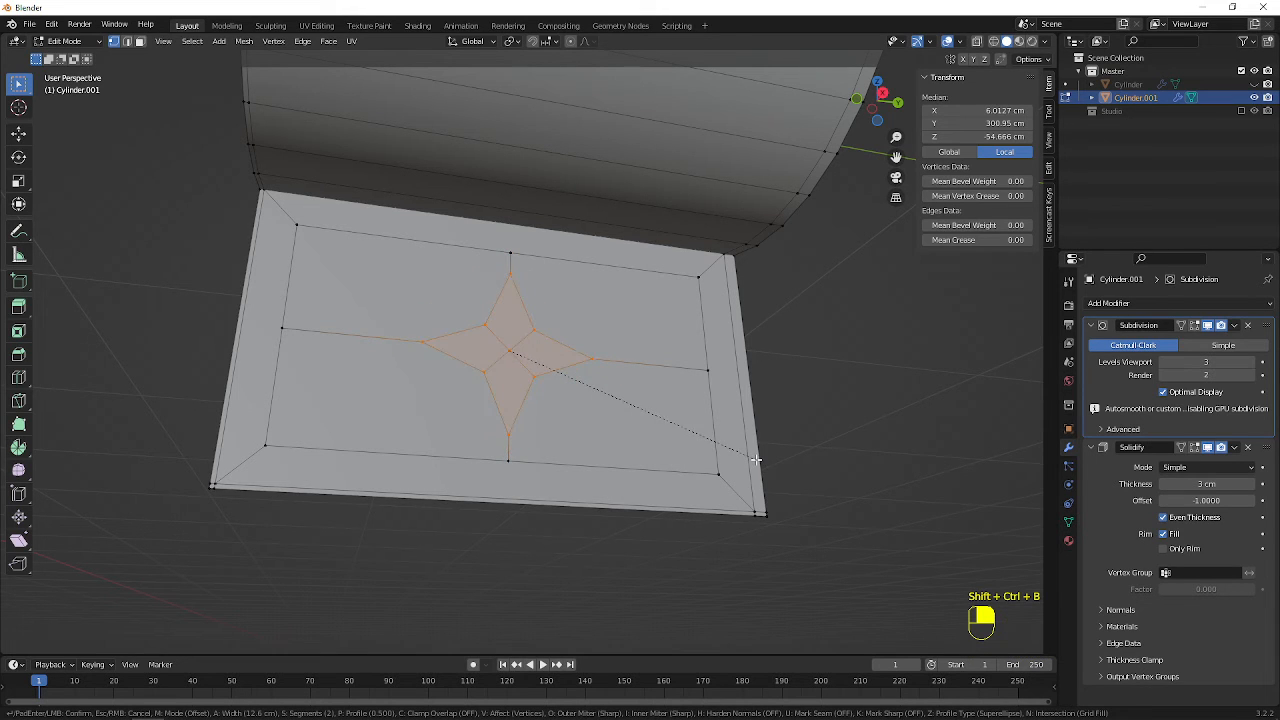
pyautogui.click(764, 462)
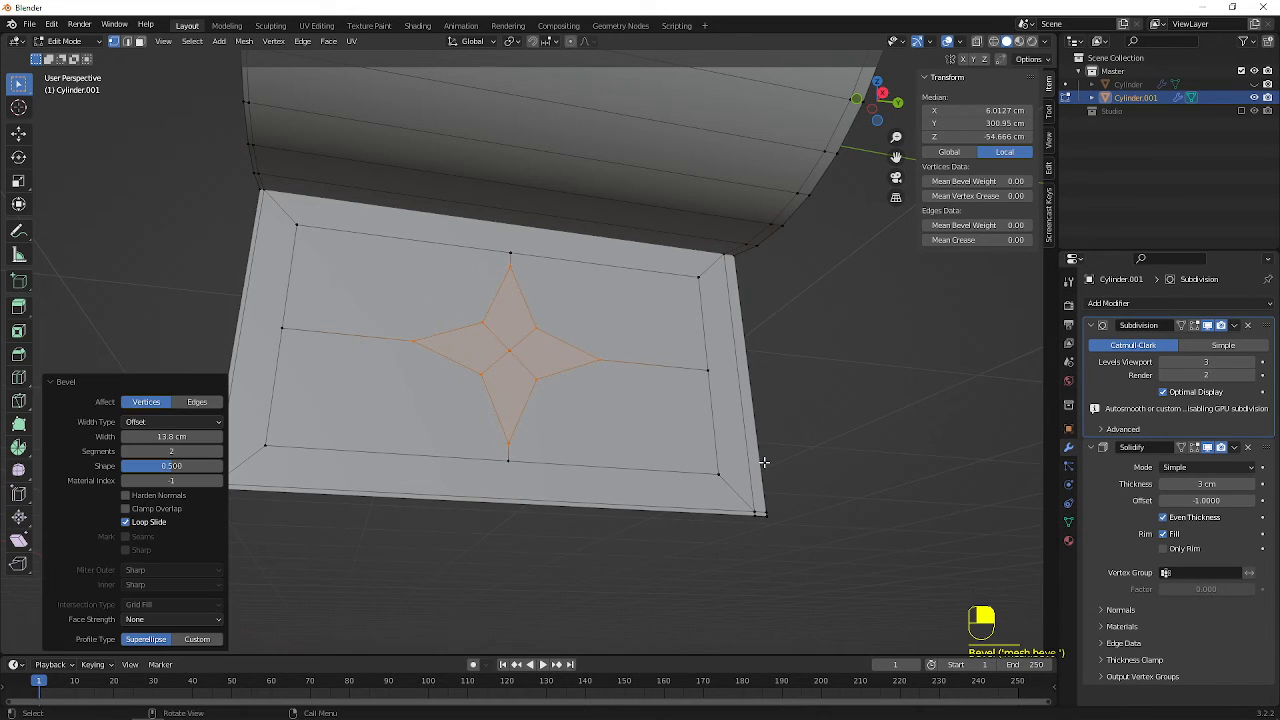
pyautogui.hotkey('shift', 'alt', 's')
pyautogui.press('1')
pyautogui.press('Return')
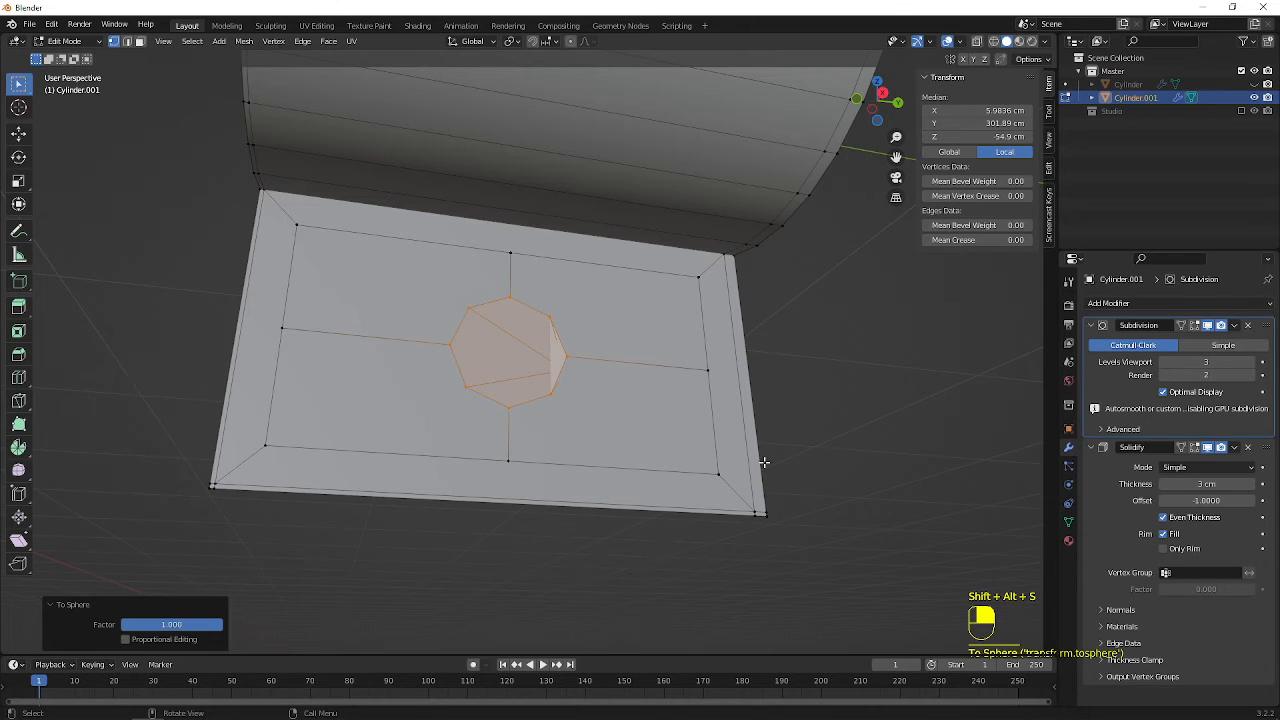
pyautogui.moveTo(526, 372); pyautogui.dragTo(556, 392, button='middle')
pyautogui.hotkey('ctrl', 'z')
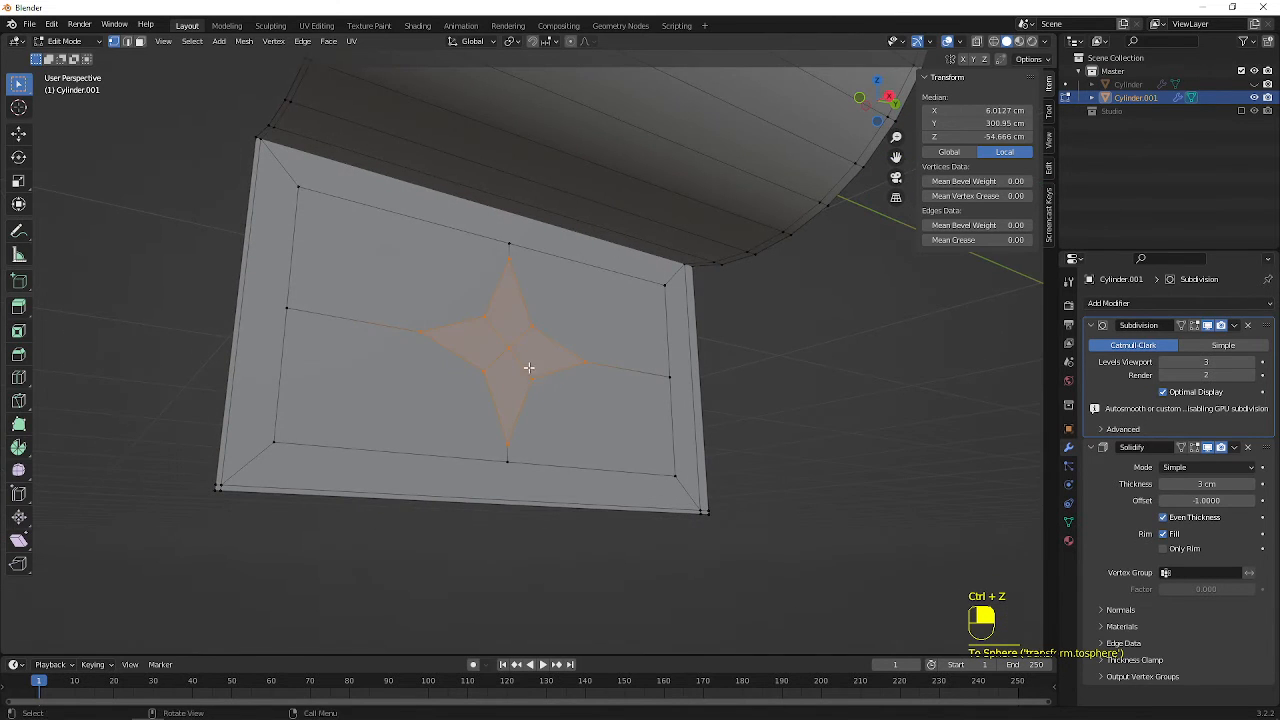
# Deselect the center vertex, and round the beveled star's outline into an octagon with To Sphere at factor 1
pyautogui.keyDown('shift'); pyautogui.click(509, 349); pyautogui.keyUp('shift')
pyautogui.moveTo(646, 417); pyautogui.dragTo(583, 383, button='middle')
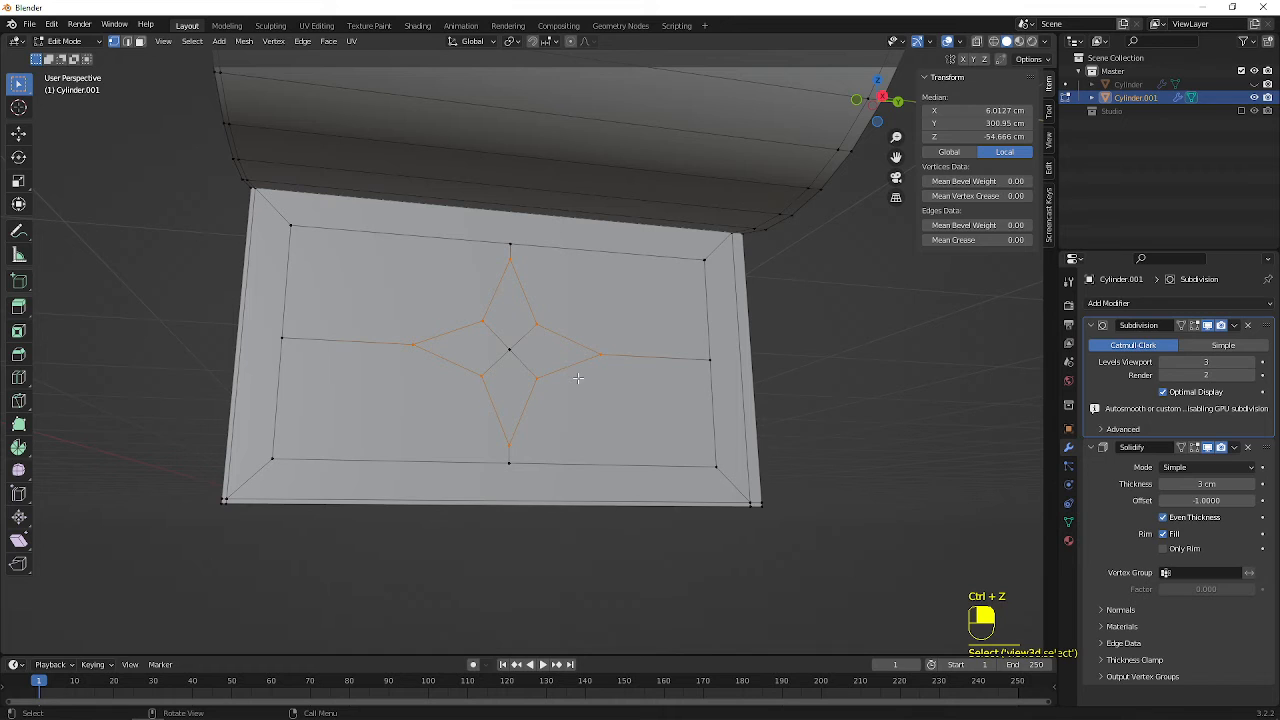
pyautogui.hotkey('shift', 'alt', 's')
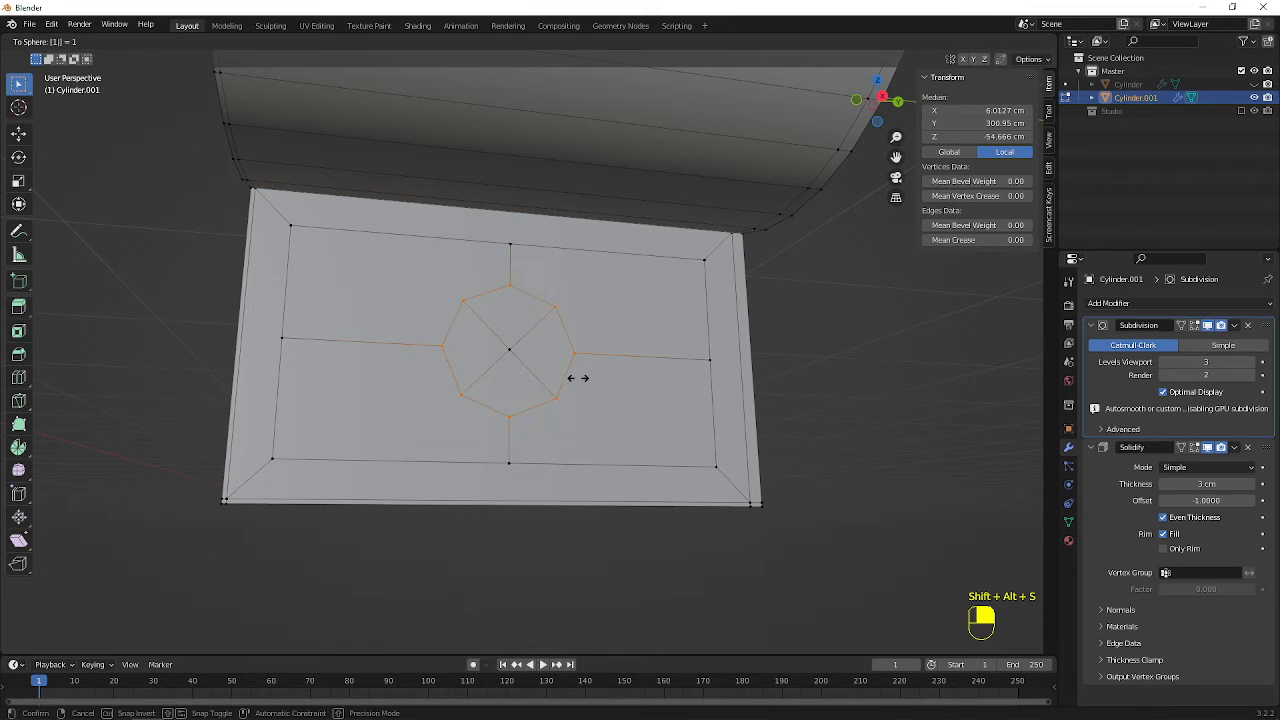
pyautogui.click(578, 378)
# Connect the octagon's four diagonal vertices to the nearest corners of the surrounding inset rectangle
pyautogui.click(455, 305)
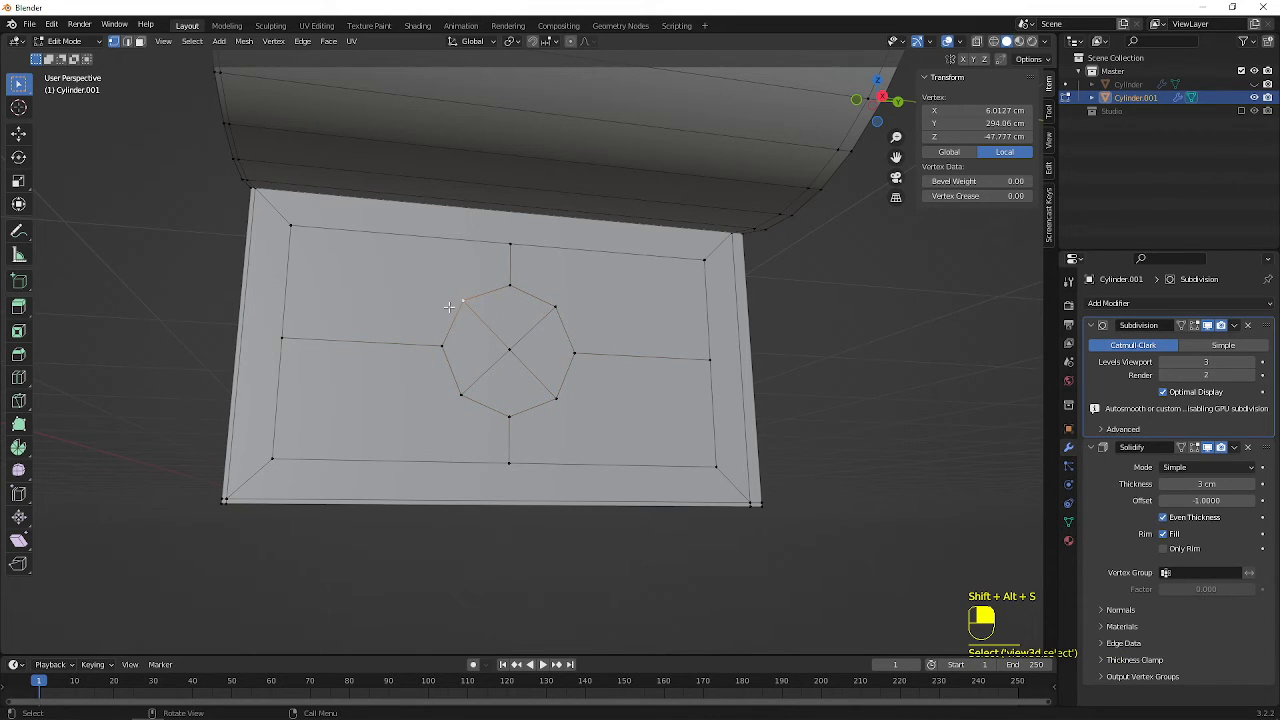
pyautogui.keyDown('shift'); pyautogui.click(287, 235); pyautogui.keyUp('shift')
pyautogui.press('j')
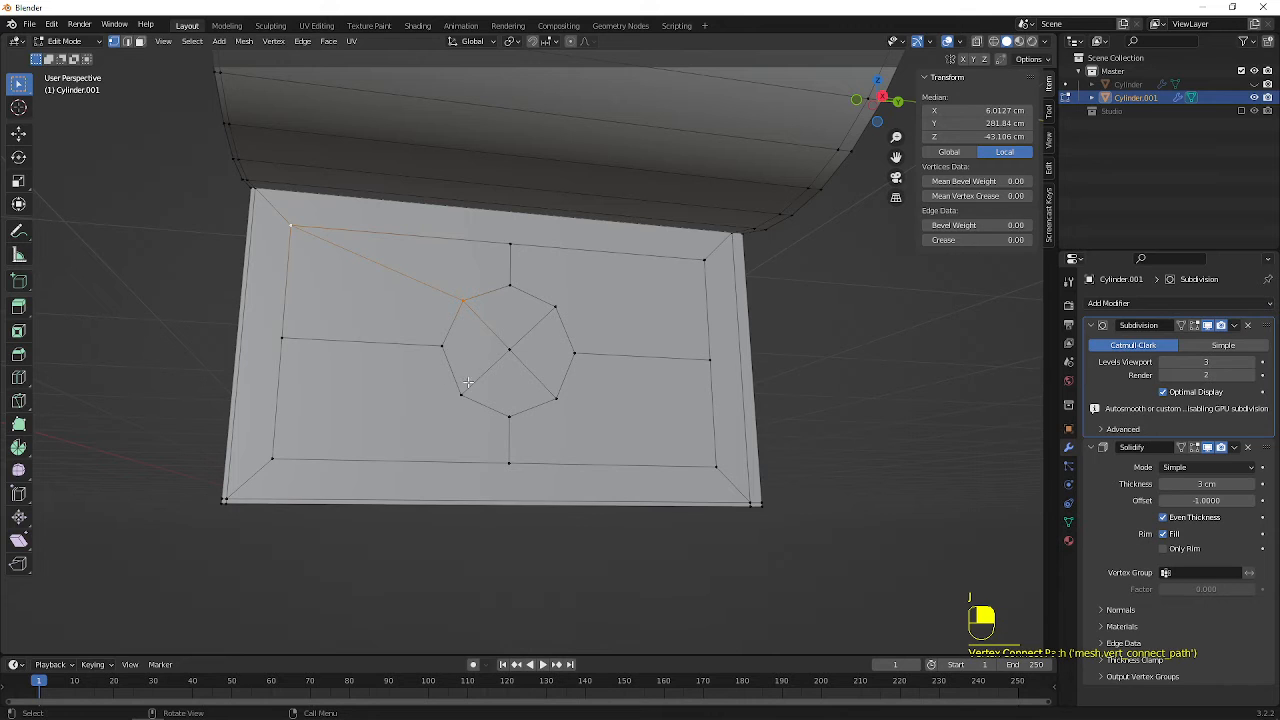
pyautogui.click(460, 395)
pyautogui.keyDown('shift'); pyautogui.click(278, 440); pyautogui.keyUp('shift')
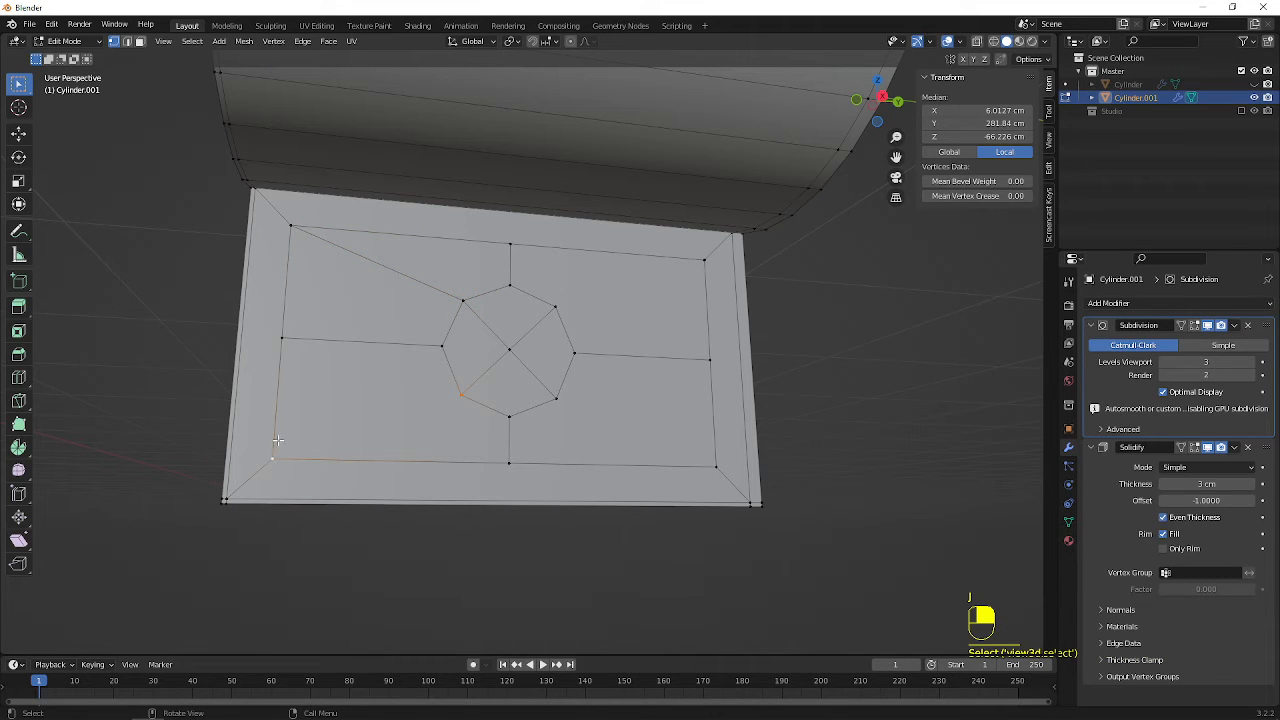
pyautogui.press('j')
pyautogui.click(558, 396)
pyautogui.keyDown('shift'); pyautogui.click(715, 465); pyautogui.keyUp('shift')
pyautogui.press('j')
pyautogui.click(556, 307)
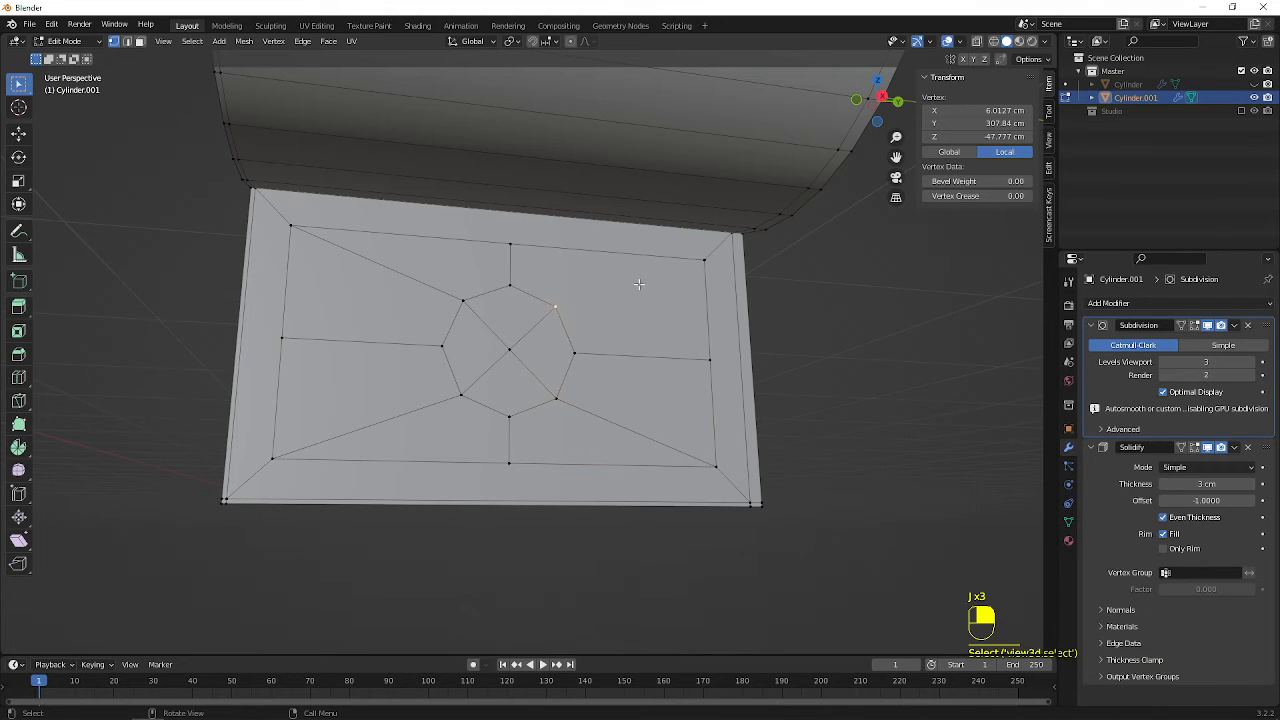
pyautogui.keyDown('shift'); pyautogui.click(700, 260); pyautogui.keyUp('shift')
pyautogui.press('j')
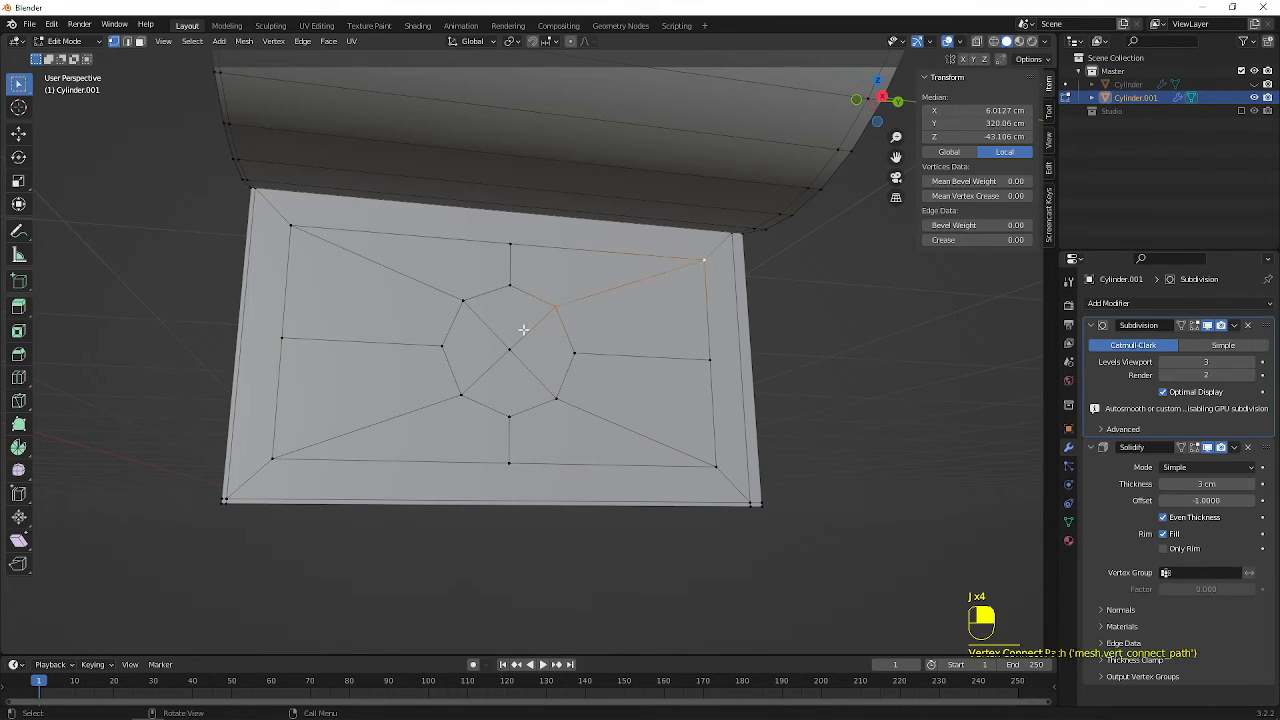
# Select the whole octagon in wireframe display, and scale it up until it nearly reaches the inset rectangle's long sides
pyautogui.click(510, 349)
pyautogui.hotkey('shift', 'z')
pyautogui.moveTo(394, 272); pyautogui.dragTo(627, 427)
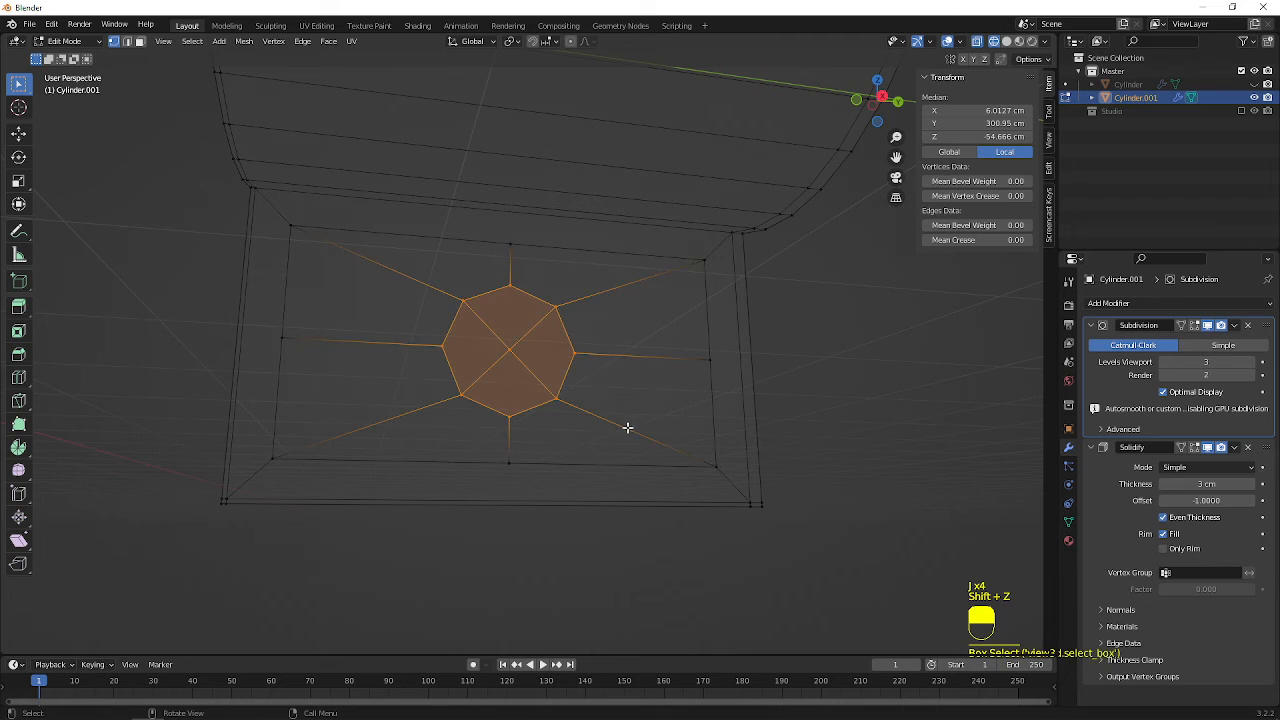
pyautogui.press('s')
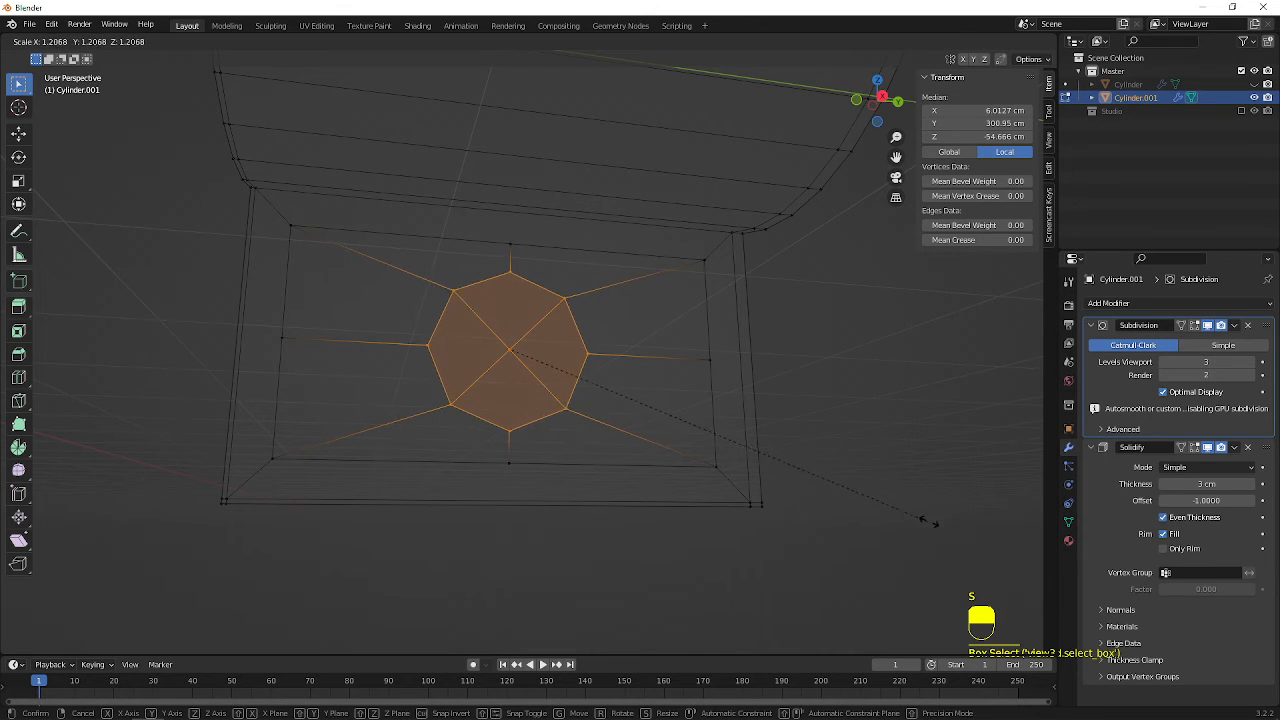
pyautogui.click(1020, 515)
# Delete the octagon's center vertex to open a hole in the lower flange, and return to solid display
pyautogui.click(512, 345)
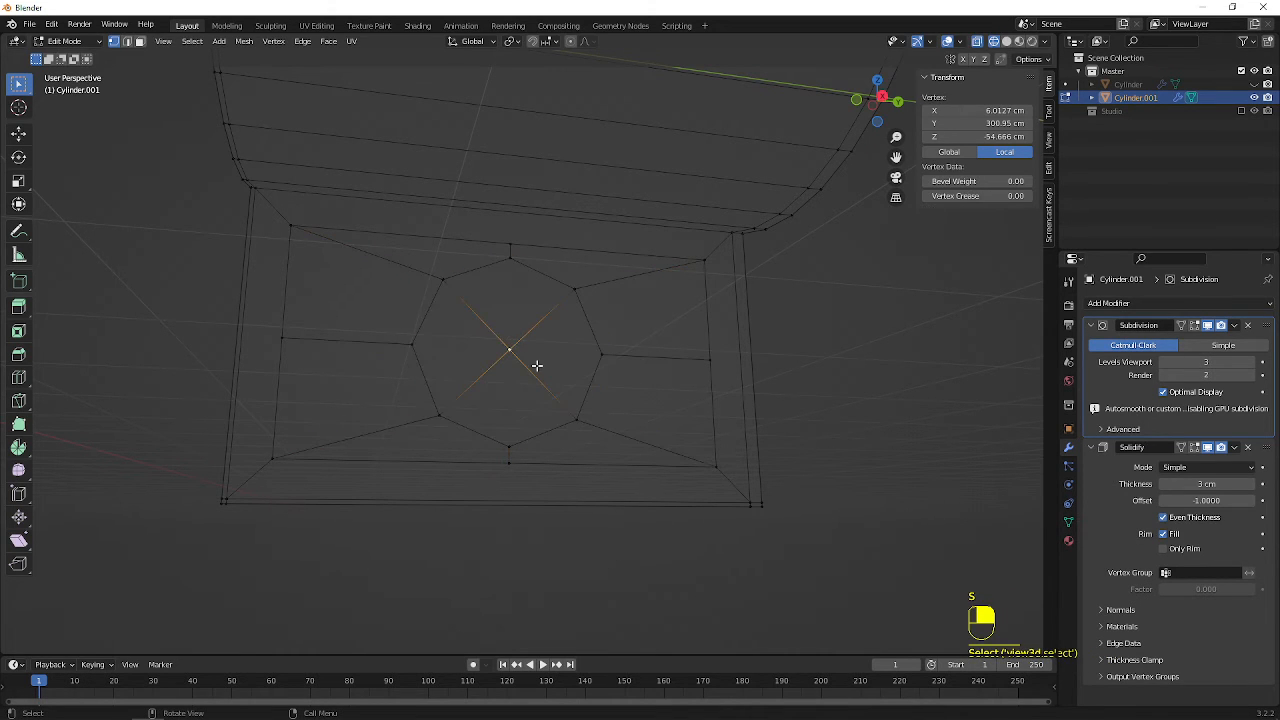
pyautogui.press('x')
pyautogui.click(540, 372)
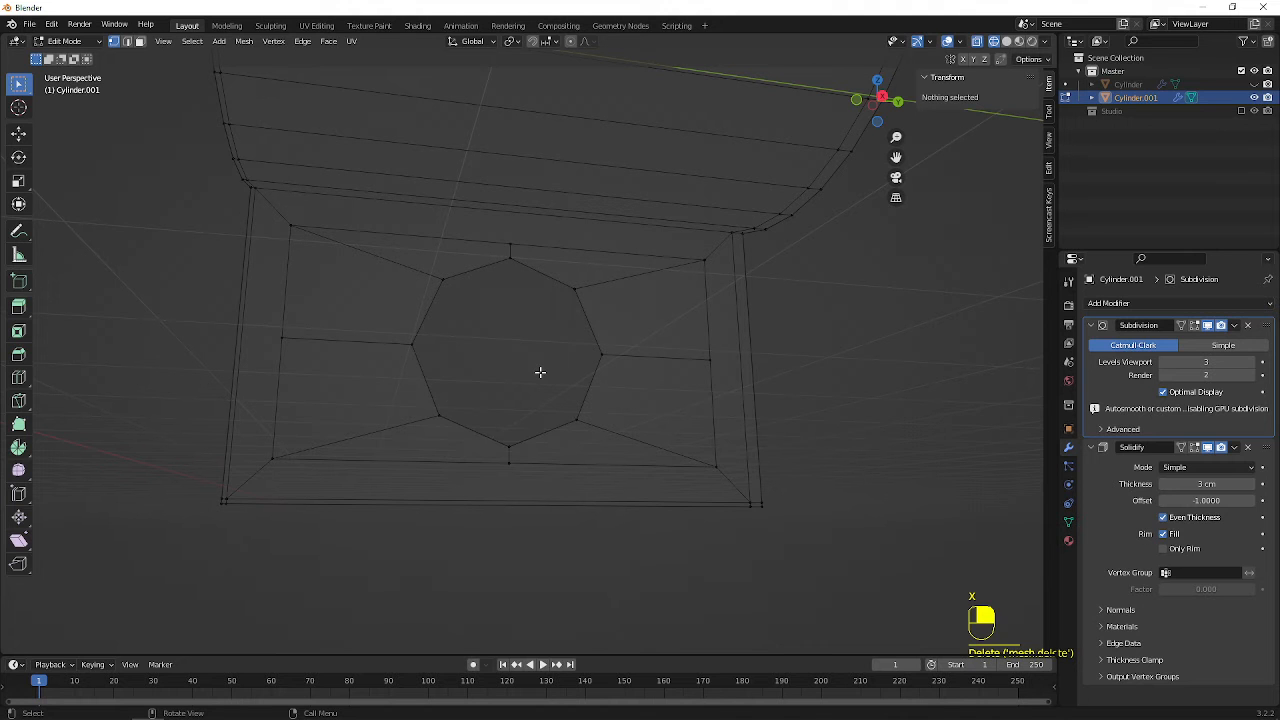
pyautogui.hotkey('shift', 'z')
# Examine the lower flange's hole in both Object Mode and Edit Mode, finishing in Edit Mode
pyautogui.moveTo(500, 314)
pyautogui.mouseDown(button='middle')
pyautogui.moveTo(531, 343)
pyautogui.moveTo(486, 206)
pyautogui.moveTo(546, 294)
pyautogui.moveTo(533, 377)
pyautogui.moveTo(434, 297)
pyautogui.moveTo(588, 316)
pyautogui.moveTo(466, 306)
pyautogui.moveTo(397, 281)
pyautogui.moveTo(504, 224)
pyautogui.mouseUp(button='middle')
pyautogui.press('Tab')
pyautogui.press('Tab')
pyautogui.scroll(-4, 517, 222)
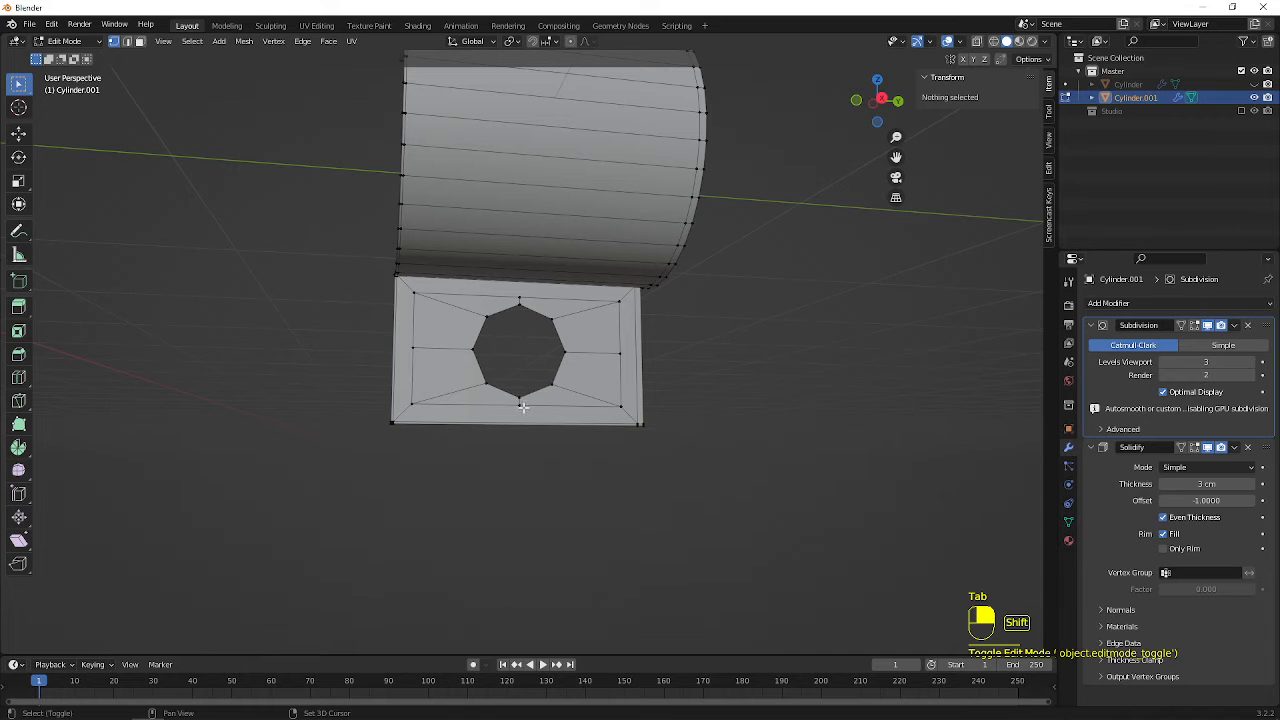
pyautogui.scroll(2, 524, 426)
pyautogui.press('Tab')
pyautogui.moveTo(540, 325); pyautogui.dragTo(520, 266, button='middle')
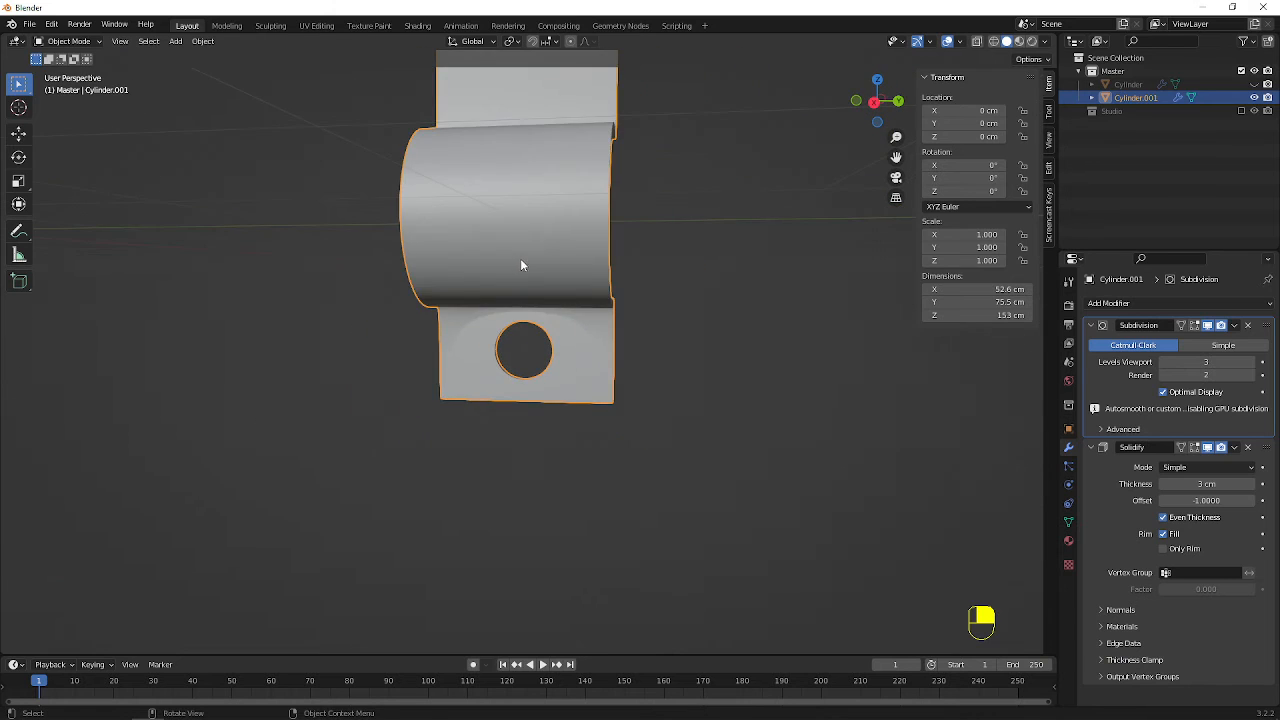
pyautogui.scroll(2, 525, 300)
pyautogui.press('Tab')
pyautogui.moveTo(531, 321); pyautogui.dragTo(538, 239, button='middle')
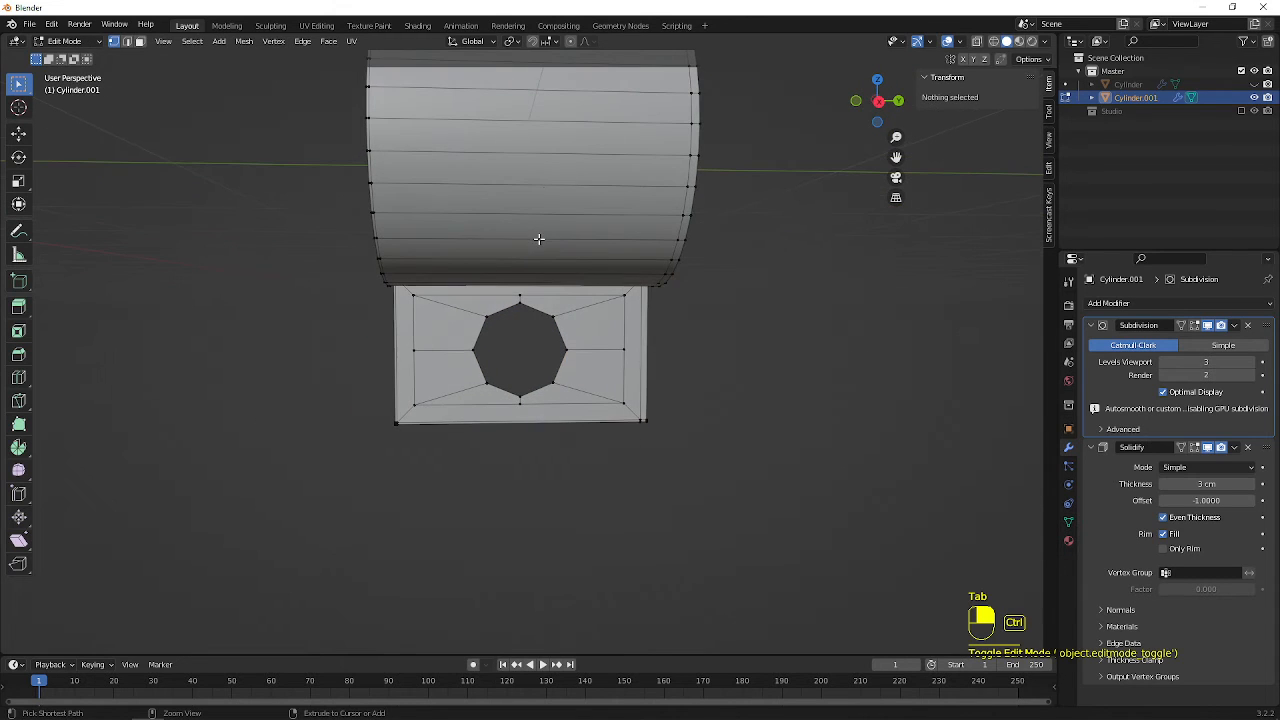
# Cut a center edge loop along the bracket's curve, and connect its end vertex to the lower flange inset's upper midpoint
pyautogui.hotkey('ctrl', 'r')
pyautogui.click(536, 188)
pyautogui.rightClick(536, 188)
pyautogui.scroll(4, 536, 188)
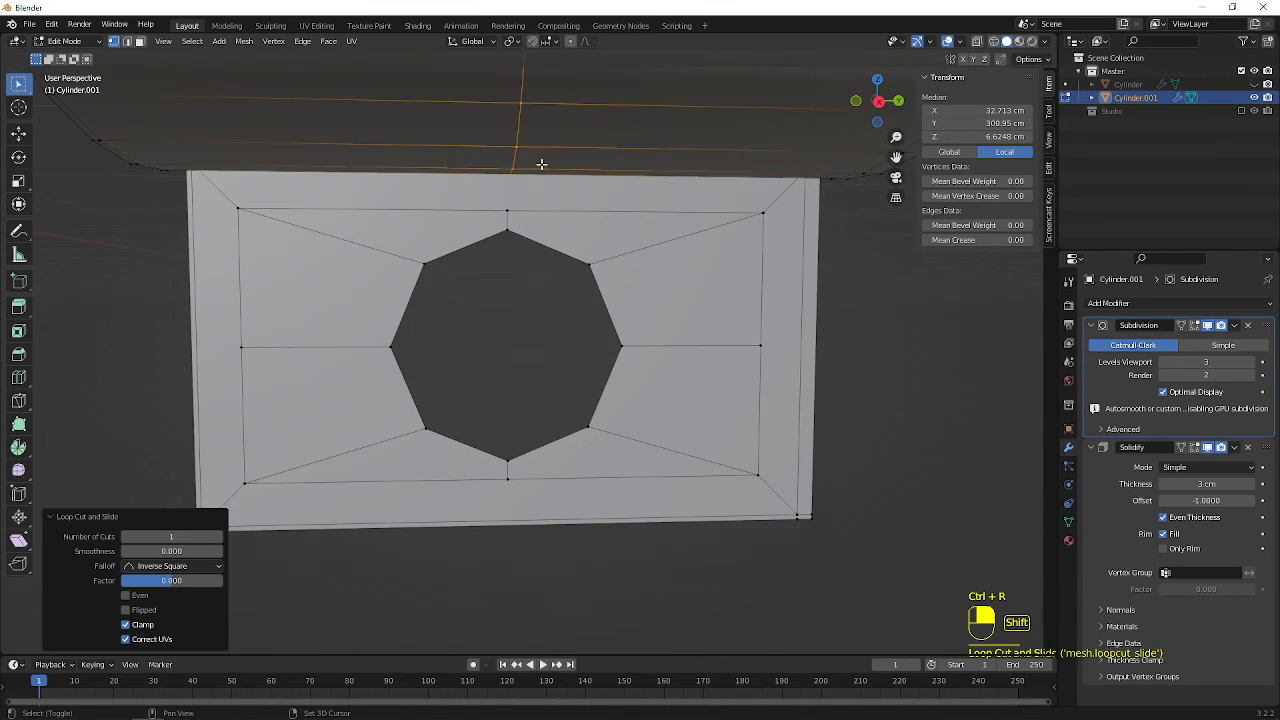
pyautogui.keyDown('shift'); pyautogui.moveTo(541, 163); pyautogui.dragTo(523, 306, button='middle'); pyautogui.keyUp('shift')
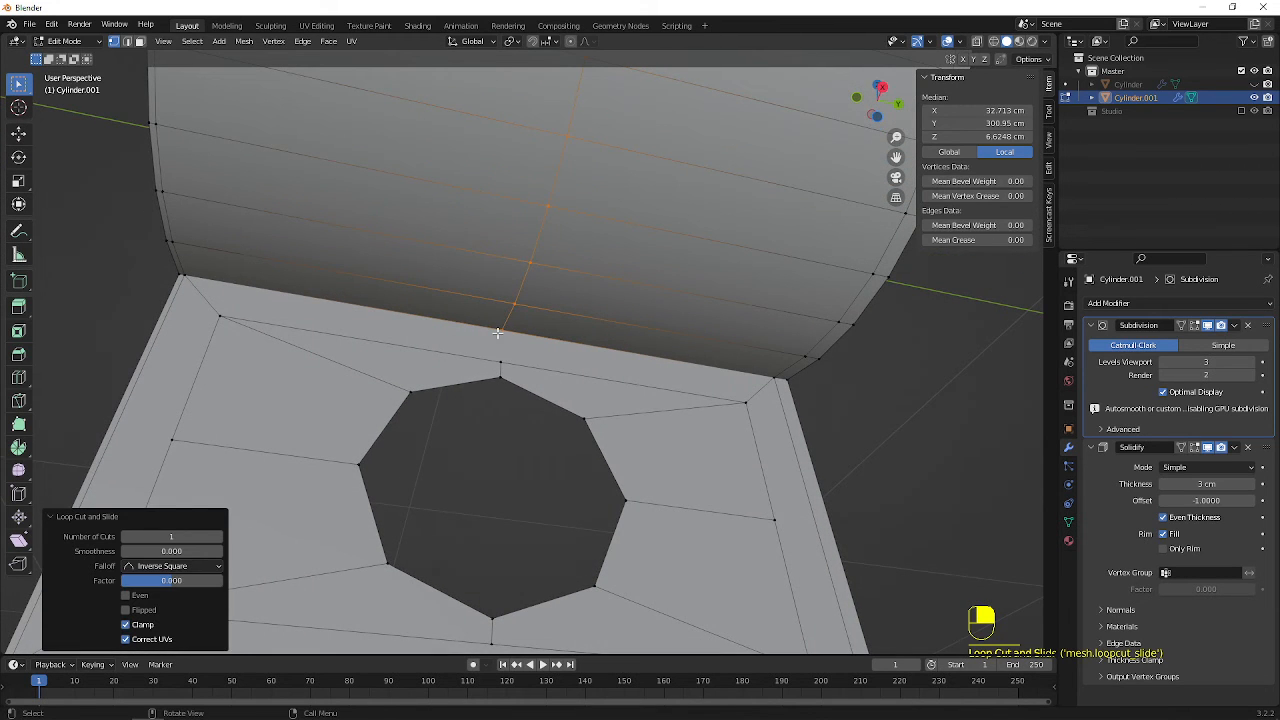
pyautogui.click(500, 362)
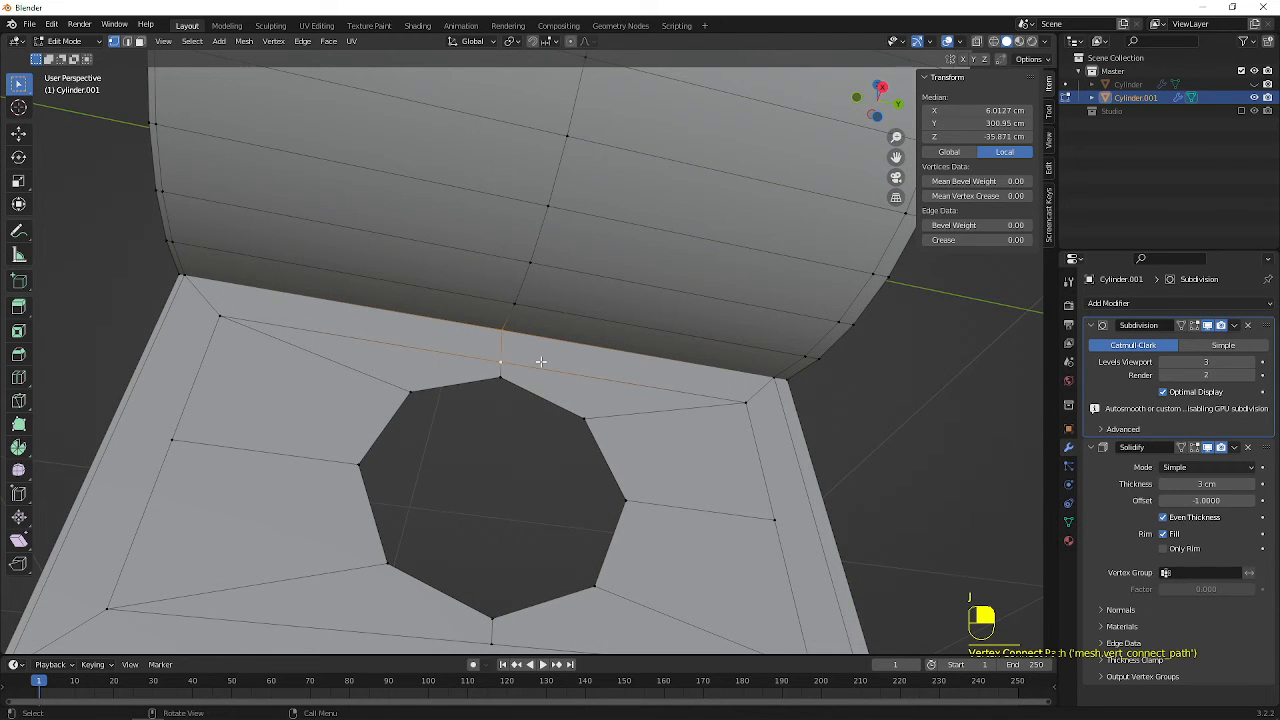
pyautogui.press('Tab')
pyautogui.moveTo(540, 361)
pyautogui.mouseDown(button='middle')
pyautogui.moveTo(499, 341)
pyautogui.moveTo(534, 318)
pyautogui.moveTo(491, 294)
pyautogui.moveTo(389, 300)
pyautogui.moveTo(371, 340)
pyautogui.moveTo(511, 326)
pyautogui.moveTo(528, 380)
pyautogui.mouseUp(button='middle')
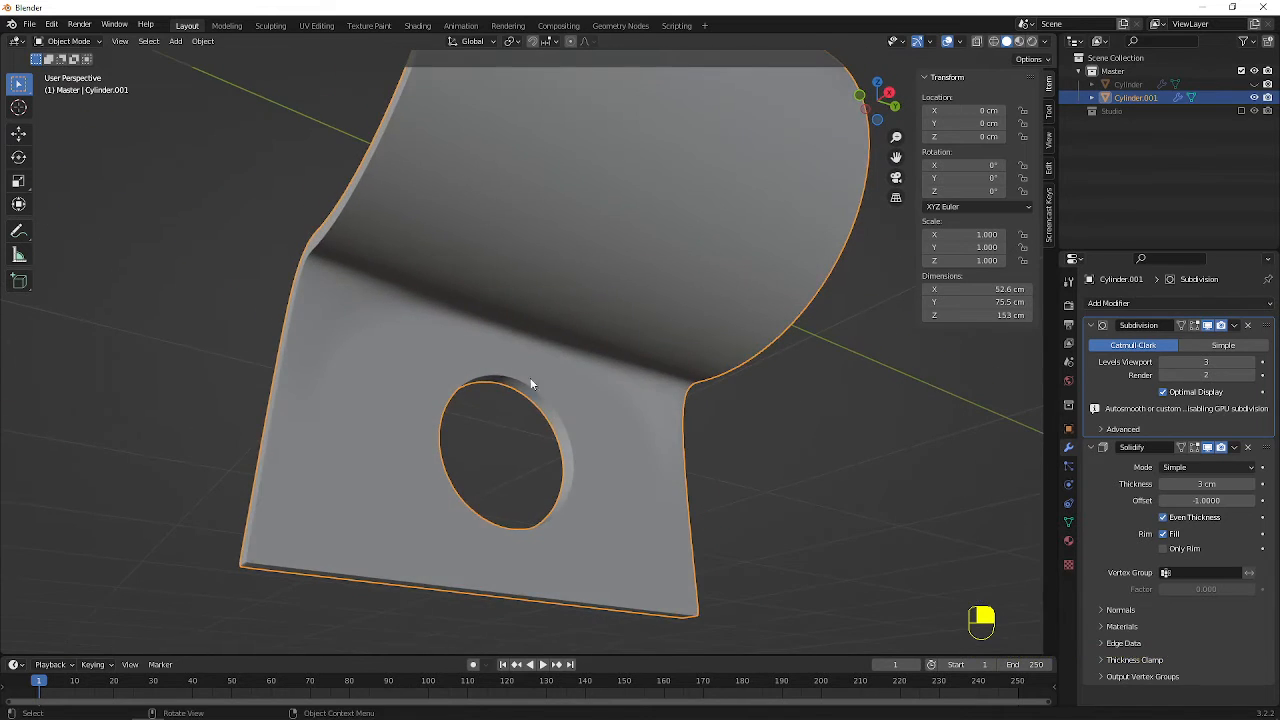
# Add a centered loop cut across the lower flange's bottom rim, and connect it to the inset rectangle's lower midpoint
pyautogui.press('Tab')
pyautogui.moveTo(557, 500); pyautogui.dragTo(436, 402, button='middle')
pyautogui.hotkey('ctrl', 'r')
pyautogui.click(552, 476)
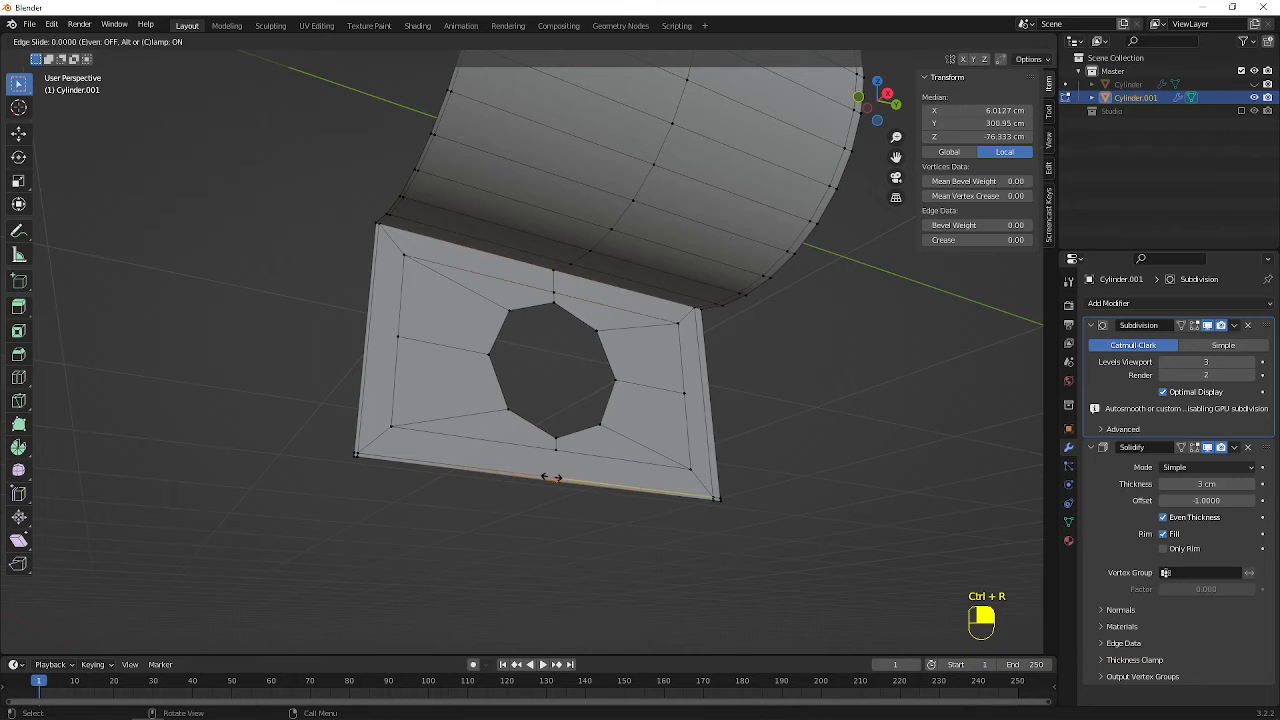
pyautogui.rightClick(552, 477)
pyautogui.scroll(4, 554, 478)
pyautogui.keyDown('shift'); pyautogui.moveTo(569, 526); pyautogui.dragTo(561, 413, button='middle'); pyautogui.keyUp('shift')
pyautogui.scroll(3, 562, 416)
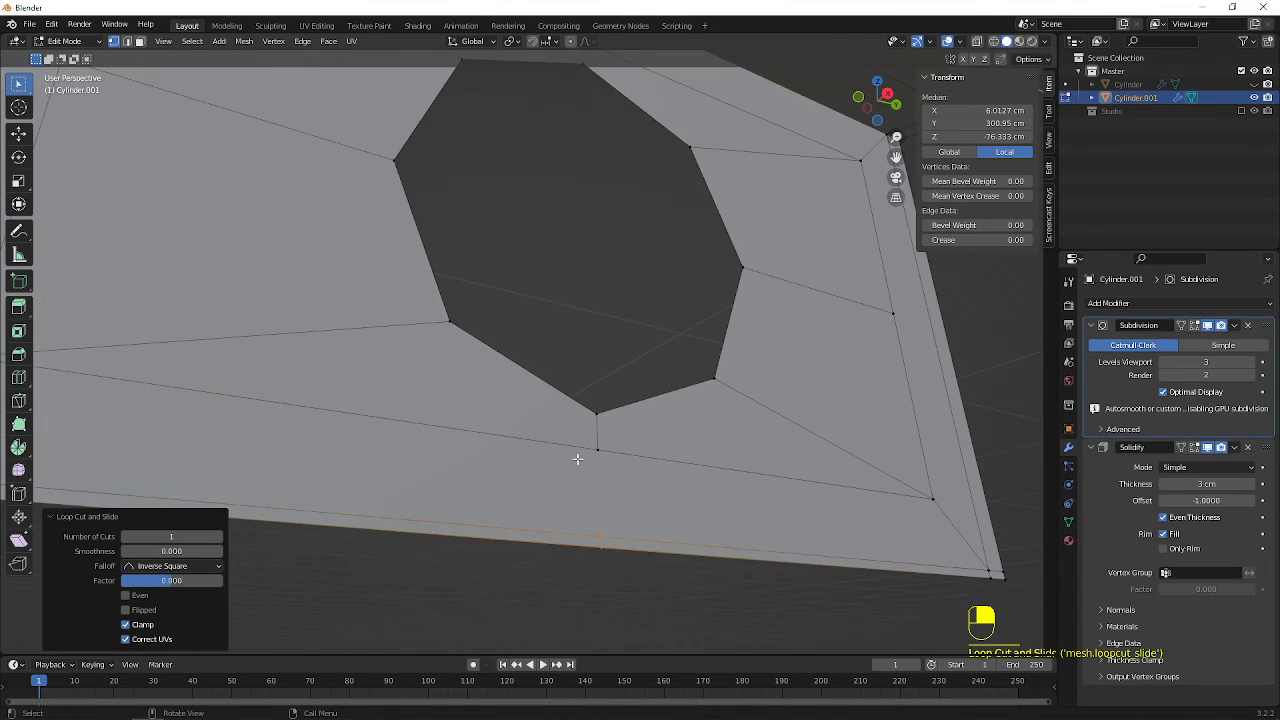
pyautogui.click(593, 452)
pyautogui.keyDown('shift'); pyautogui.click(598, 531); pyautogui.keyUp('shift')
pyautogui.press('j')
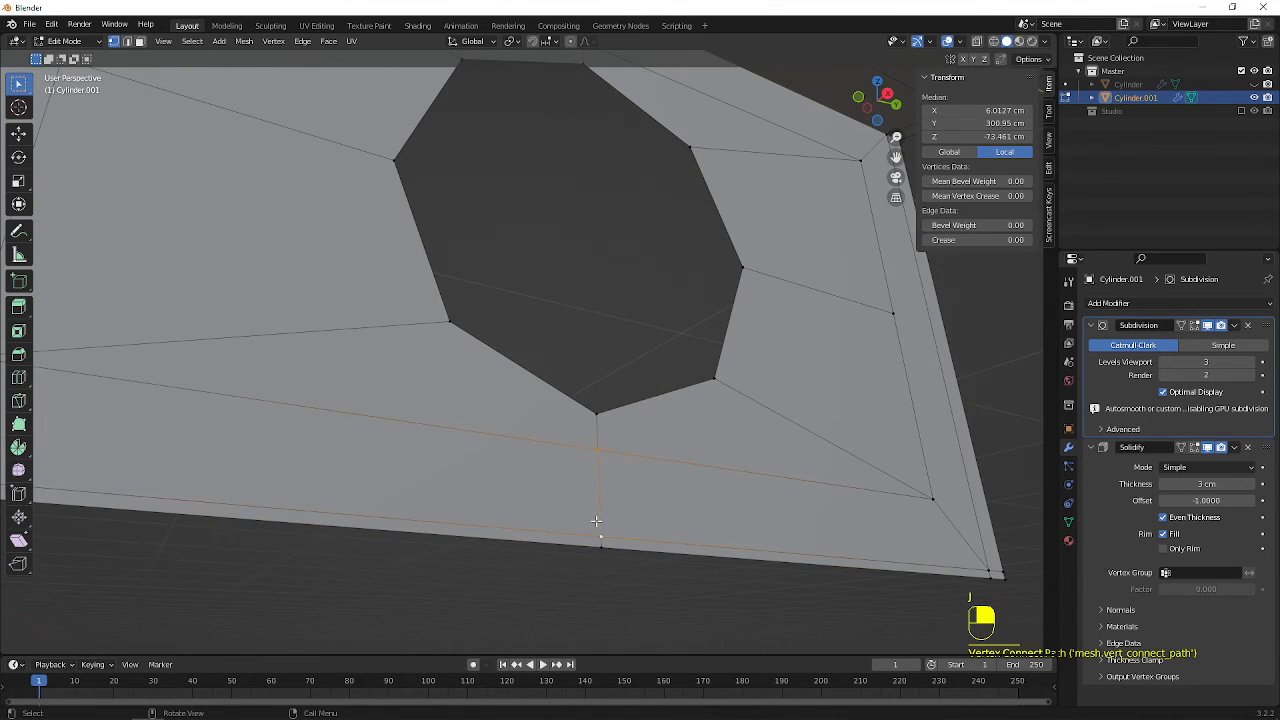
# Add a centered loop cut across the lower flange's left rim, and connect it to the inset rectangle's left midpoint
pyautogui.scroll(-4, 443, 294)
pyautogui.moveTo(443, 294); pyautogui.dragTo(534, 374, button='middle')
pyautogui.scroll(5, 534, 374)
pyautogui.hotkey('ctrl', 'r')
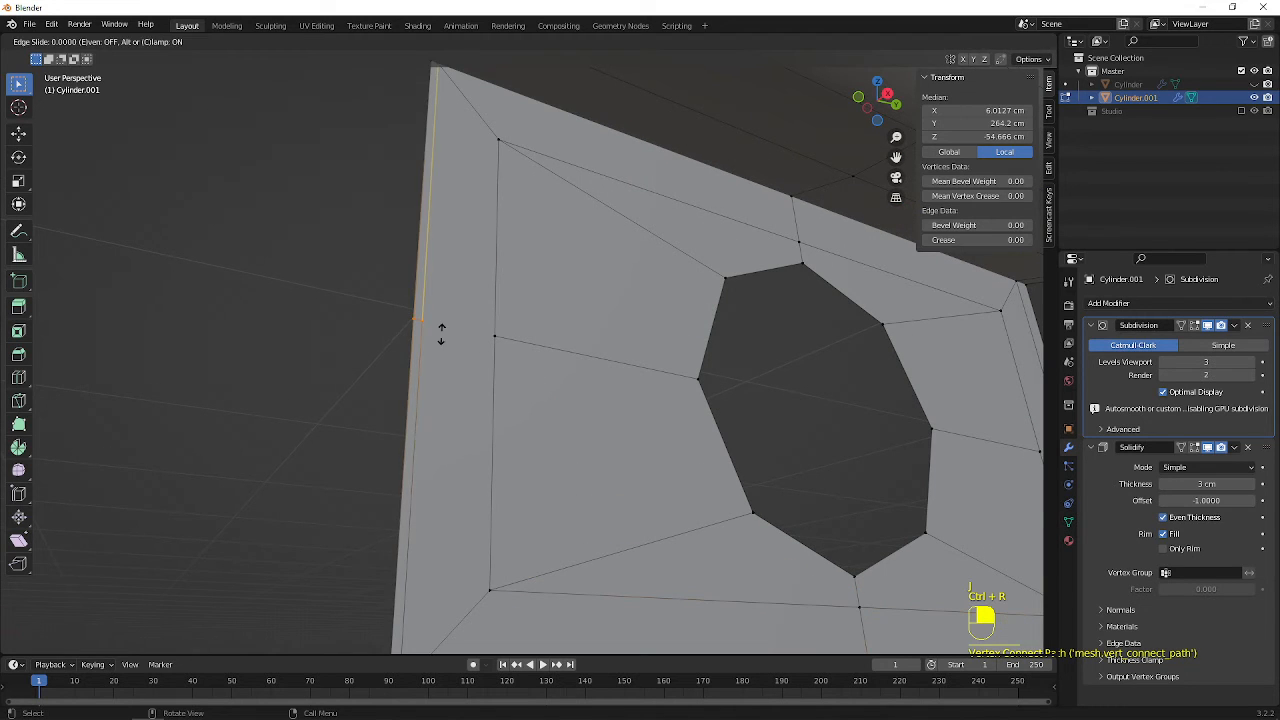
pyautogui.click(443, 333)
pyautogui.rightClick(443, 333)
pyautogui.click(423, 322)
pyautogui.keyDown('shift'); pyautogui.click(488, 333); pyautogui.keyUp('shift')
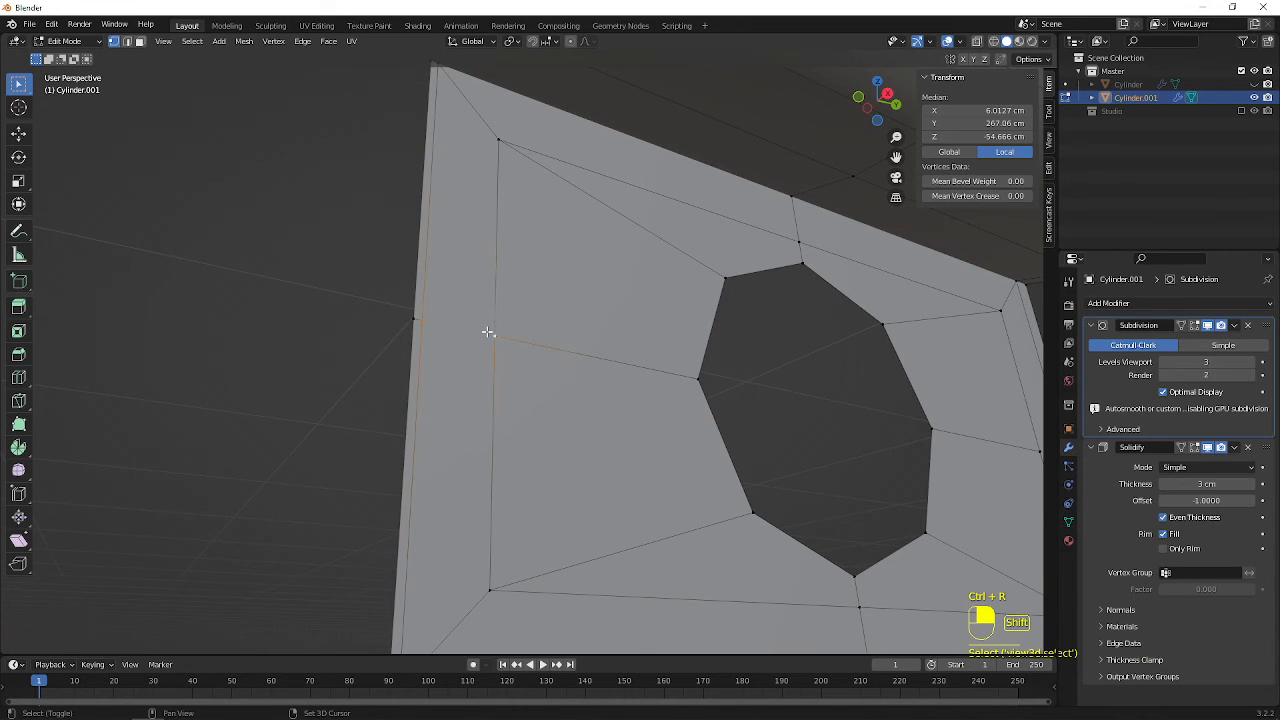
pyautogui.press('j')
# Add a centered loop cut across the lower flange's right rim, and connect it to the inset rectangle's right midpoint
pyautogui.scroll(-4, 508, 347)
pyautogui.moveTo(725, 350); pyautogui.dragTo(635, 348, button='middle')
pyautogui.keyDown('shift'); pyautogui.moveTo(635, 348); pyautogui.dragTo(575, 404, button='middle'); pyautogui.keyUp('shift')
pyautogui.scroll(4, 571, 409)
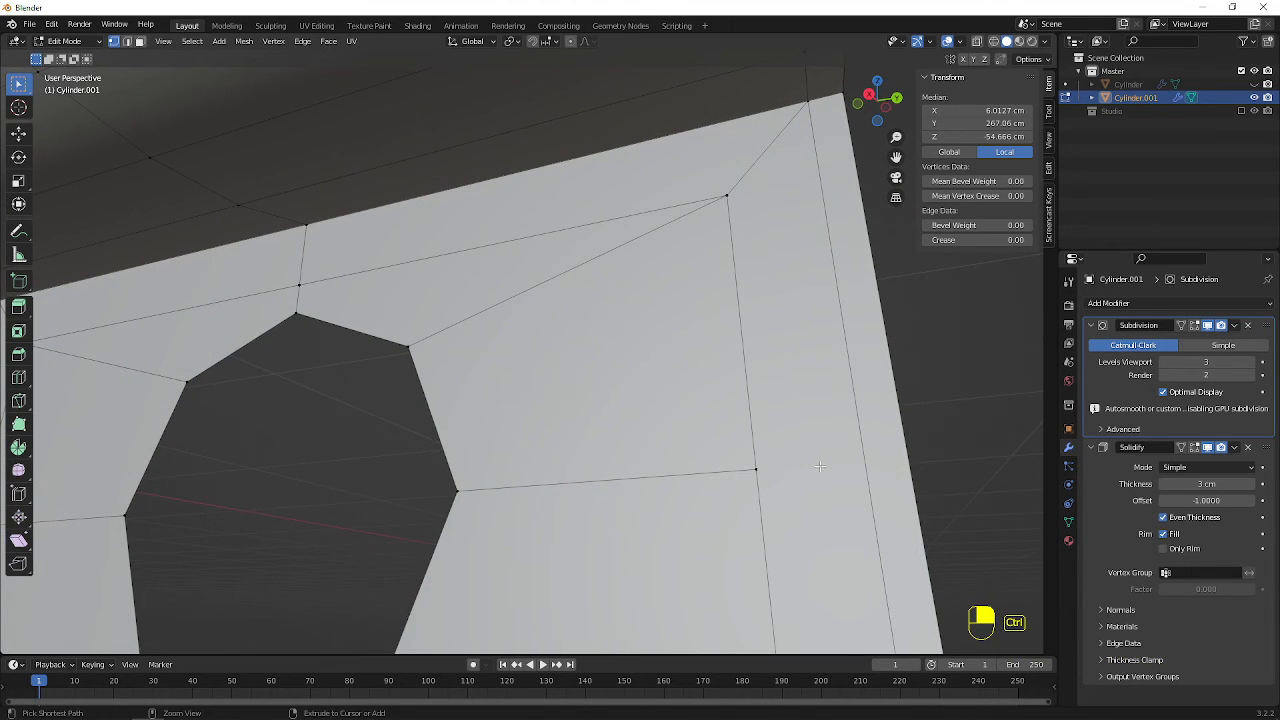
pyautogui.hotkey('ctrl', 'r')
pyautogui.click(860, 466)
pyautogui.click(851, 464)
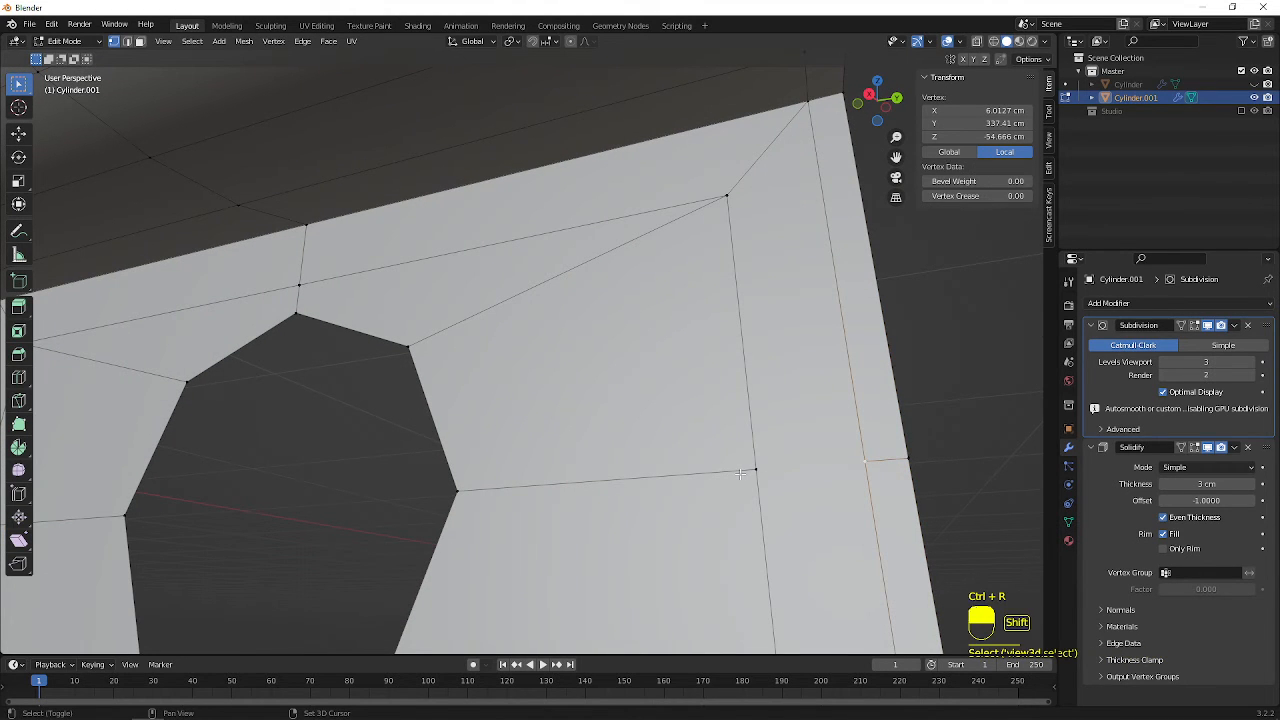
# Examine the smoothed bracket and its lower flange hole in Object Mode
pyautogui.press('Tab')
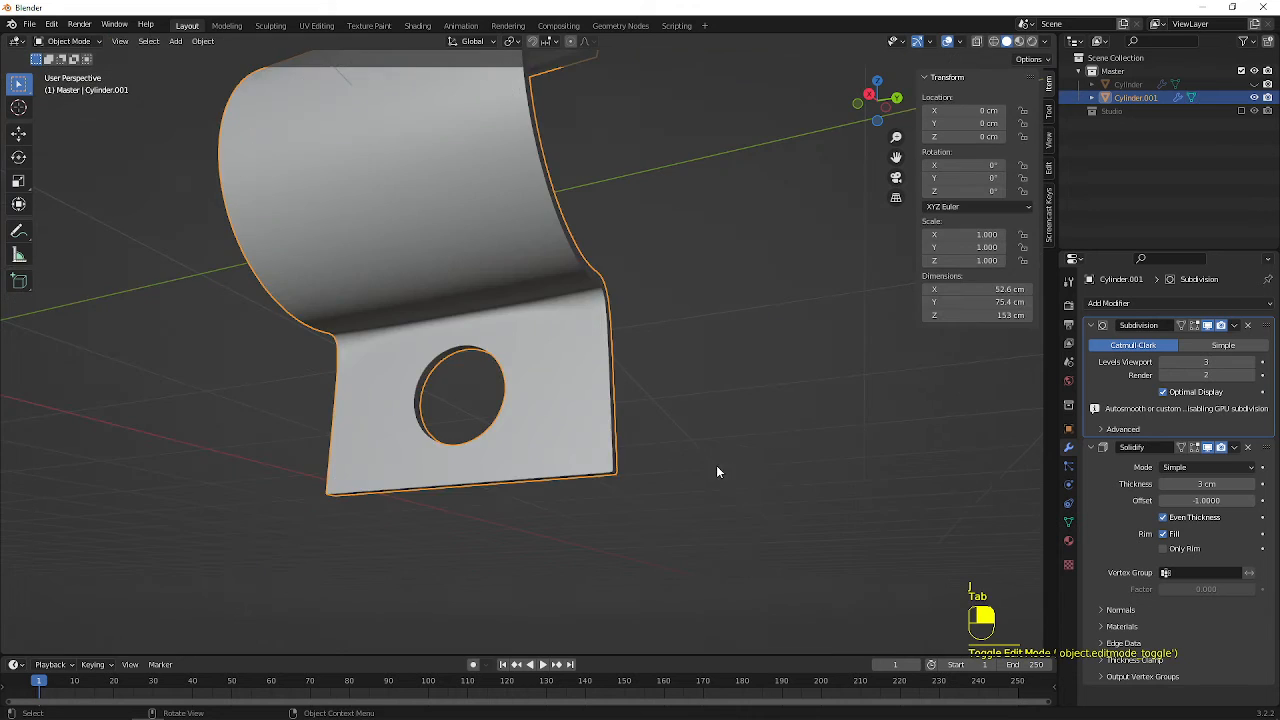
pyautogui.moveTo(547, 404)
pyautogui.mouseDown(button='middle')
pyautogui.moveTo(627, 402)
pyautogui.moveTo(571, 406)
pyautogui.moveTo(666, 380)
pyautogui.moveTo(651, 363)
pyautogui.moveTo(586, 366)
pyautogui.moveTo(564, 330)
pyautogui.moveTo(553, 415)
pyautogui.mouseUp(button='middle')
pyautogui.scroll(4, 571, 406)
pyautogui.scroll(-4, 651, 363)
pyautogui.scroll(-3, 586, 368)
pyautogui.scroll(2, 585, 403)
pyautogui.scroll(1, 492, 295)
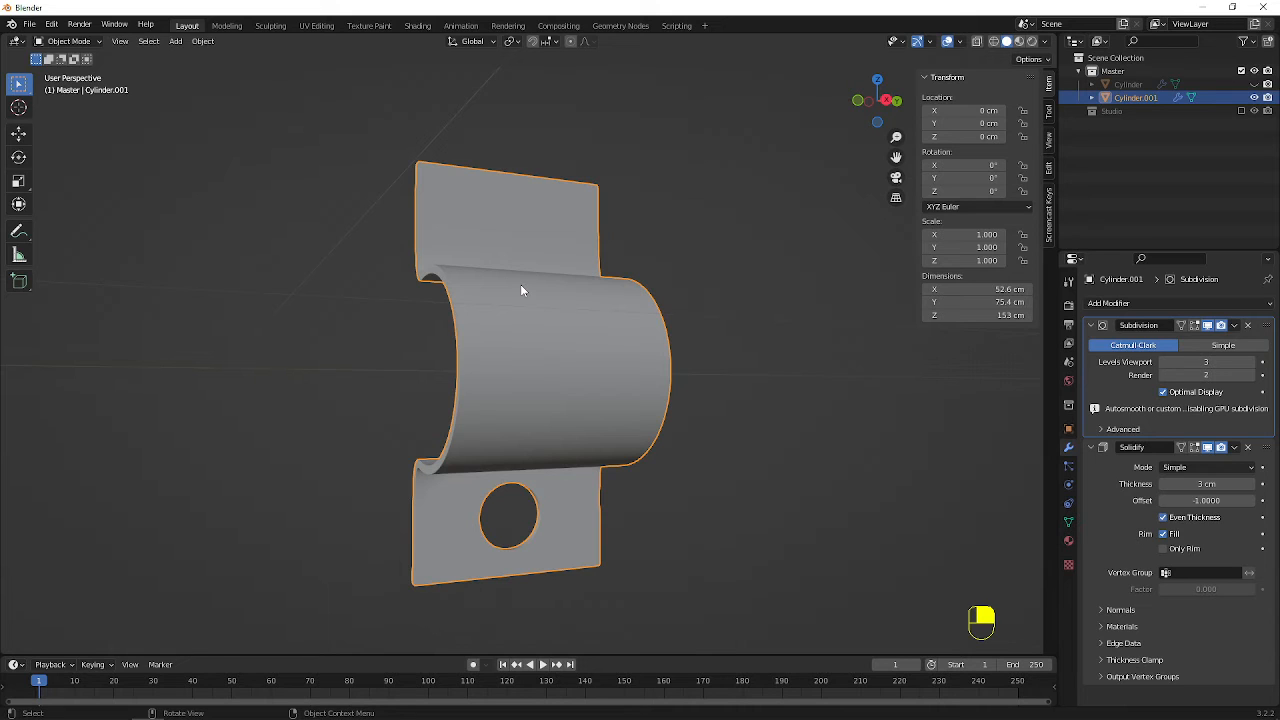
pyautogui.press('KP_1')
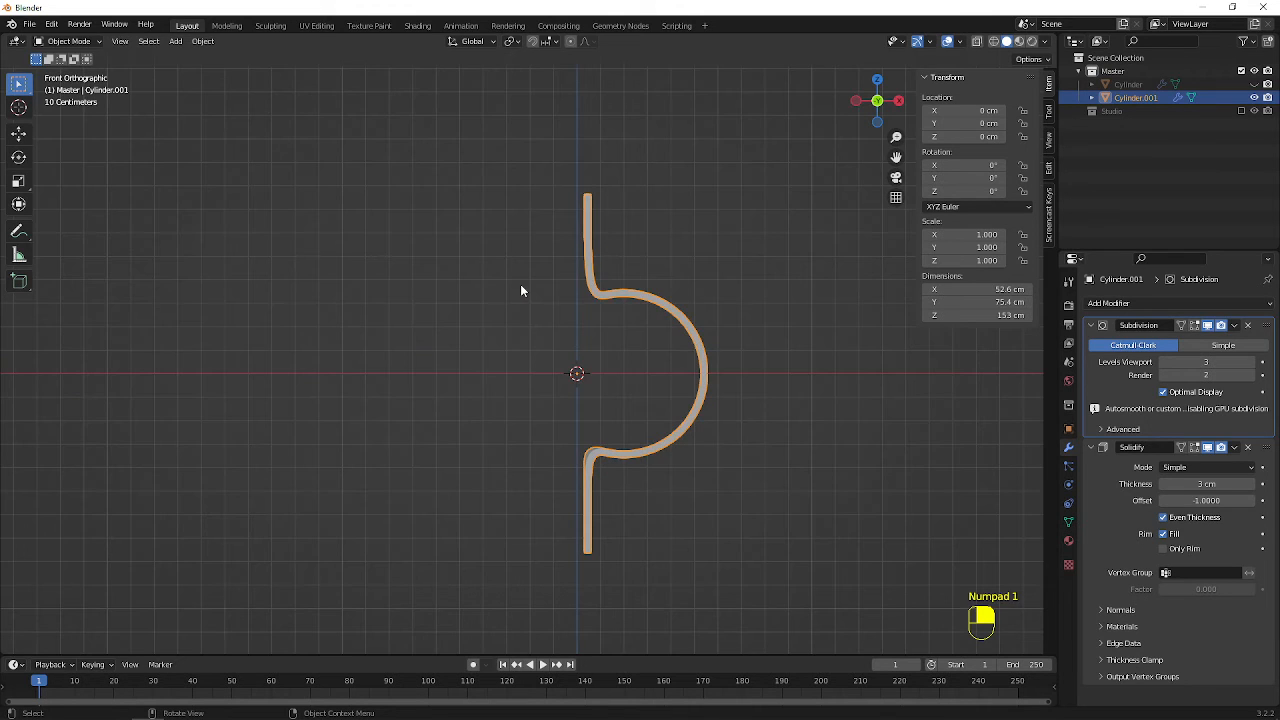
pyautogui.press('KP_3')
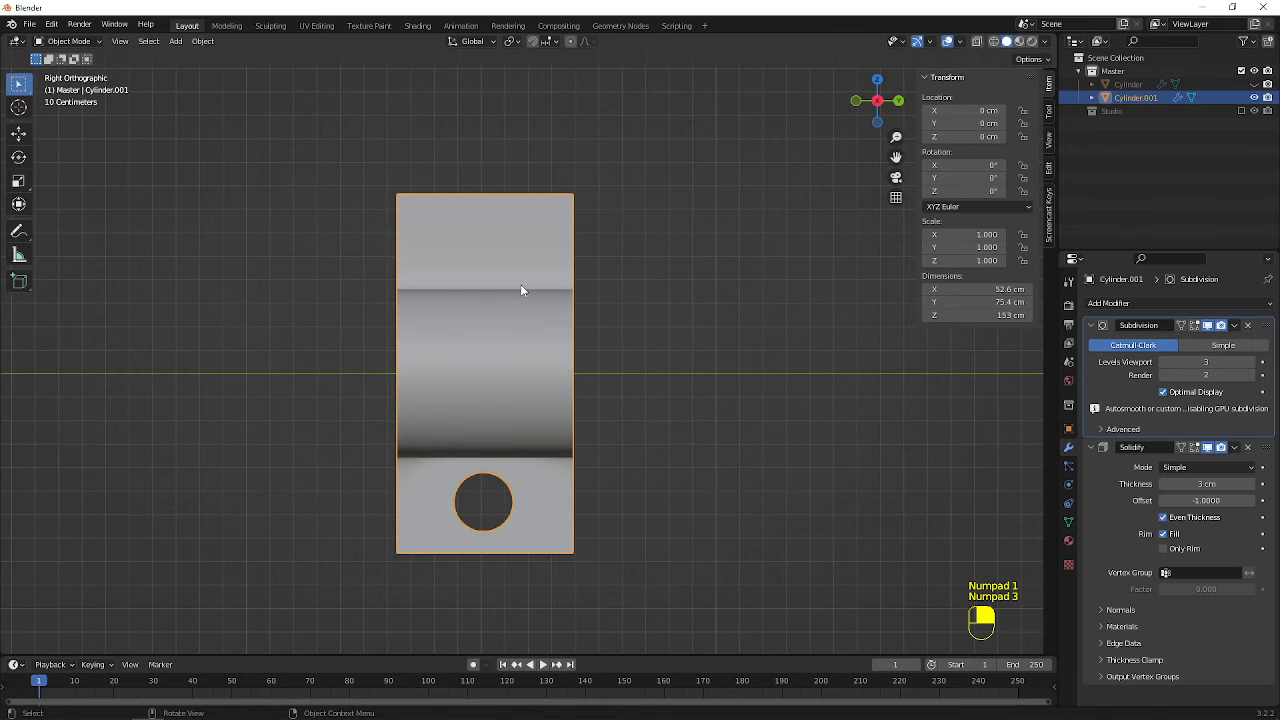
pyautogui.hotkey('shift', 'z')
pyautogui.press('Tab')
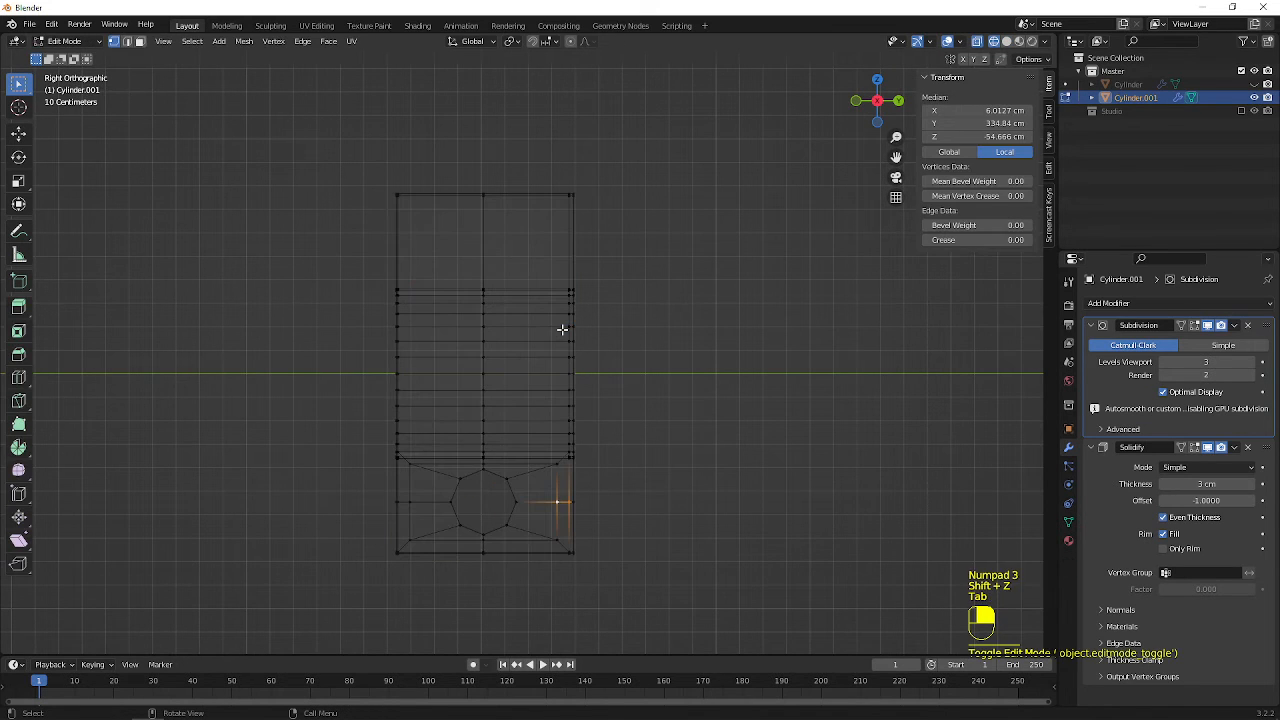
pyautogui.moveTo(191, 95); pyautogui.dragTo(700, 362)
pyautogui.moveTo(694, 360); pyautogui.dragTo(520, 290, button='middle')
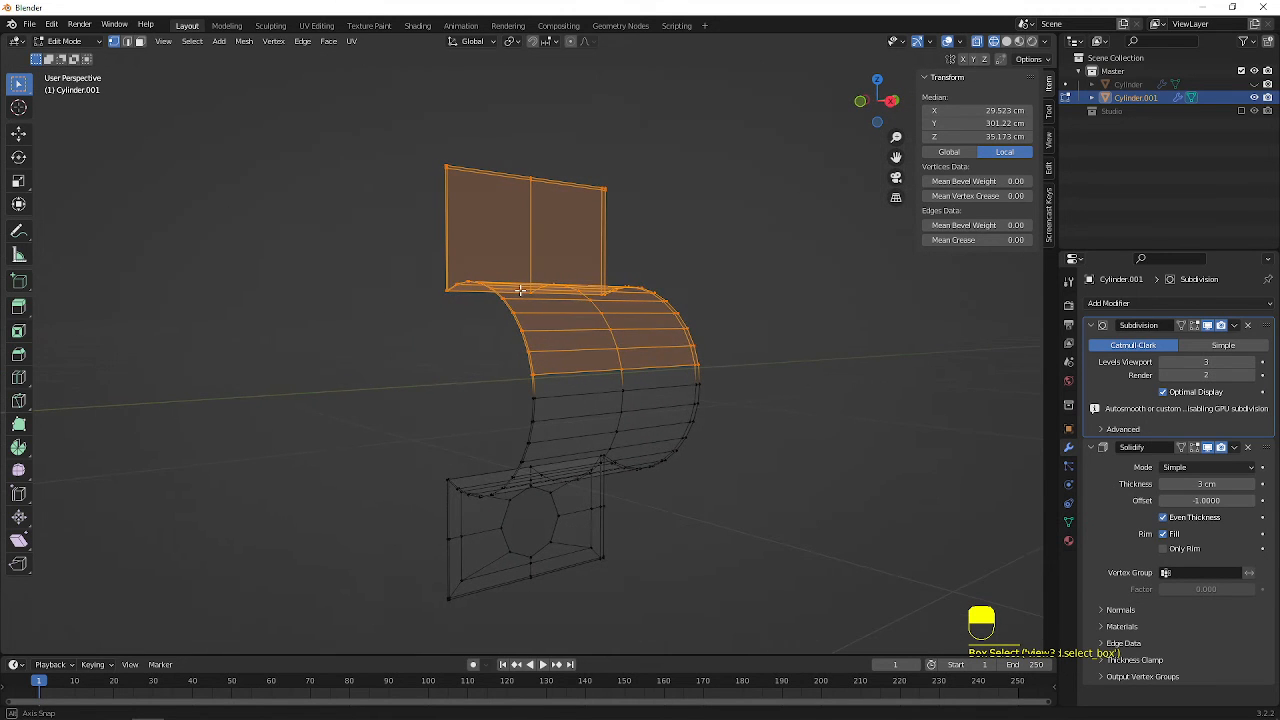
pyautogui.click(788, 413)
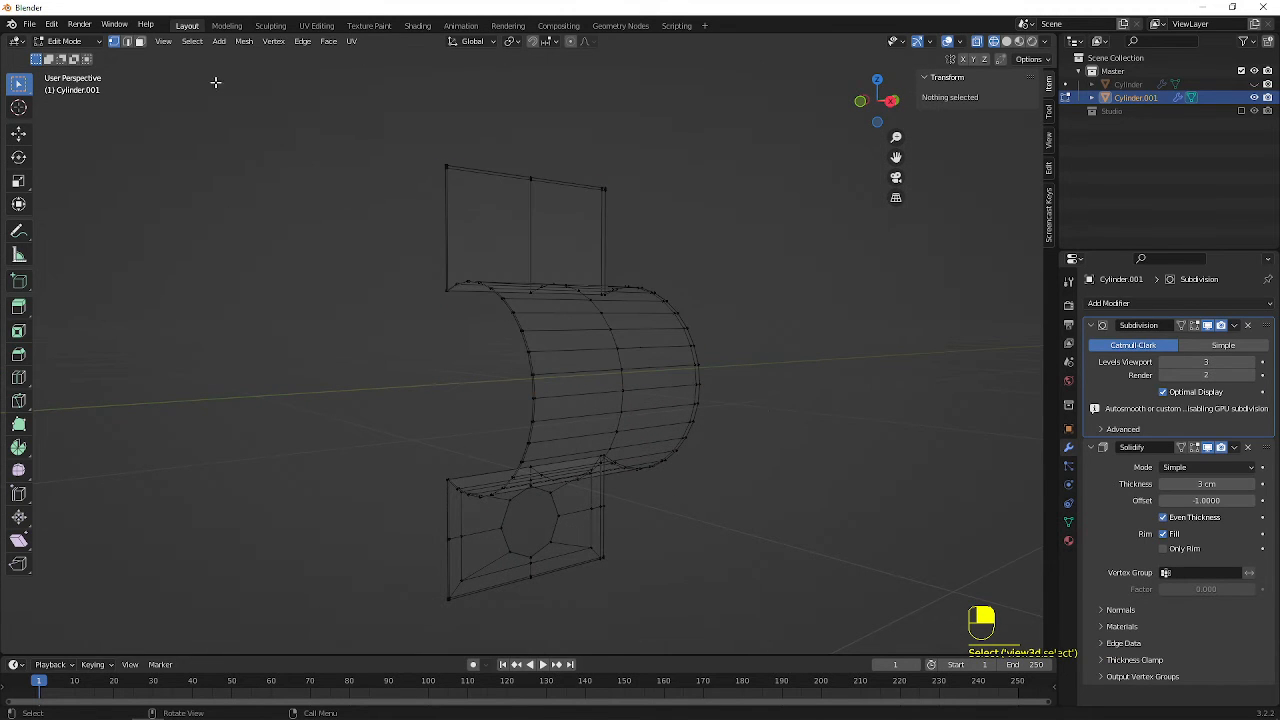
# Return to Object Mode and set the bracket's origin to its geometry
pyautogui.press('Tab')
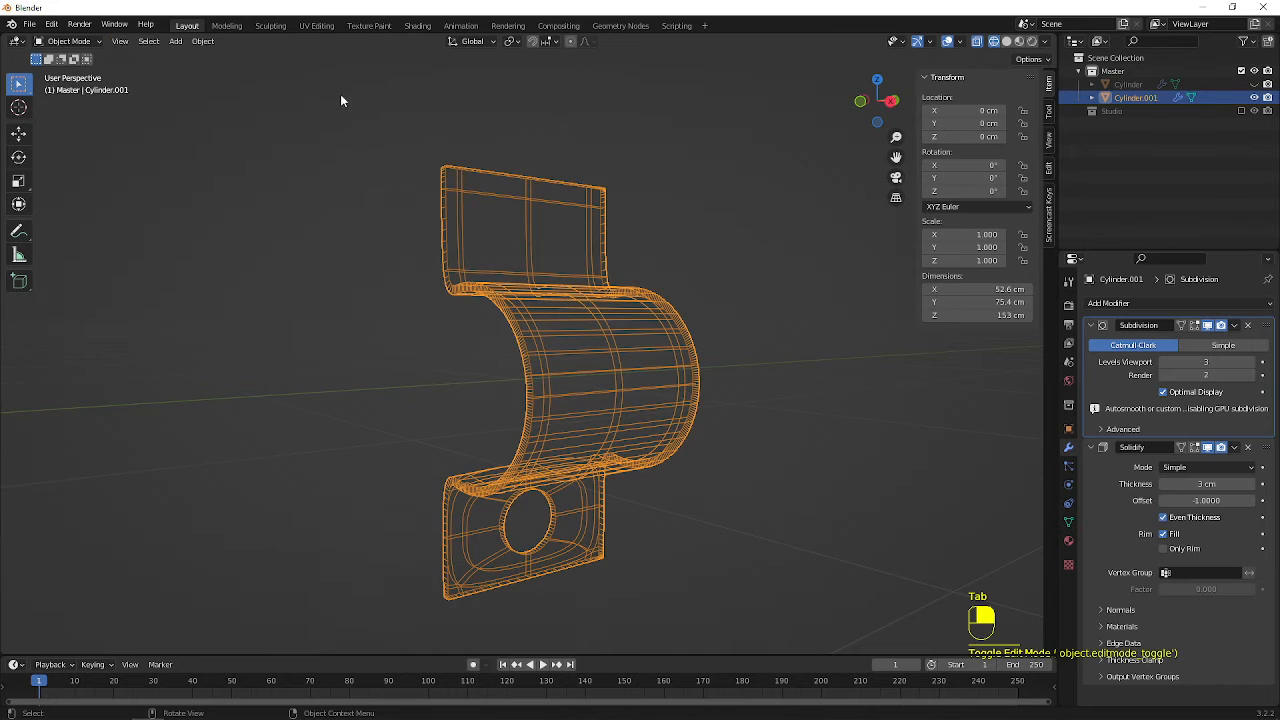
pyautogui.click(203, 42)
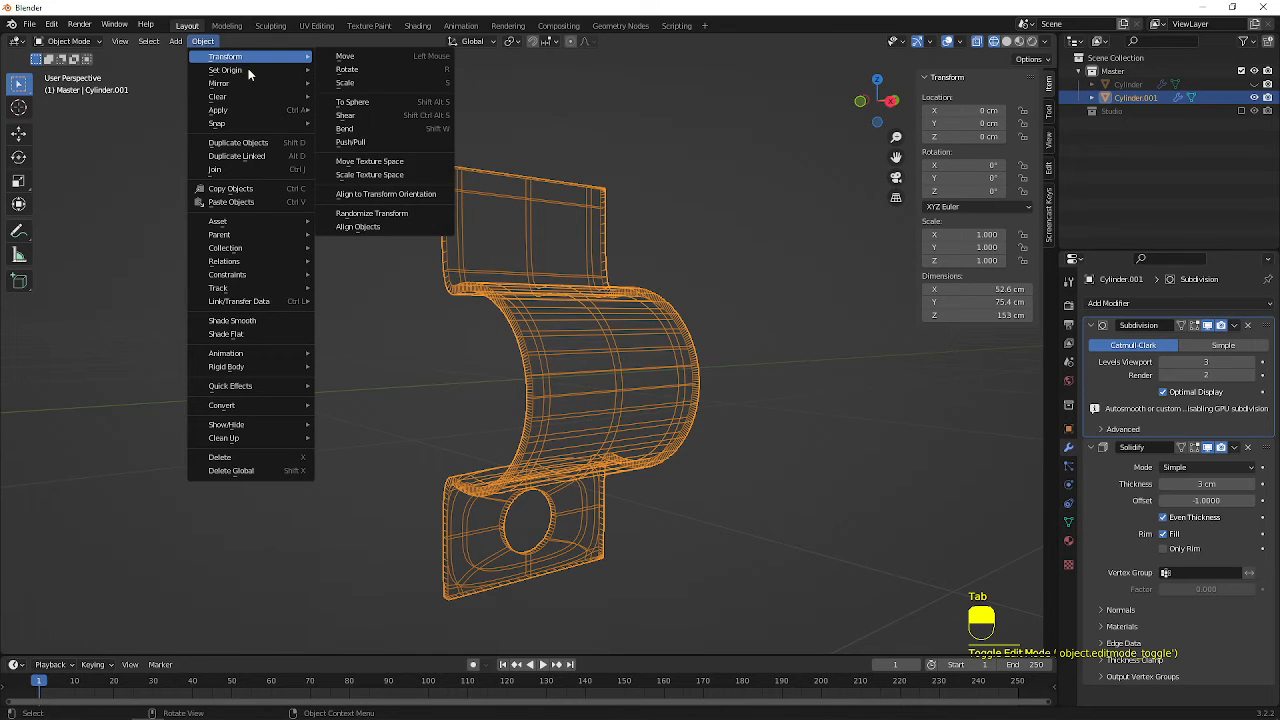
pyautogui.moveTo(290, 71)
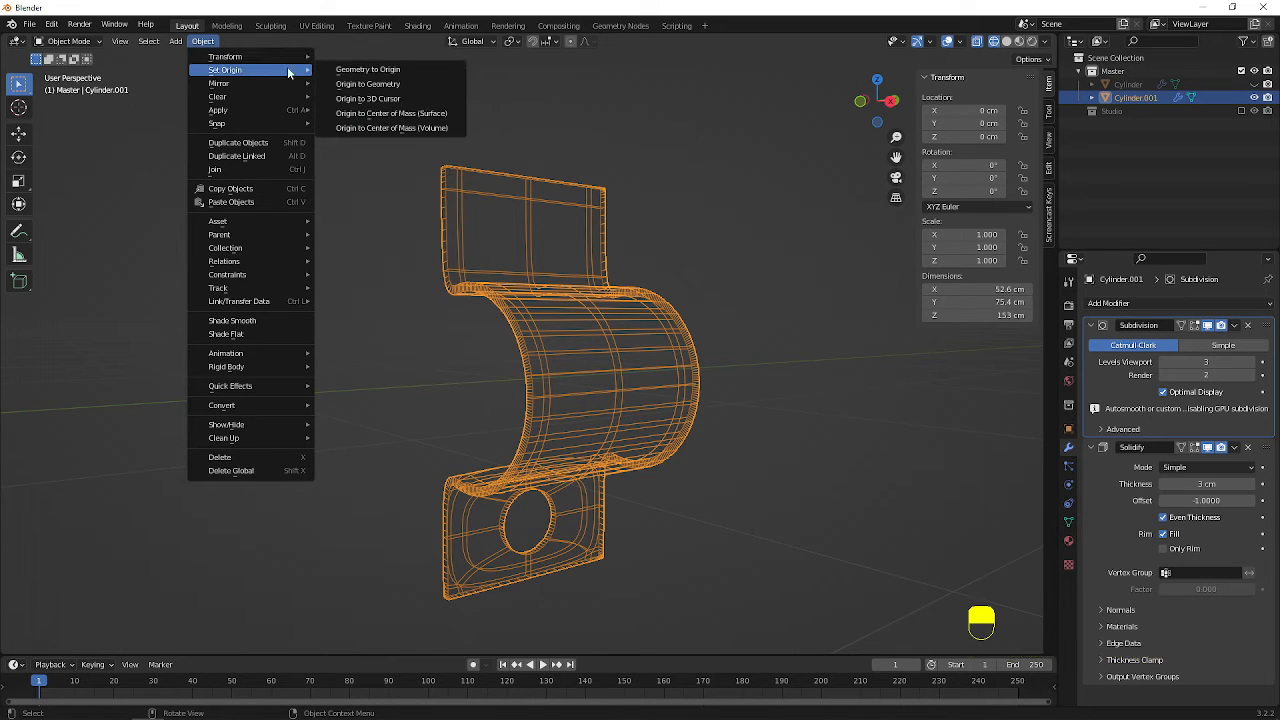
pyautogui.click(405, 84)
pyautogui.moveTo(560, 400); pyautogui.dragTo(596, 419, button='middle')
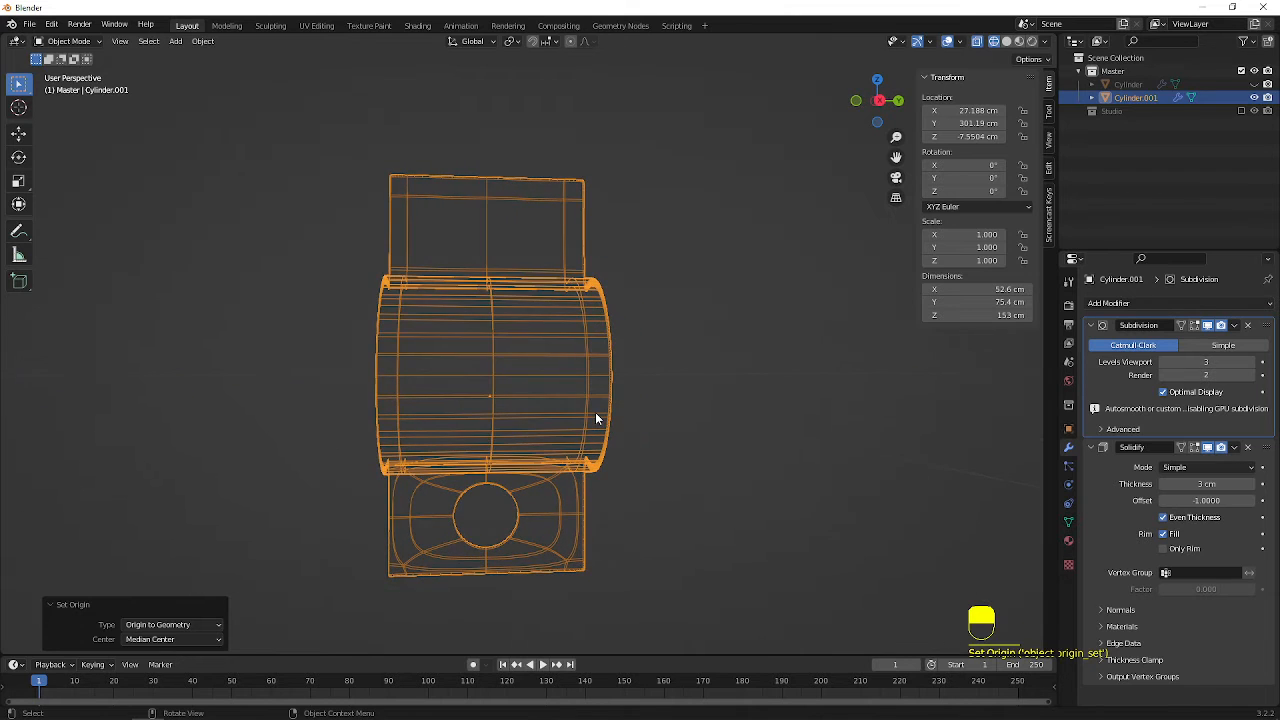
# Select the bracket's upper half in the right-side wireframe view, and delete its faces, keeping the half with the hole
pyautogui.press('KP_1')
pyautogui.press('KP_3')
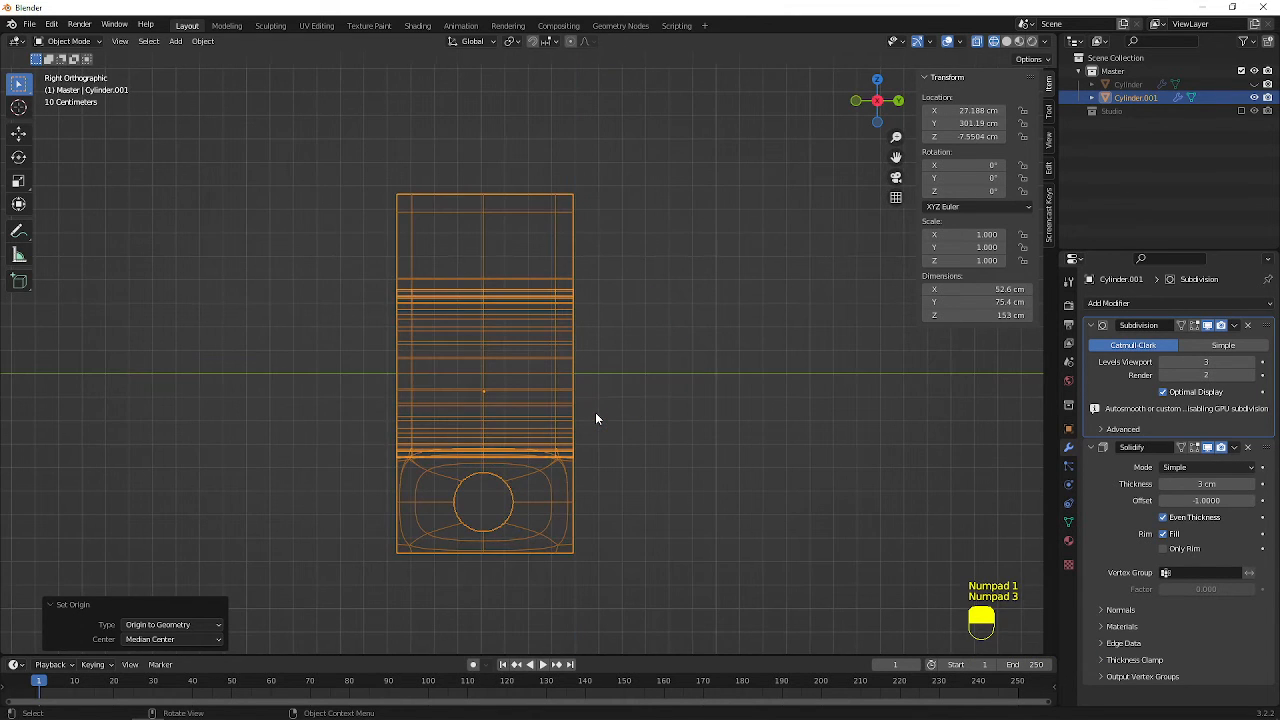
pyautogui.hotkey('shift', 'z')
pyautogui.press('Tab')
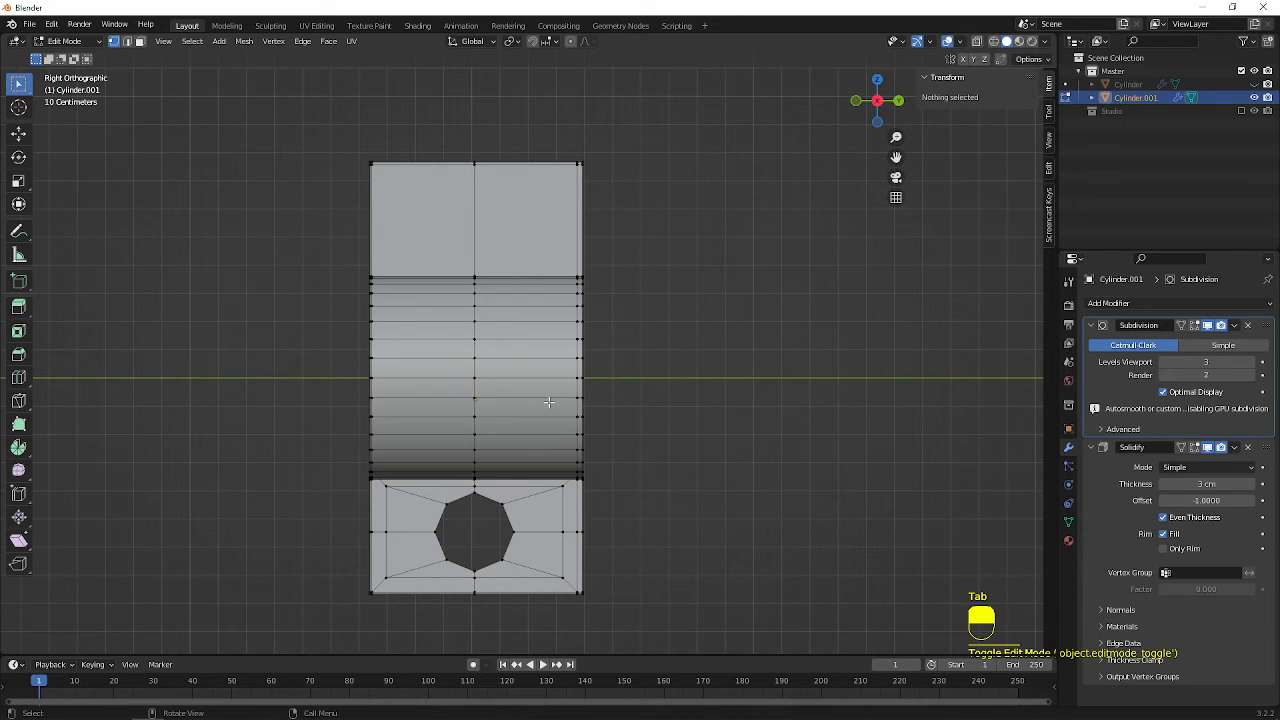
pyautogui.hotkey('shift', 'z')
pyautogui.moveTo(221, 121)
pyautogui.mouseDown()
pyautogui.moveTo(461, 265)
pyautogui.moveTo(702, 372)
pyautogui.mouseUp()
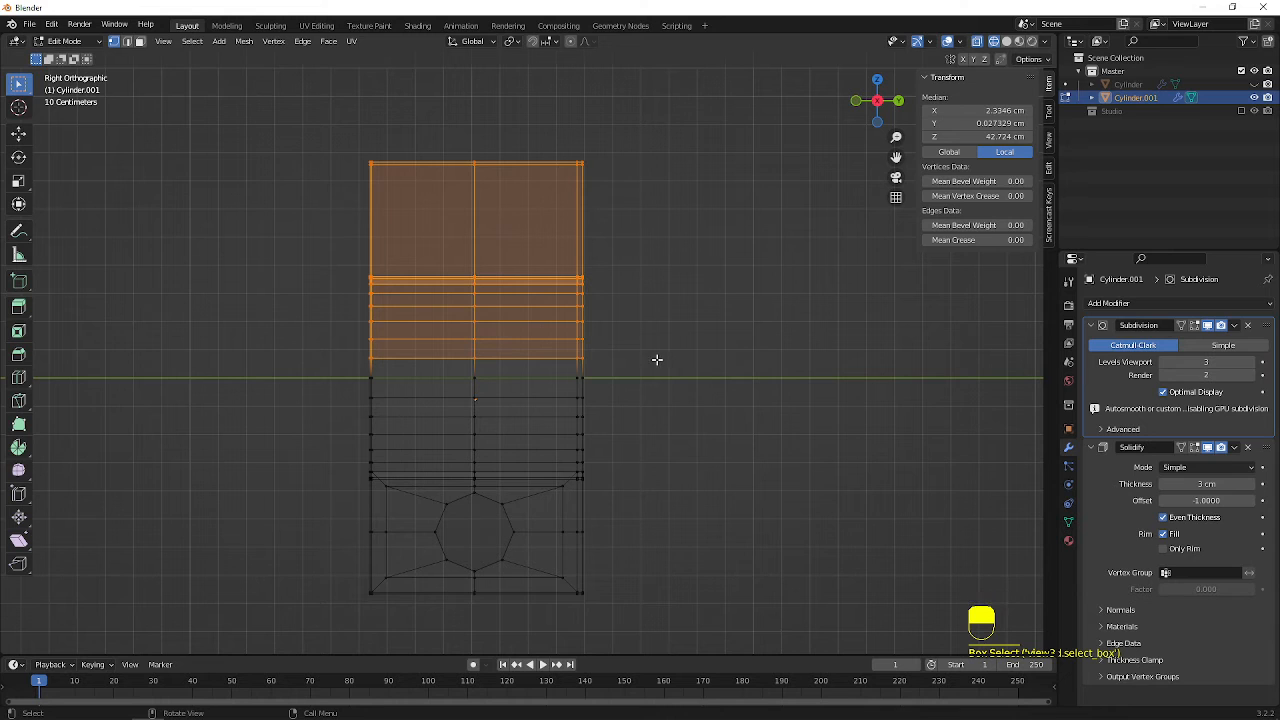
pyautogui.press('x')
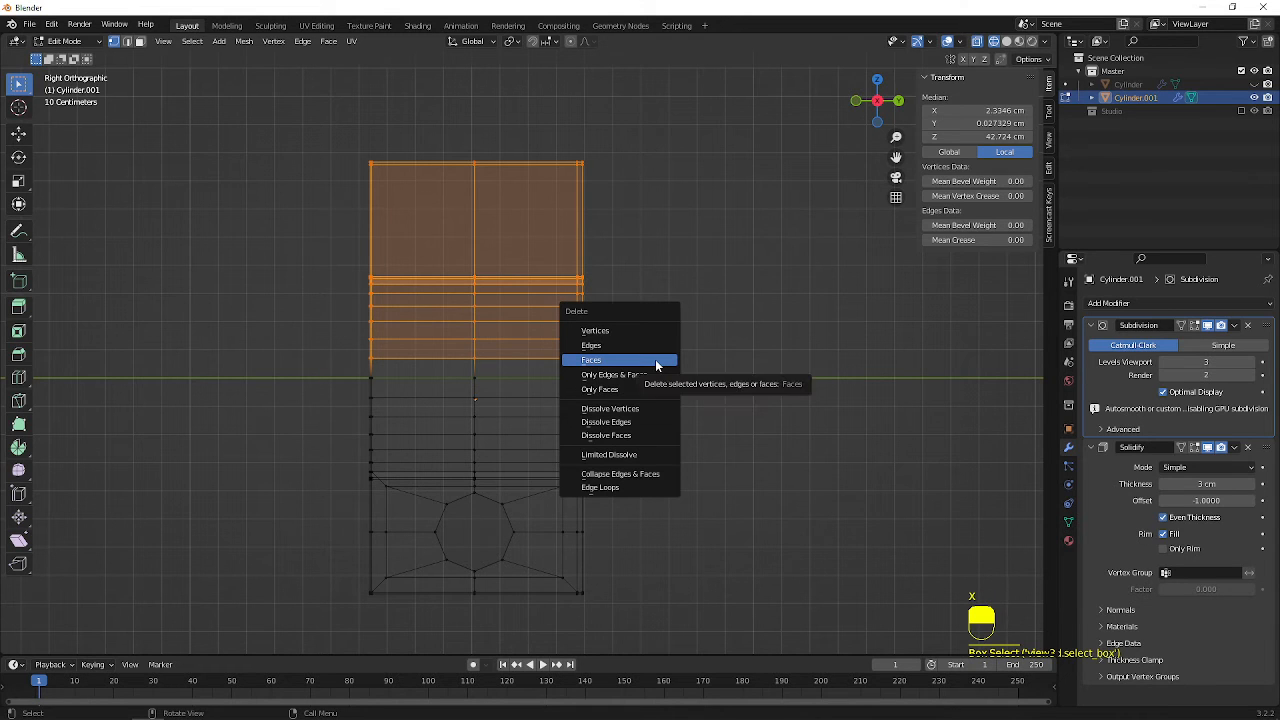
pyautogui.click(656, 366)
pyautogui.scroll(-1, 539, 368)
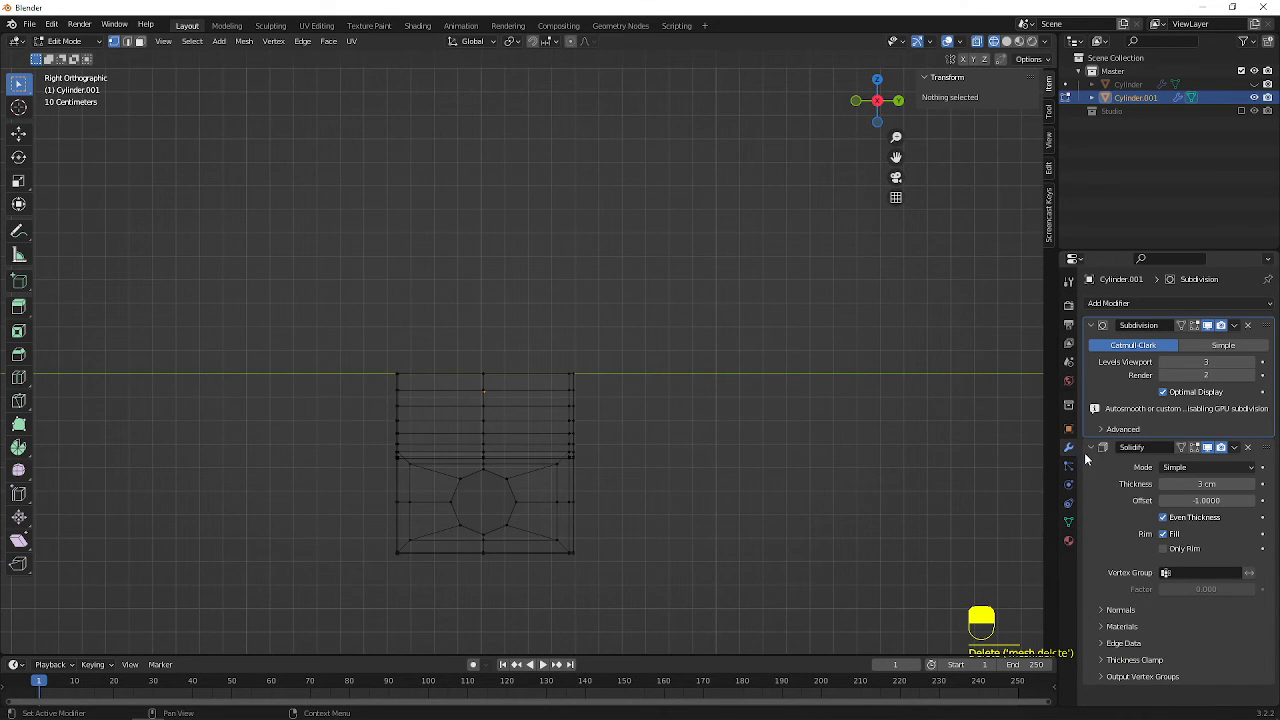
# Add a Mirror modifier, place it first in the modifier stack, and mirror across Z instead of X
pyautogui.click(1145, 303)
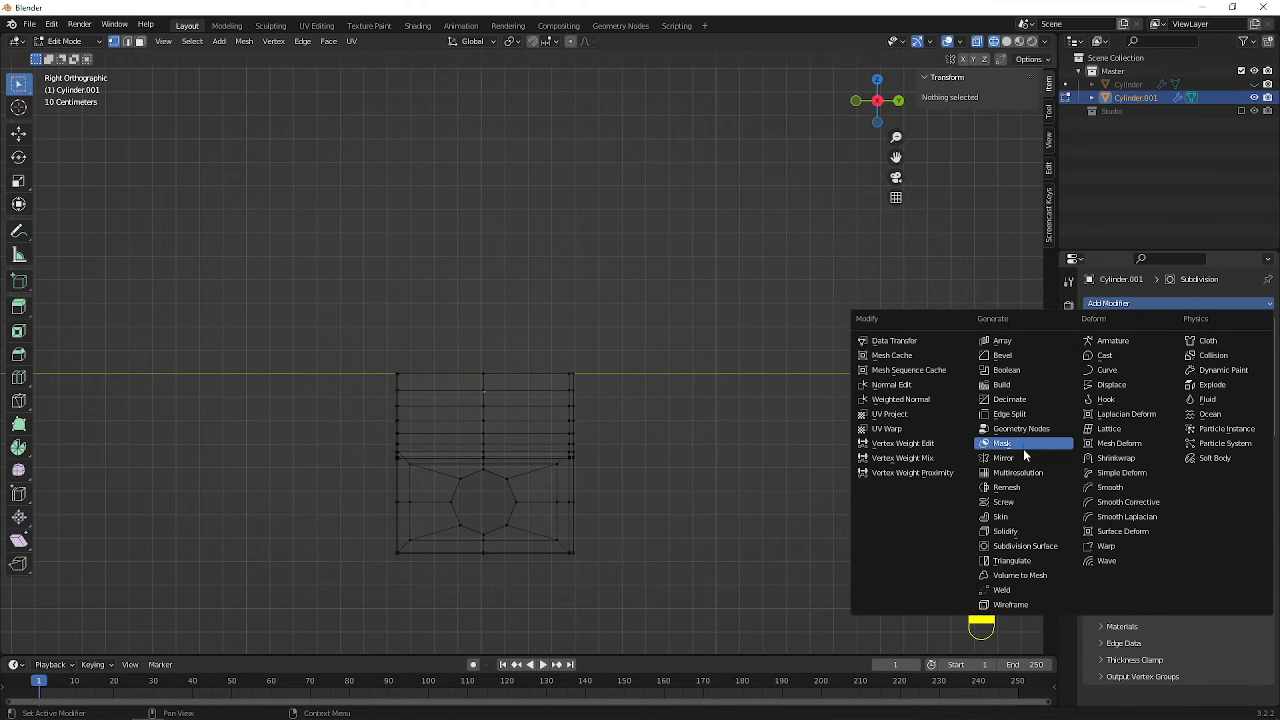
pyautogui.click(1005, 458)
pyautogui.moveTo(1275, 697); pyautogui.dragTo(1268, 325)
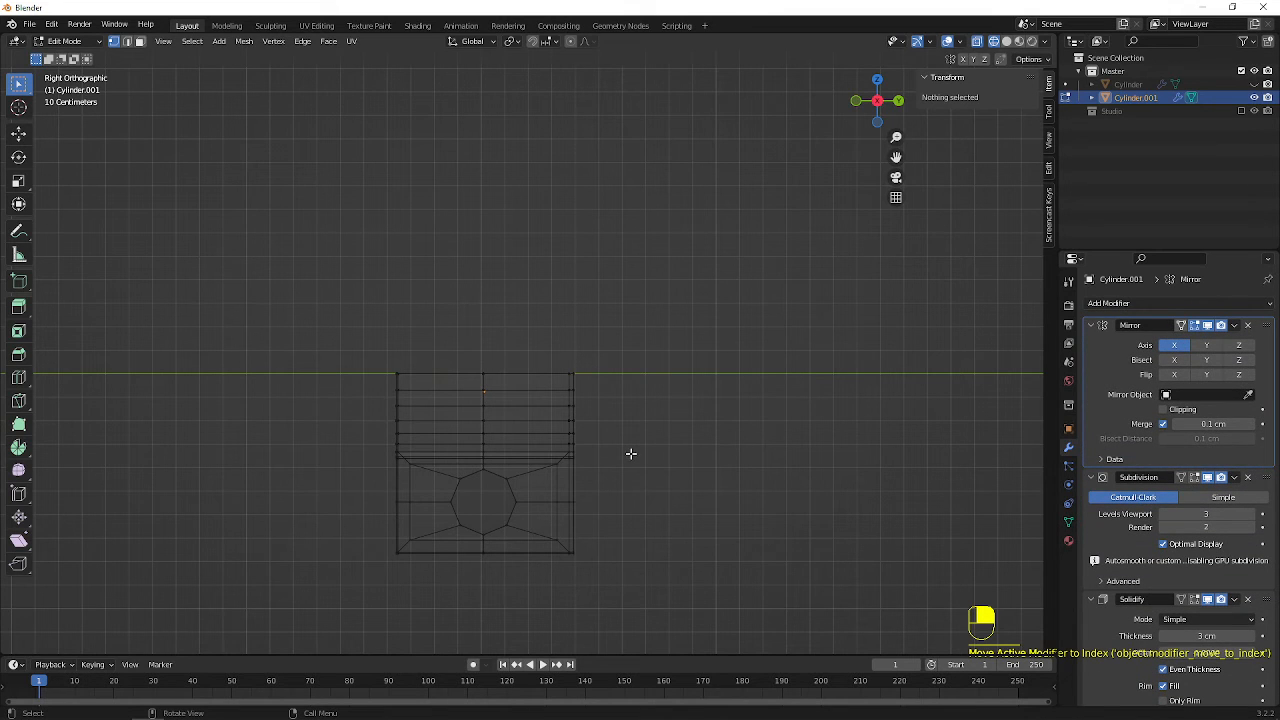
pyautogui.click(1239, 345)
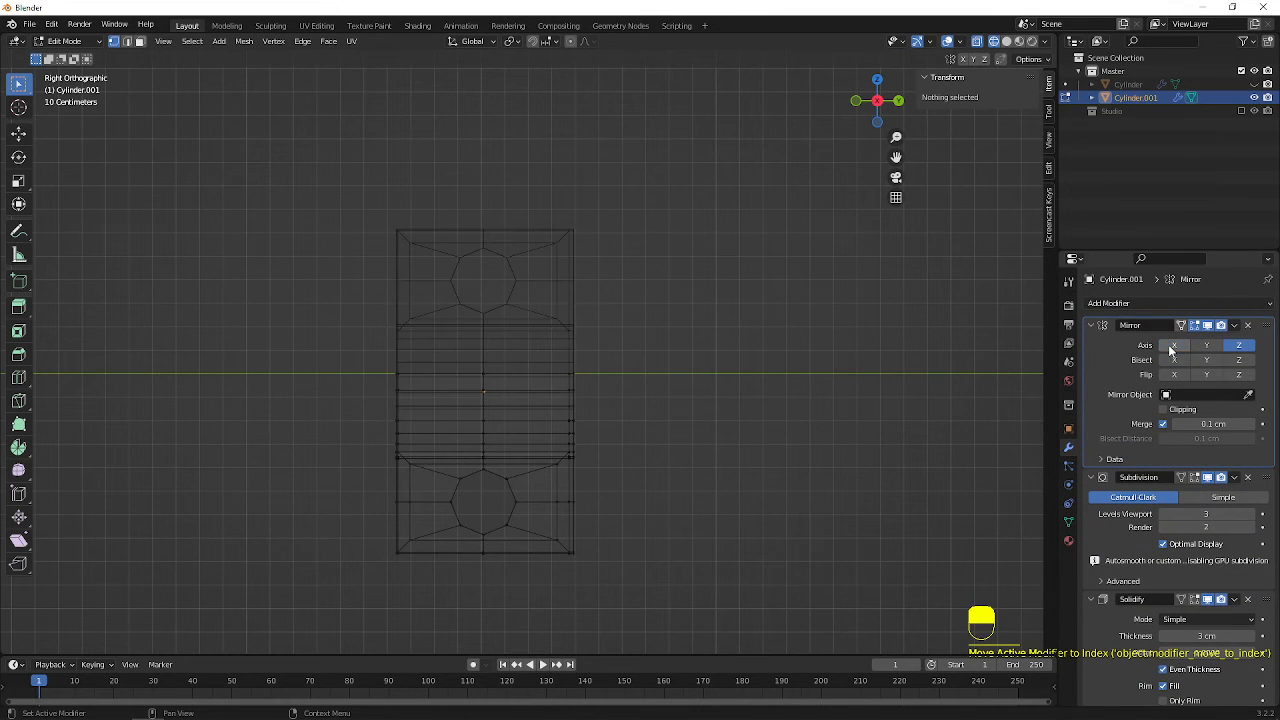
# Enable clipping on the Mirror modifier, return to solid display, and move the whole half bracket about 8.46 cm down along Z
pyautogui.hotkey('shift', 'z')
pyautogui.moveTo(570, 400)
pyautogui.mouseDown(button='middle')
pyautogui.moveTo(650, 440)
pyautogui.moveTo(578, 418)
pyautogui.moveTo(580, 386)
pyautogui.moveTo(560, 388)
pyautogui.moveTo(614, 383)
pyautogui.mouseUp(button='middle')
pyautogui.click(586, 430)
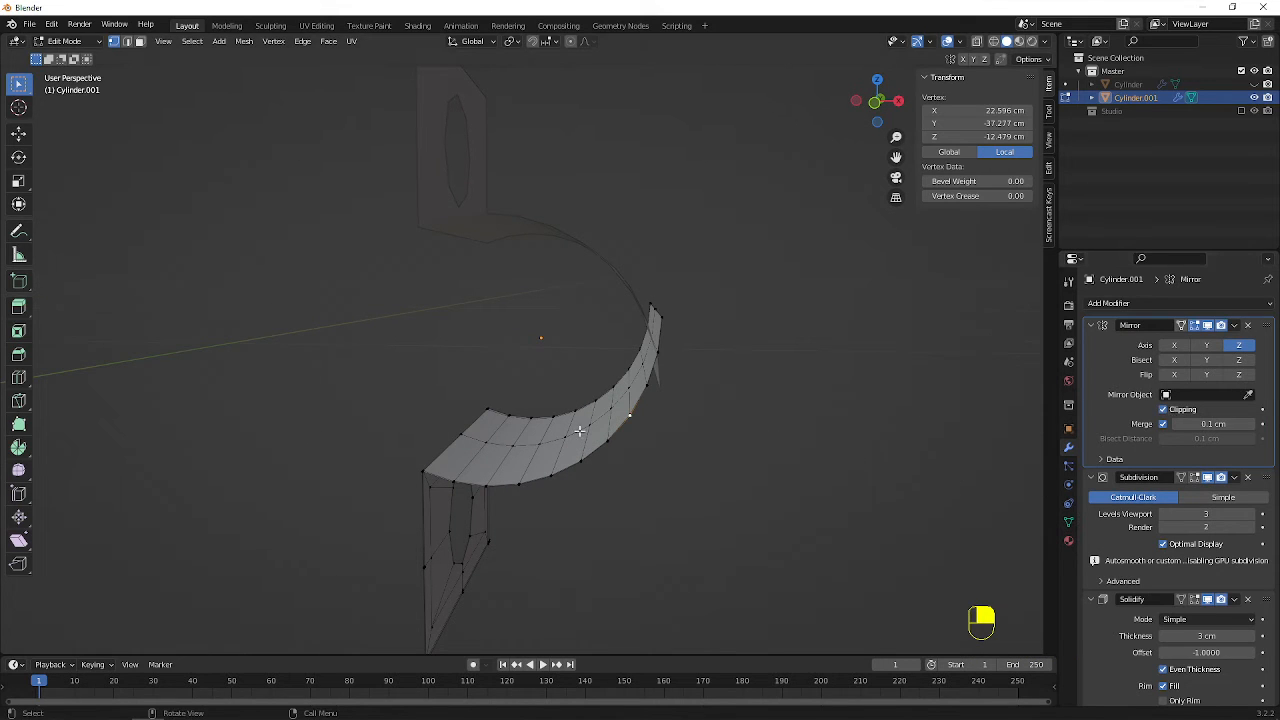
pyautogui.press('a')
pyautogui.moveTo(735, 431); pyautogui.dragTo(723, 409, button='middle')
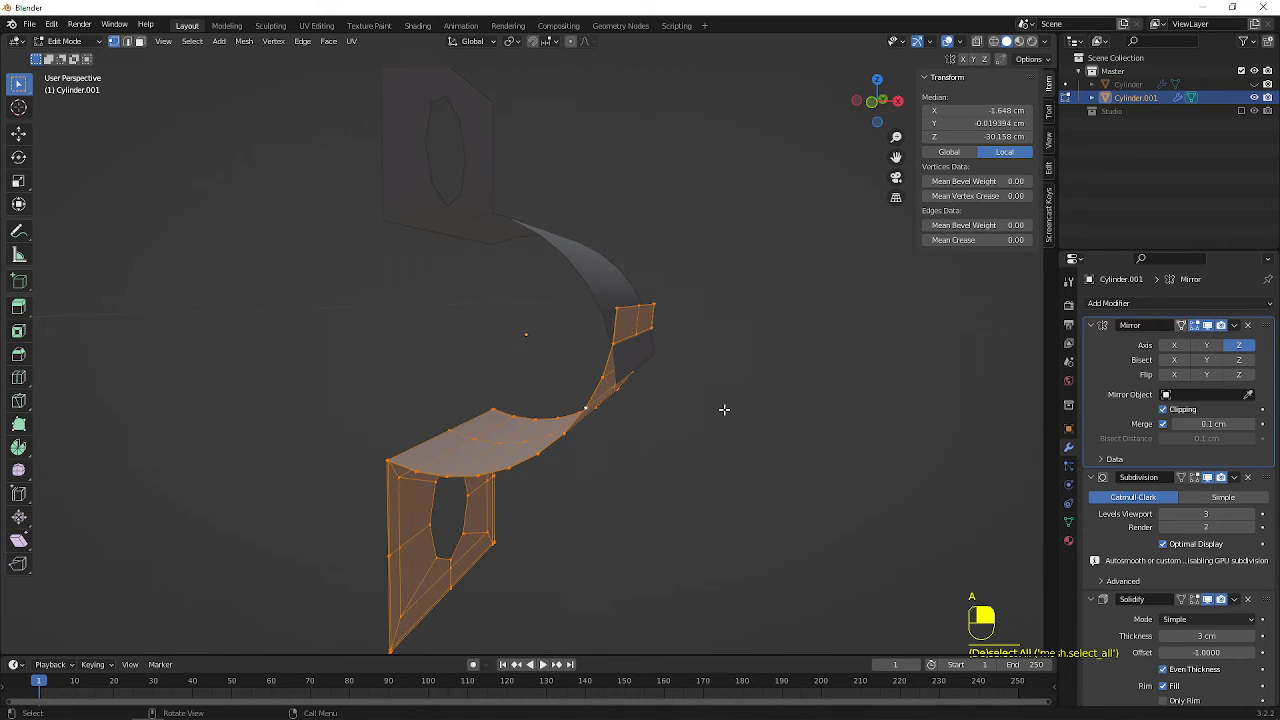
pyautogui.press('g')
pyautogui.press('z')
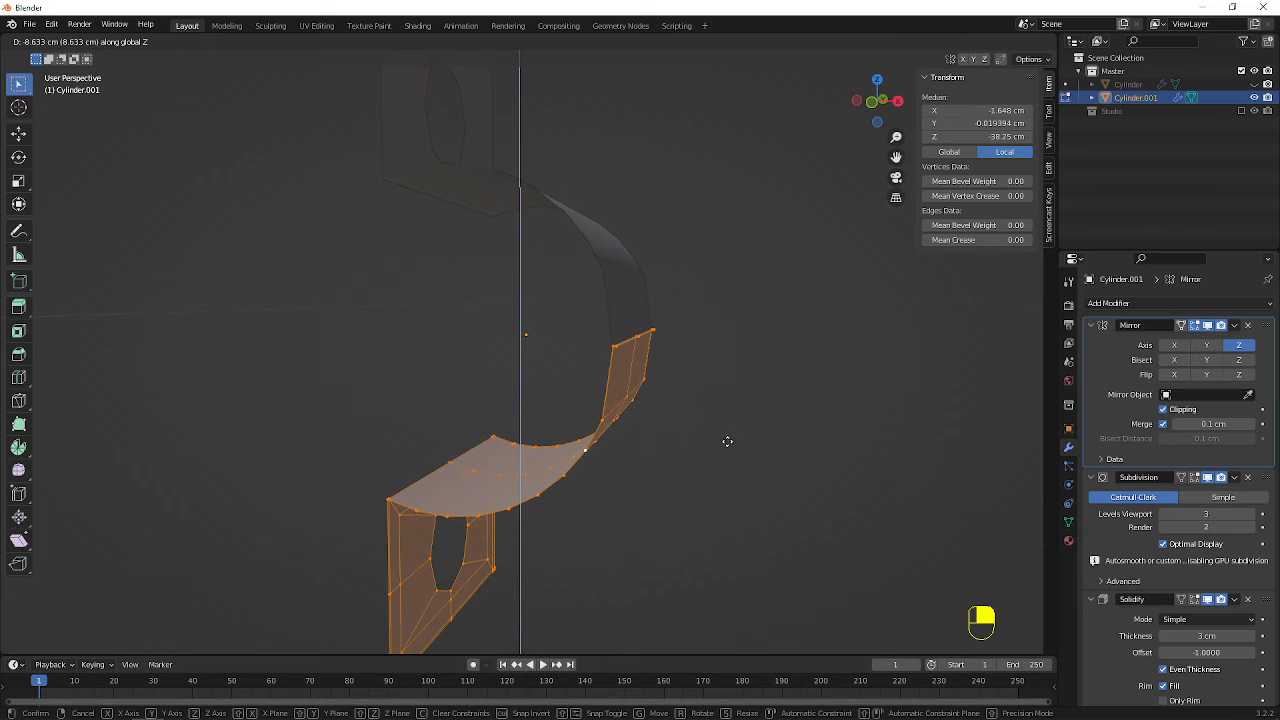
pyautogui.click(727, 441)
pyautogui.scroll(3, 674, 400)
pyautogui.moveTo(674, 400); pyautogui.dragTo(789, 348, button='middle')
pyautogui.scroll(2, 741, 380)
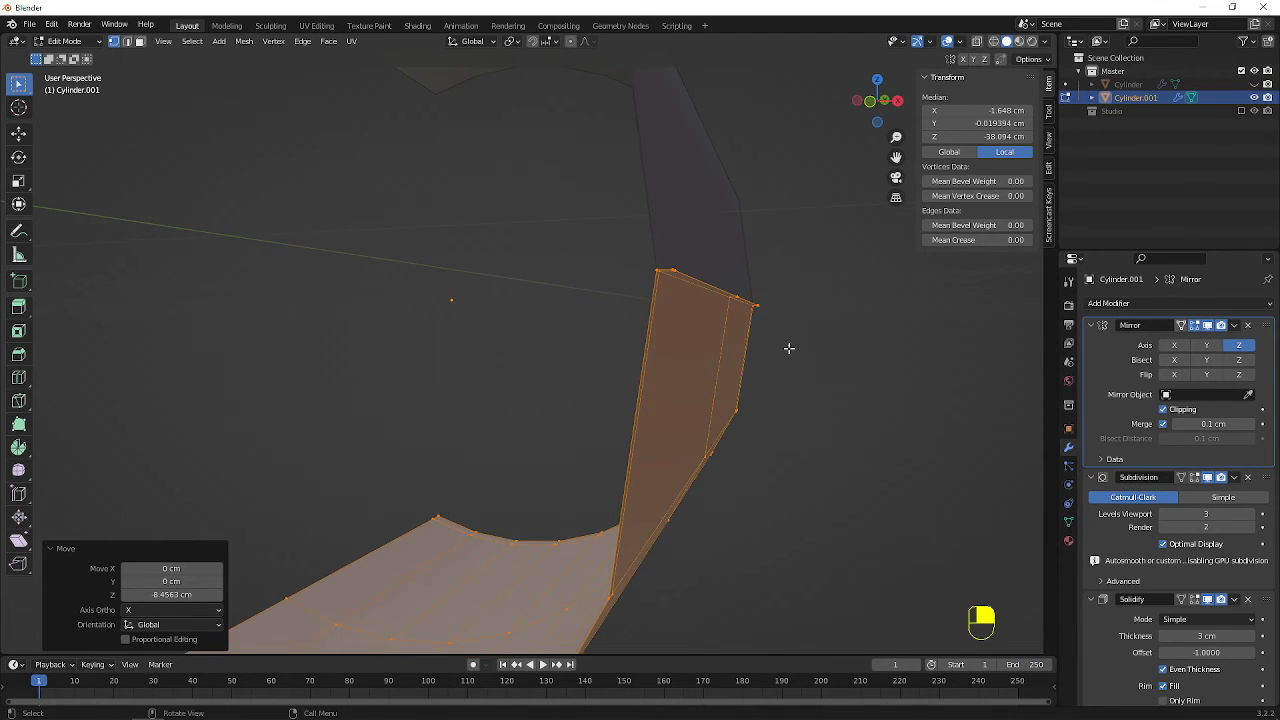
# Move the whole half bracket about 4.46 cm up along Z, keeping its clipped edge on the mirror plane
pyautogui.press('g')
pyautogui.press('z')
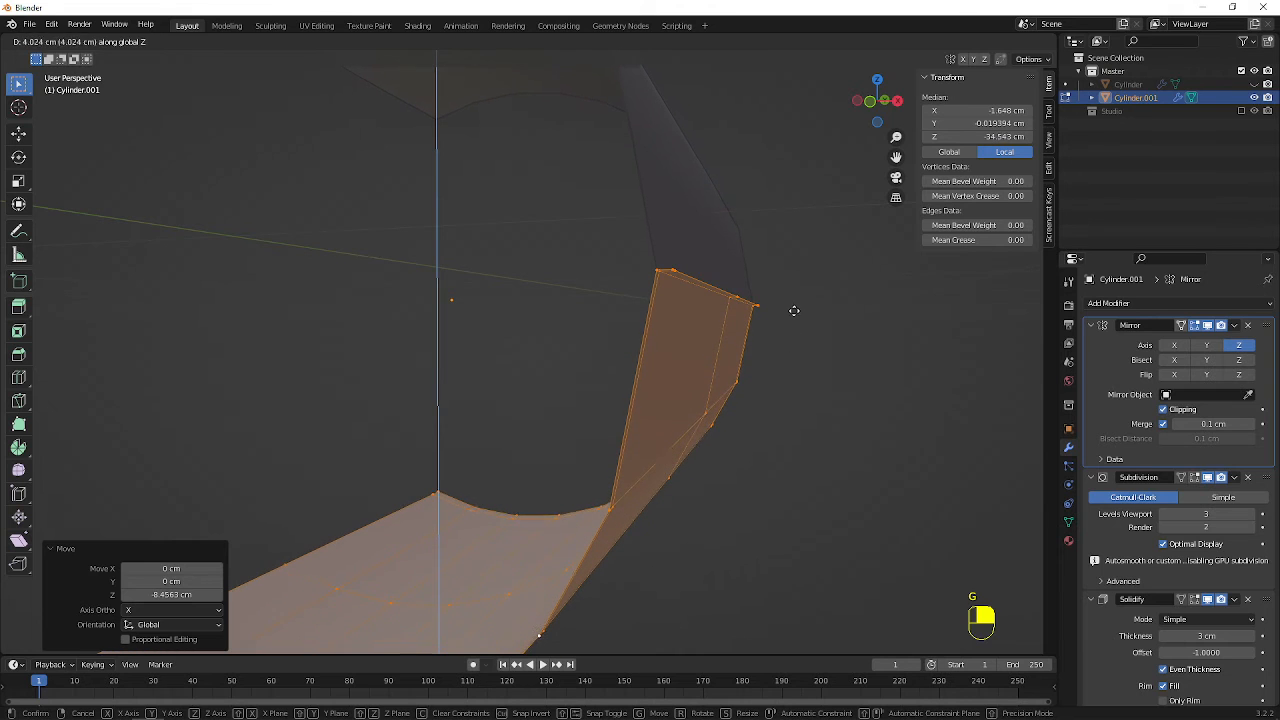
pyautogui.click(794, 307)
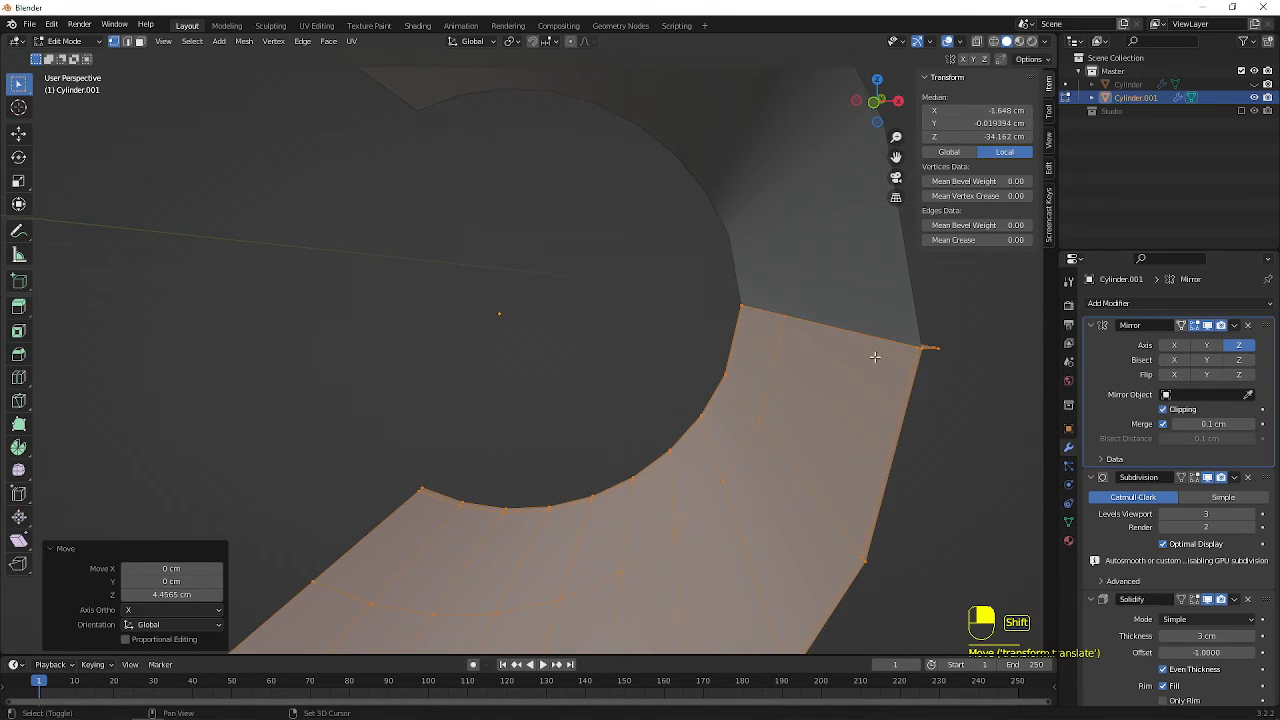
# Select the stray faces lying on the bracket's mirror plane in face mode, delete them, and return to Object Mode
pyautogui.moveTo(698, 288); pyautogui.dragTo(760, 366, button='middle')
pyautogui.moveTo(644, 373); pyautogui.dragTo(665, 374, button='middle')
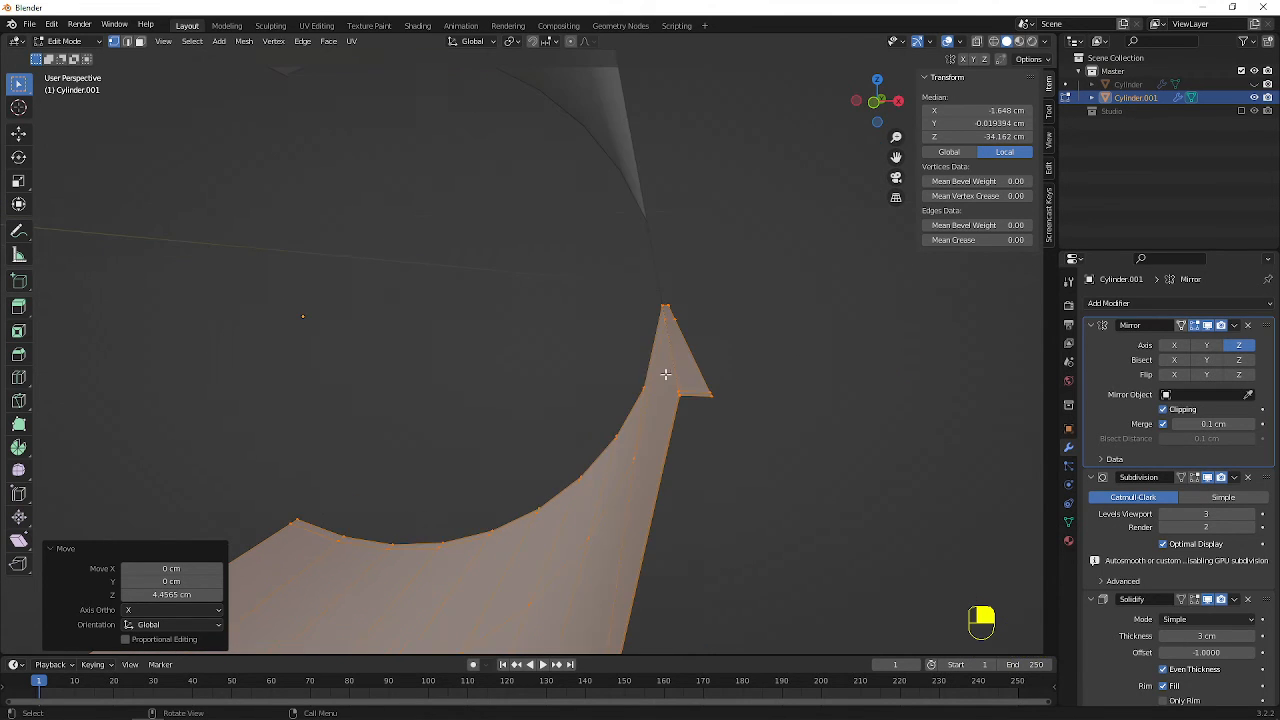
pyautogui.press('3')
pyautogui.keyDown('alt'); pyautogui.click(697, 401); pyautogui.keyUp('alt')
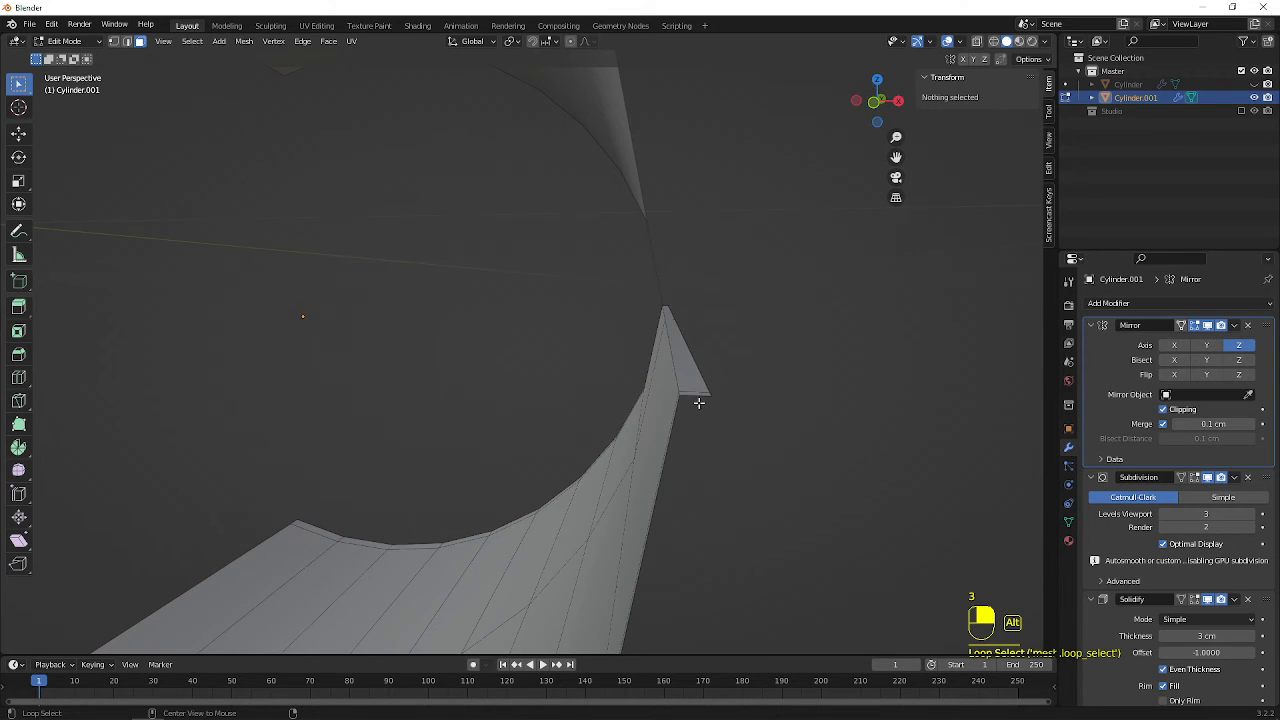
pyautogui.keyDown('alt'); pyautogui.click(700, 391); pyautogui.keyUp('alt')
pyautogui.moveTo(814, 434)
pyautogui.mouseDown(button='middle')
pyautogui.moveTo(797, 429)
pyautogui.moveTo(806, 434)
pyautogui.mouseUp(button='middle')
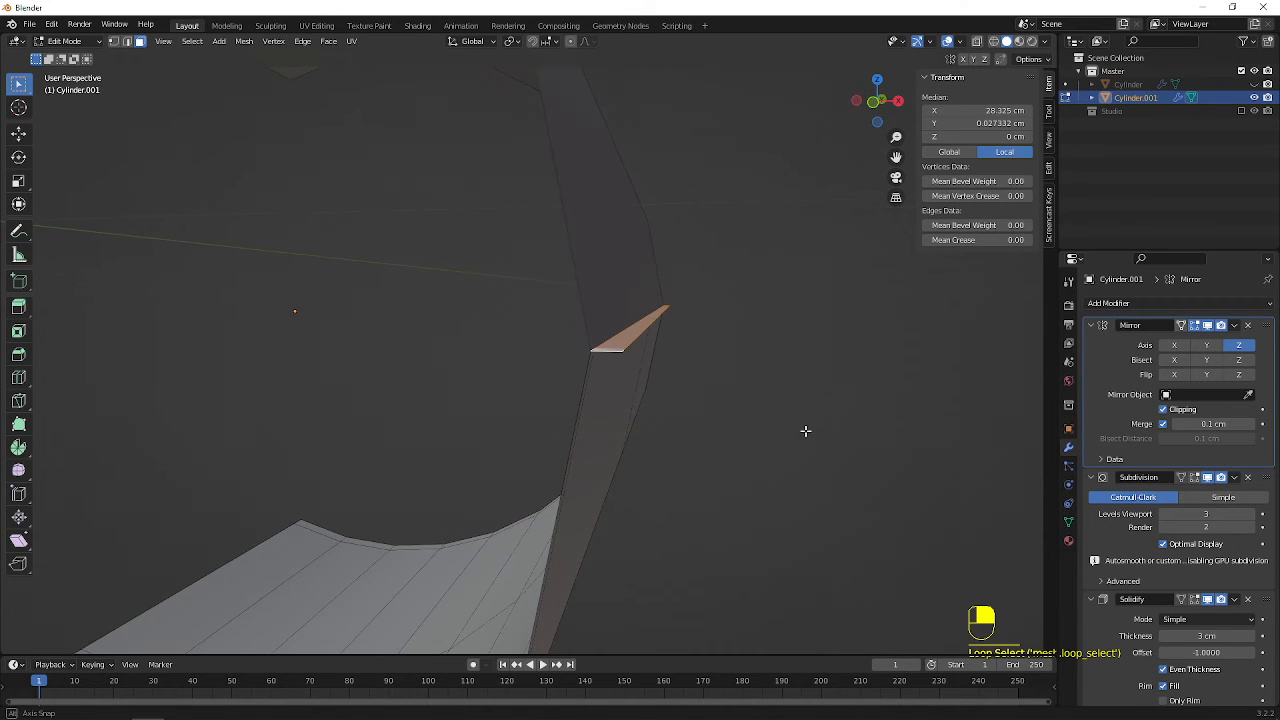
pyautogui.press('x')
pyautogui.click(806, 430)
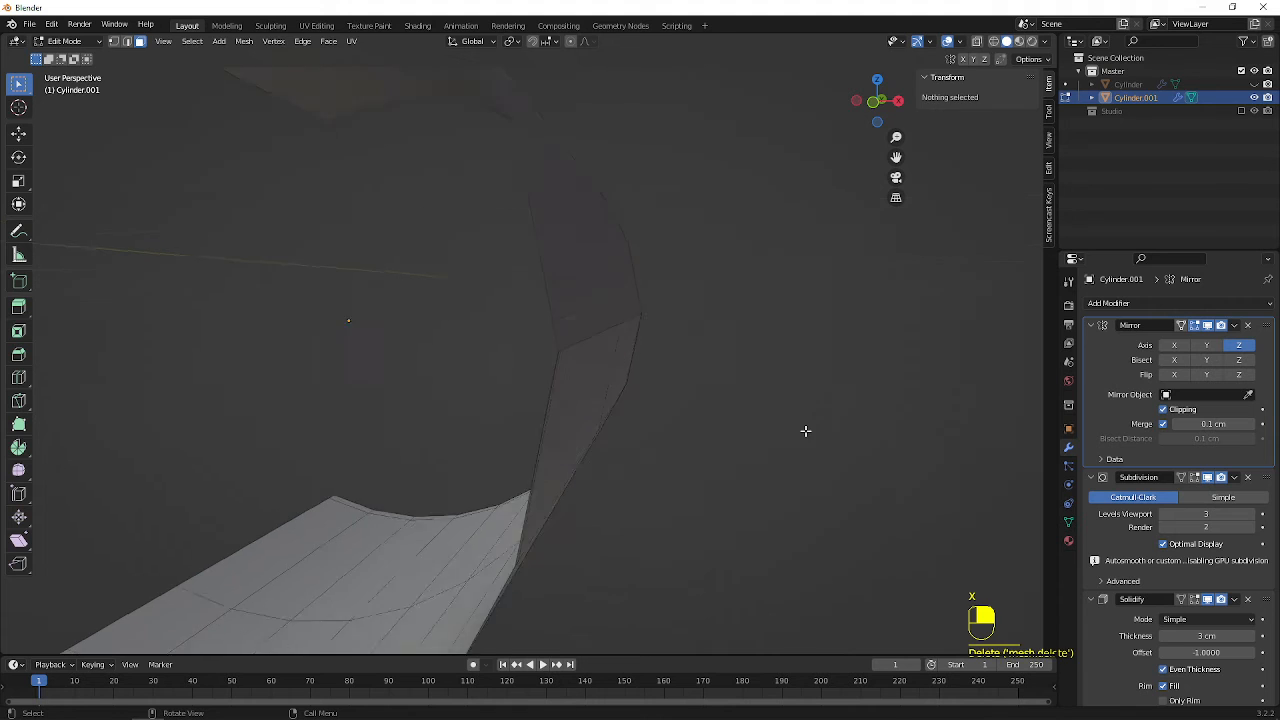
pyautogui.press('Tab')
# Scale the whole bracket by about 1.21 along Z and deselect it
pyautogui.moveTo(740, 393); pyautogui.dragTo(569, 350, button='middle')
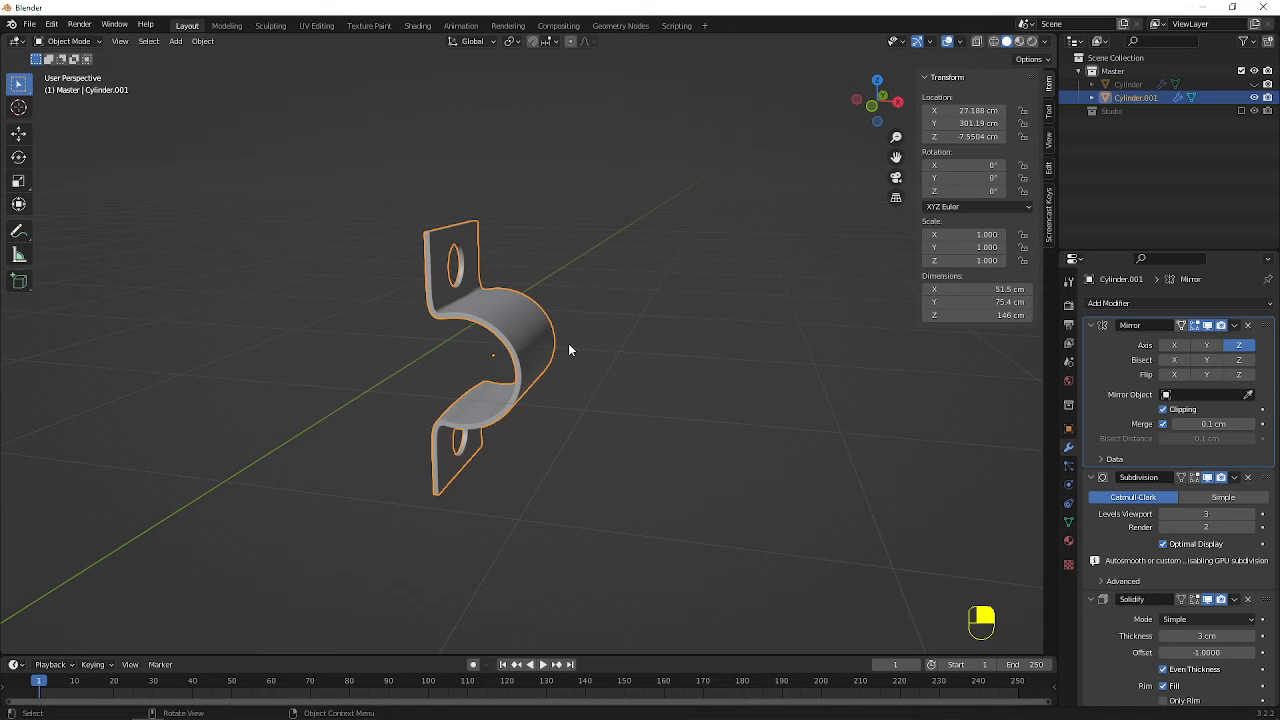
pyautogui.press('s')
pyautogui.press('z')
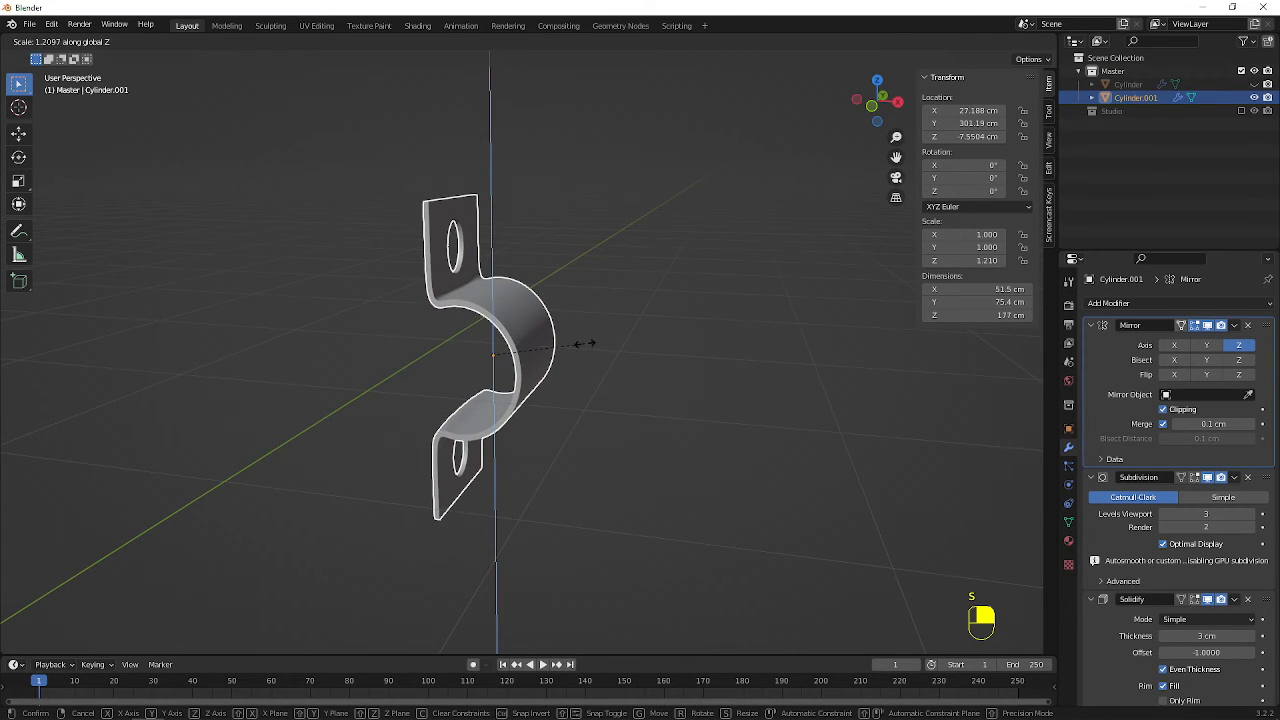
pyautogui.click(585, 349)
pyautogui.scroll(-4, 691, 356)
pyautogui.click(691, 350)
# Save the project as DoorLock.blend in the YBlenderFile folder
pyautogui.hotkey('ctrl', 's')
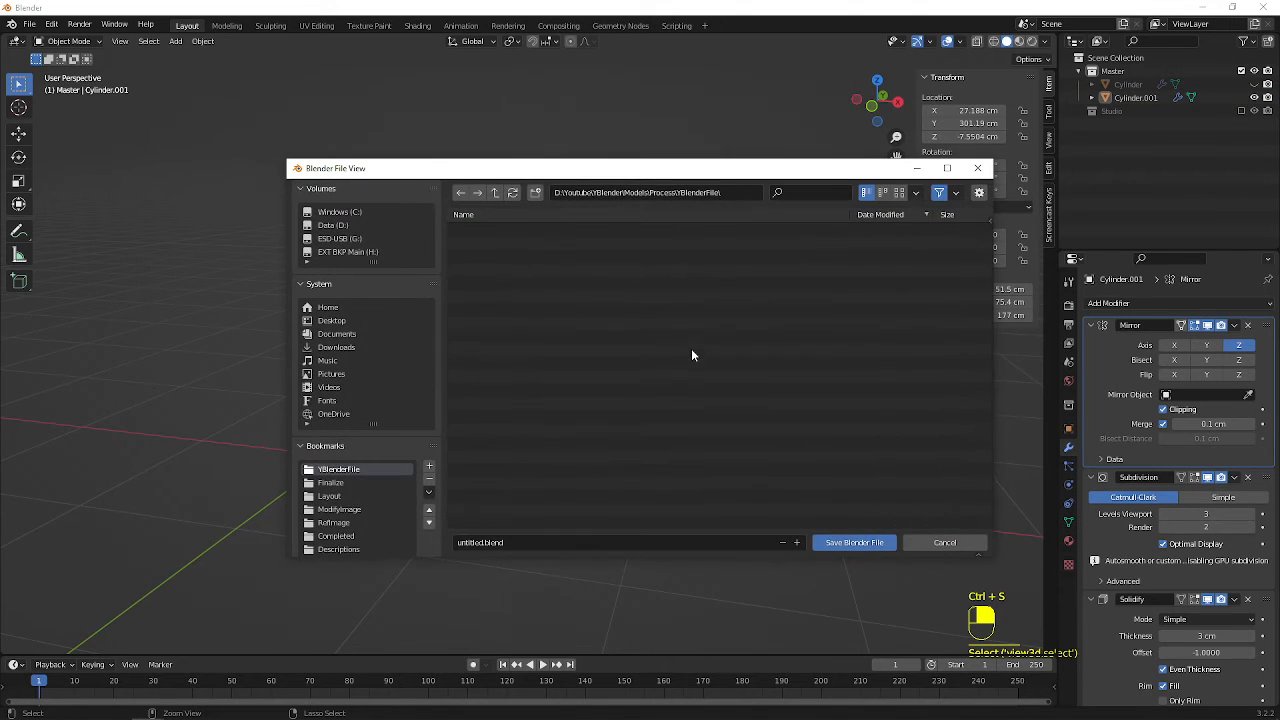
pyautogui.click(546, 542)
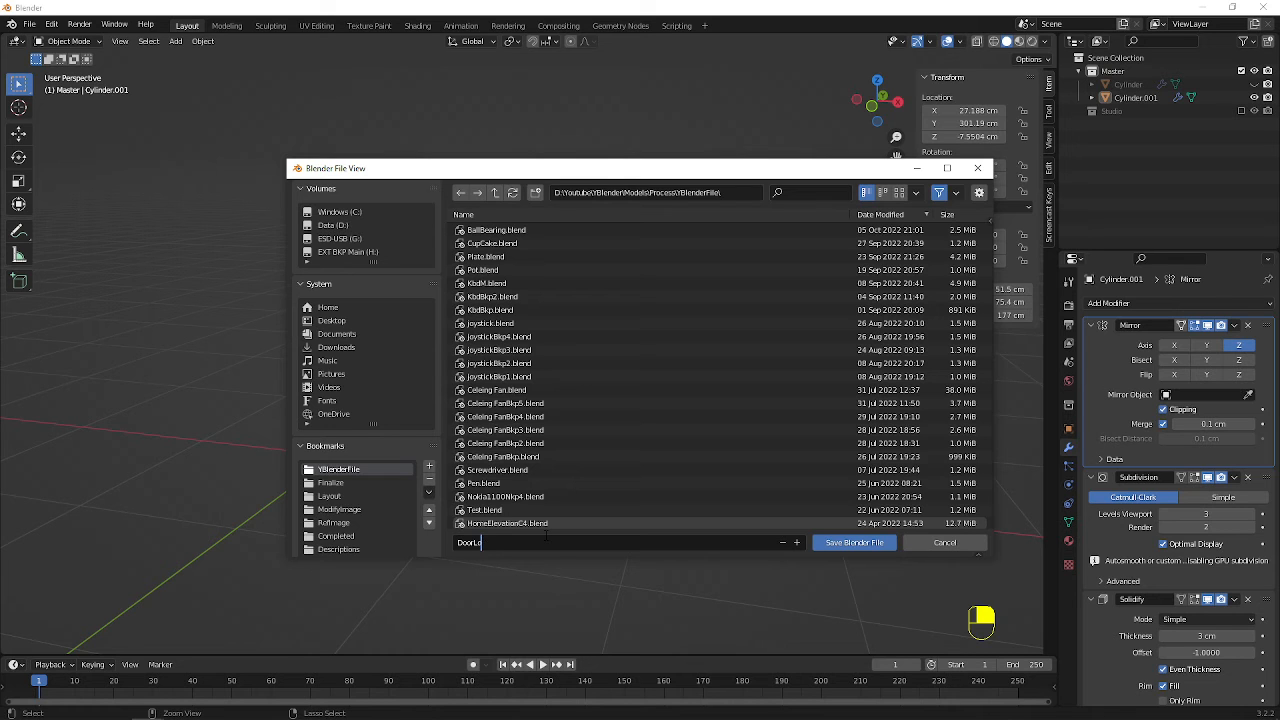
pyautogui.press('Return')
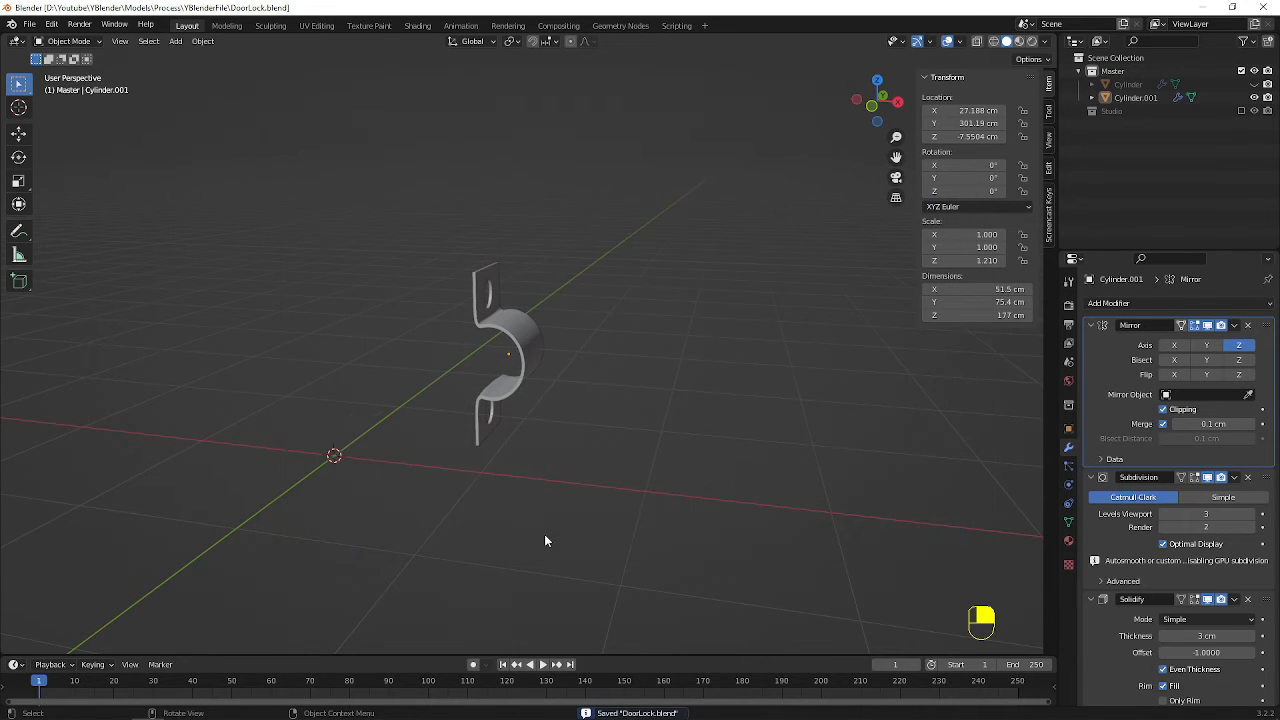
# Unhide the rod and panel, and move the bracket about 6.36 cm up along Z in the front view
pyautogui.hotkey('alt', 'h')
pyautogui.moveTo(626, 421); pyautogui.dragTo(526, 404, button='middle')
pyautogui.click(524, 404)
pyautogui.press('KP_1')
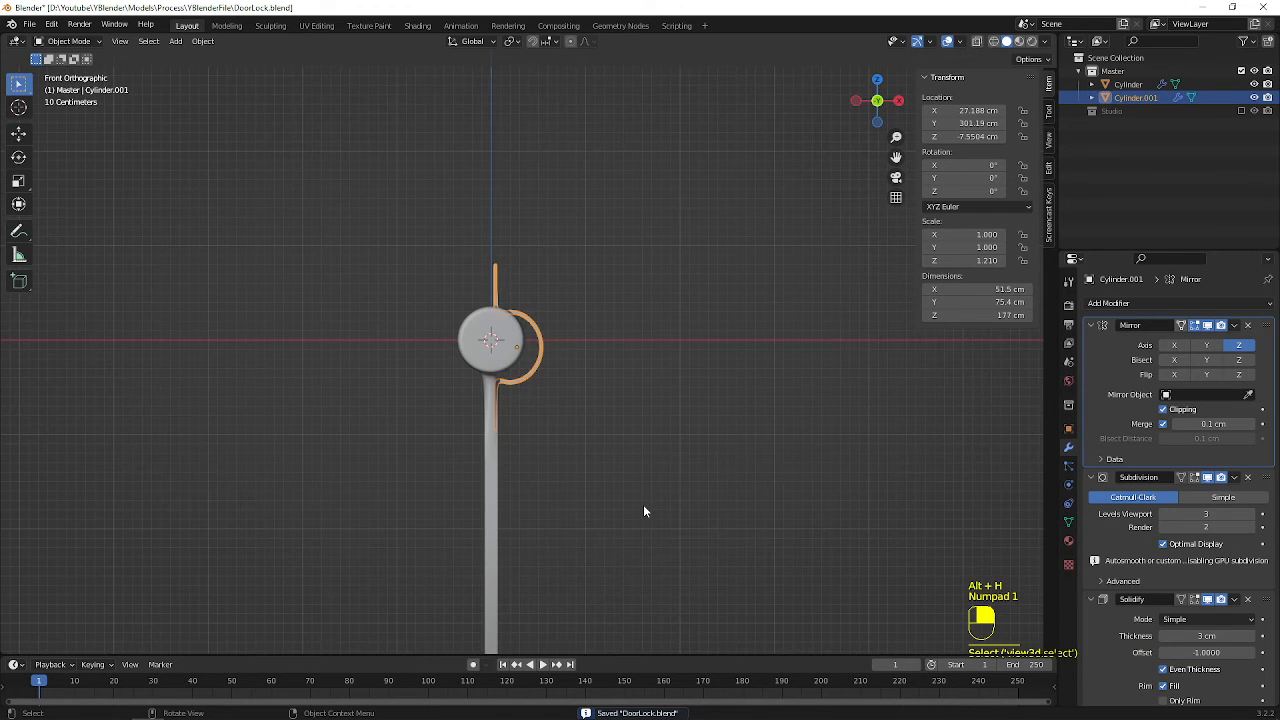
pyautogui.press('g')
pyautogui.press('z')
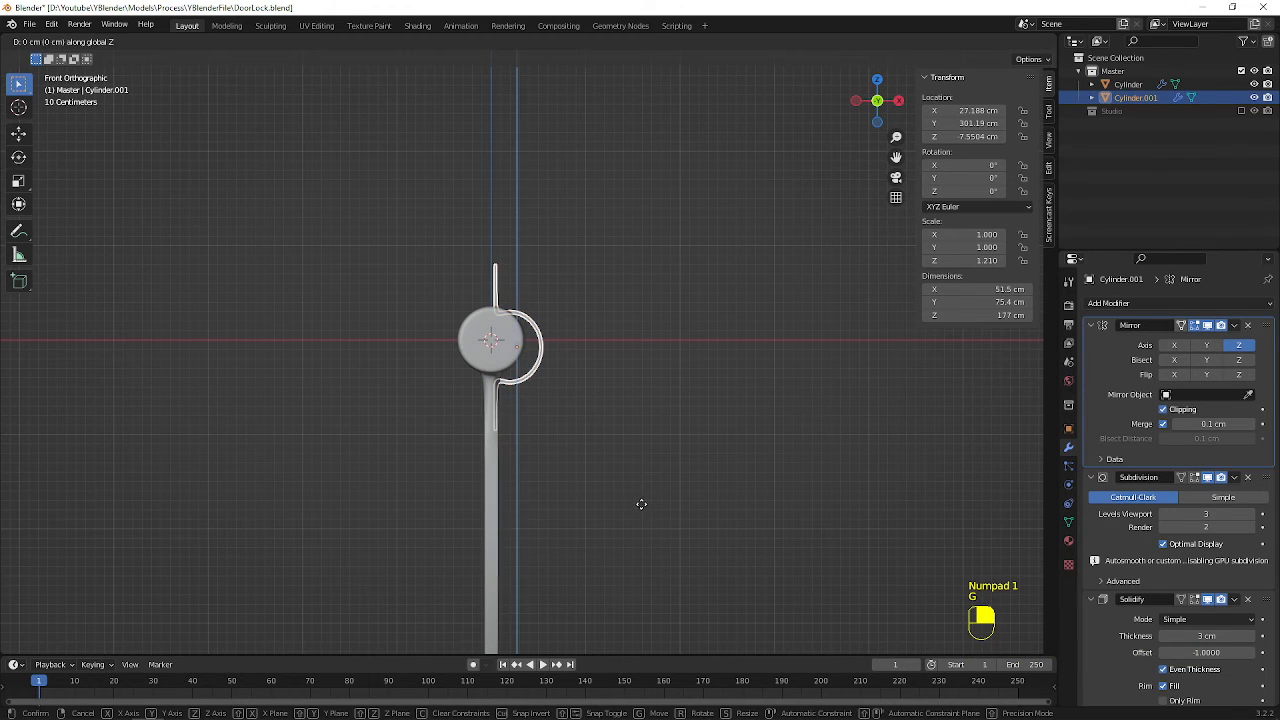
pyautogui.click(638, 498)
# Move the bracket about 12.72 cm in the negative X direction so it wraps the rod
pyautogui.press('g')
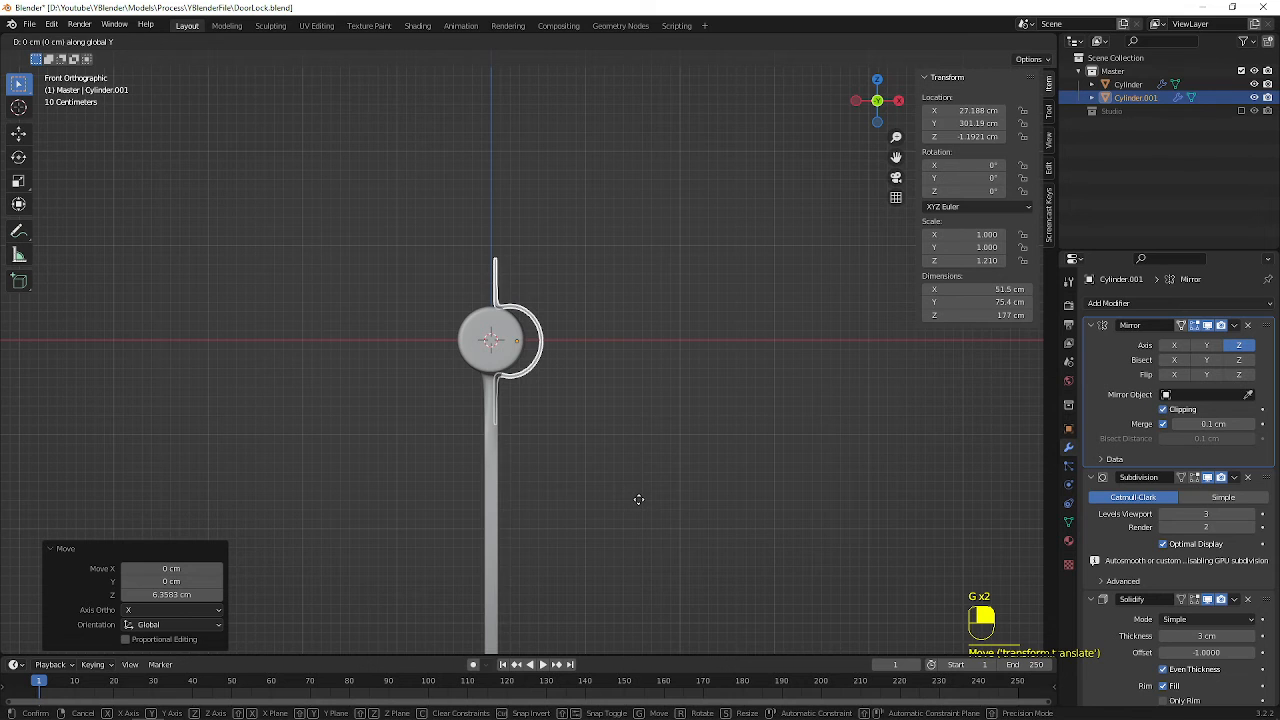
pyautogui.press('x')
pyautogui.click(626, 498)
pyautogui.moveTo(626, 500); pyautogui.dragTo(588, 426, button='middle')
pyautogui.scroll(-4, 588, 426)
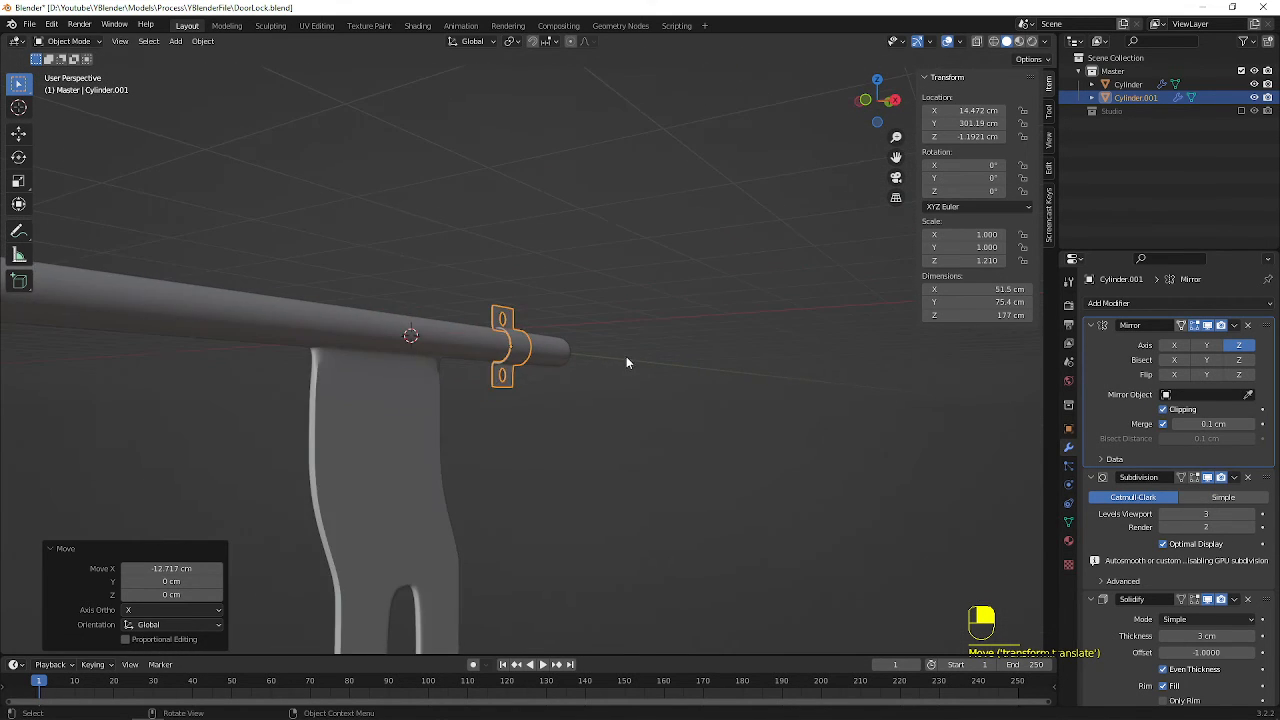
# Duplicate the bracket in the right-side view and place the copy near the rod's opposite end, at about -569.63 cm on Y
pyautogui.scroll(-2, 626, 357)
pyautogui.moveTo(626, 357); pyautogui.dragTo(604, 415, button='middle')
pyautogui.press('KP_1')
pyautogui.press('KP_3')
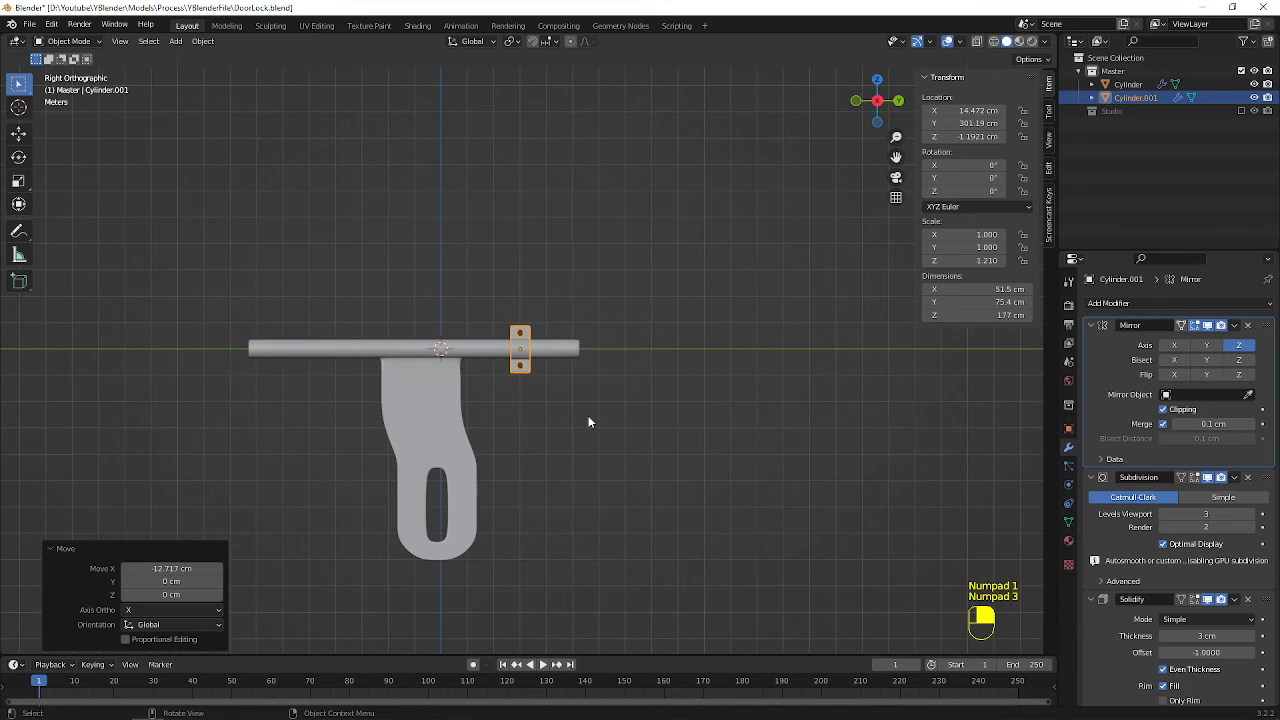
pyautogui.press('shift')
pyautogui.hotkey('shift', 'd')
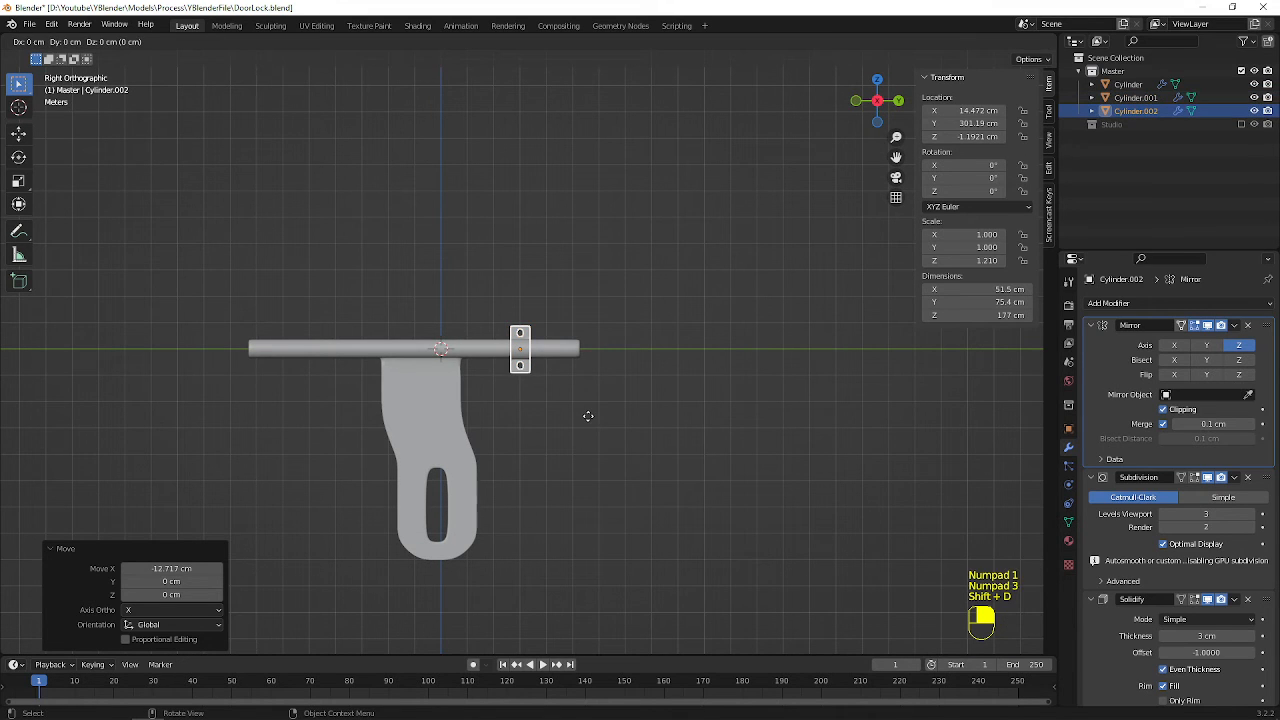
pyautogui.press('y')
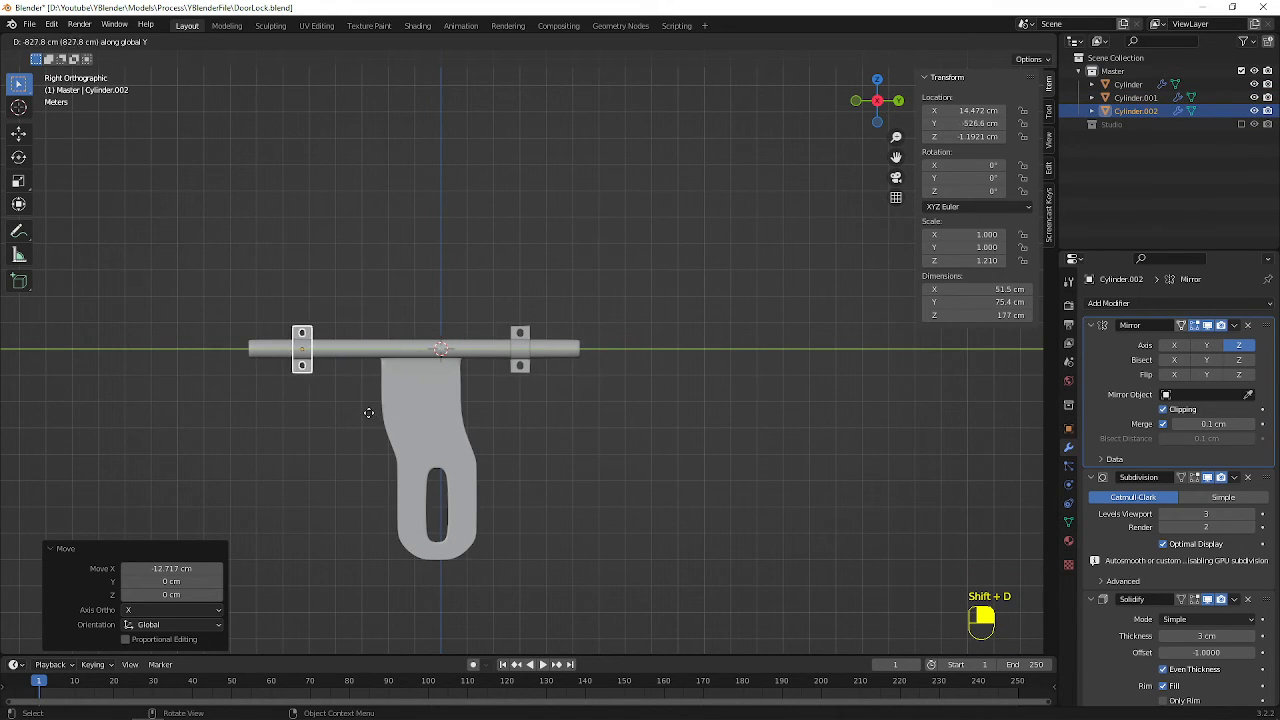
pyautogui.click(358, 413)
# Deselect the bracket copy and save the file with both brackets in place
pyautogui.click(391, 240)
pyautogui.moveTo(391, 240); pyautogui.dragTo(469, 288, button='middle')
pyautogui.scroll(3, 437, 370)
pyautogui.keyDown('shift'); pyautogui.moveTo(400, 378); pyautogui.dragTo(432, 252, button='middle'); pyautogui.keyUp('shift')
pyautogui.moveTo(507, 360); pyautogui.dragTo(448, 358, button='middle')
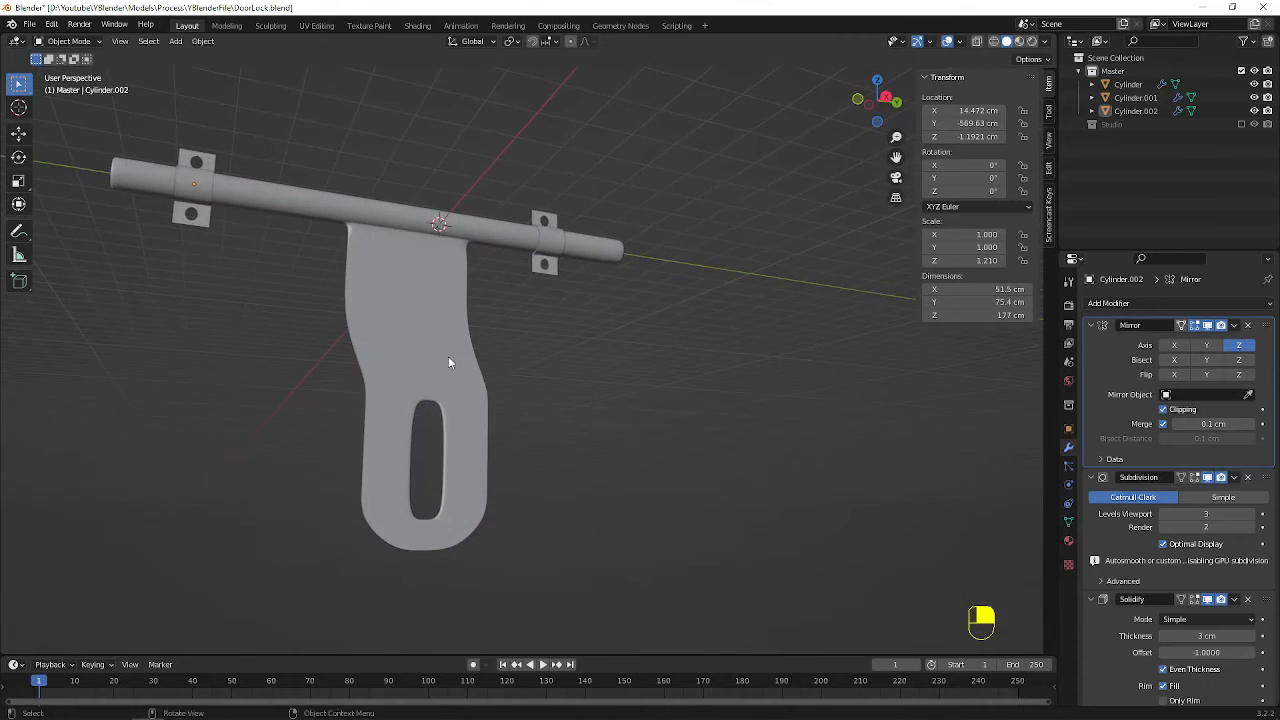
pyautogui.hotkey('ctrl', 's')
# Select the rod and panel object and open its material settings
pyautogui.click(420, 250)
pyautogui.moveTo(419, 246); pyautogui.dragTo(546, 292, button='middle')
pyautogui.click(1068, 540)
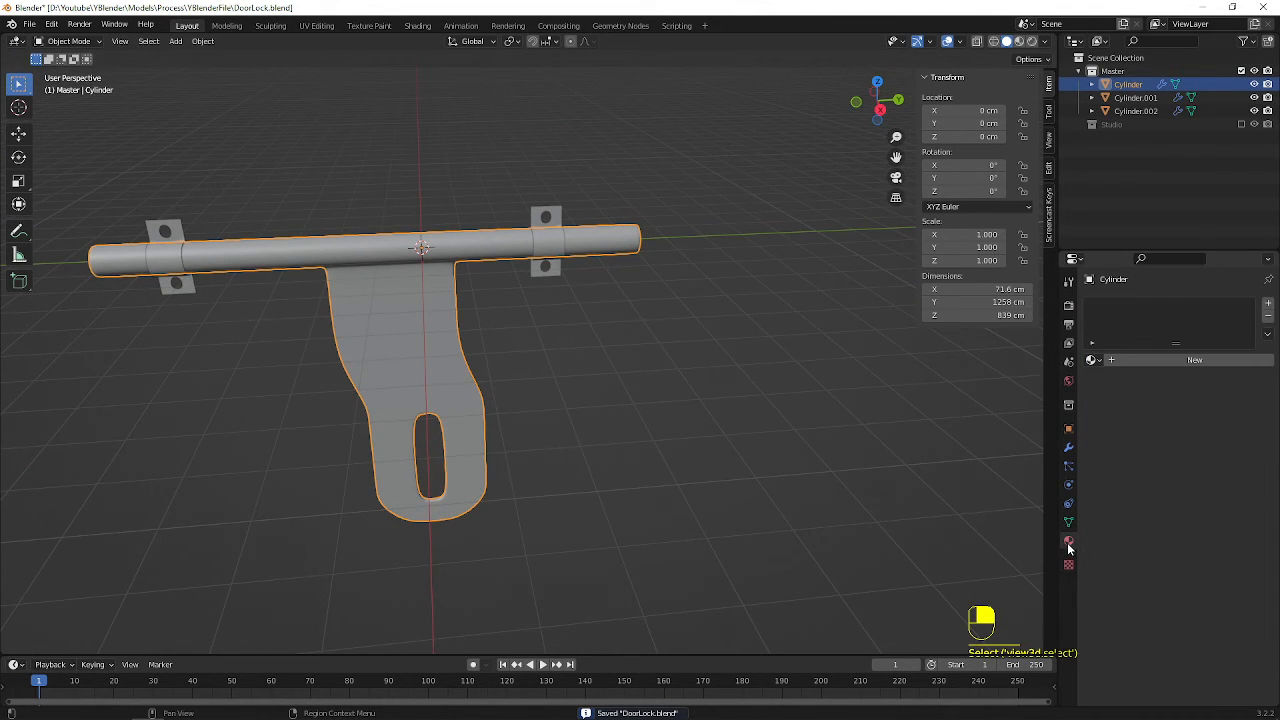
# Deselect the rod and panel, and add a mesh plane at the world origin
pyautogui.scroll(-4, 748, 374)
pyautogui.click(473, 253)
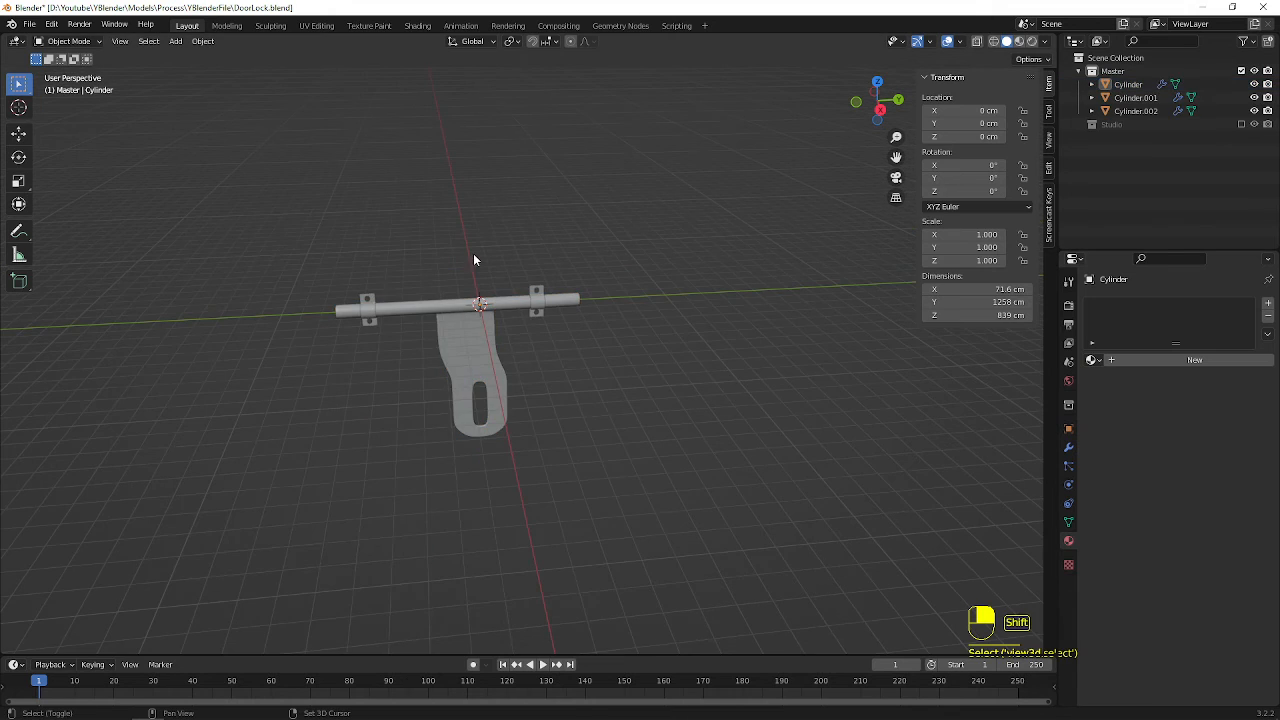
pyautogui.moveTo(473, 253); pyautogui.dragTo(519, 262, button='middle')
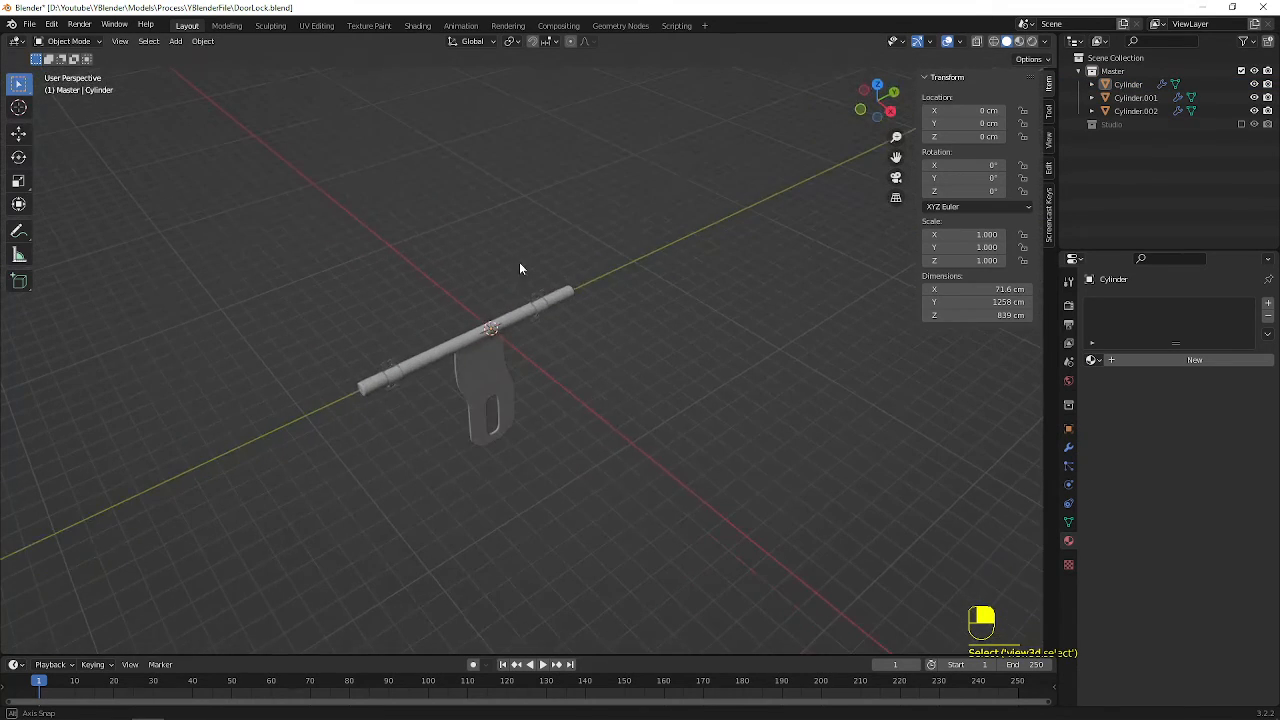
pyautogui.hotkey('shift', 'a')
pyautogui.moveTo(575, 241)
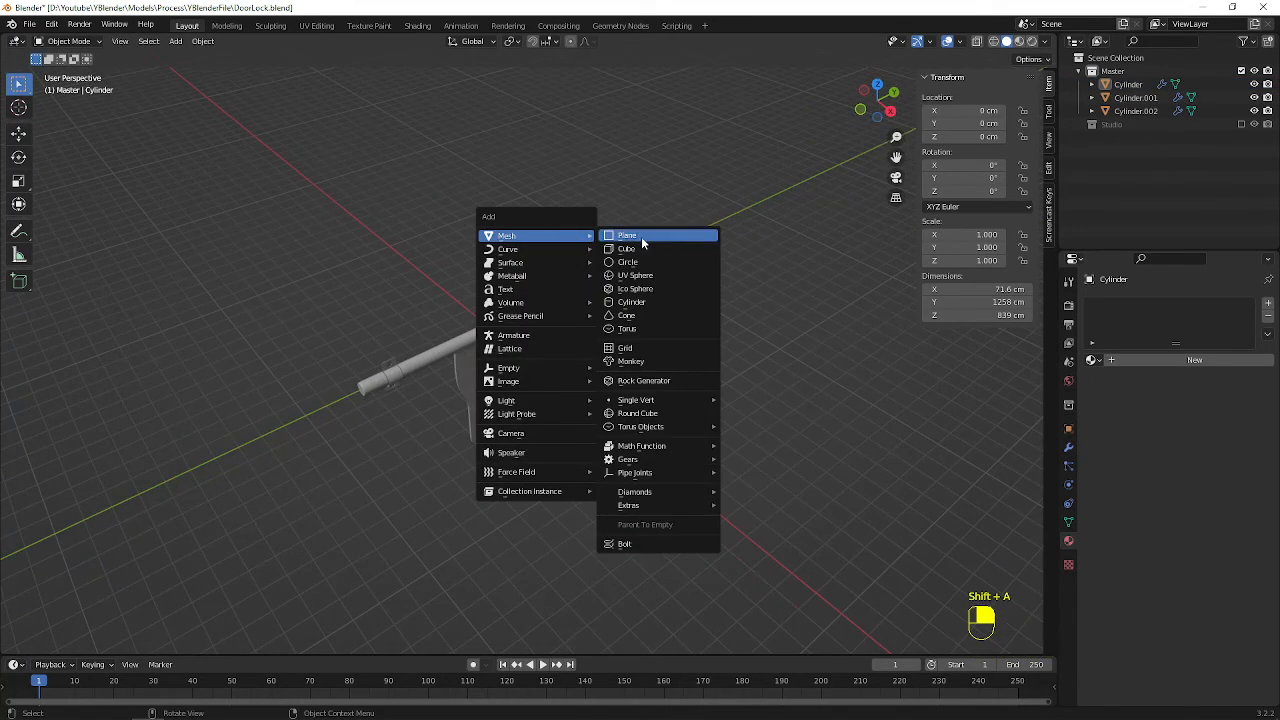
pyautogui.click(641, 236)
pyautogui.write('rx')
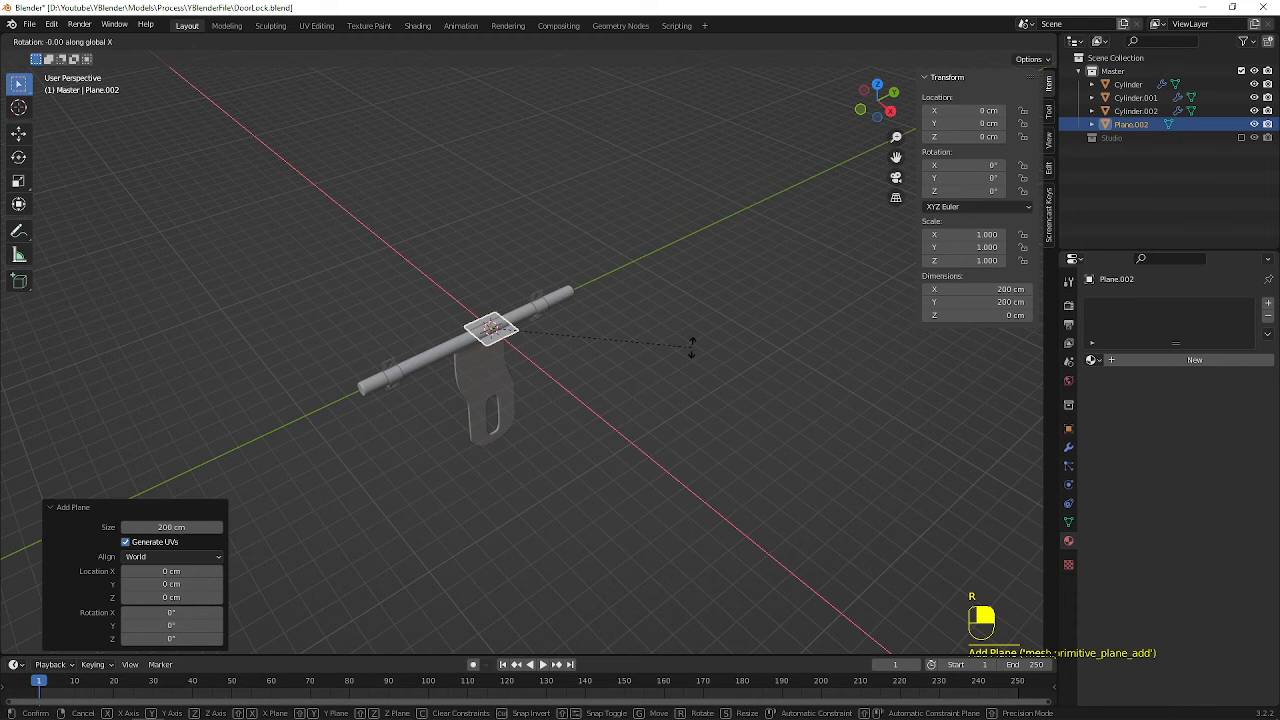
pyautogui.write('90')
pyautogui.press('Escape')
pyautogui.write('r')
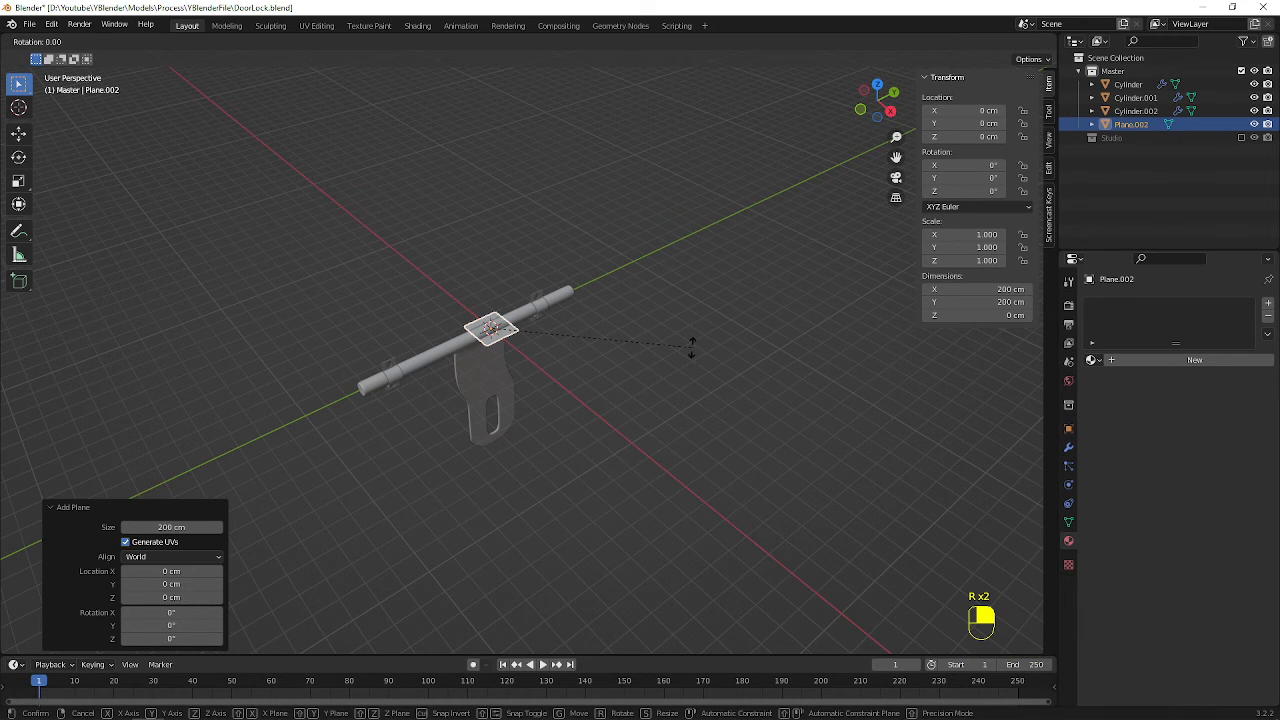
pyautogui.write('y903')
pyautogui.press('Escape')
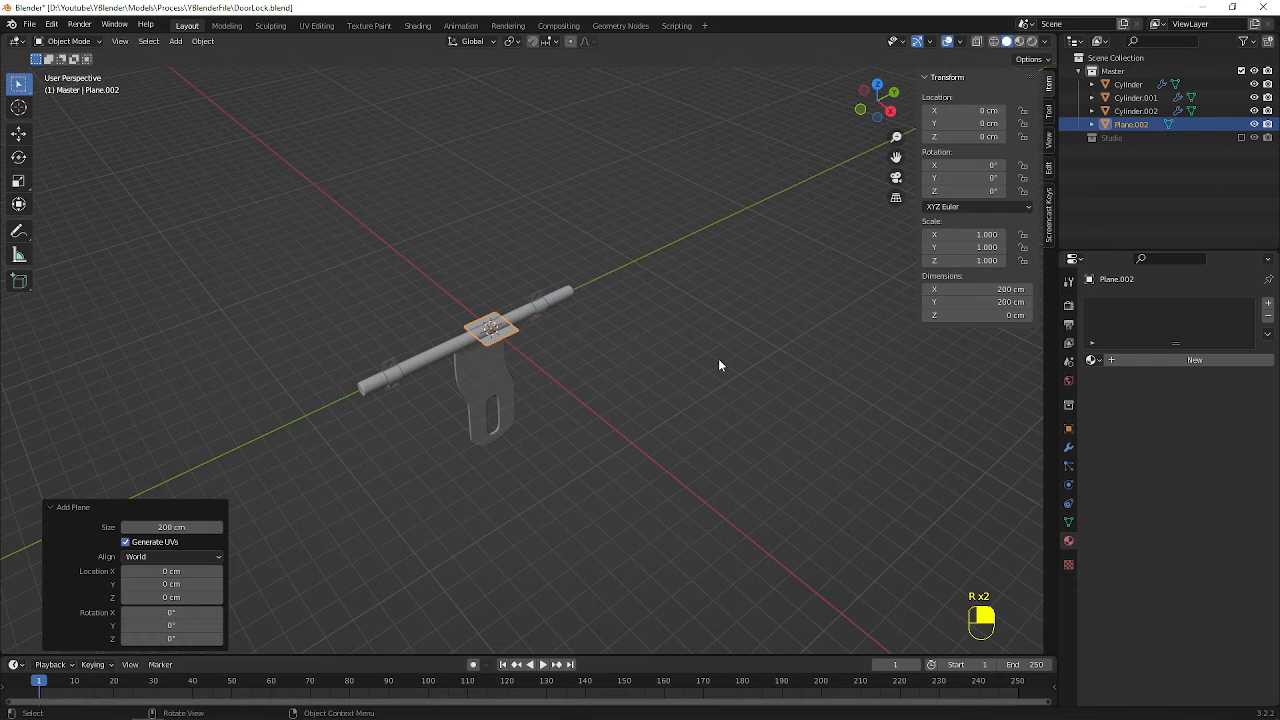
# Rotate the plane 90° about Y and scale it up uniformly by about 10.98 as a backdrop behind the lock
pyautogui.write('ry90')
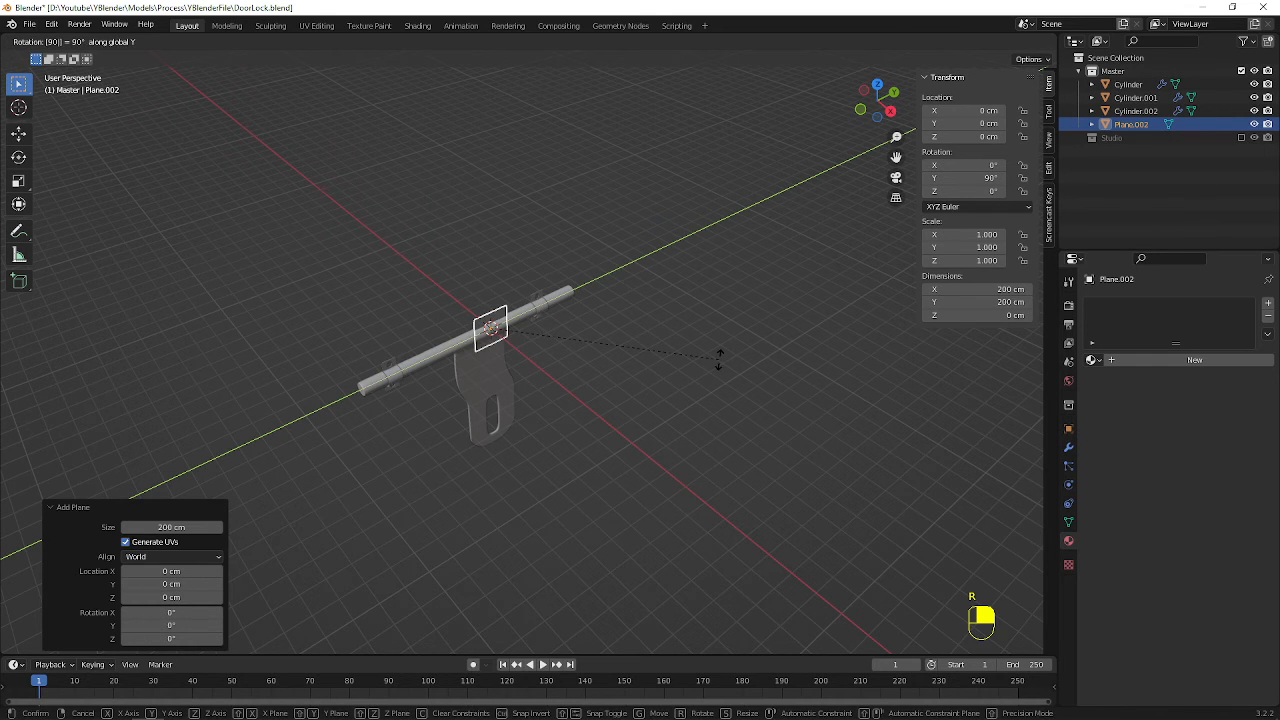
pyautogui.press('Return')
pyautogui.press('s')
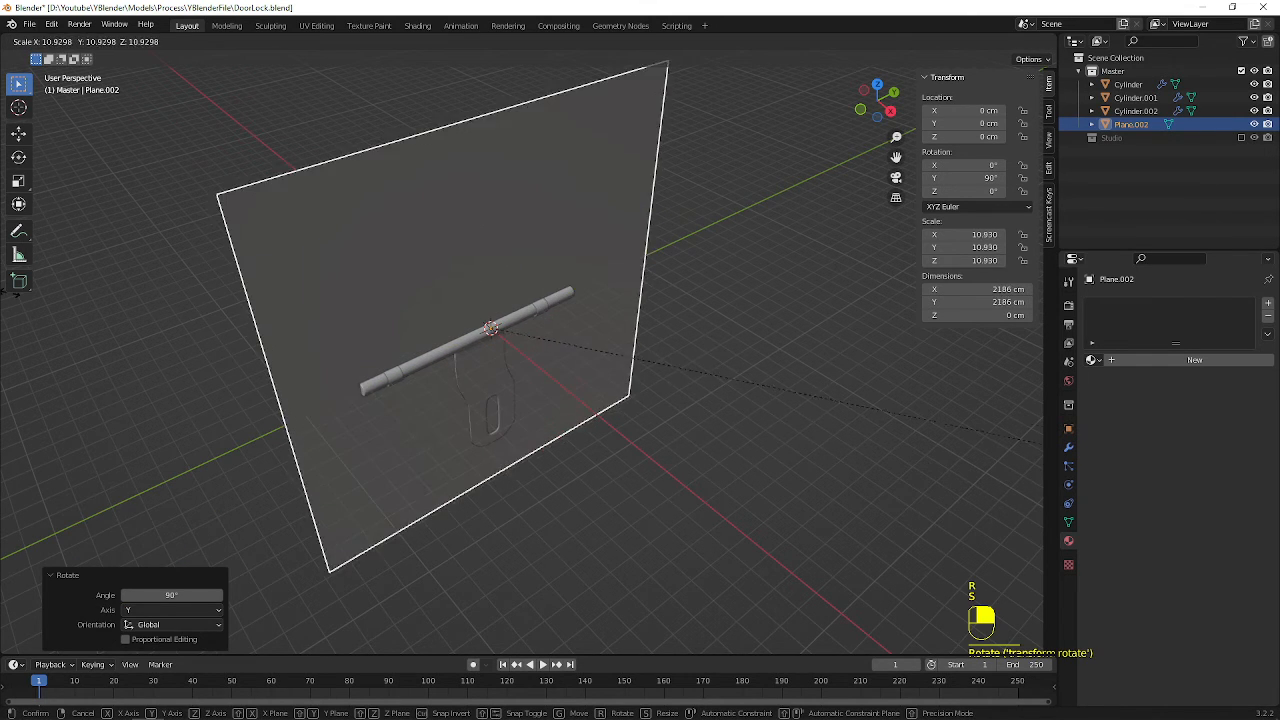
pyautogui.click(859, 168)
# Move the backing plane about 9.75 cm in the negative X direction, behind the bracket flanges
pyautogui.scroll(6, 626, 382)
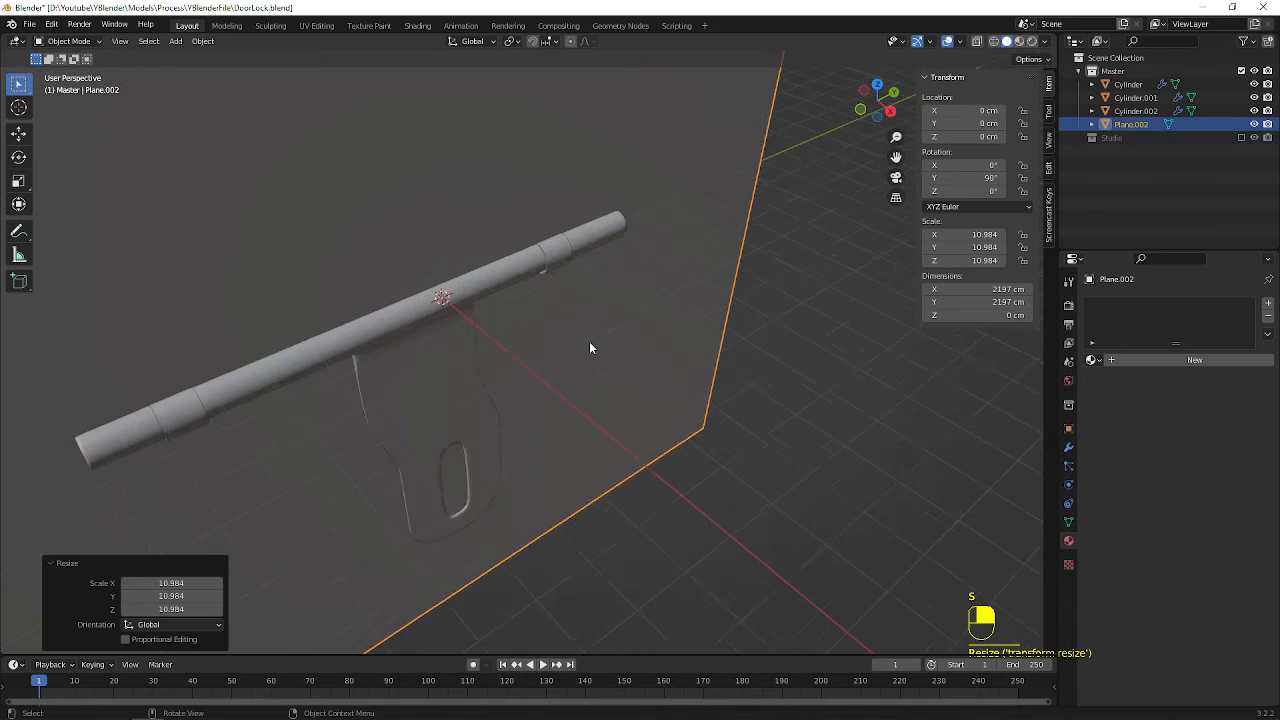
pyautogui.keyDown('shift'); pyautogui.moveTo(596, 200); pyautogui.dragTo(620, 385, button='middle'); pyautogui.keyUp('shift')
pyautogui.scroll(5, 620, 385)
pyautogui.keyDown('shift'); pyautogui.moveTo(735, 480); pyautogui.dragTo(542, 306, button='middle'); pyautogui.keyUp('shift')
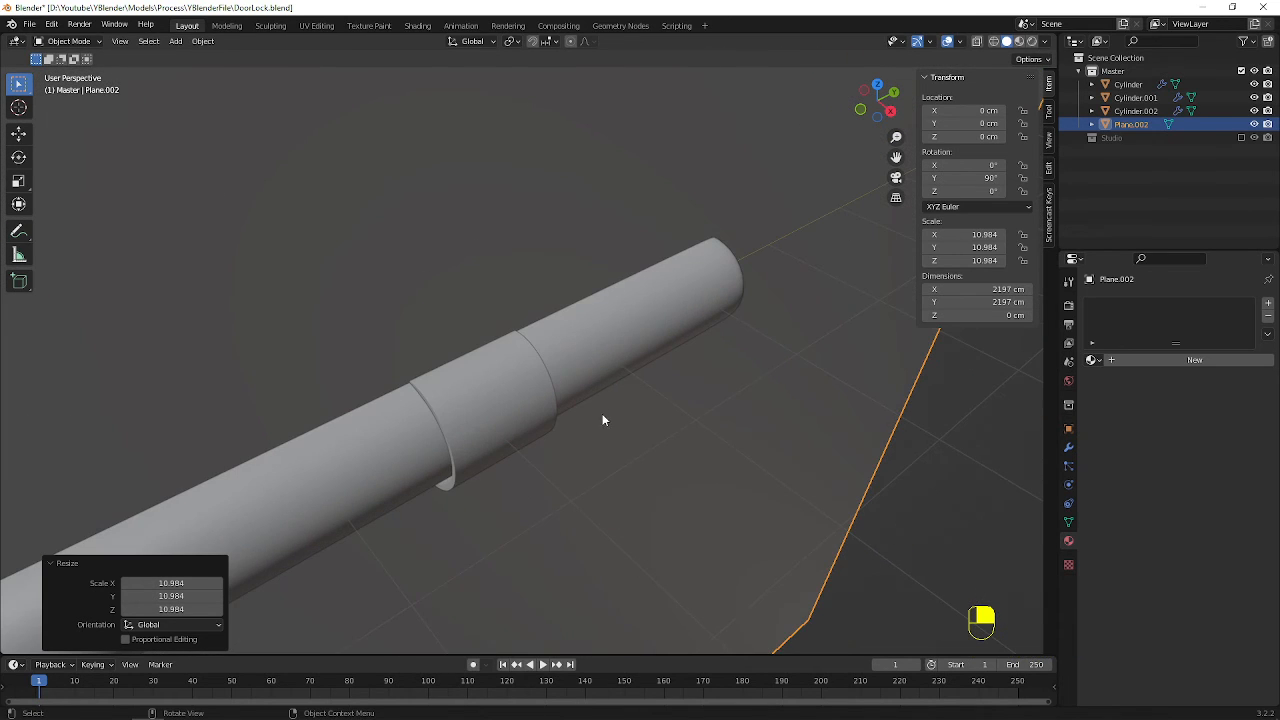
pyautogui.press('g')
pyautogui.press('y')
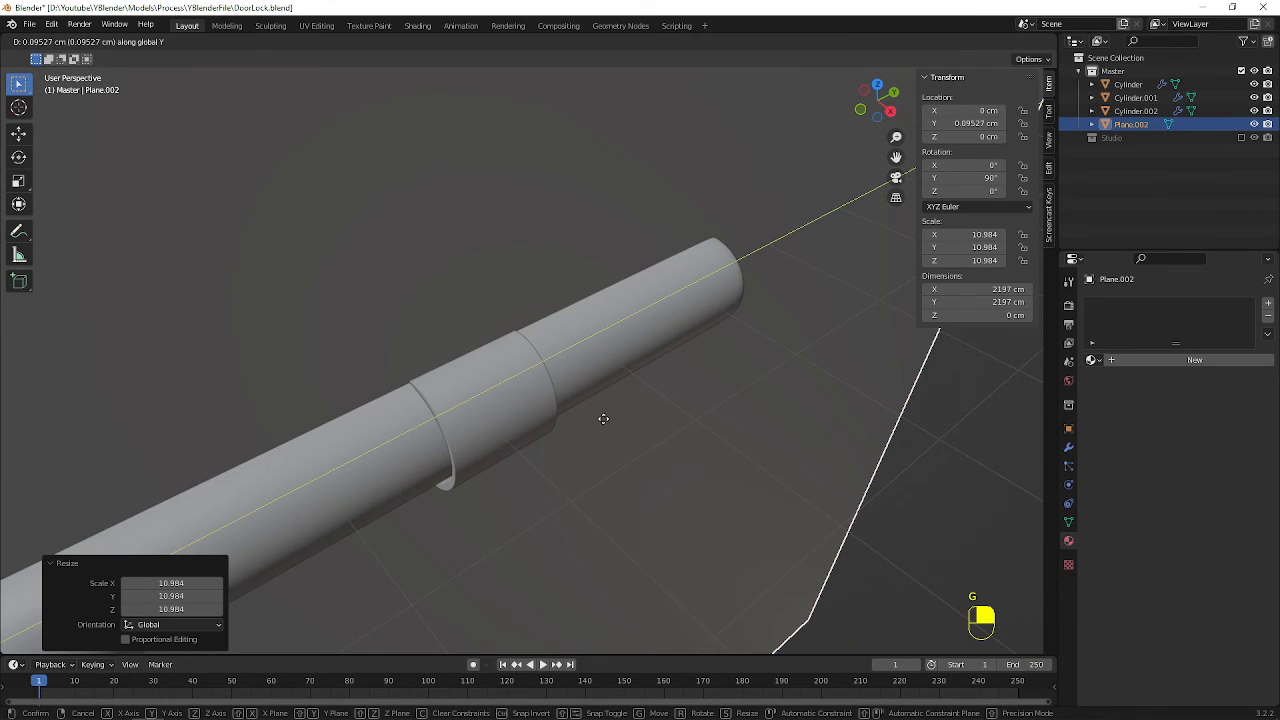
pyautogui.press('x')
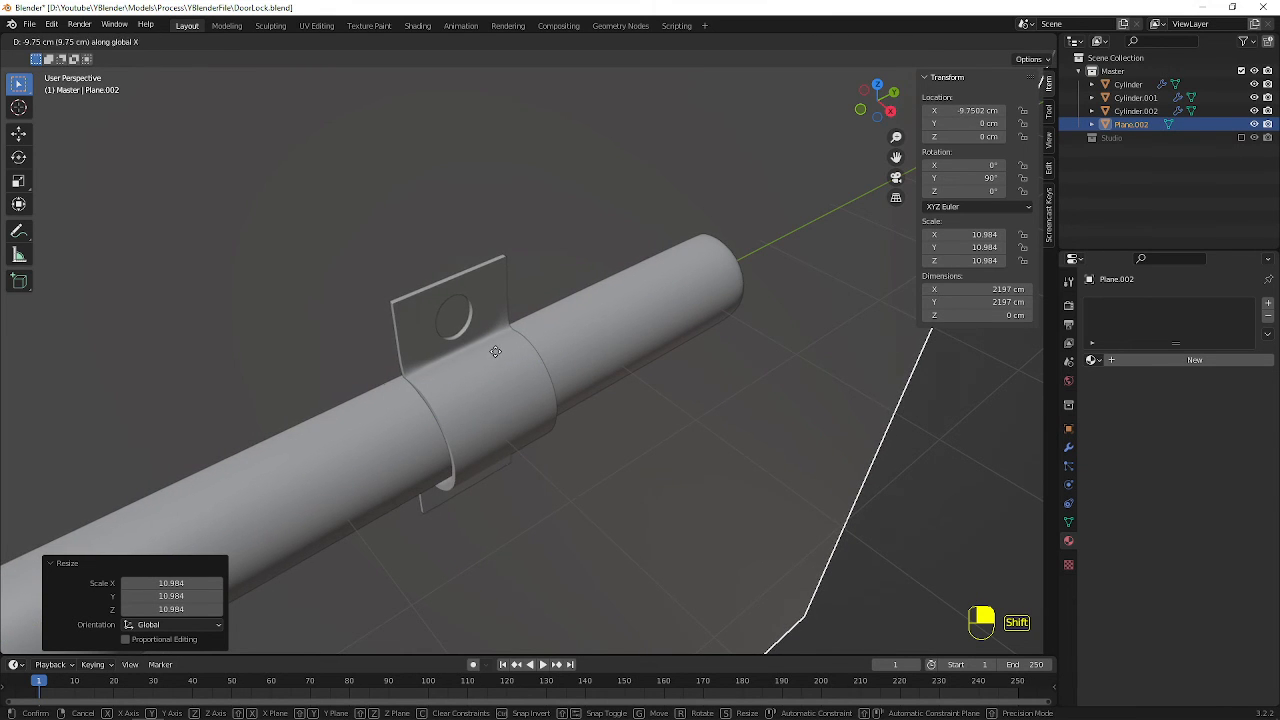
pyautogui.click(495, 352)
# Enlarge the backing plane uniformly by a further factor of about 1.27
pyautogui.scroll(-11, 503, 370)
pyautogui.keyDown('shift'); pyautogui.moveTo(571, 448); pyautogui.dragTo(616, 298, button='middle'); pyautogui.keyUp('shift')
pyautogui.scroll(5, 541, 340)
pyautogui.click(617, 300)
pyautogui.scroll(-5, 630, 346)
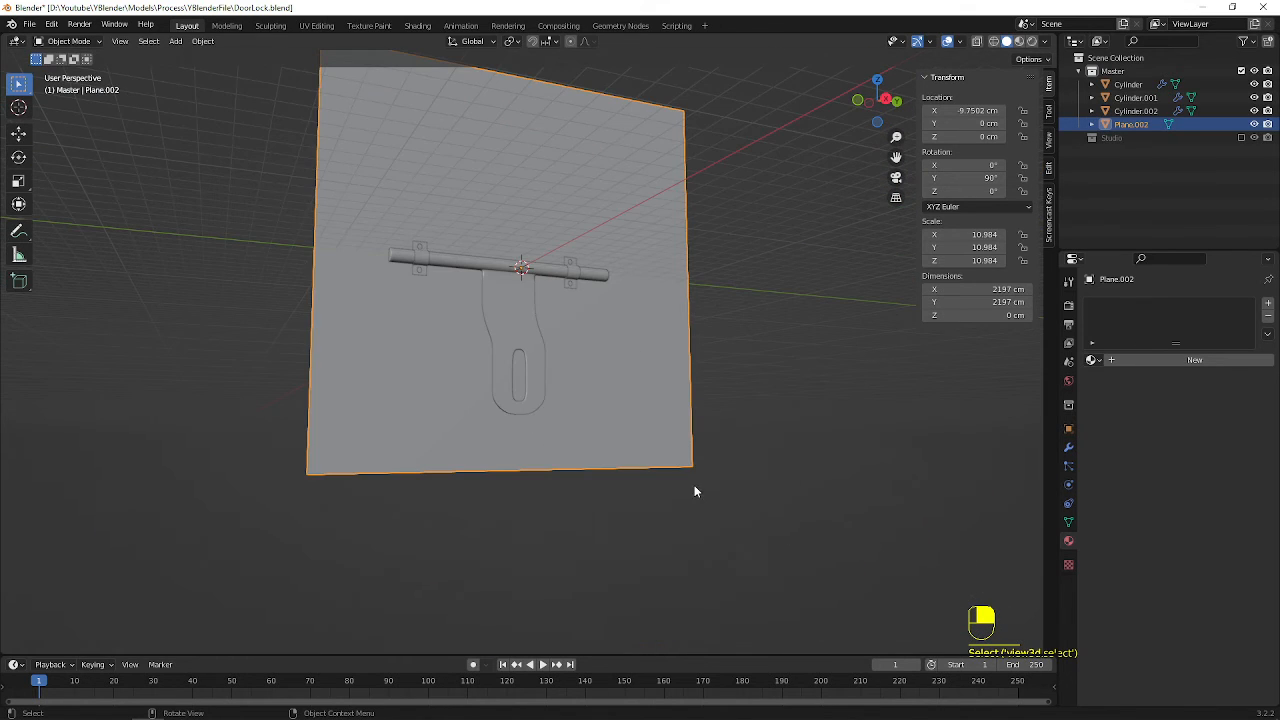
pyautogui.press('s')
pyautogui.click(781, 519)
# Select the rod and panel object and create a new material for it
pyautogui.moveTo(781, 519); pyautogui.dragTo(528, 277, button='middle')
pyautogui.scroll(4, 528, 280)
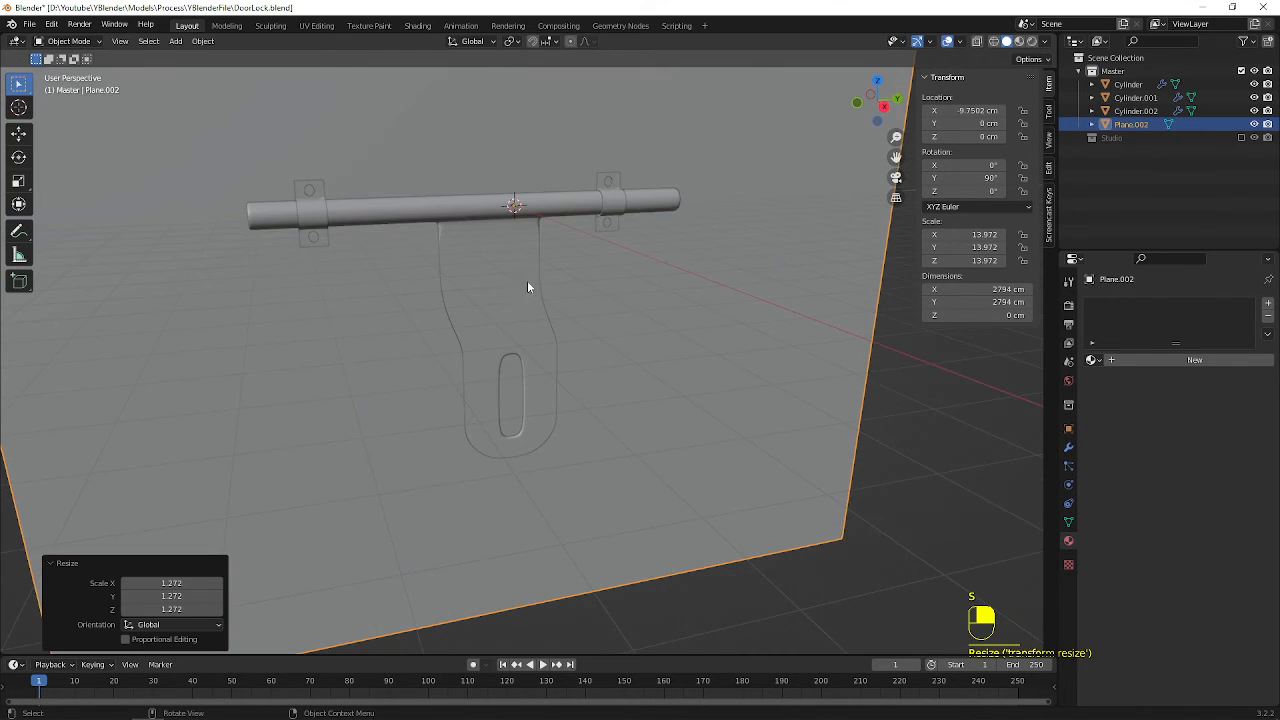
pyautogui.keyDown('shift'); pyautogui.moveTo(450, 209); pyautogui.dragTo(497, 307, button='middle'); pyautogui.keyUp('shift')
pyautogui.scroll(4, 515, 188)
pyautogui.scroll(-1, 497, 300)
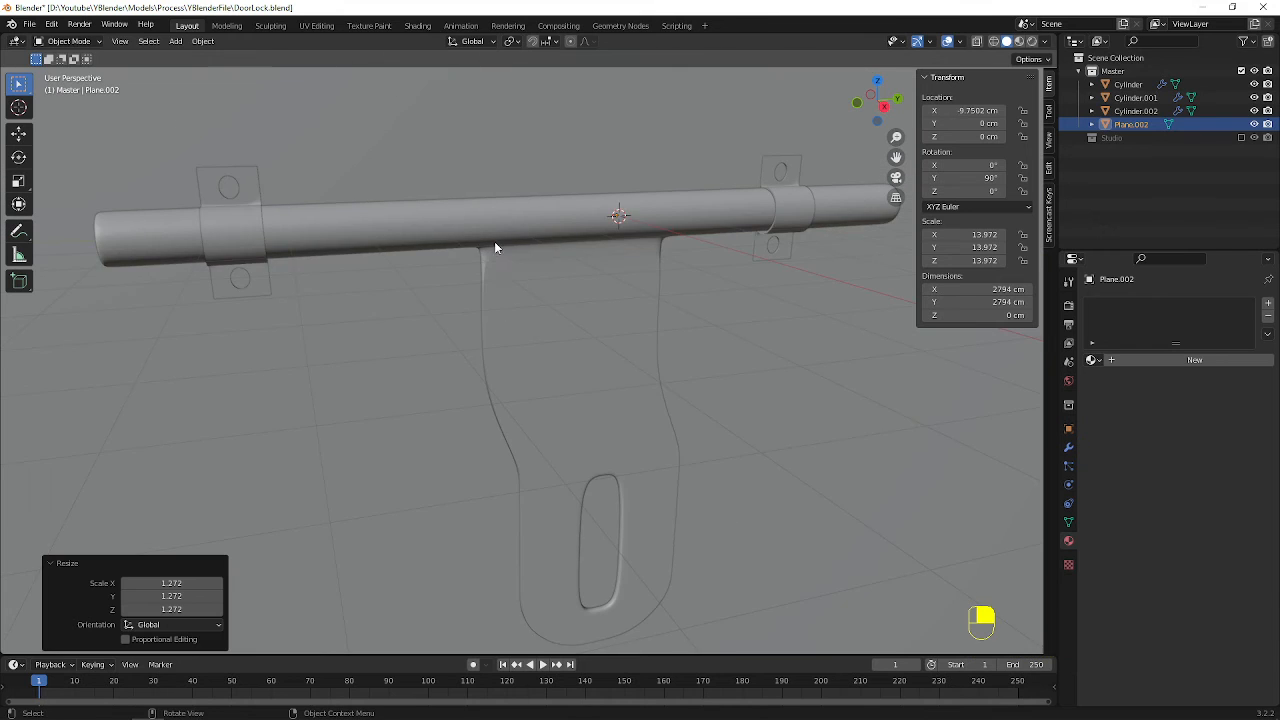
pyautogui.moveTo(495, 246); pyautogui.dragTo(517, 222, button='middle')
pyautogui.scroll(-4, 520, 232)
pyautogui.click(580, 350)
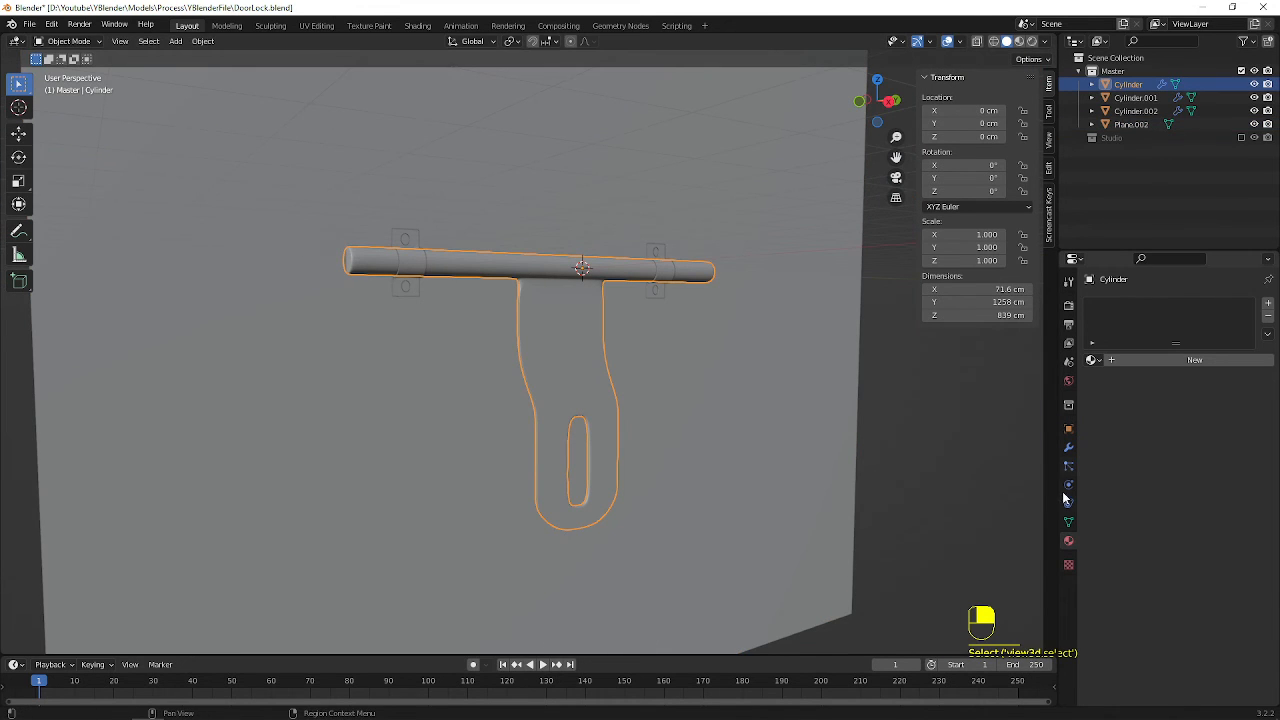
pyautogui.click(1129, 358)
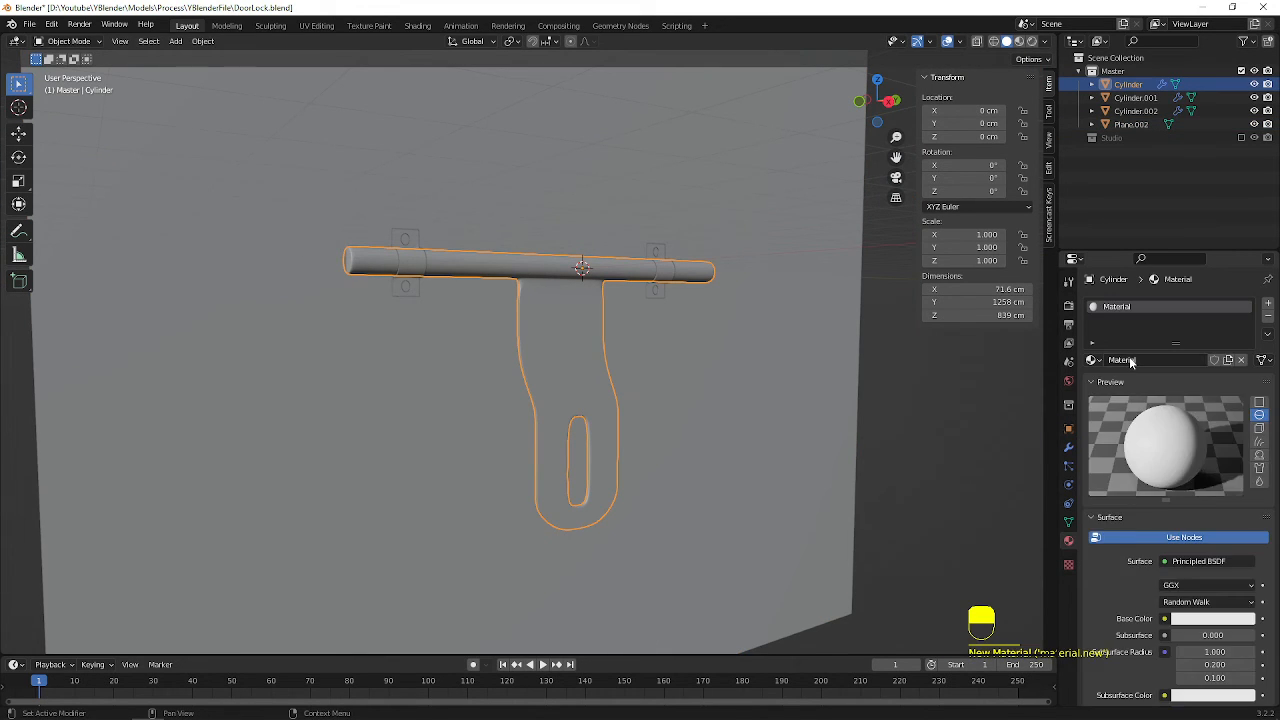
# Set the base colour of the rod and panel material to a light orange
pyautogui.scroll(-5, 1204, 596)
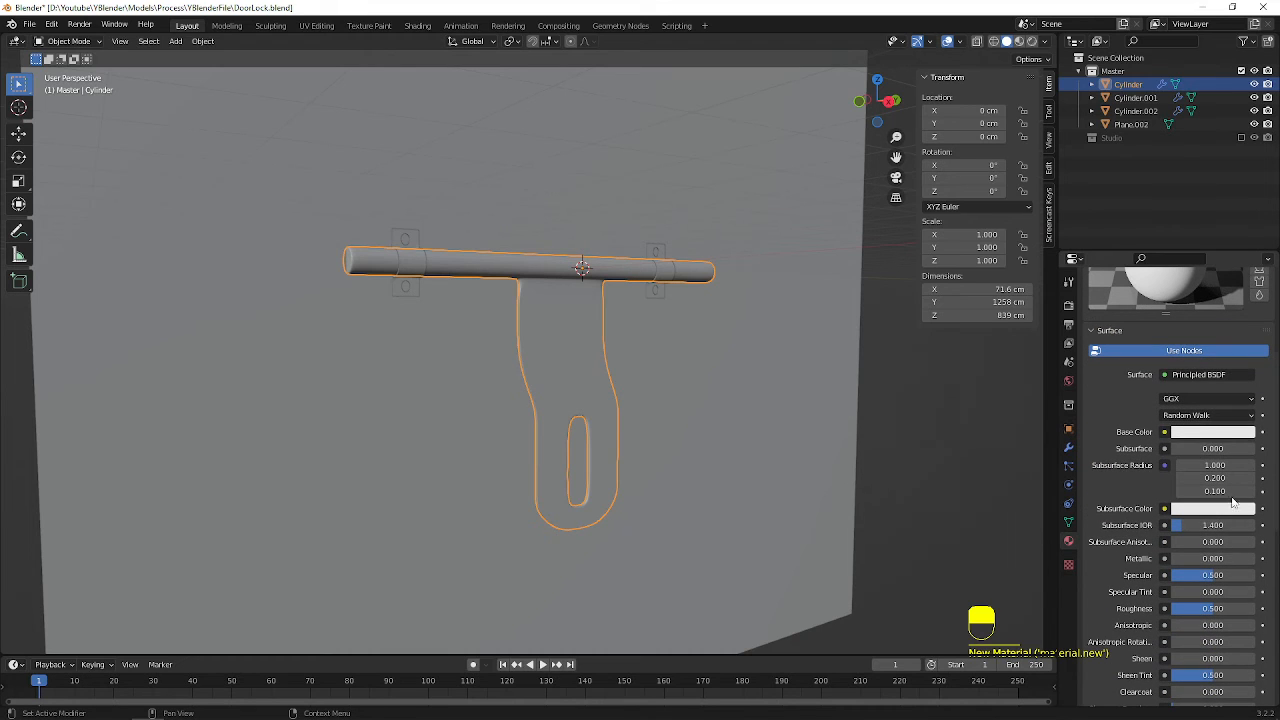
pyautogui.click(1221, 436)
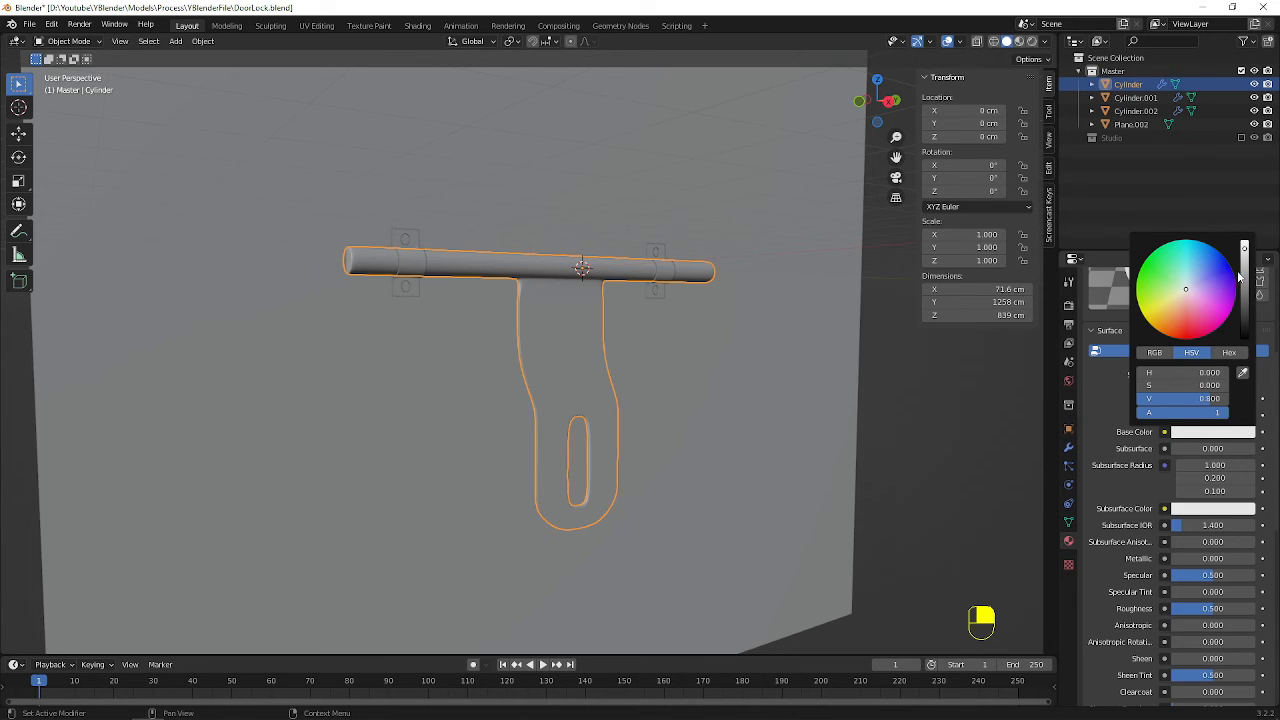
pyautogui.click(1208, 431)
pyautogui.click(1167, 315)
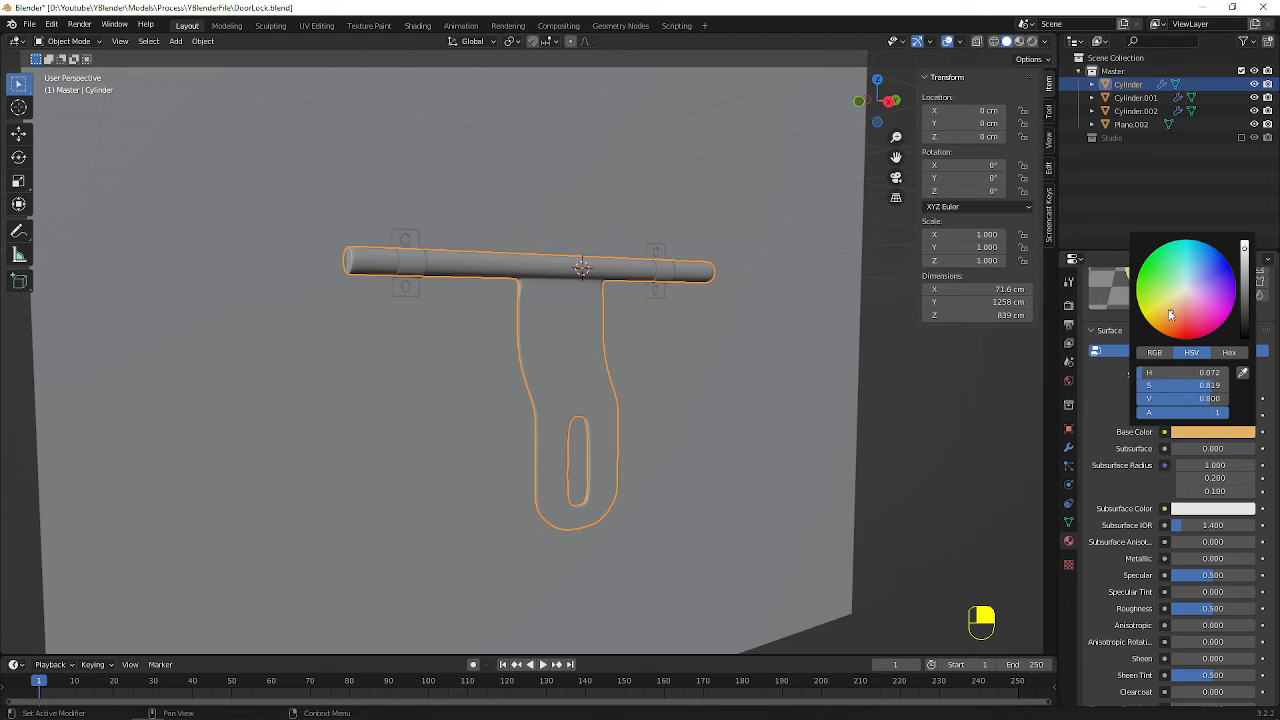
pyautogui.moveTo(1177, 316); pyautogui.dragTo(1175, 315)
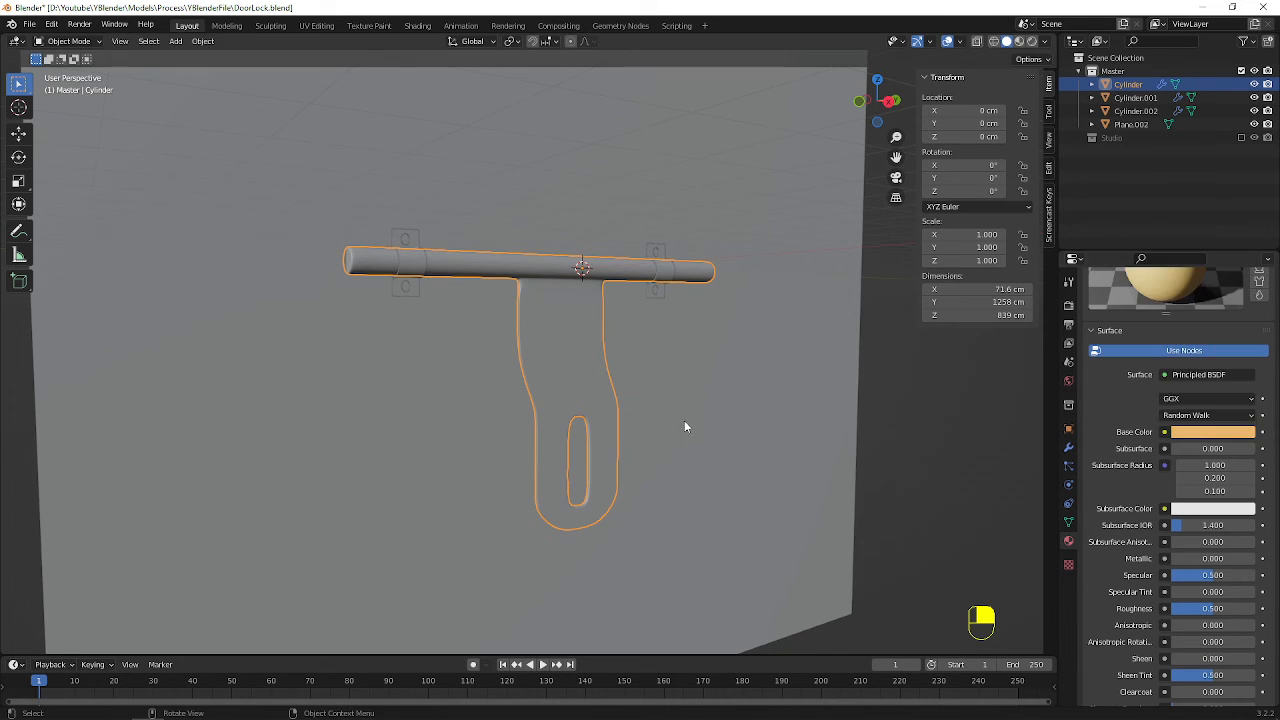
# Switch the viewport to Material Preview shading to check the rod and panel's colour
pyautogui.press('z')
pyautogui.click(683, 504)
pyautogui.scroll(1, 570, 398)
pyautogui.scroll(1, 570, 398)
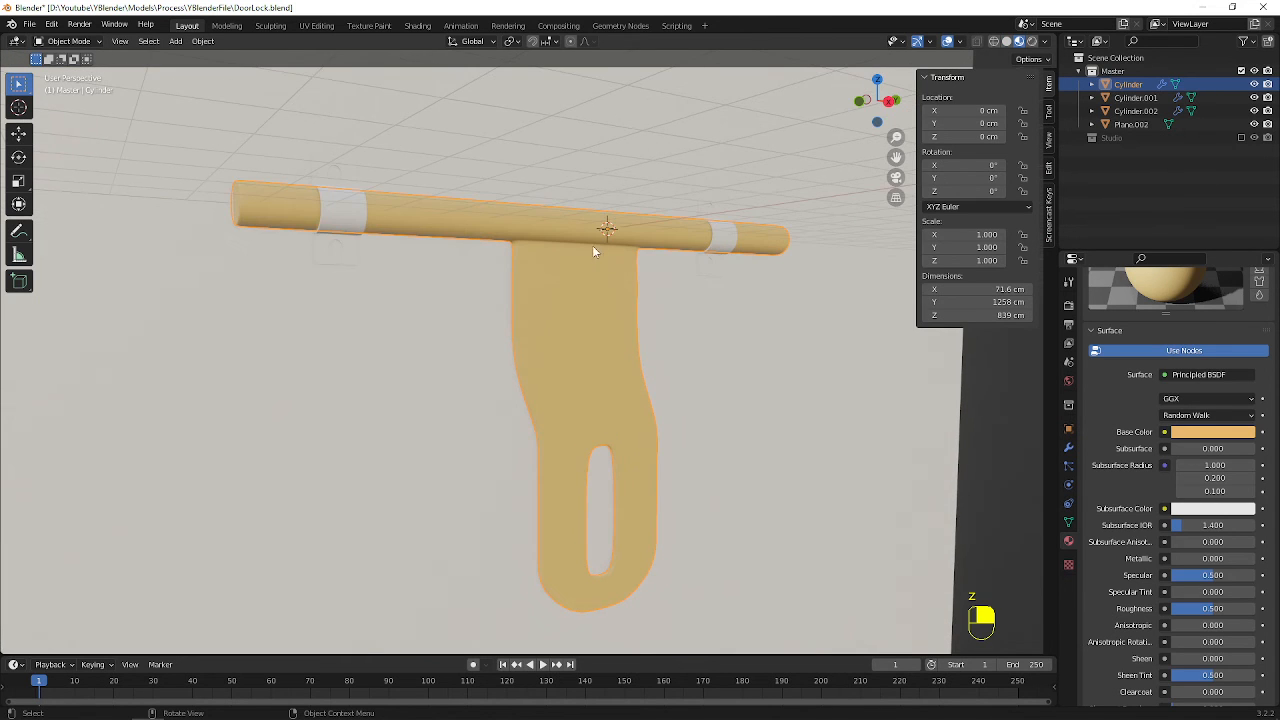
pyautogui.moveTo(600, 251); pyautogui.dragTo(610, 326, button='middle')
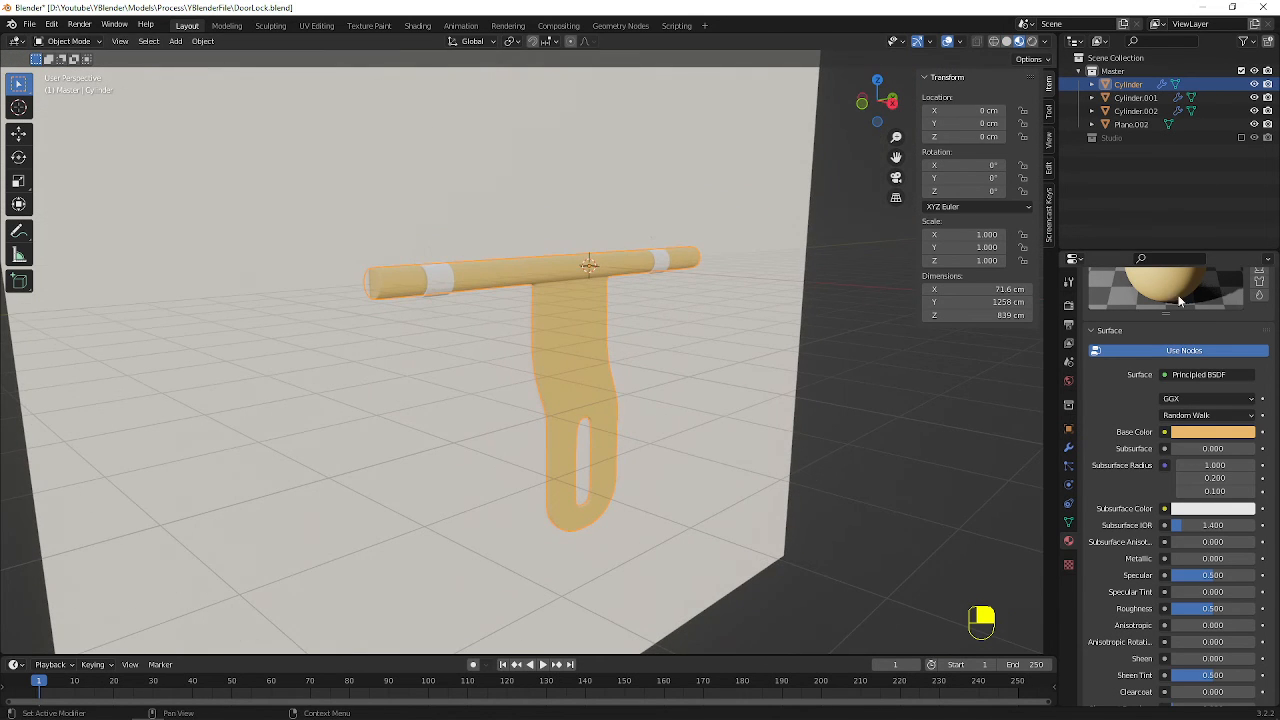
# Set the rod material's base colour to a dark brown with hue 0.042, saturation 0.822 and value 0.173
pyautogui.click(1210, 435)
pyautogui.moveTo(1175, 313); pyautogui.dragTo(1171, 326)
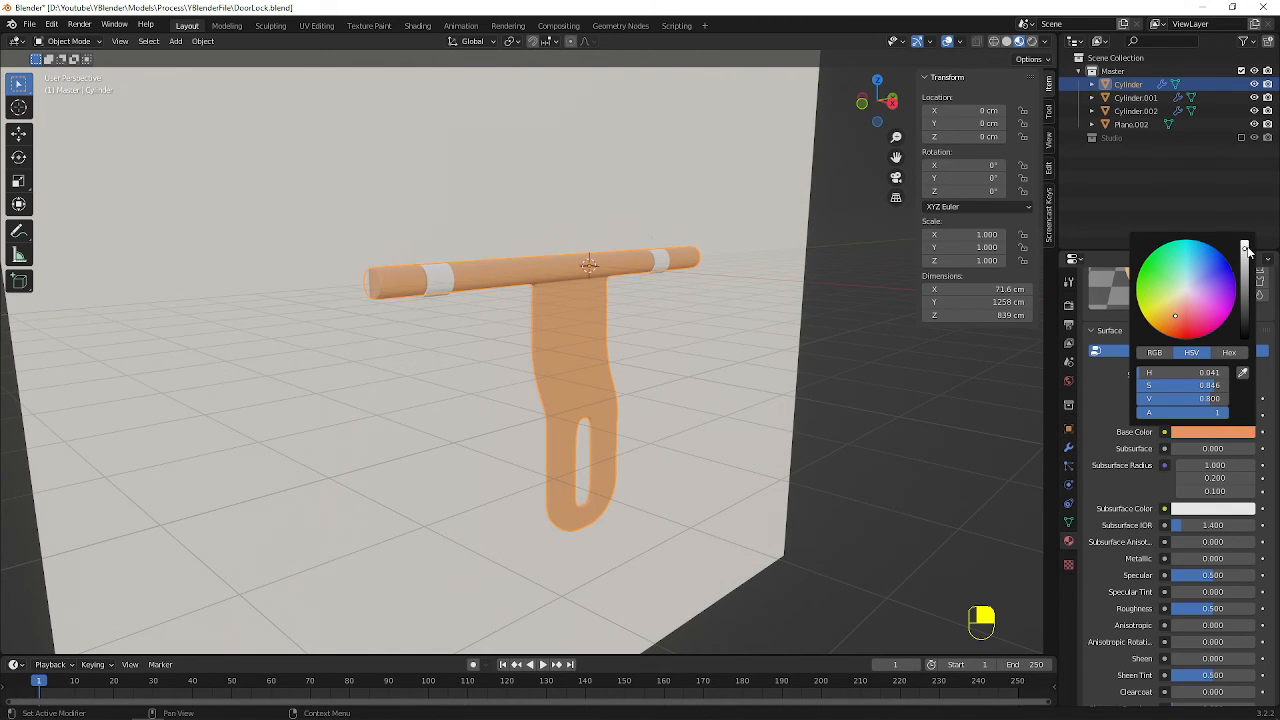
pyautogui.moveTo(1247, 252); pyautogui.dragTo(1245, 293)
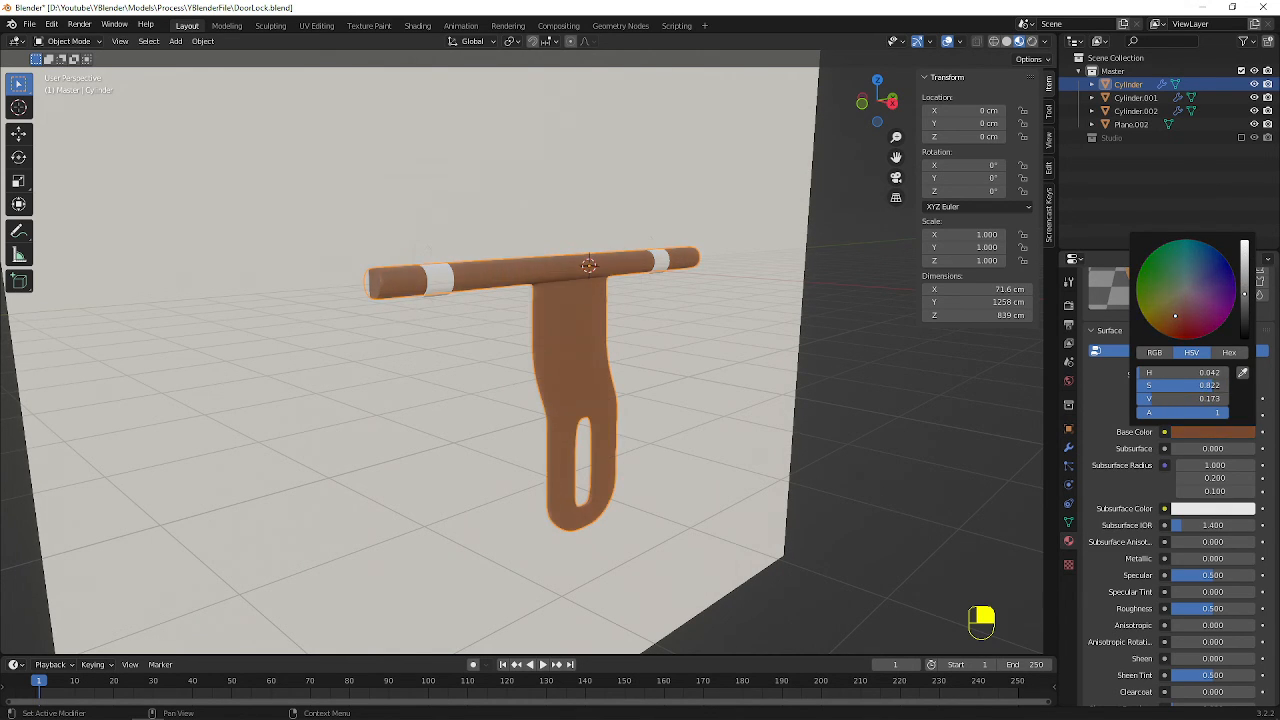
pyautogui.scroll(1, 587, 320)
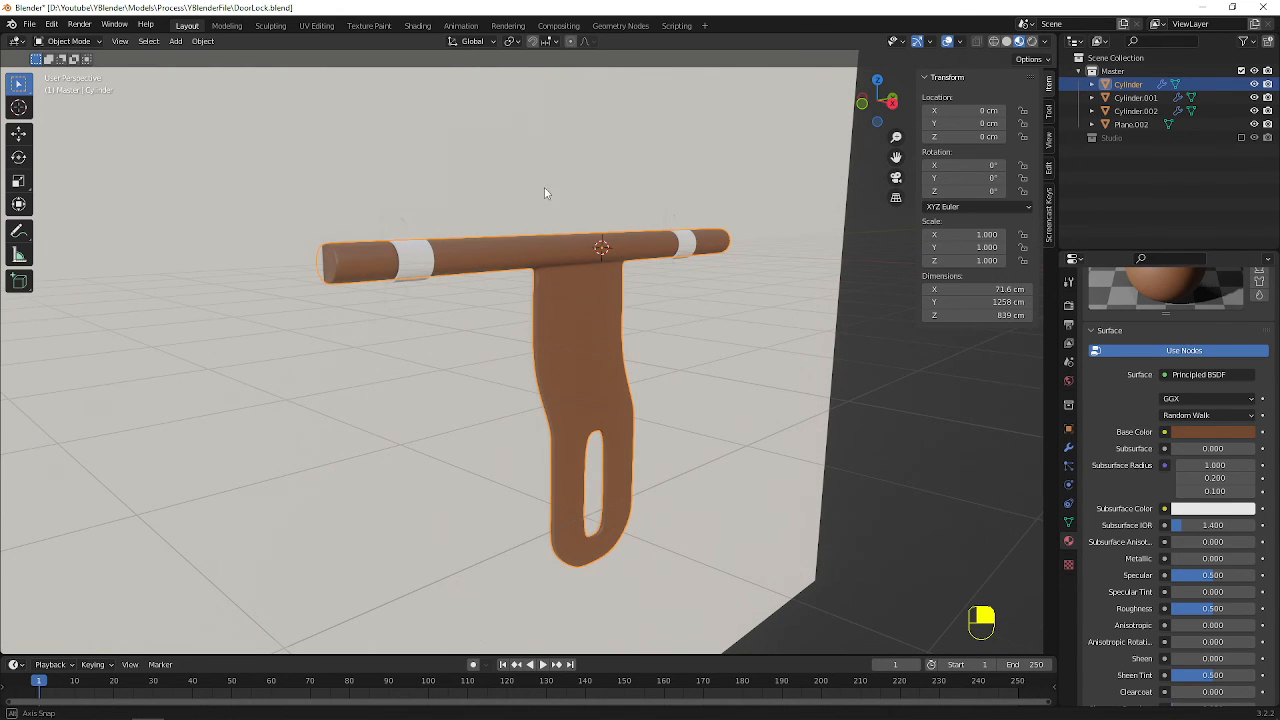
pyautogui.moveTo(544, 187); pyautogui.dragTo(491, 360, button='middle')
pyautogui.press('g')
pyautogui.press('y')
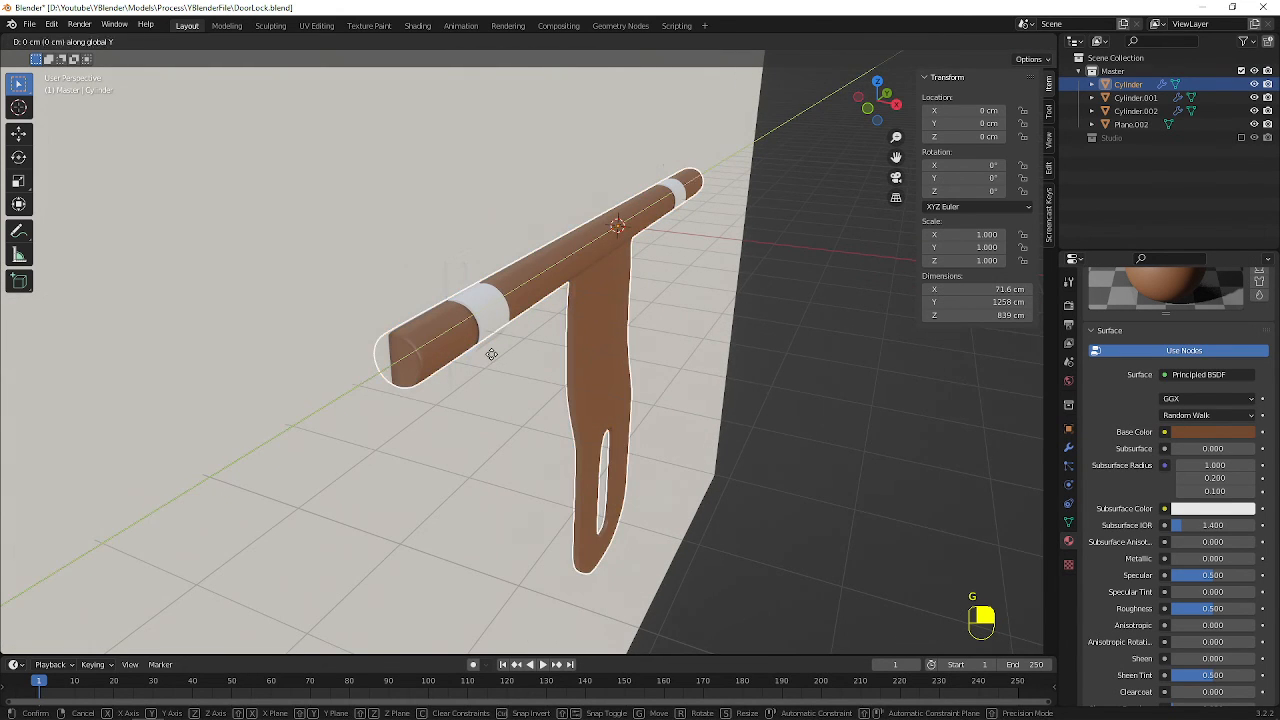
pyautogui.rightClick(481, 349)
# Move the backing plane in the negative X direction to about -47.77 cm so it clears the rod
pyautogui.click(473, 515)
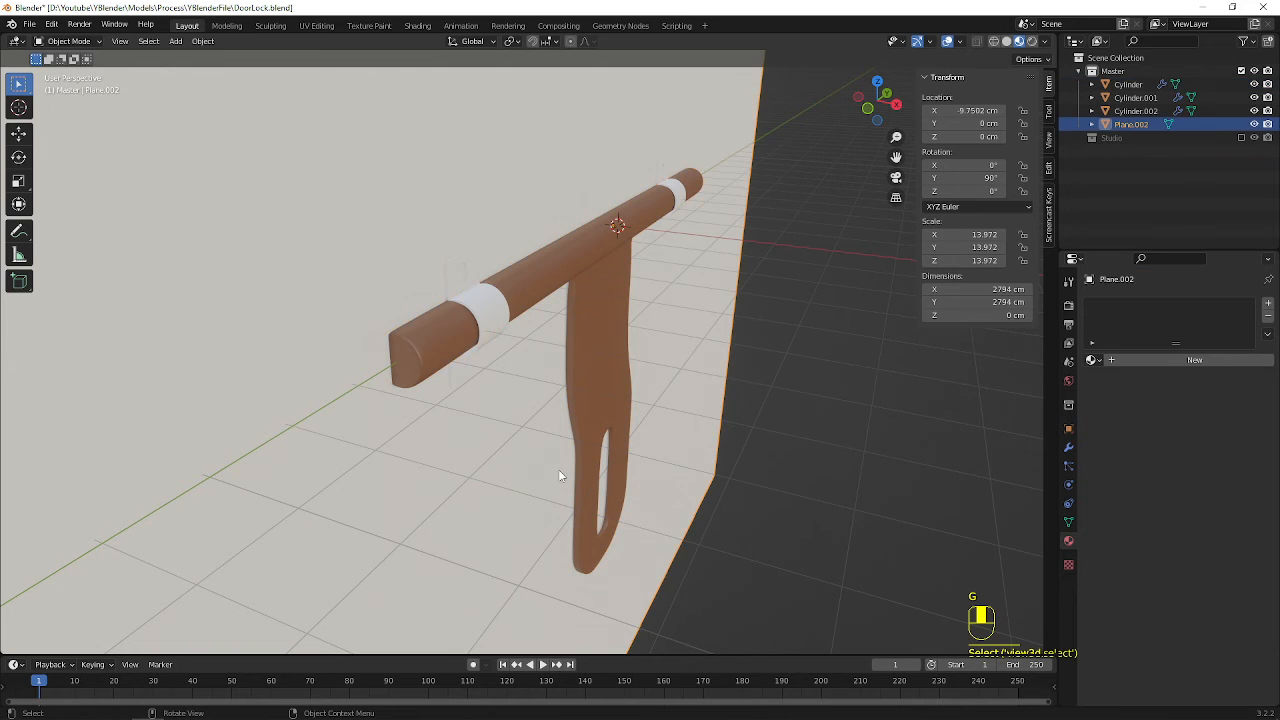
pyautogui.press('g')
pyautogui.press('x')
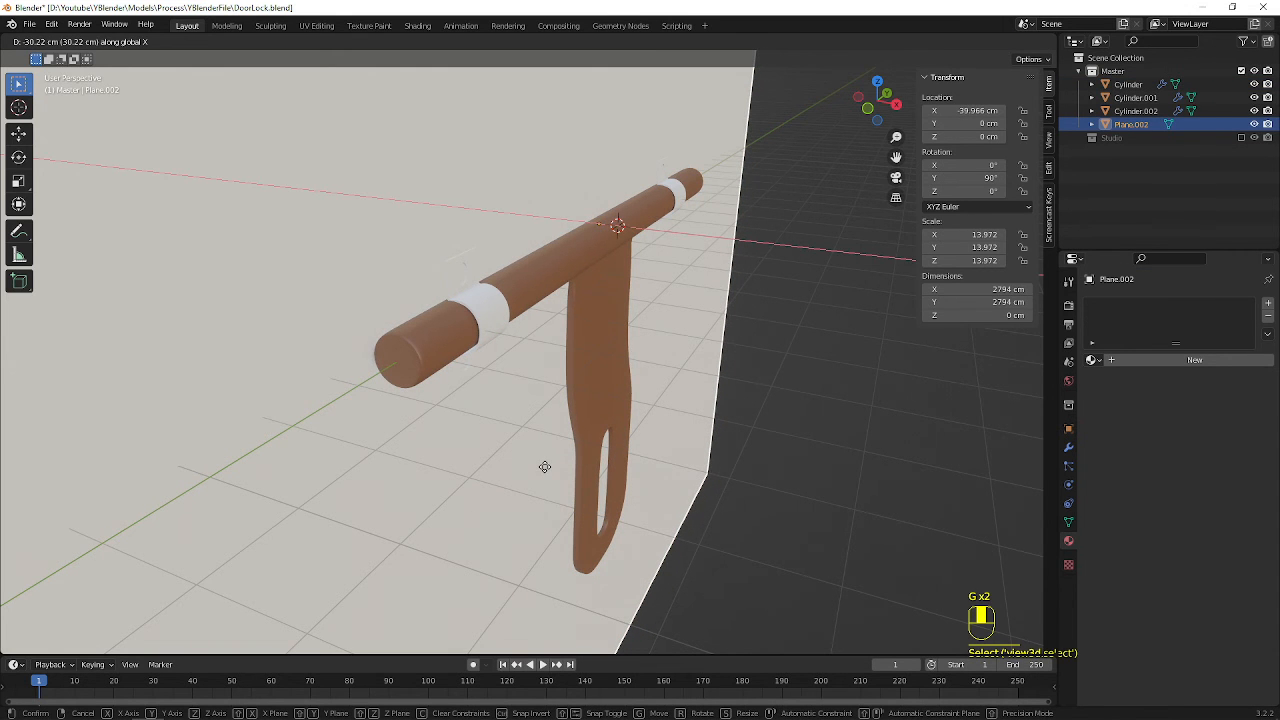
pyautogui.click(545, 468)
pyautogui.moveTo(546, 469); pyautogui.dragTo(552, 313, button='middle')
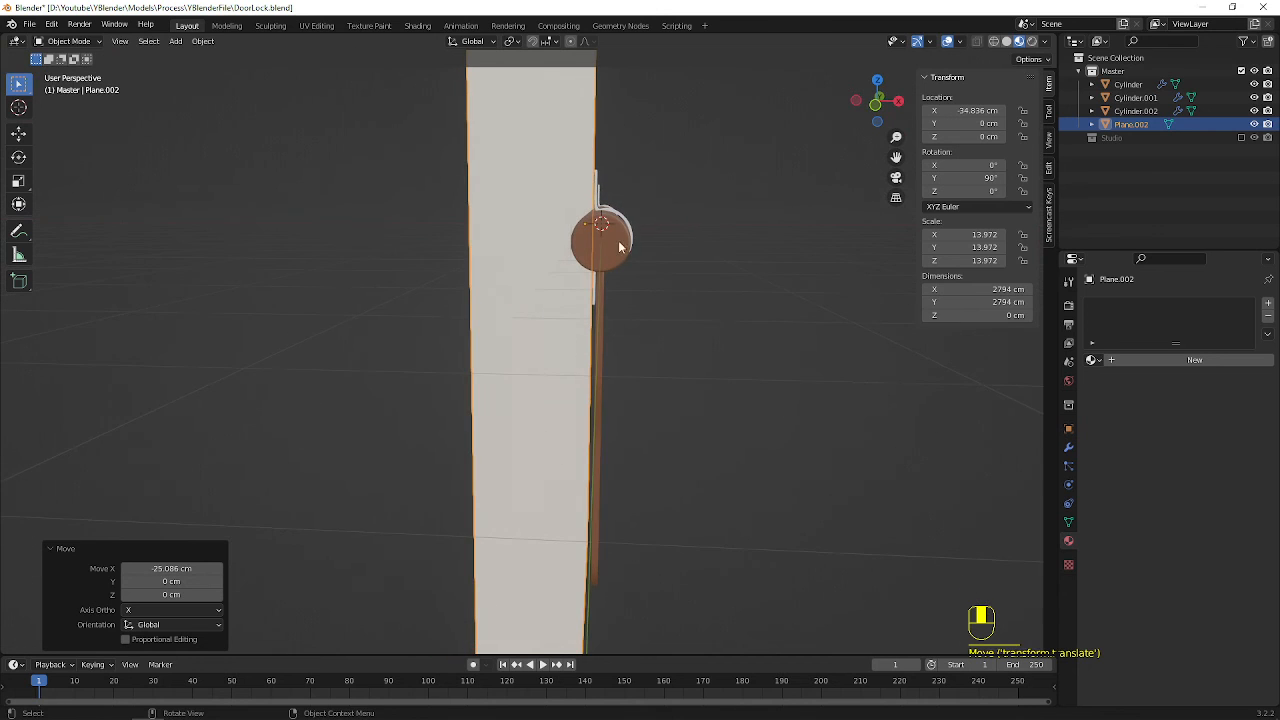
pyautogui.moveTo(617, 242); pyautogui.dragTo(647, 234, button='middle')
pyautogui.press('g')
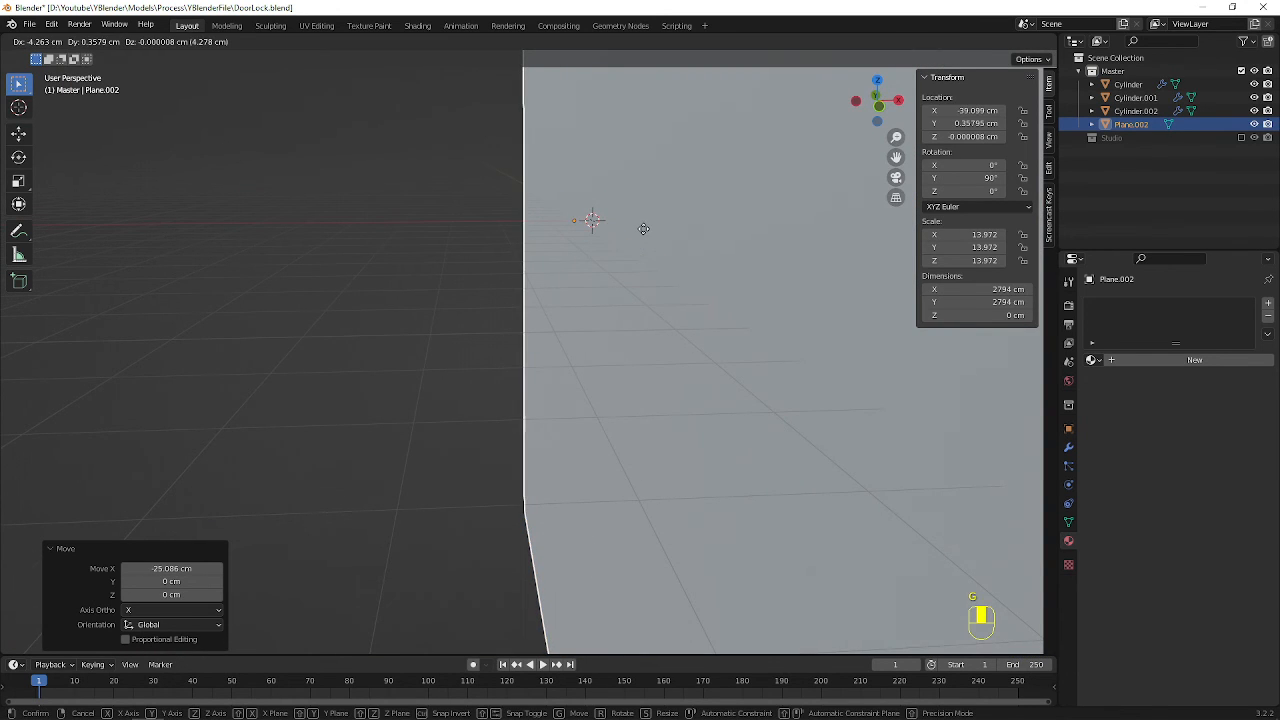
pyautogui.click(581, 244)
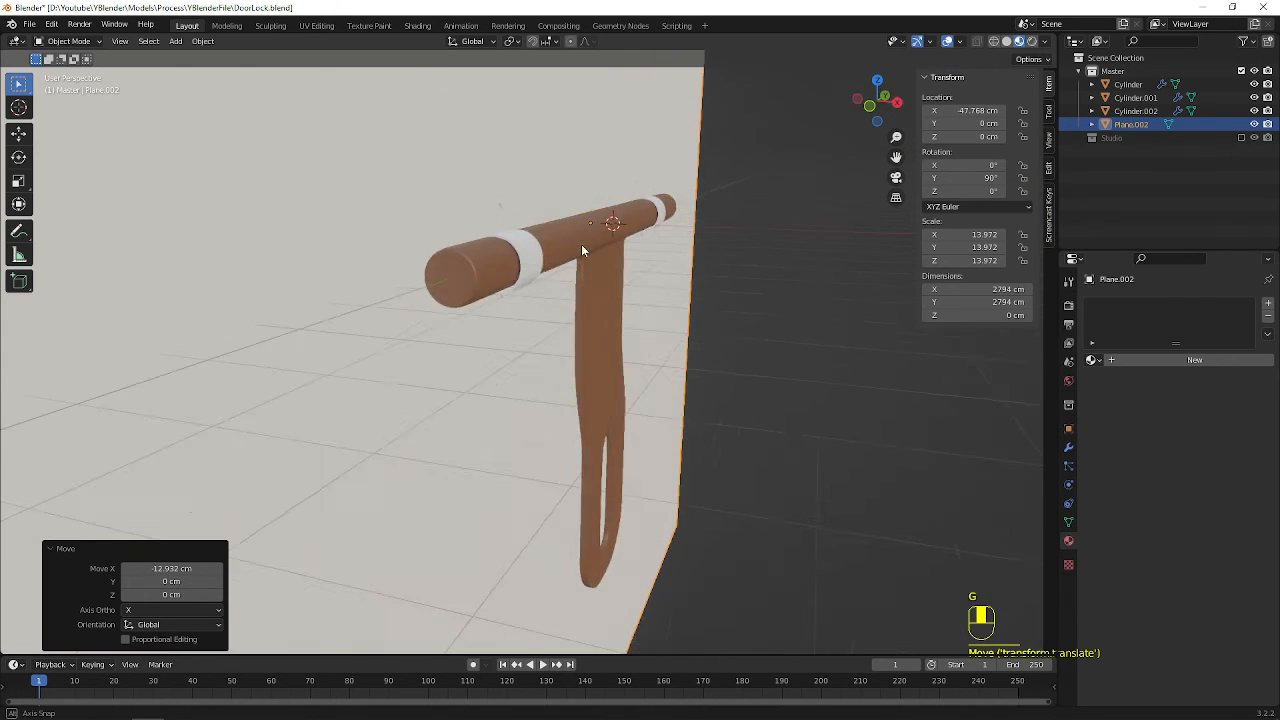
# Select both brackets and scale them along X by about 1.331
pyautogui.click(592, 248)
pyautogui.moveTo(592, 248); pyautogui.dragTo(656, 143, button='middle')
pyautogui.click(646, 187)
pyautogui.click(643, 140)
pyautogui.keyDown('shift'); pyautogui.click(579, 270); pyautogui.keyUp('shift')
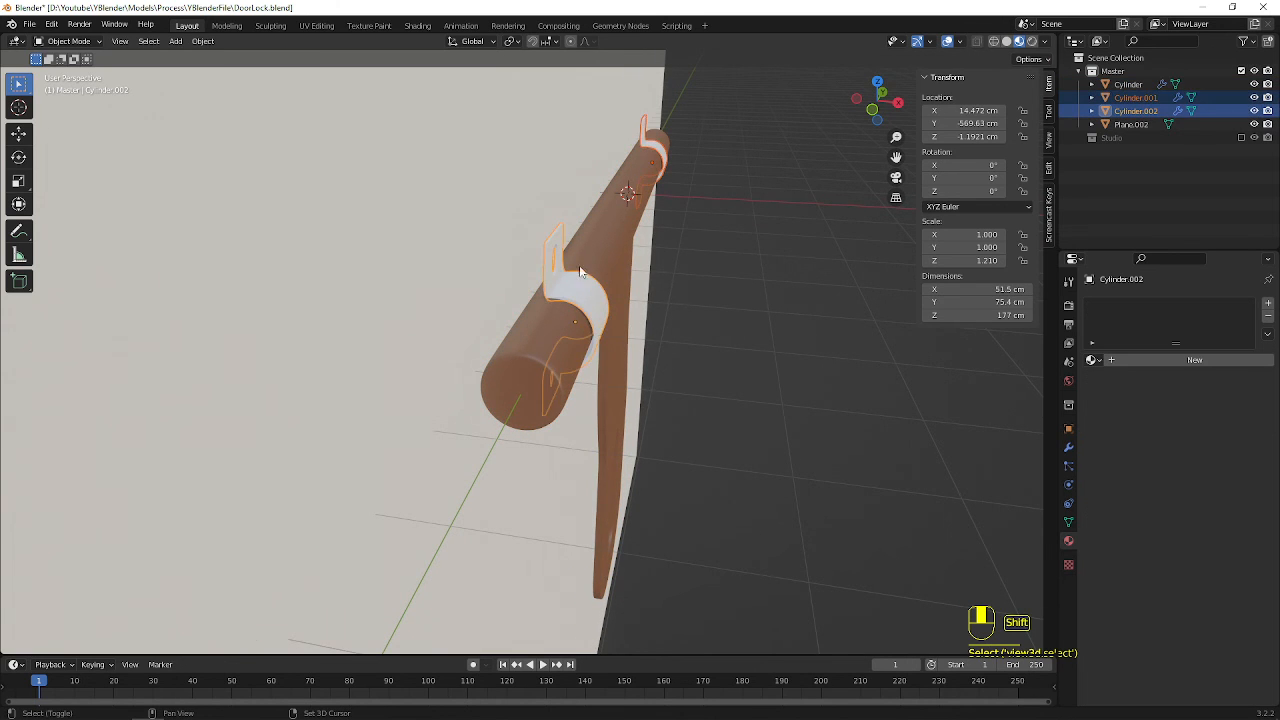
pyautogui.moveTo(580, 270); pyautogui.dragTo(668, 258, button='middle')
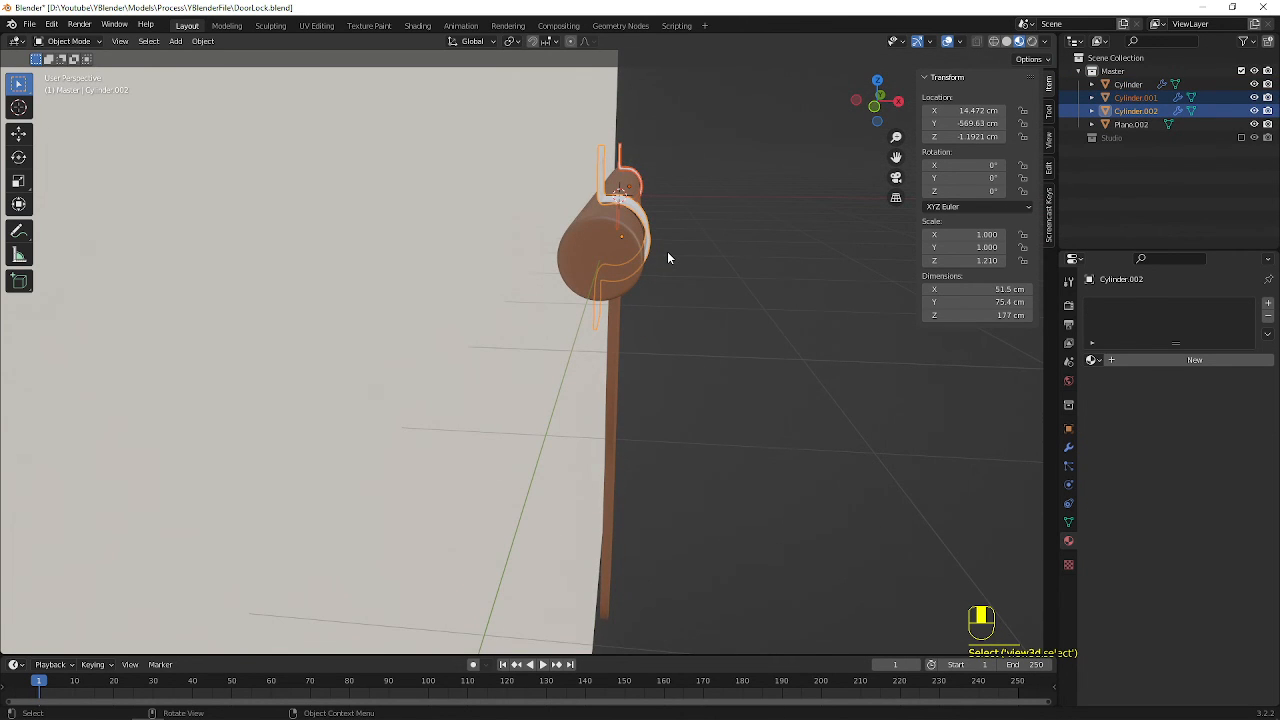
pyautogui.press('s')
pyautogui.press('y')
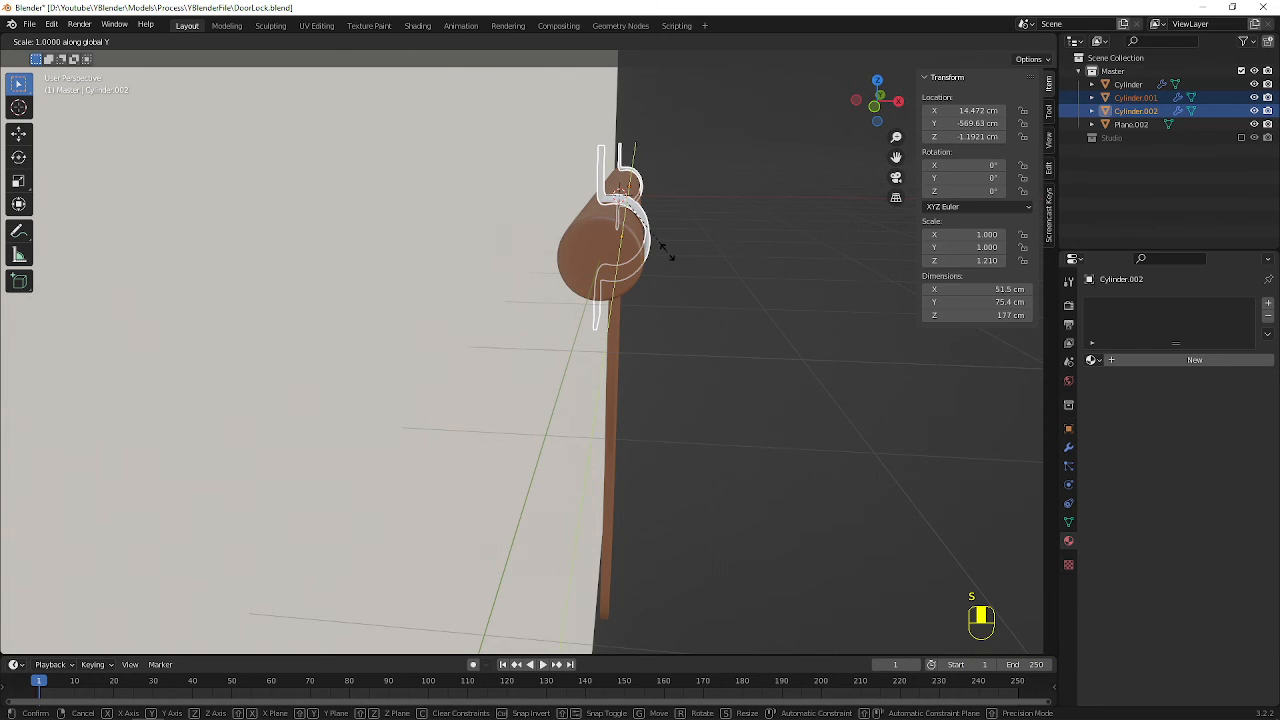
pyautogui.press('x')
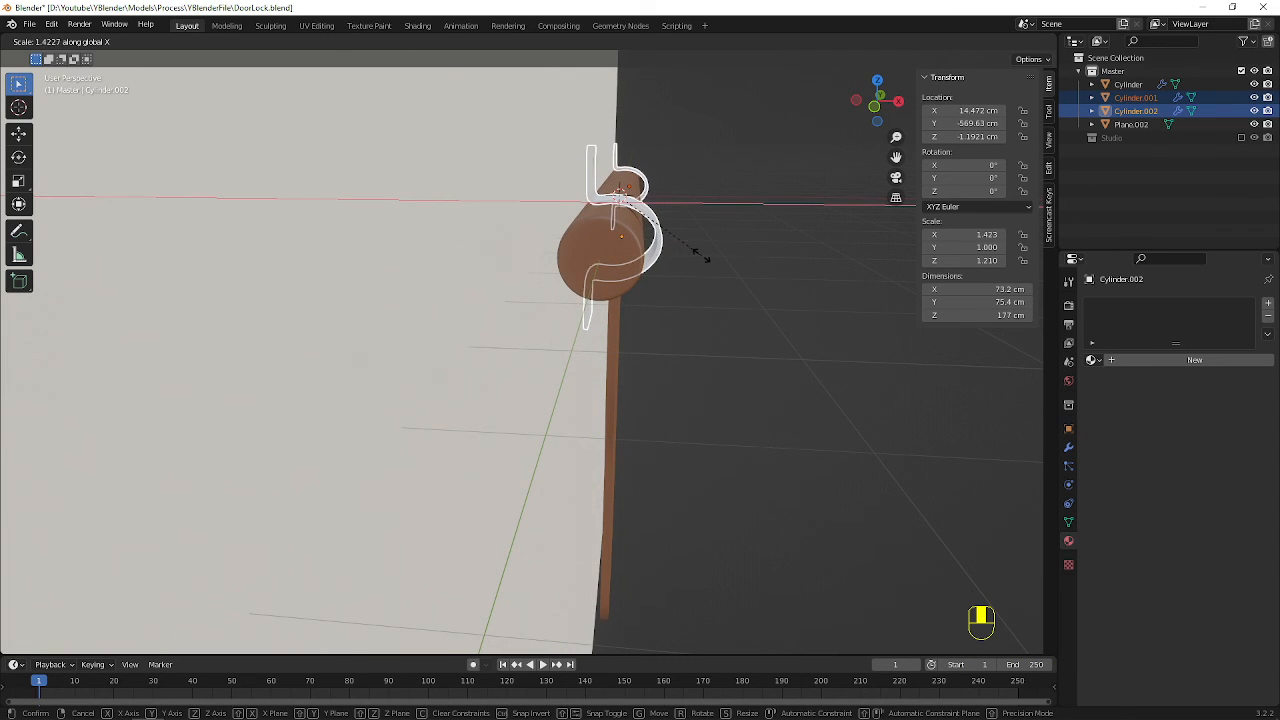
pyautogui.click(696, 251)
# Move both brackets about 9.35 cm in the negative X direction, back against the rod
pyautogui.press('g')
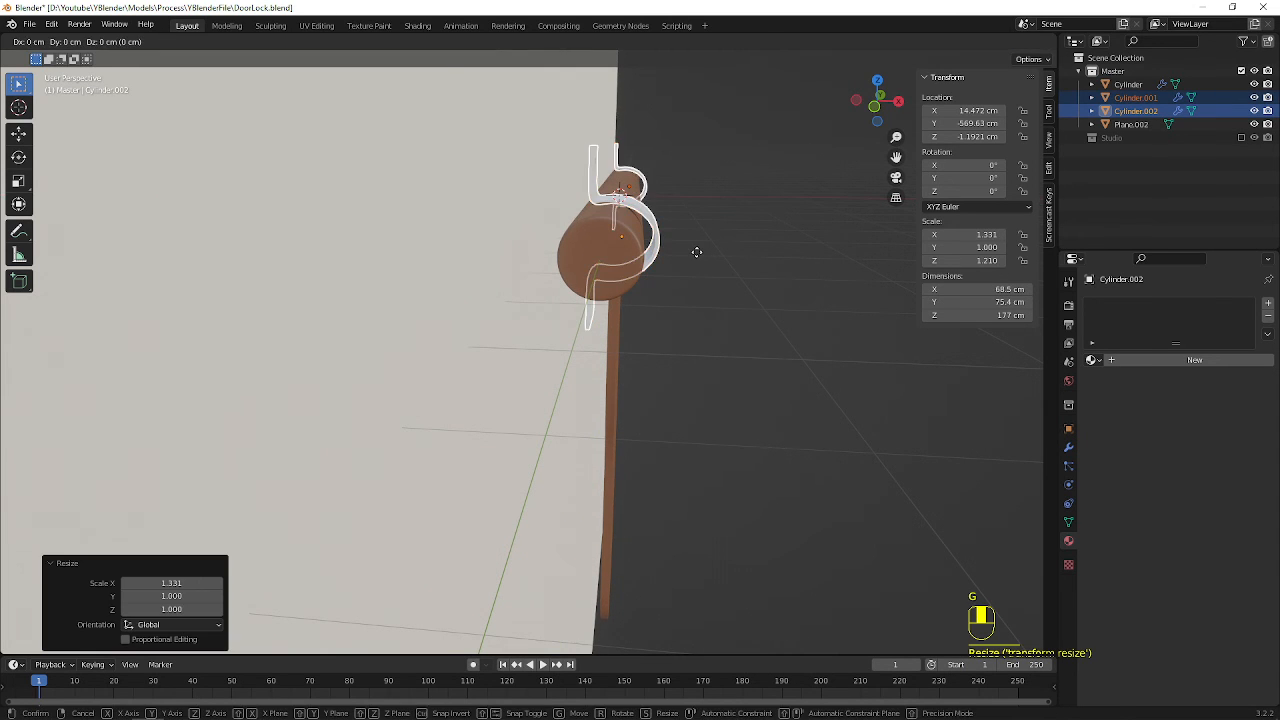
pyautogui.press('x')
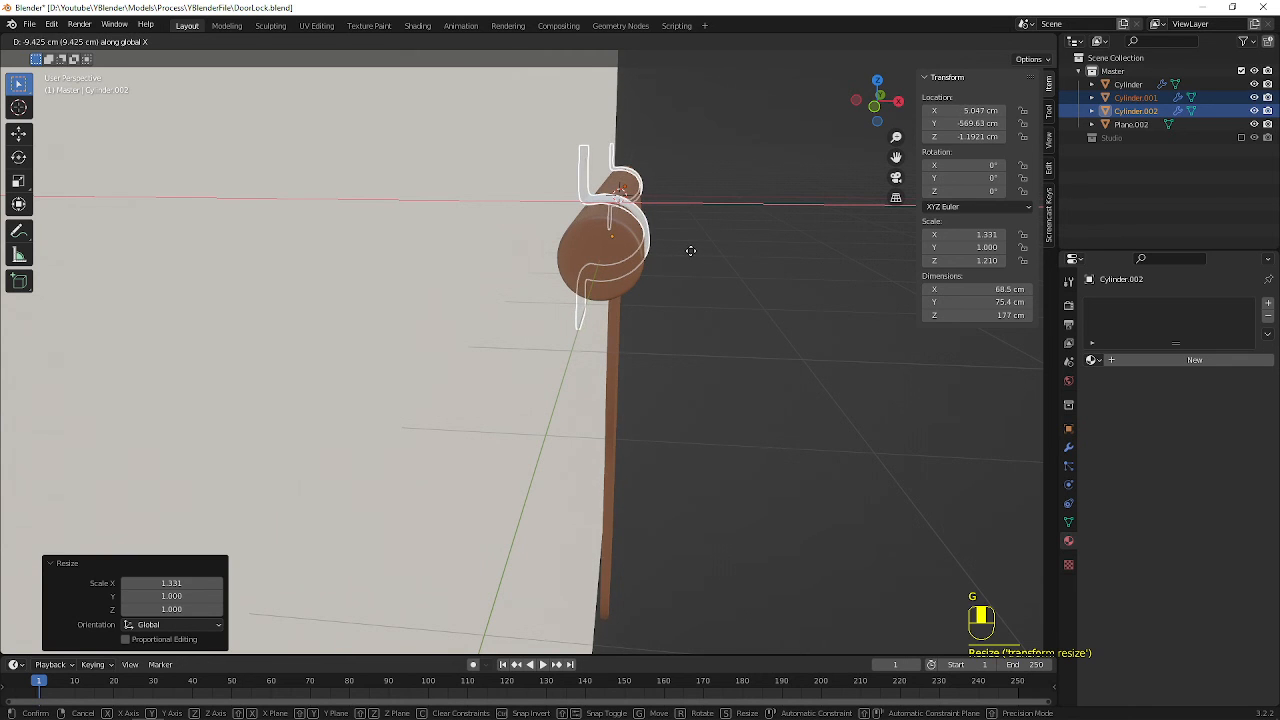
pyautogui.click(690, 251)
pyautogui.moveTo(690, 251); pyautogui.dragTo(596, 250, button='middle')
pyautogui.scroll(-6, 650, 283)
pyautogui.click(650, 283)
# Select the rod and panel object and lower its material's roughness to about 0.295
pyautogui.scroll(3, 606, 316)
pyautogui.click(567, 302)
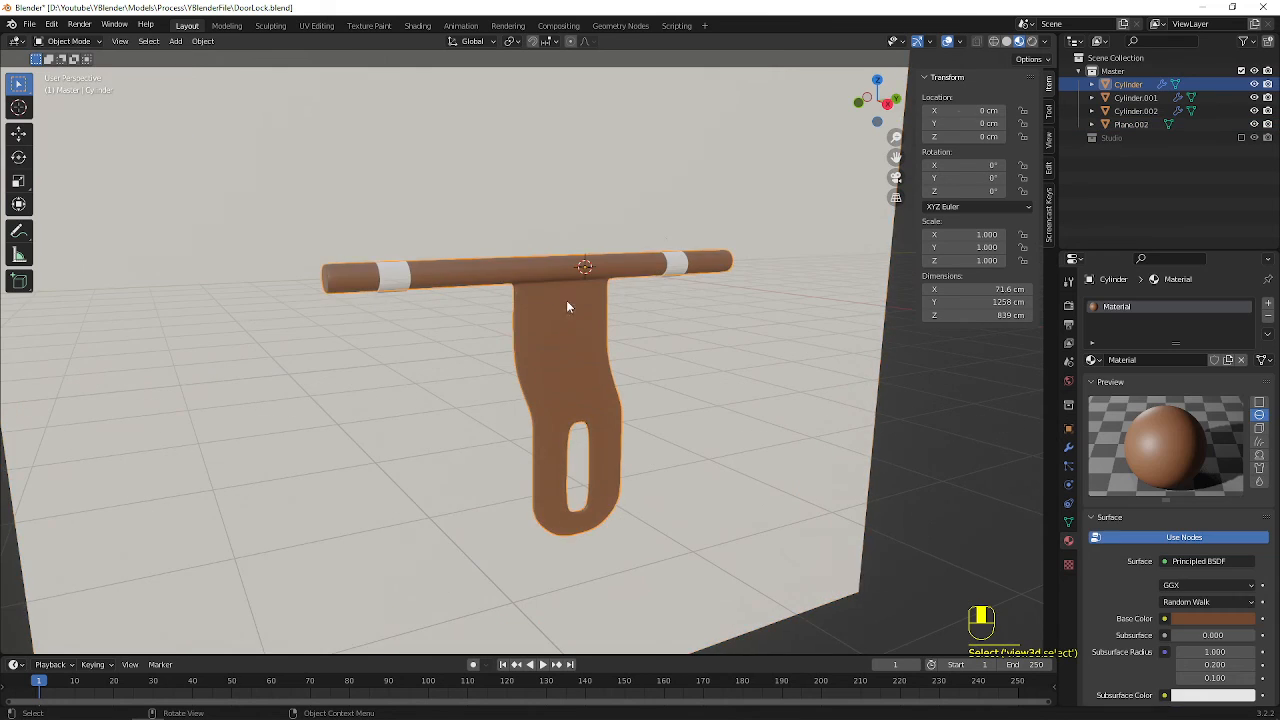
pyautogui.scroll(4, 567, 302)
pyautogui.moveTo(662, 290); pyautogui.dragTo(626, 323, button='middle')
pyautogui.scroll(-3, 638, 285)
pyautogui.scroll(-6, 1168, 507)
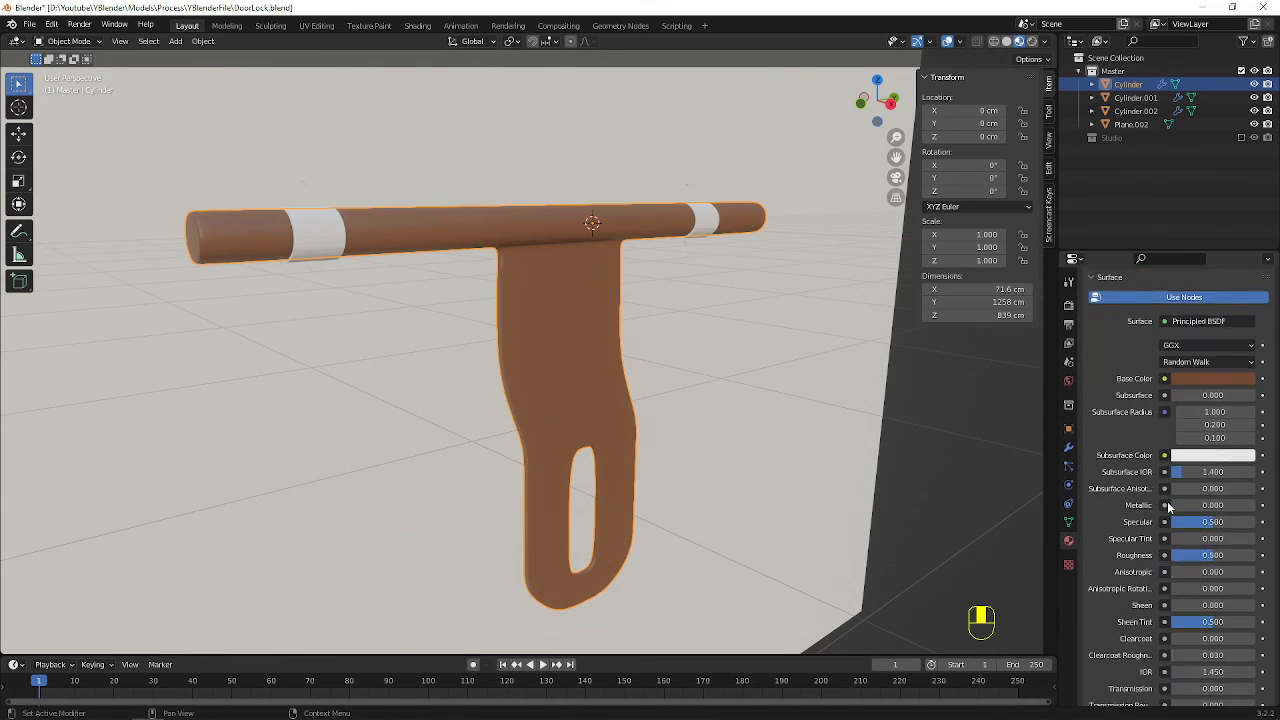
pyautogui.scroll(-2, 1168, 507)
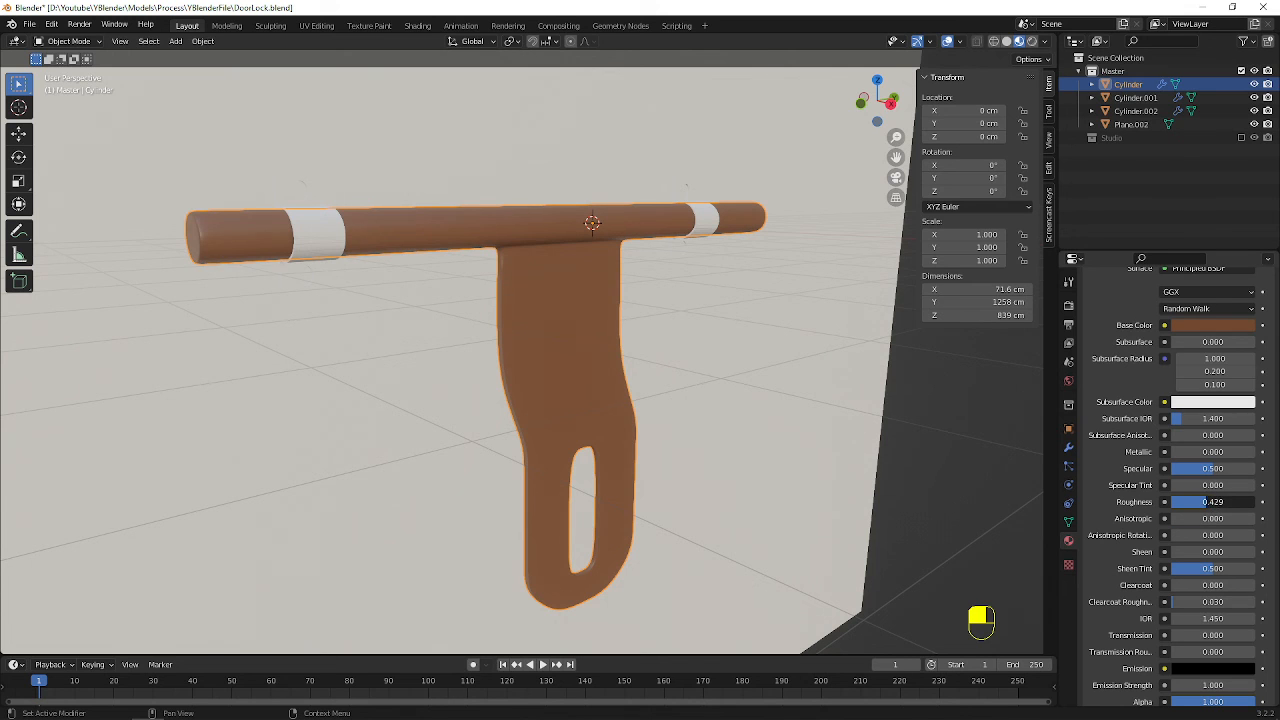
pyautogui.moveTo(690, 360); pyautogui.dragTo(740, 381, button='middle')
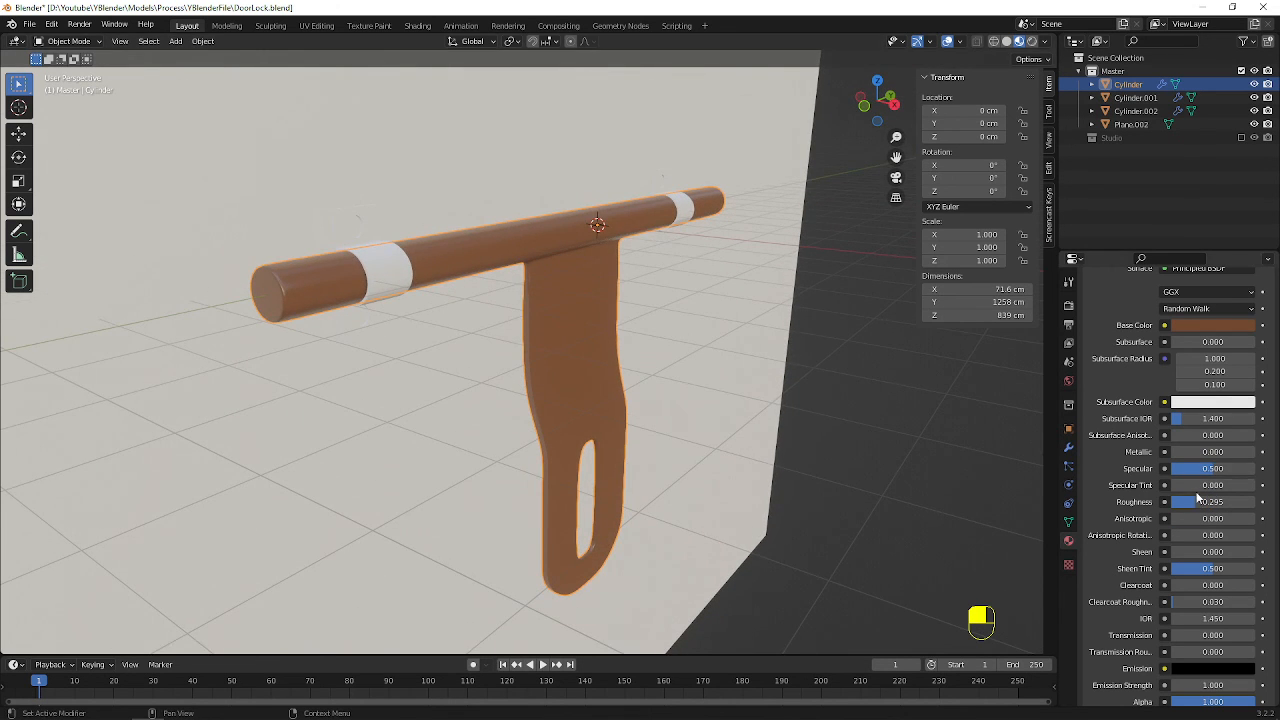
pyautogui.moveTo(1212, 501); pyautogui.dragTo(1196, 501)
# Assign the rod's existing brown material, named Material, to each of the two brackets
pyautogui.moveTo(600, 330); pyautogui.dragTo(516, 317, button='middle')
pyautogui.scroll(-3, 516, 317)
pyautogui.moveTo(485, 266); pyautogui.dragTo(536, 286, button='middle')
pyautogui.click(378, 280)
pyautogui.keyDown('shift'); pyautogui.click(630, 288); pyautogui.keyUp('shift')
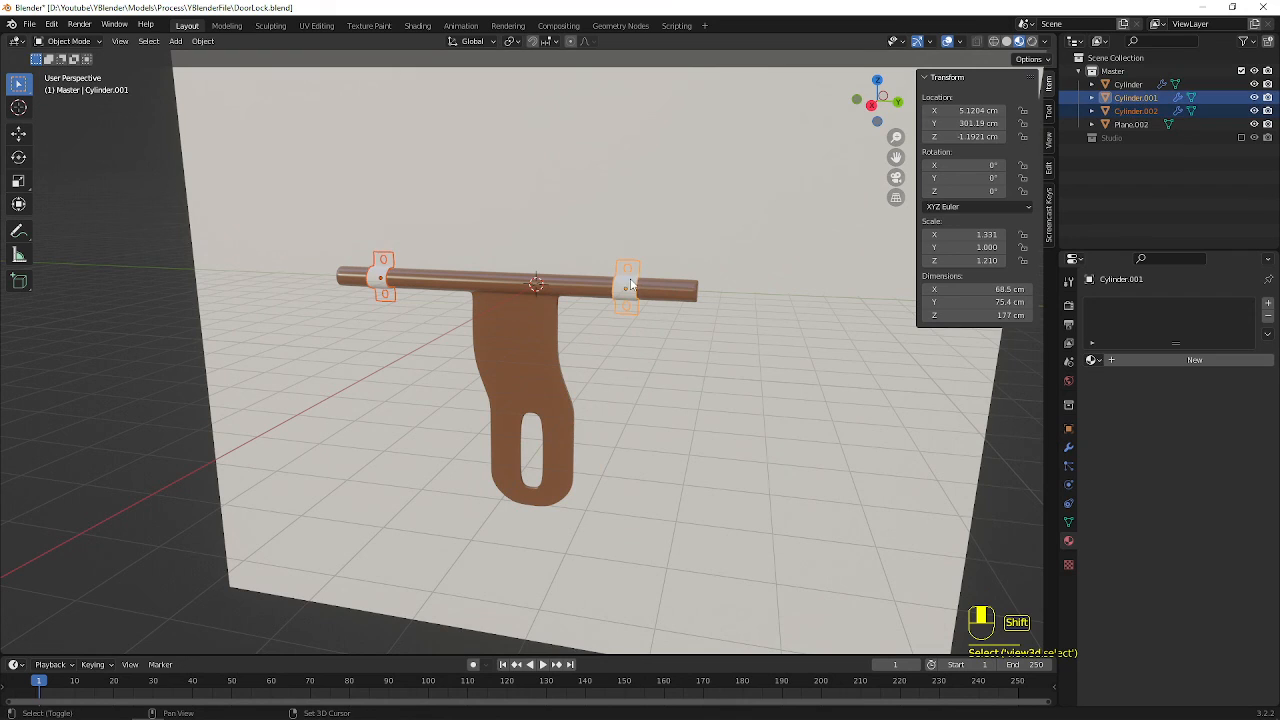
pyautogui.click(1095, 360)
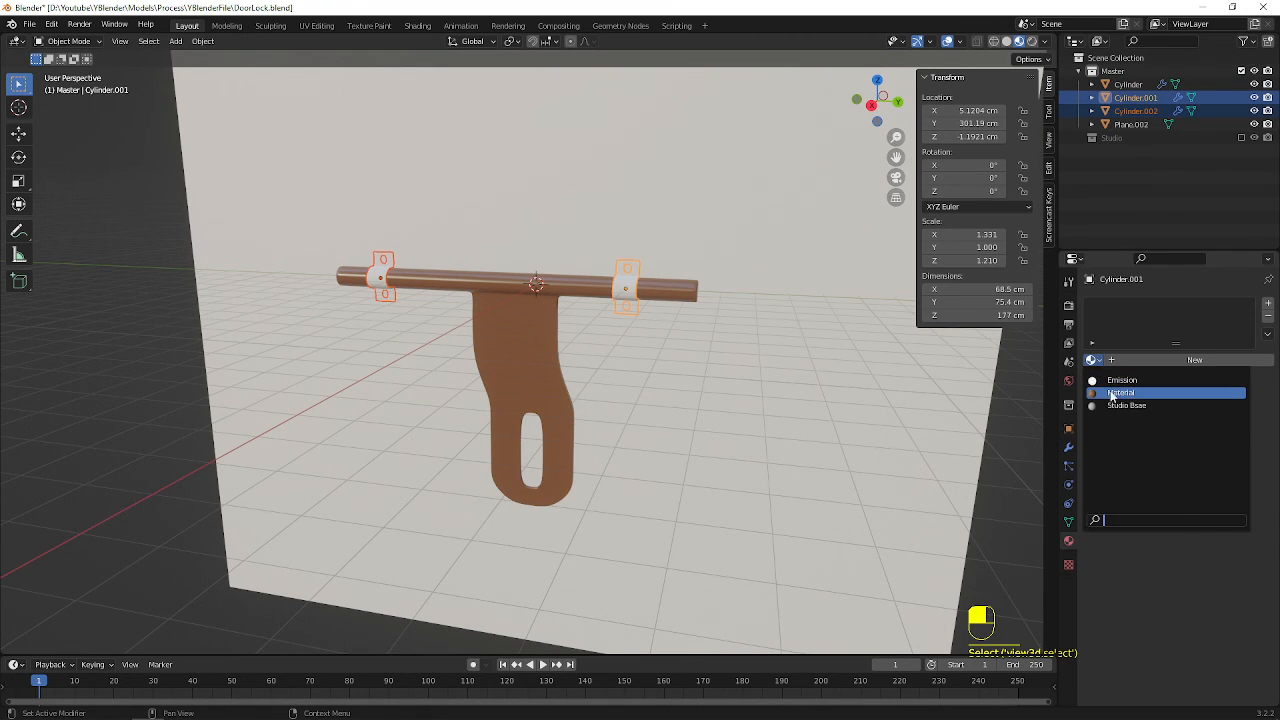
pyautogui.click(1121, 393)
pyautogui.click(378, 280)
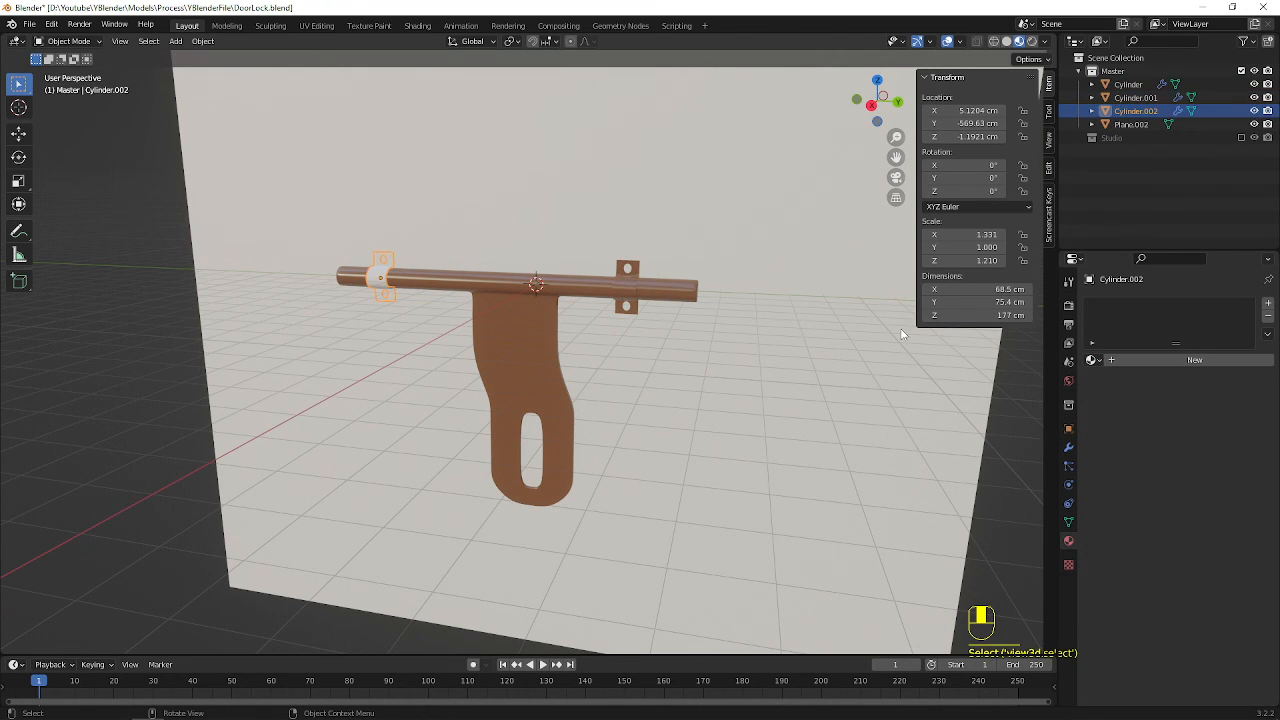
pyautogui.click(1095, 360)
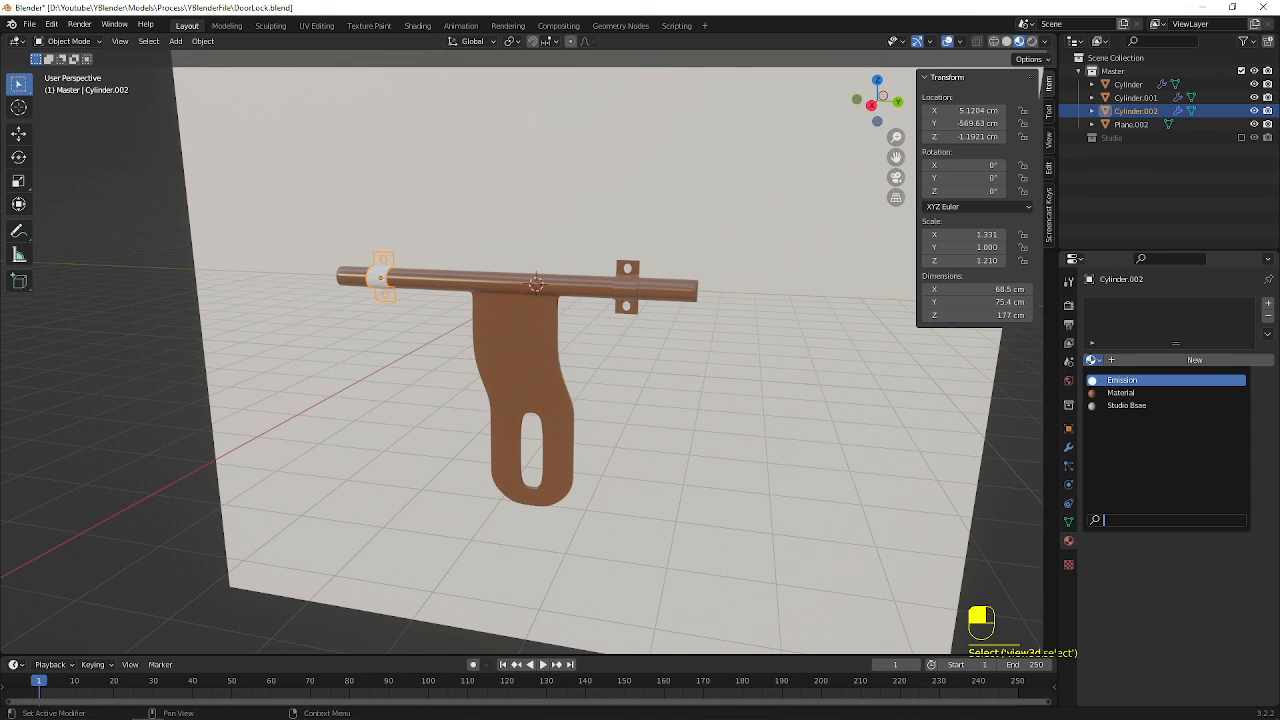
pyautogui.click(1121, 393)
# Create a new material for the backing plane and set its base colour to black
pyautogui.click(553, 210)
pyautogui.moveTo(553, 210); pyautogui.dragTo(510, 221, button='middle')
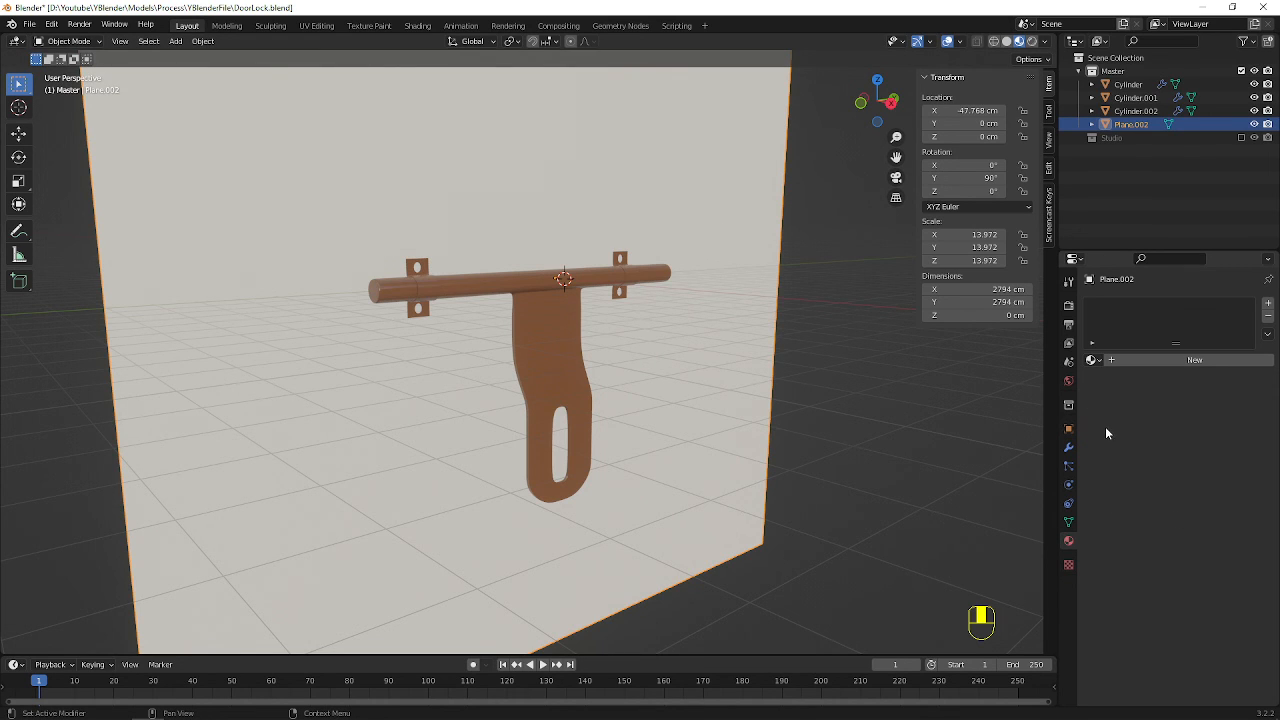
pyautogui.click(1137, 360)
pyautogui.click(1208, 620)
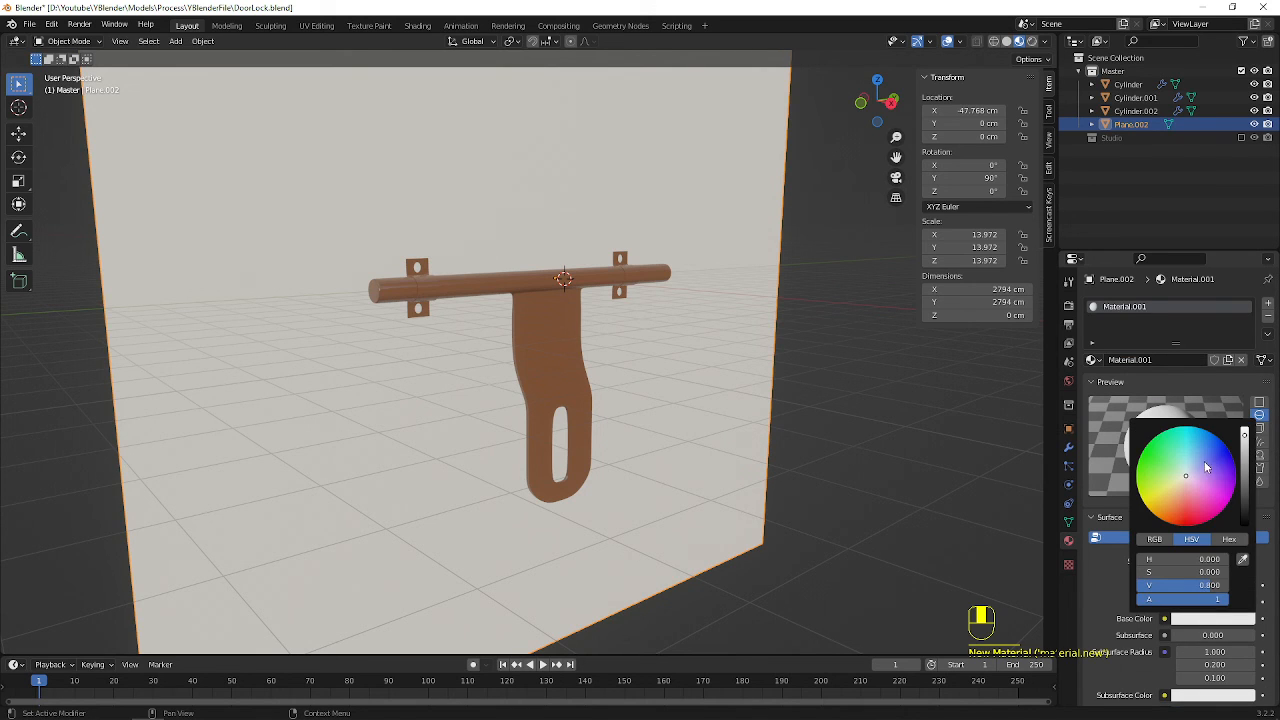
pyautogui.click(1221, 621)
pyautogui.moveTo(1245, 443)
pyautogui.mouseDown()
pyautogui.moveTo(1245, 481)
pyautogui.moveTo(1184, 474)
pyautogui.mouseUp()
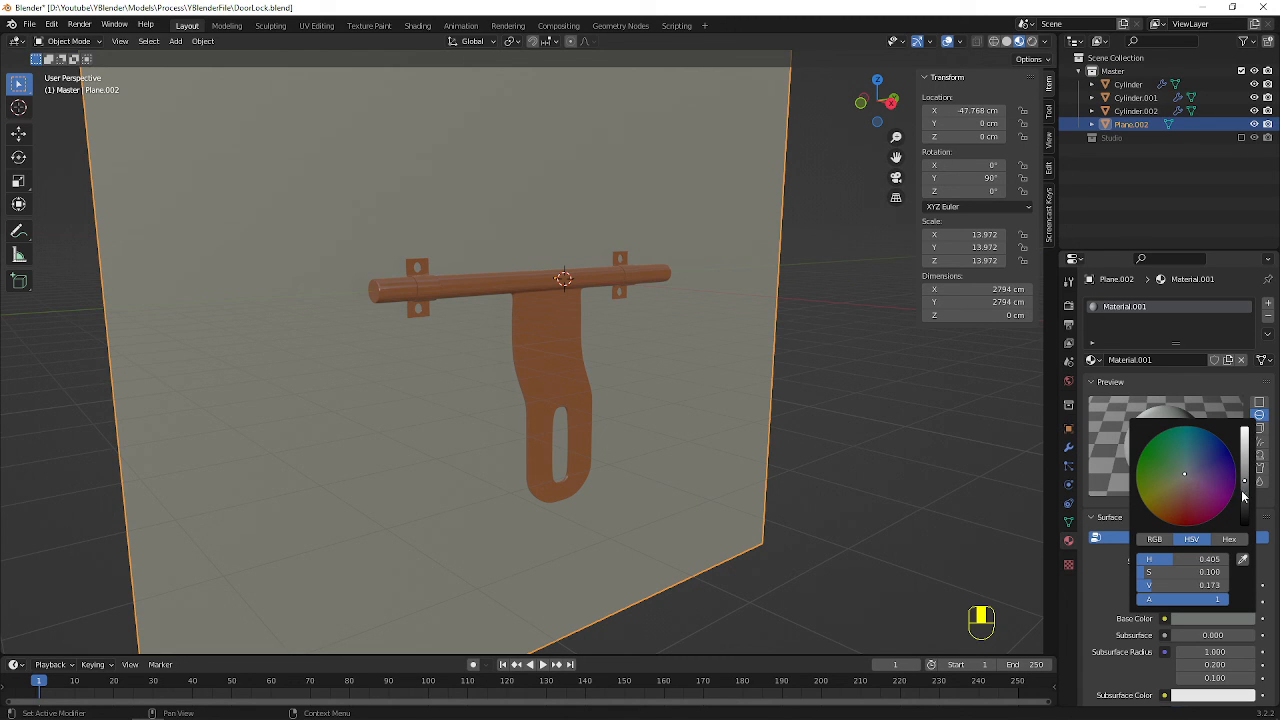
pyautogui.moveTo(1244, 480); pyautogui.dragTo(1244, 524)
pyautogui.moveTo(806, 375); pyautogui.dragTo(612, 341, button='middle')
# Select all the lock parts and the backing plane and move them up about 878 cm along Z
pyautogui.scroll(3, 610, 340)
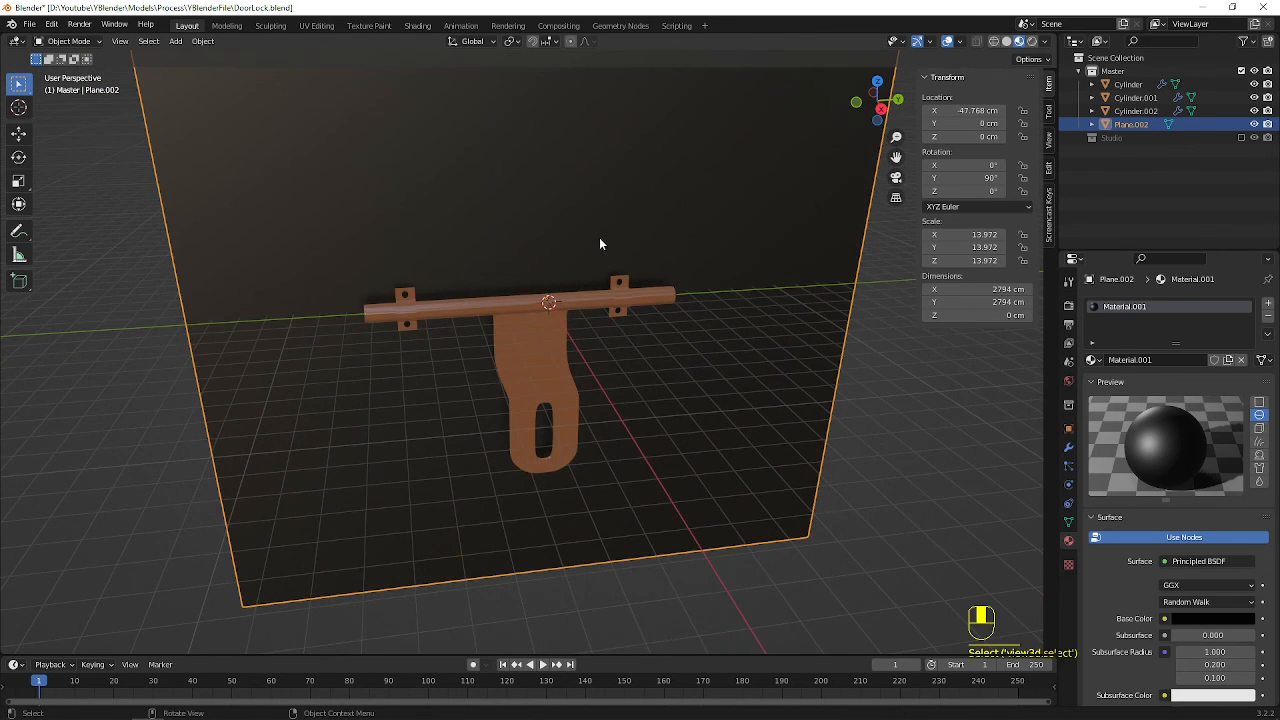
pyautogui.press('a')
pyautogui.press('z')
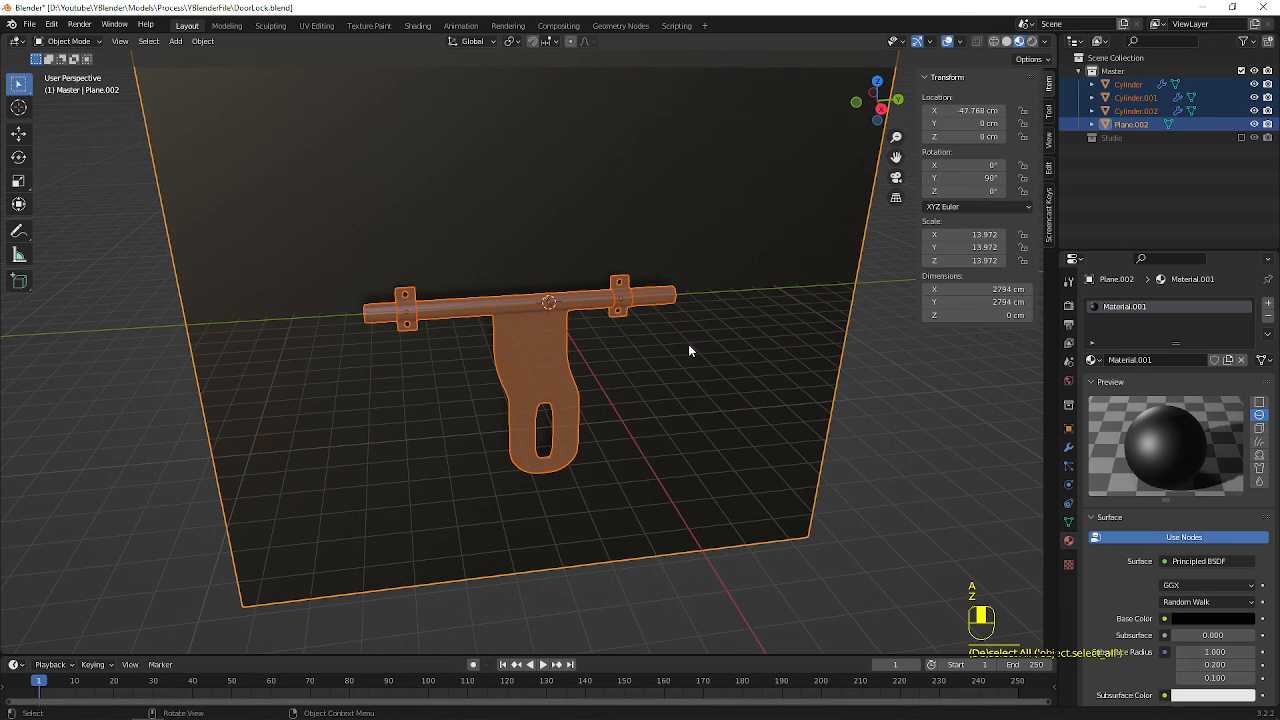
pyautogui.press('g')
pyautogui.press('z')
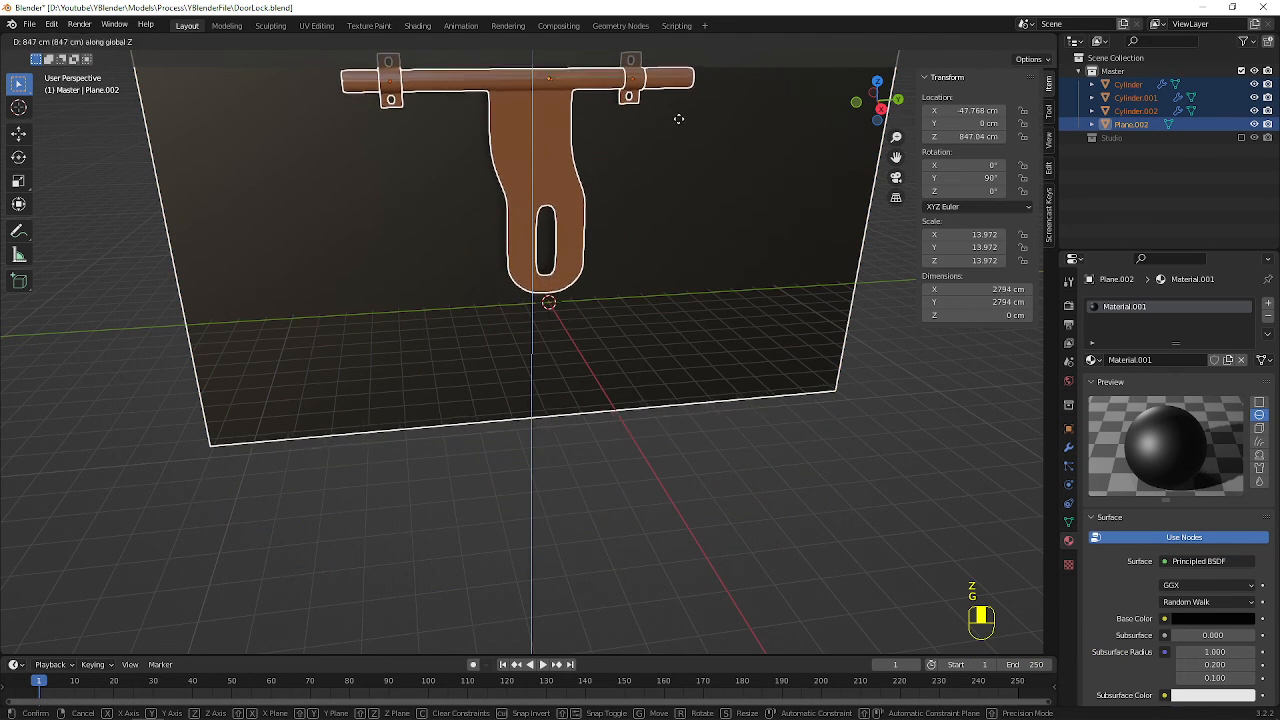
pyautogui.click(680, 125)
pyautogui.keyDown('shift'); pyautogui.moveTo(680, 134); pyautogui.dragTo(711, 257, button='middle'); pyautogui.keyUp('shift')
pyautogui.click(840, 247)
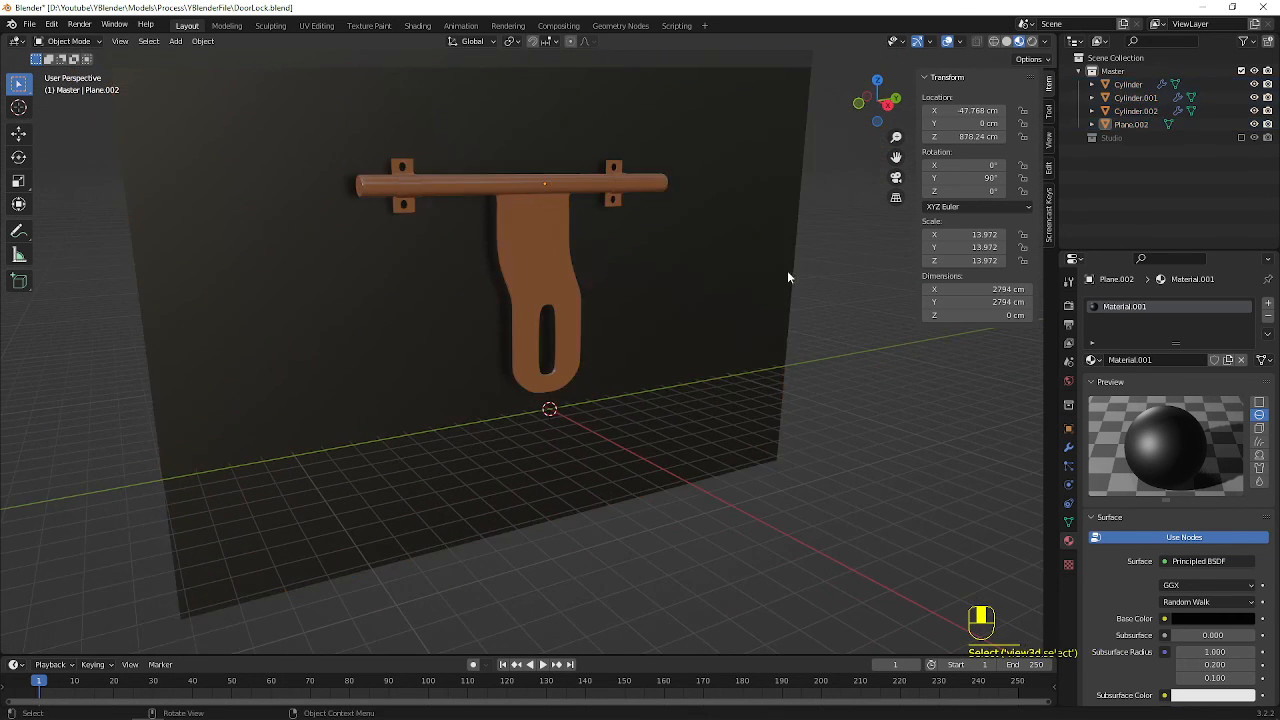
pyautogui.scroll(3, 780, 265)
pyautogui.keyDown('shift'); pyautogui.moveTo(737, 186); pyautogui.dragTo(720, 292, button='middle'); pyautogui.keyUp('shift')
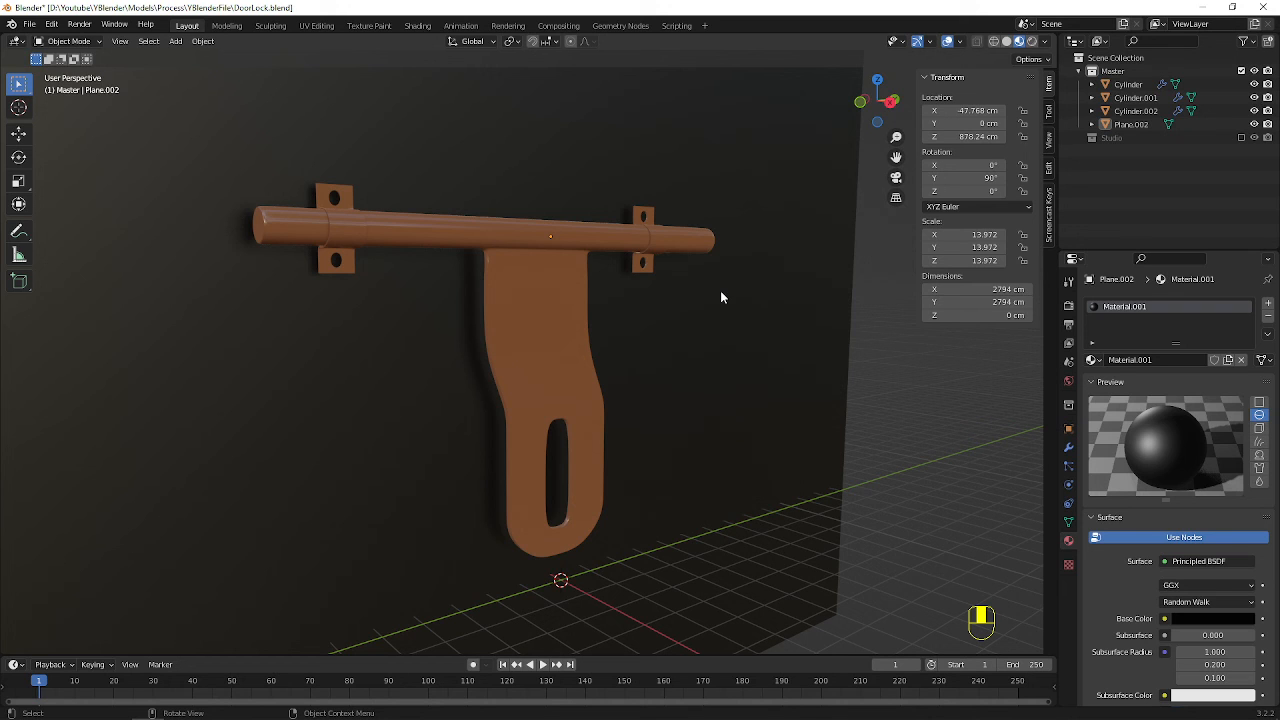
pyautogui.hotkey('alt', 'Tab')
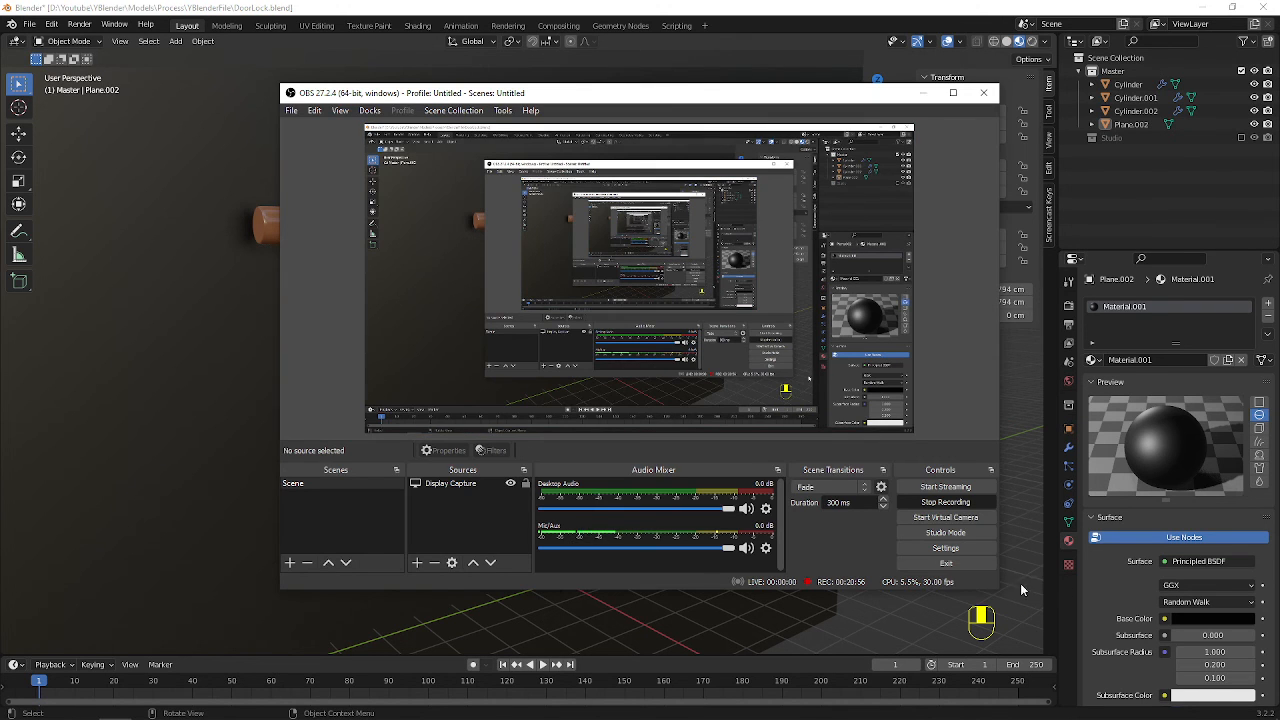